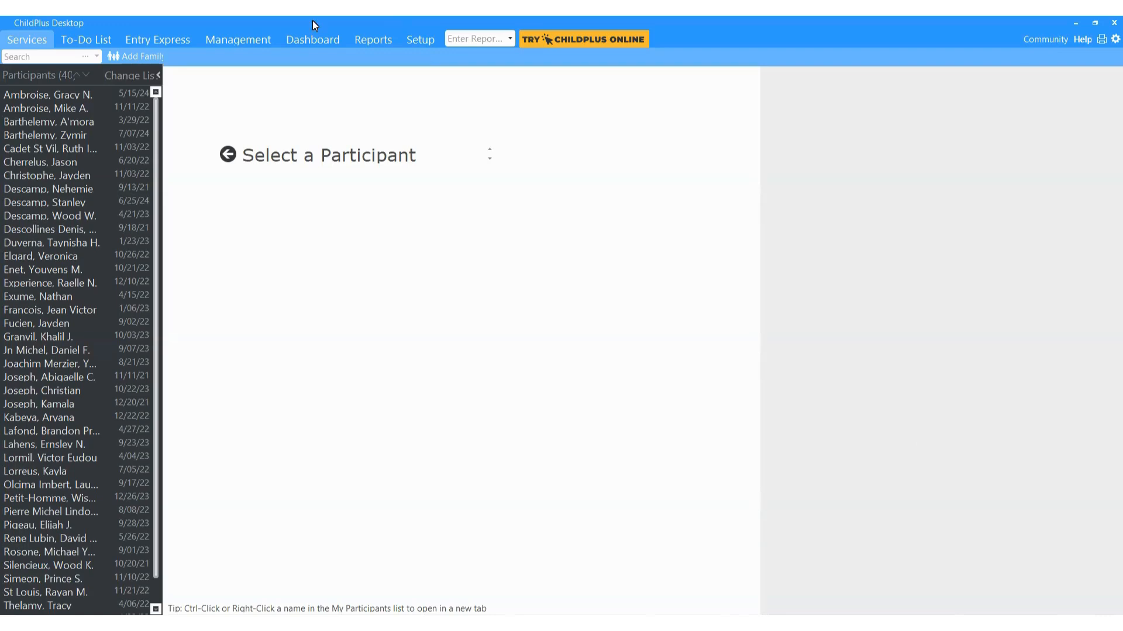
Step: Open Management > Professional Development > Trainings to bring up the 'has been Enhanced' prompt
click(250, 37)
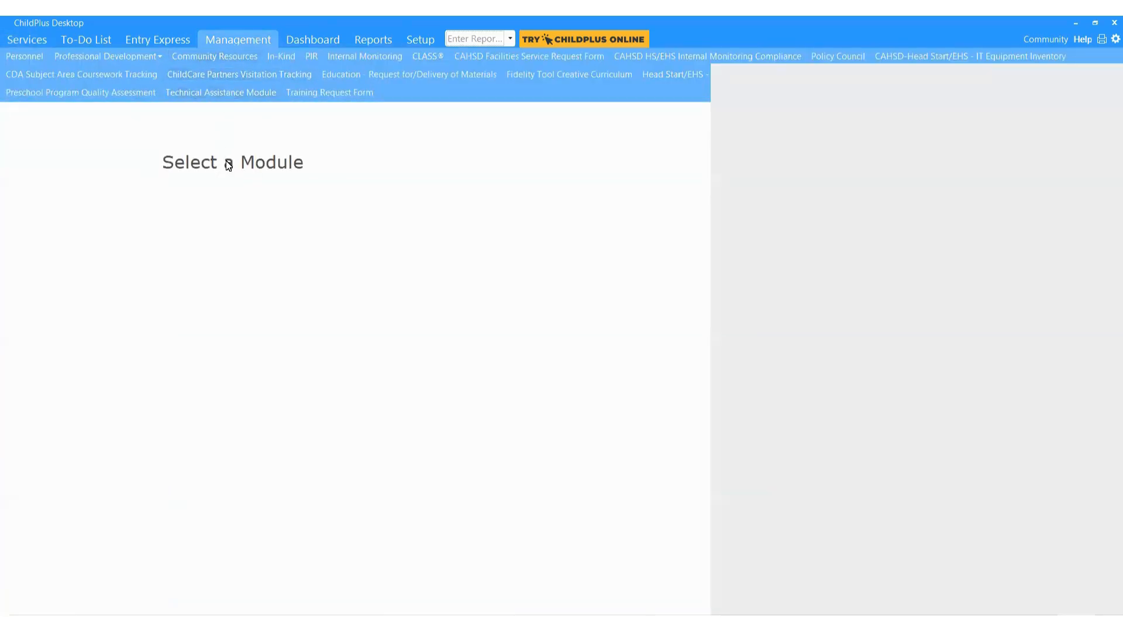
click(148, 59)
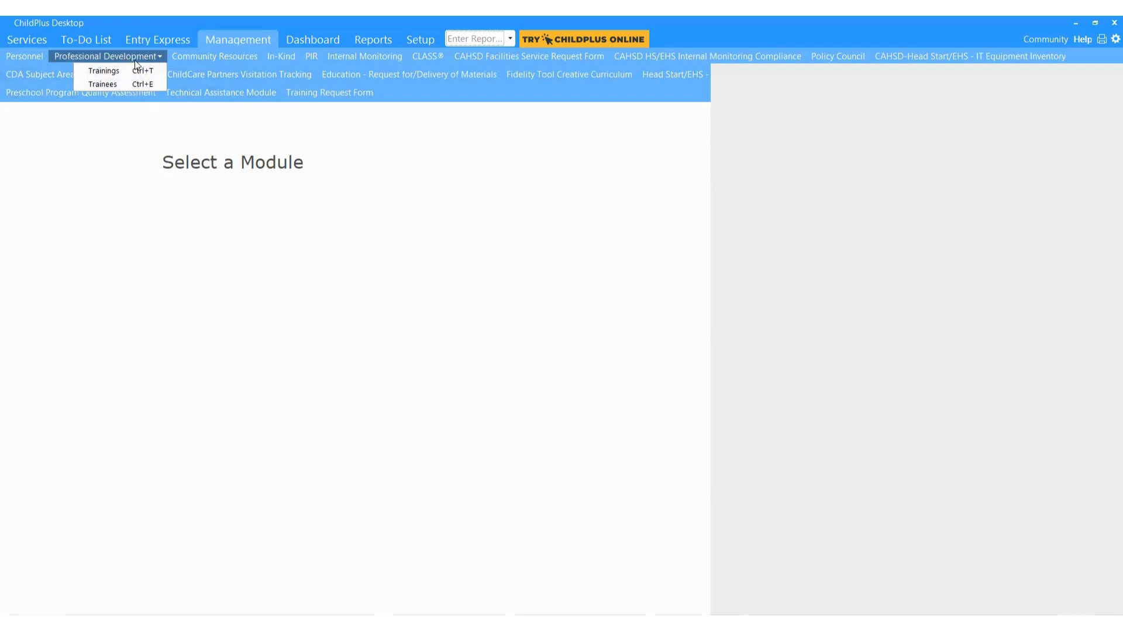
click(136, 71)
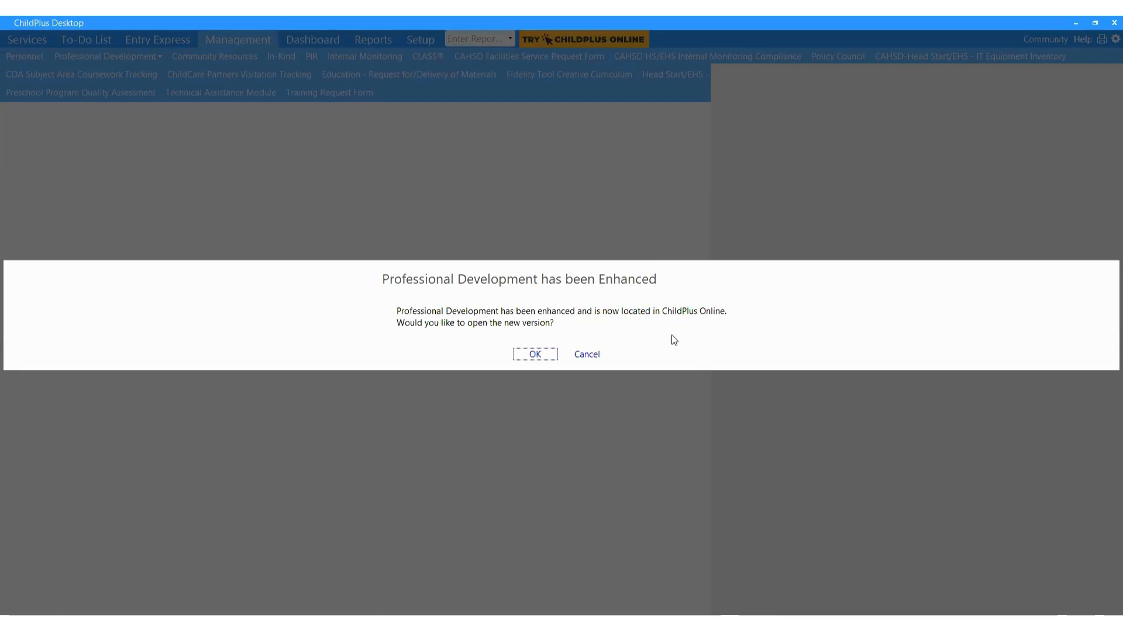
Step: Accept opening ChildPlus Online, maximize the Chrome window, and sign in
click(535, 355)
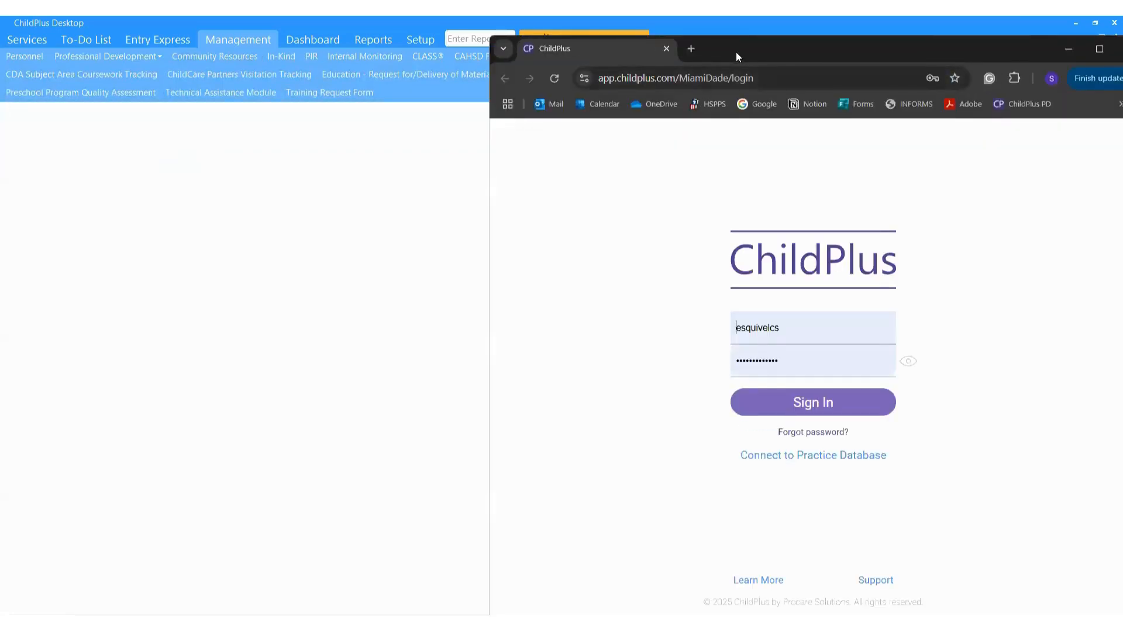
drag(735, 52, 674, 15)
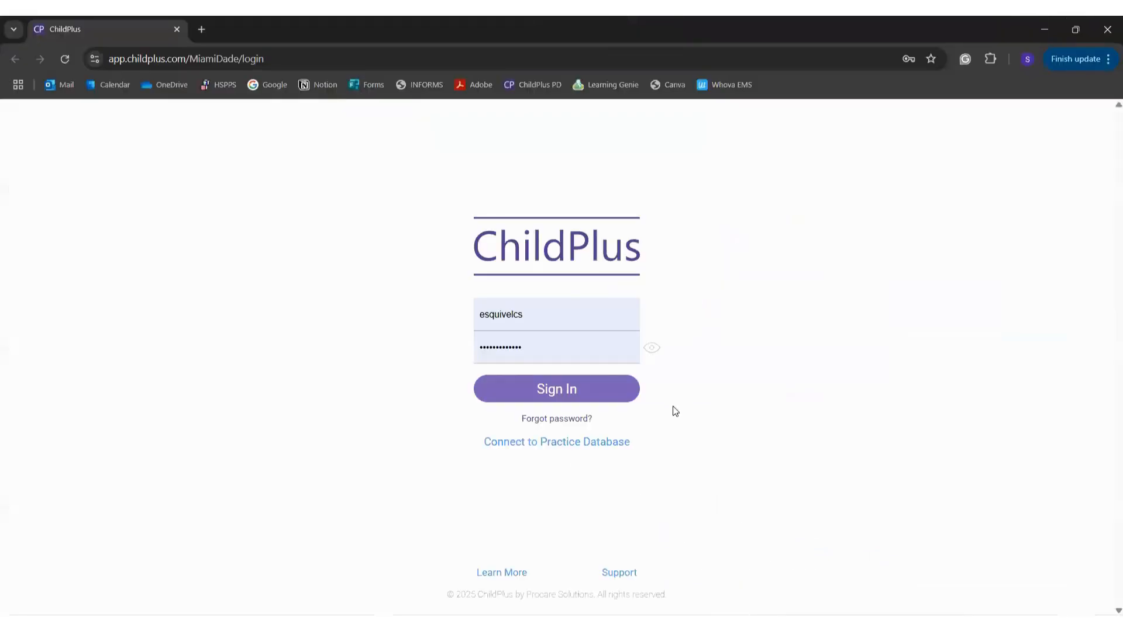
click(613, 390)
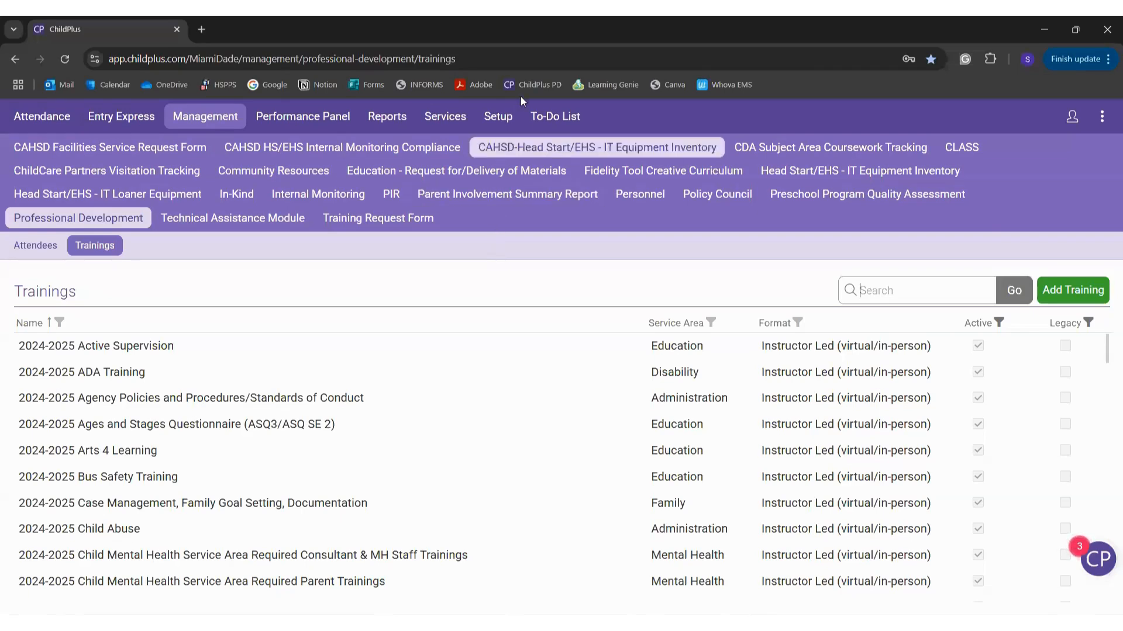
Step: Reload the trainings page and search the list for 2024-2025
click(537, 86)
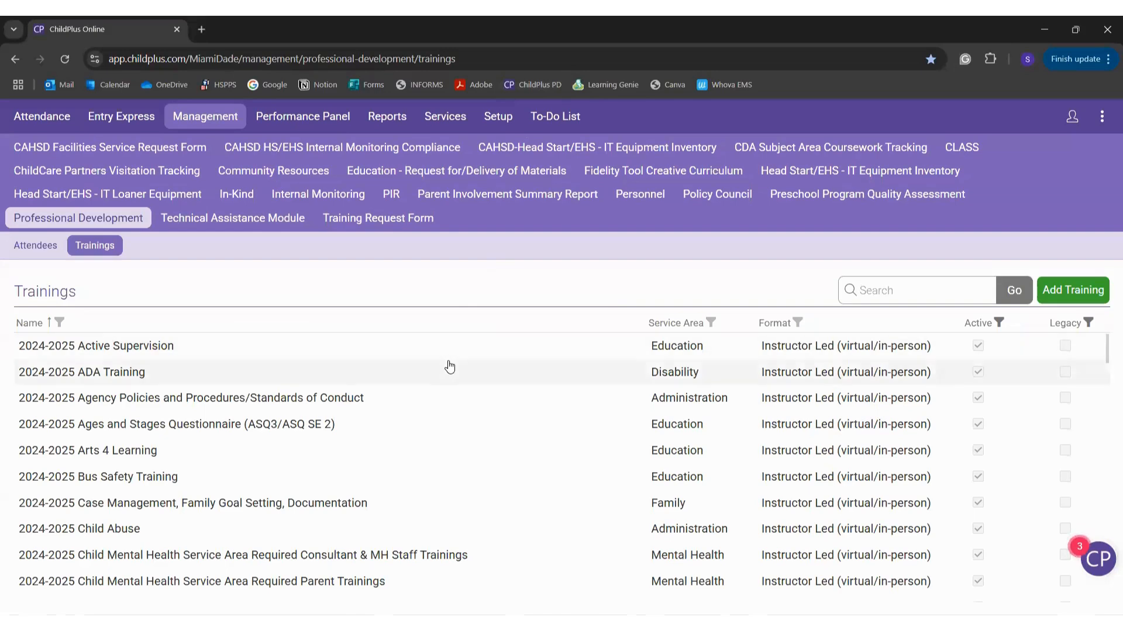
scroll(431, 449, down, 3)
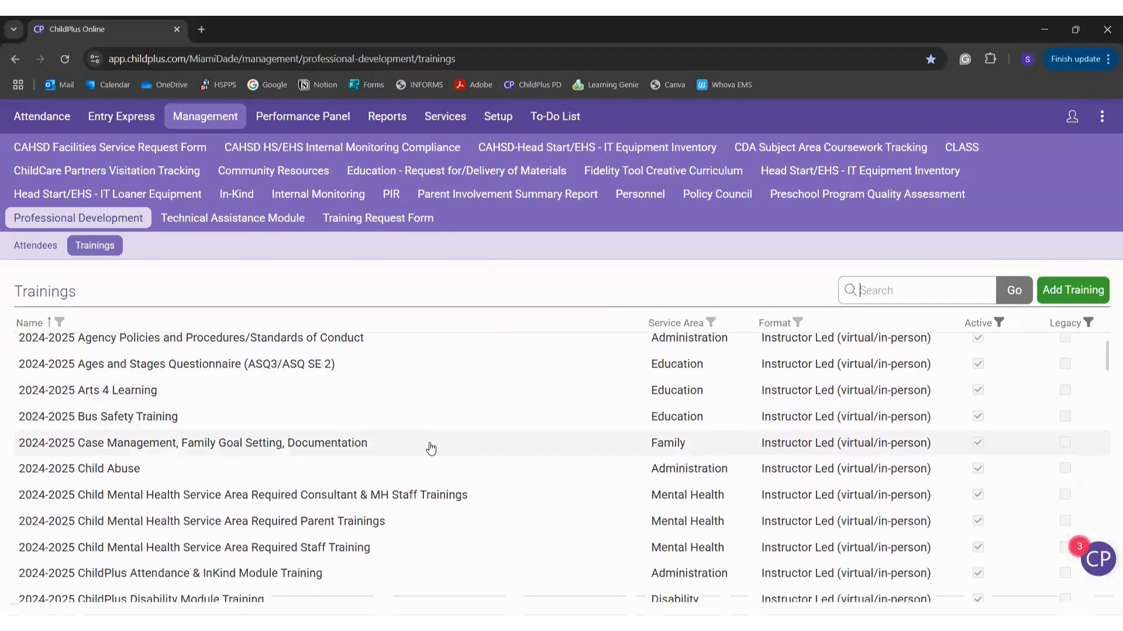
scroll(431, 448, up, 3)
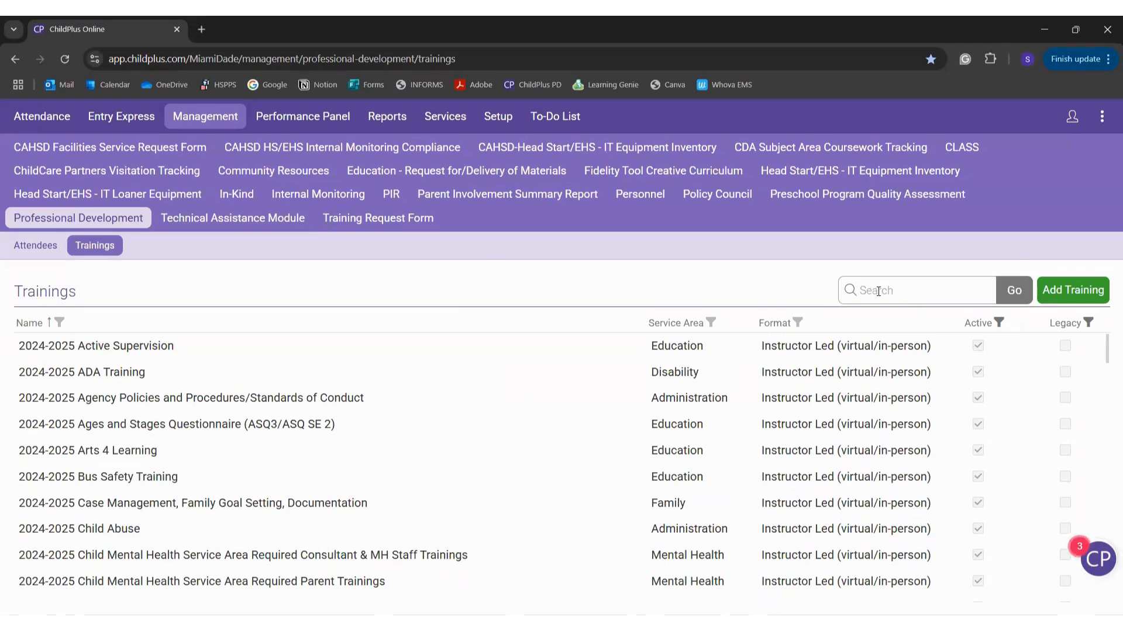
text(2024-2025)
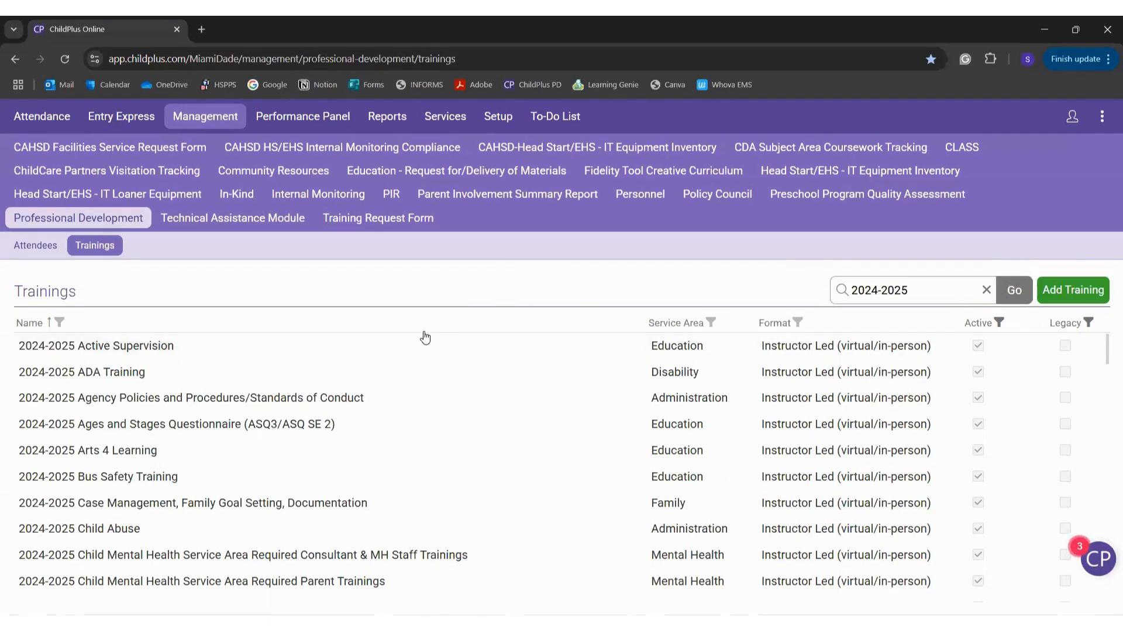
Step: Scroll through the 2024-2025 trainings, such as CPR/First Aid, DECA, ERSEA and Fiscal Training
scroll(526, 363, down, 2)
scroll(629, 384, down, 2)
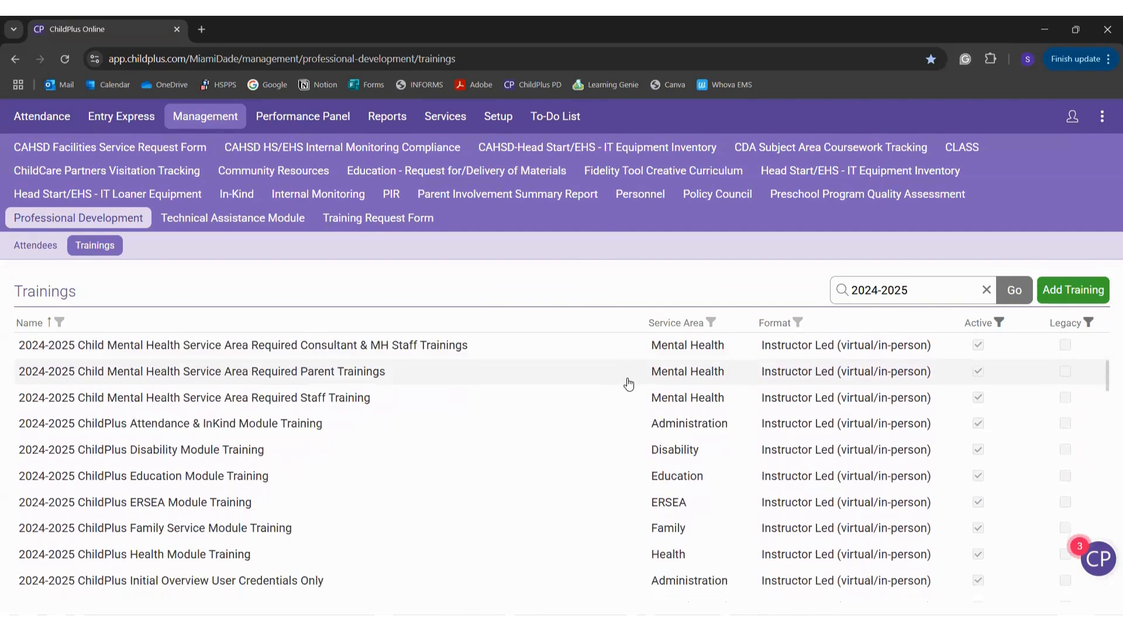
scroll(628, 384, down, 1)
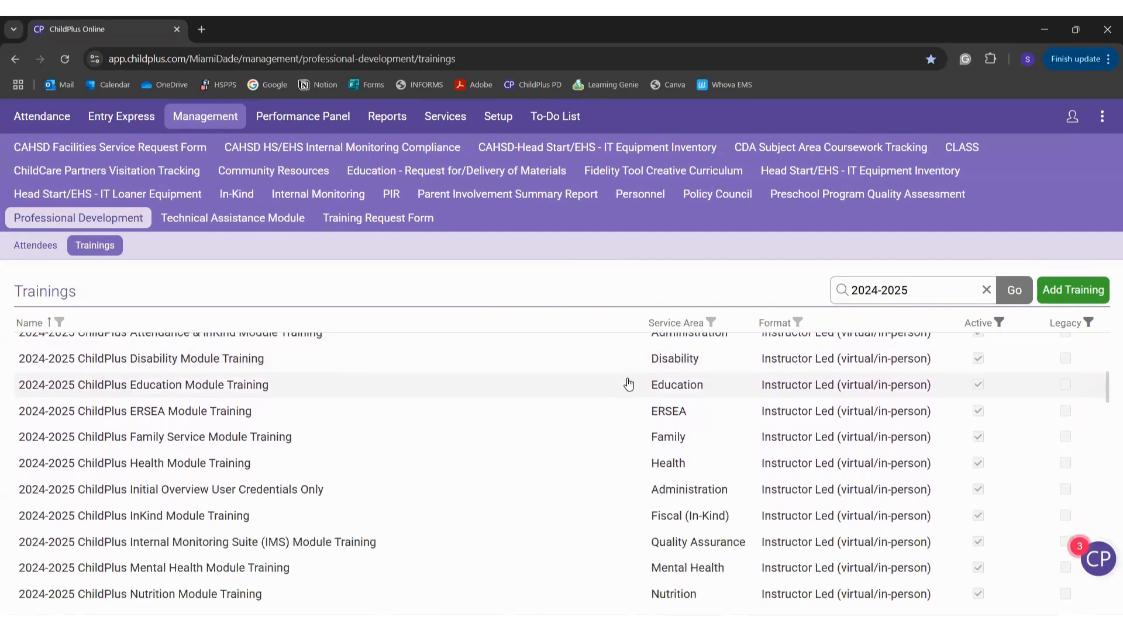
scroll(628, 384, down, 2)
scroll(628, 384, down, 2)
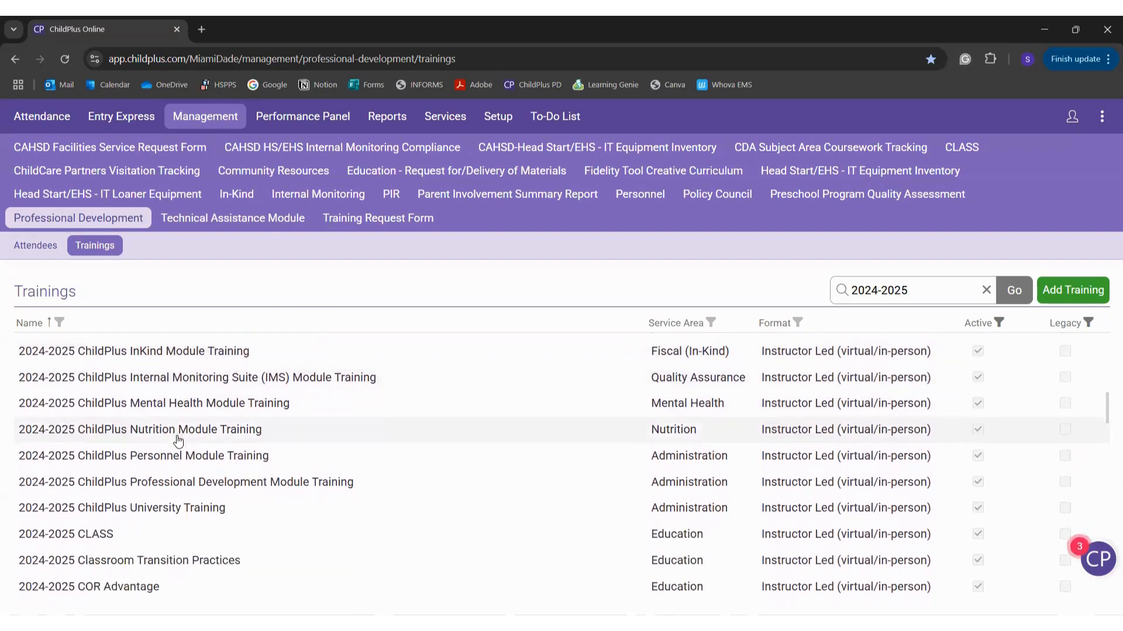
scroll(178, 441, down, 2)
scroll(179, 442, down, 5)
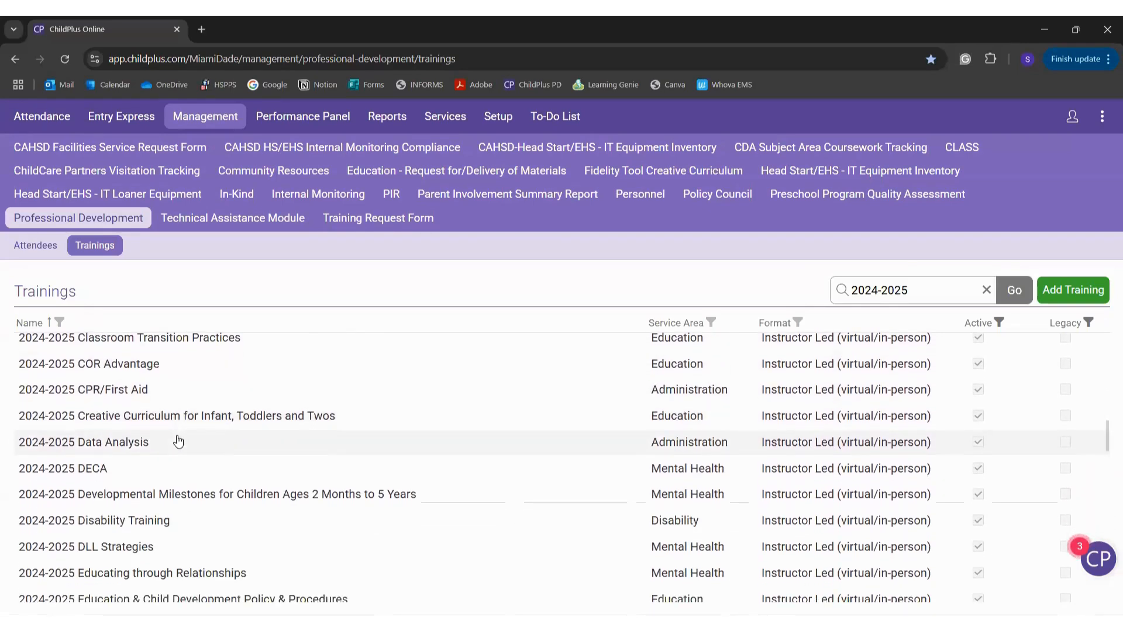
scroll(178, 442, down, 4)
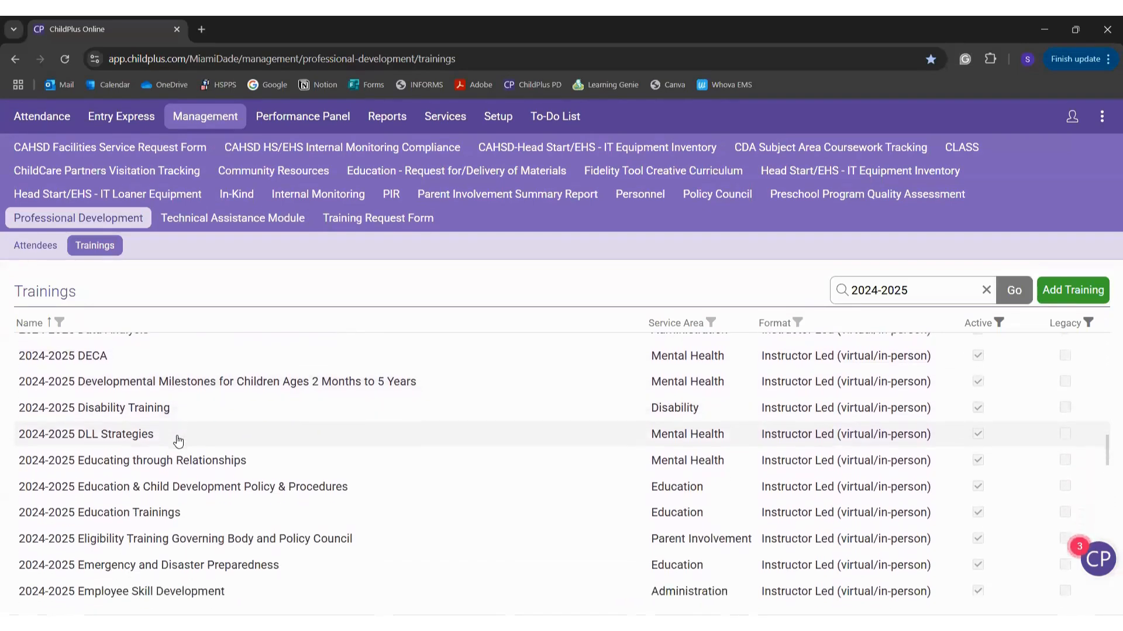
scroll(178, 442, down, 6)
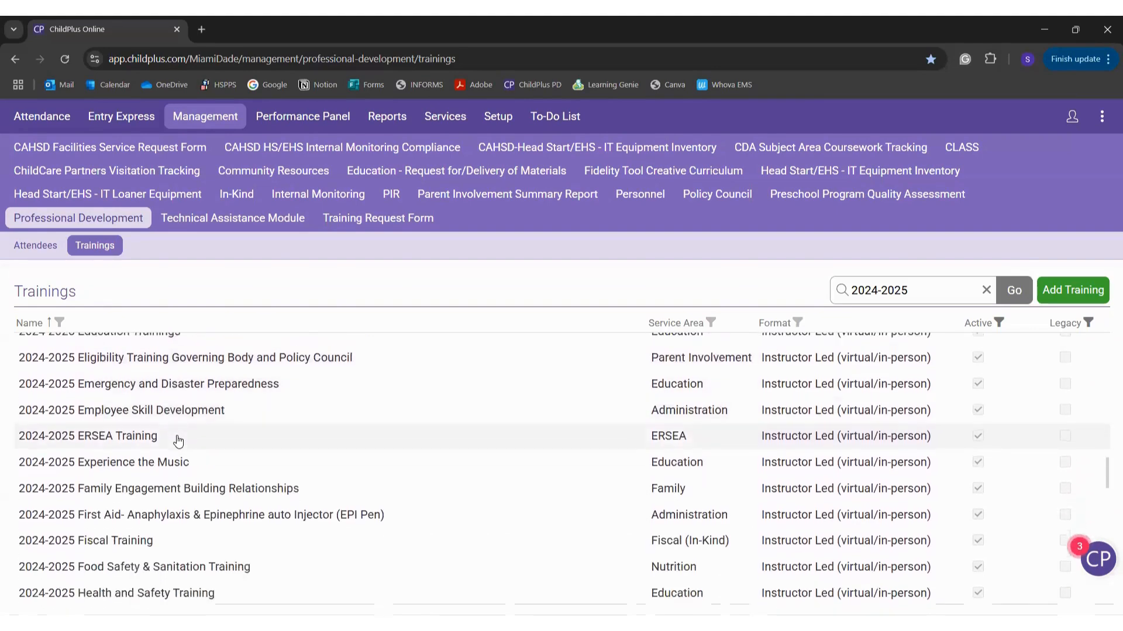
scroll(178, 441, down, 4)
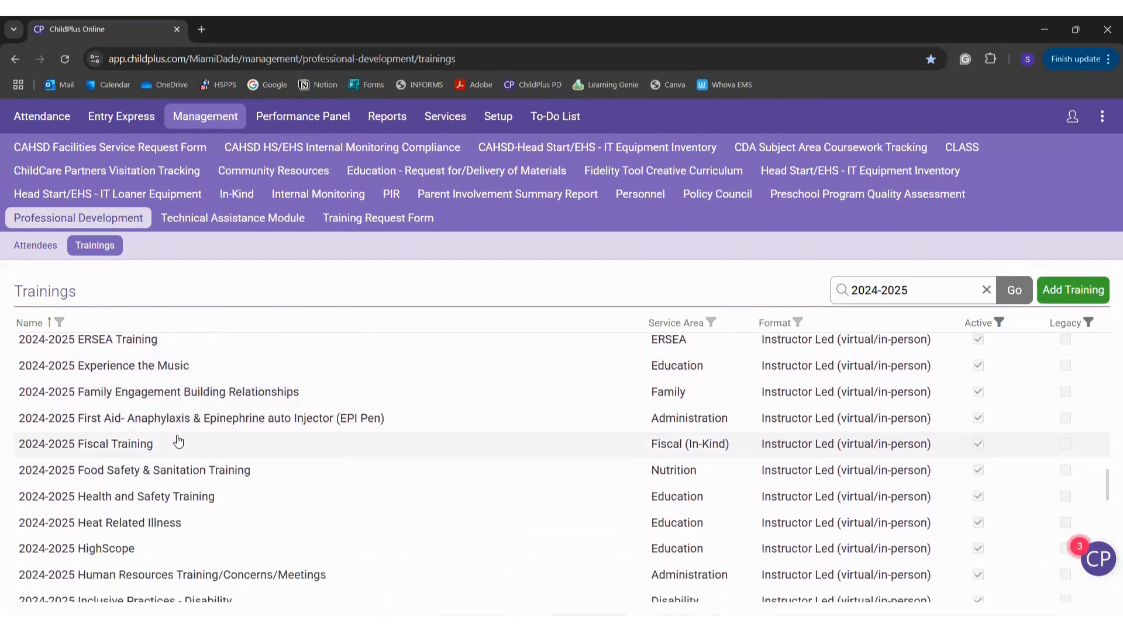
click(228, 497)
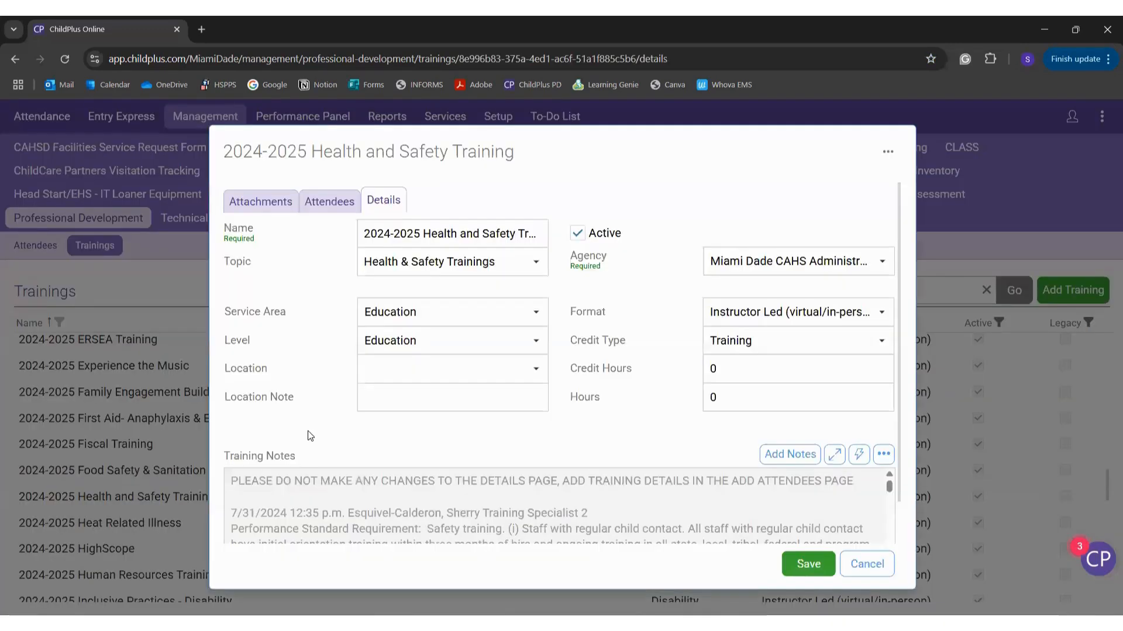
scroll(310, 435, down, 4)
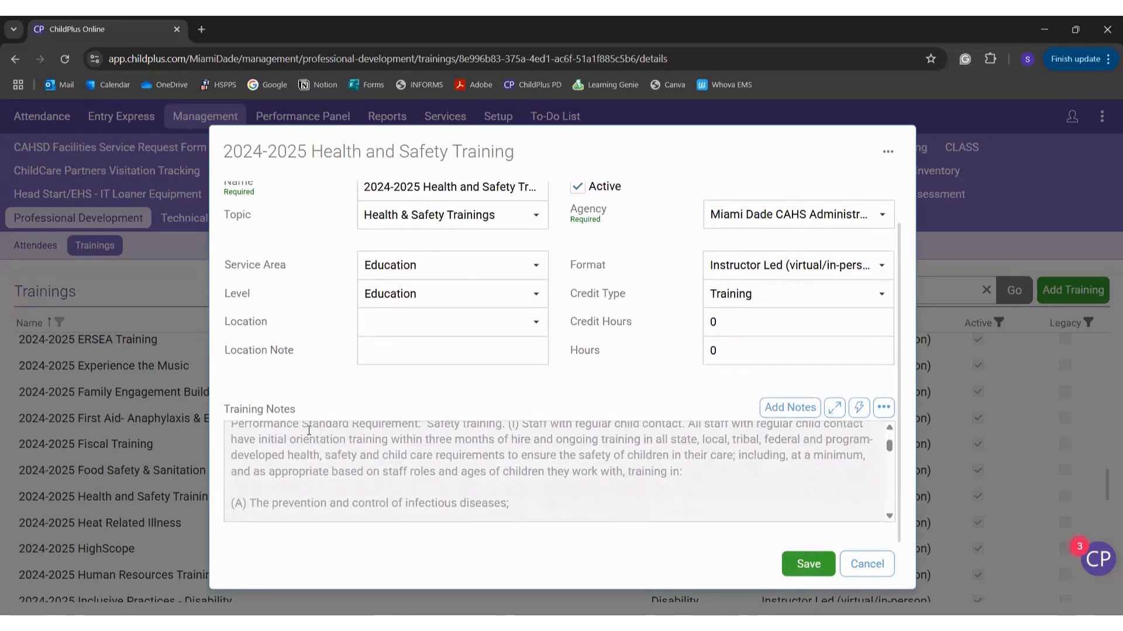
scroll(309, 431, down, 2)
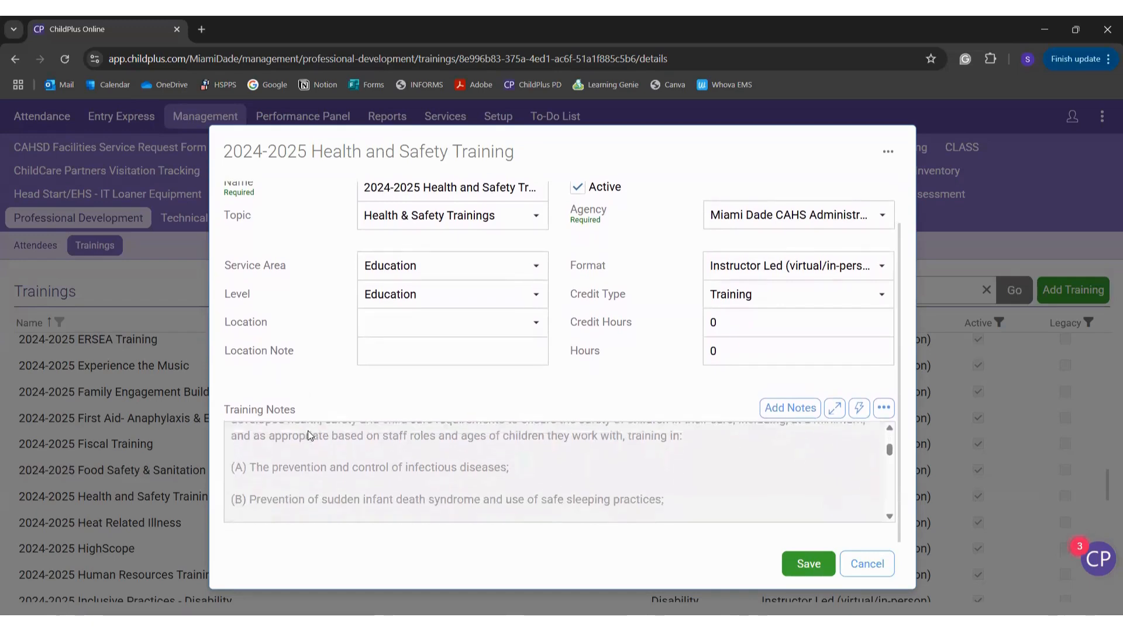
scroll(308, 436, up, 5)
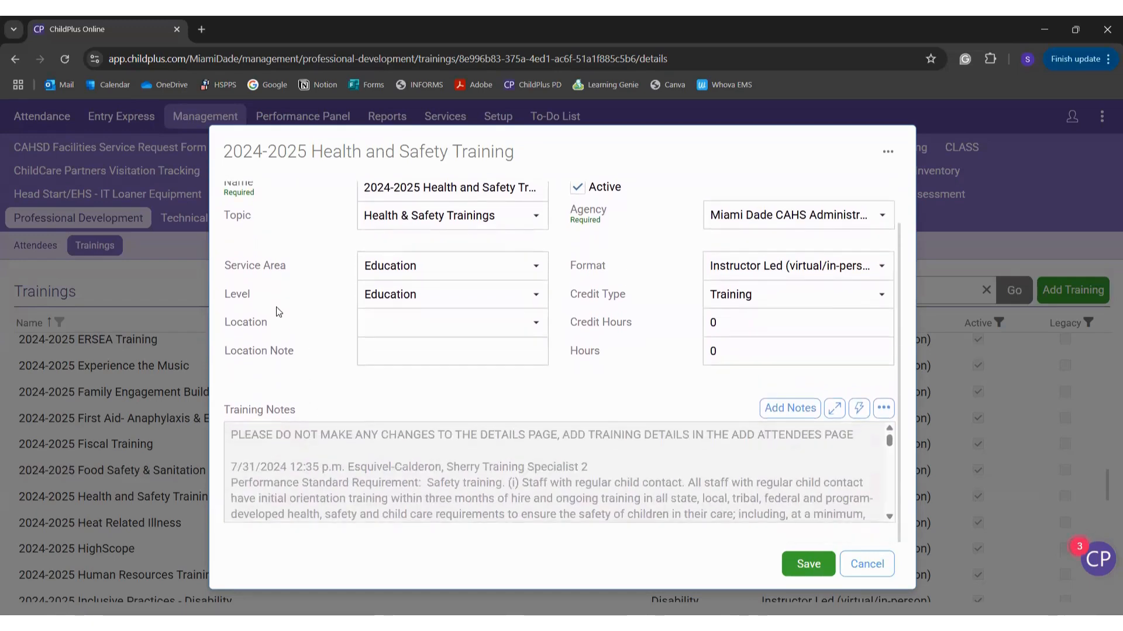
scroll(310, 475, down, 2)
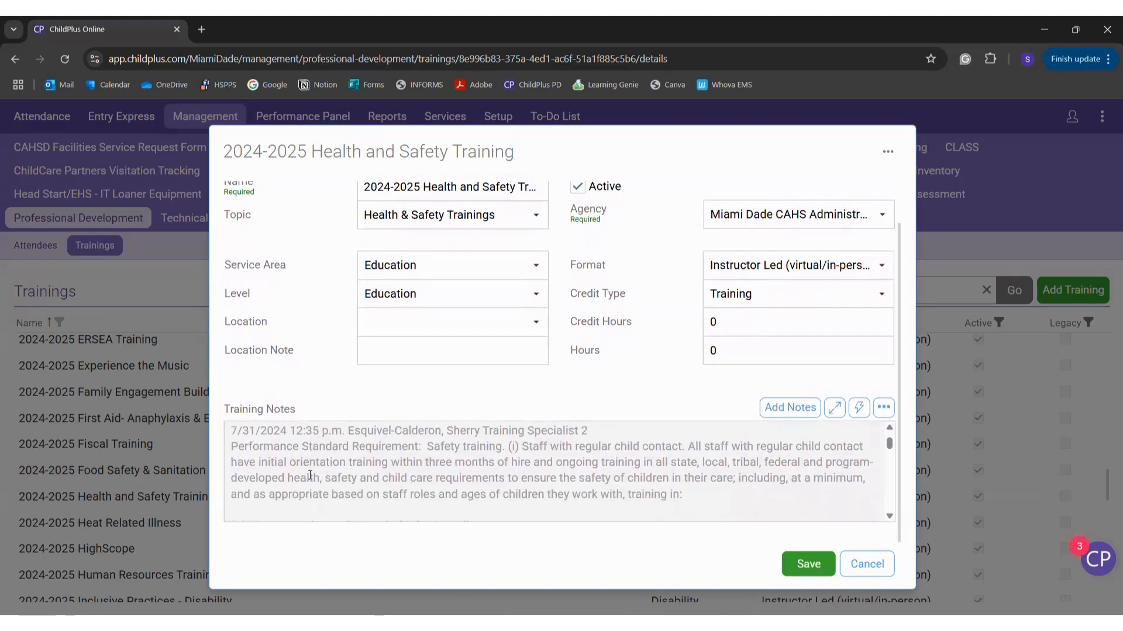
scroll(310, 476, down, 1)
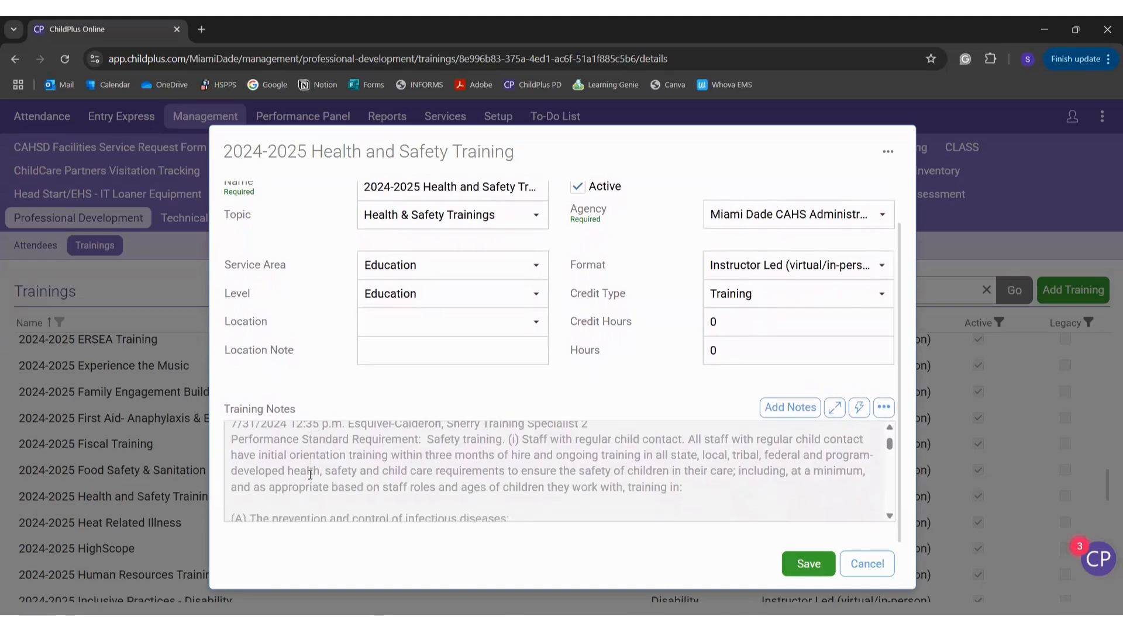
scroll(309, 475, down, 3)
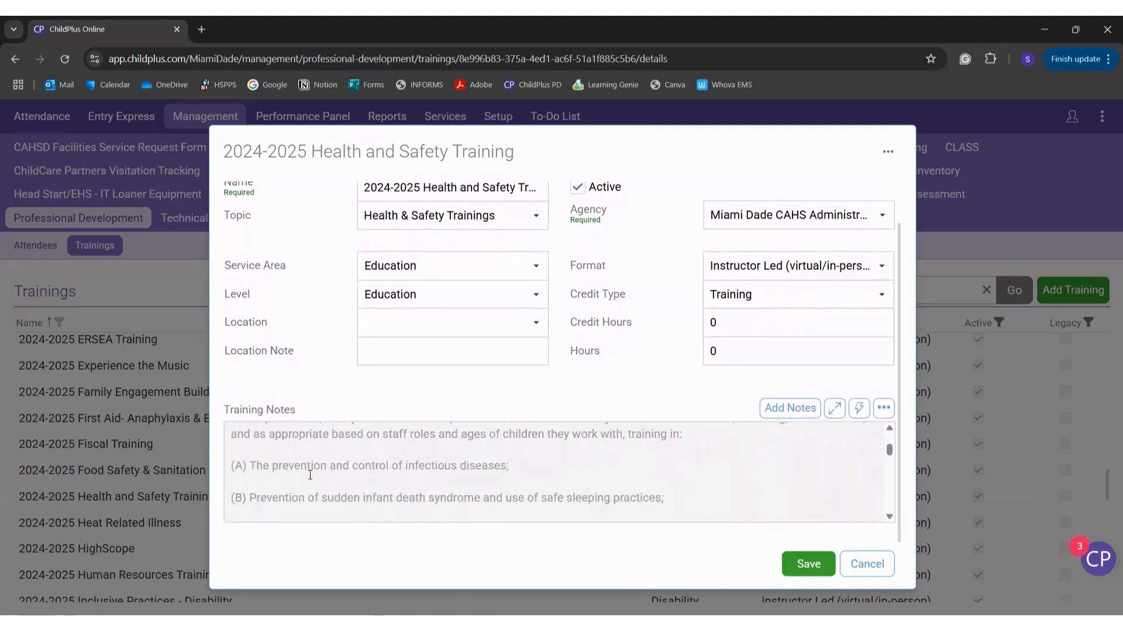
scroll(309, 476, down, 4)
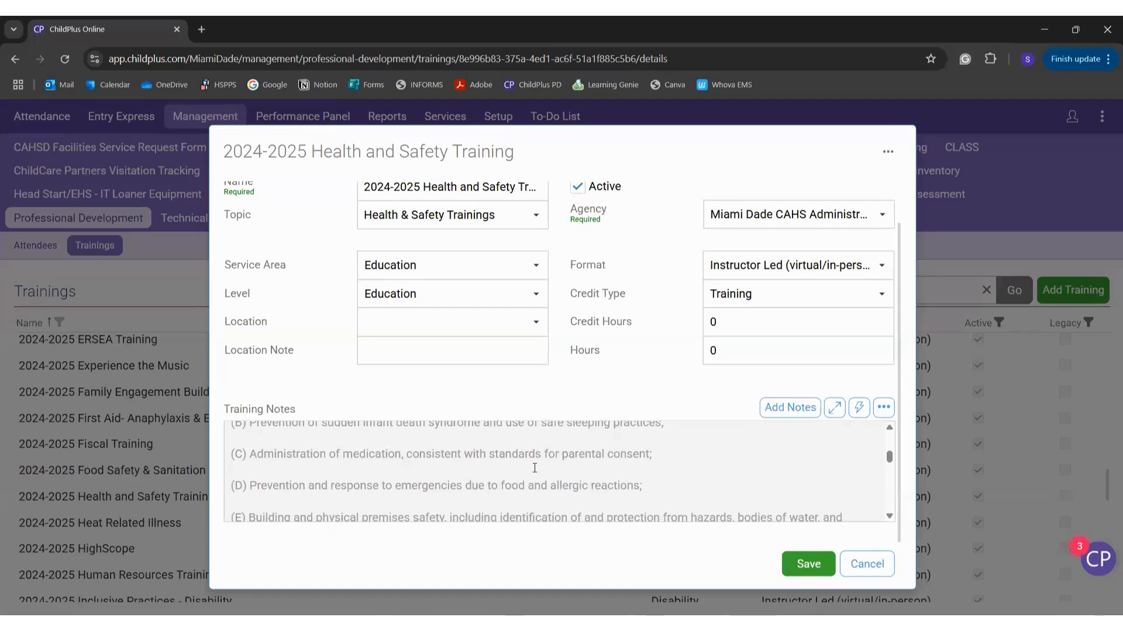
scroll(452, 463, down, 1)
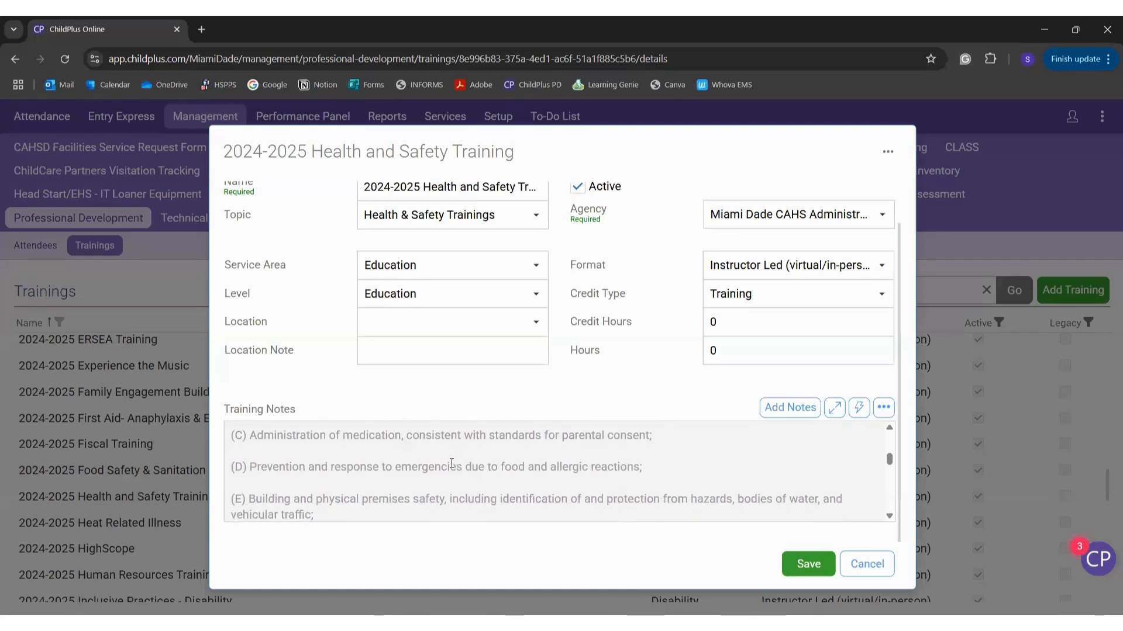
scroll(305, 485, down, 1)
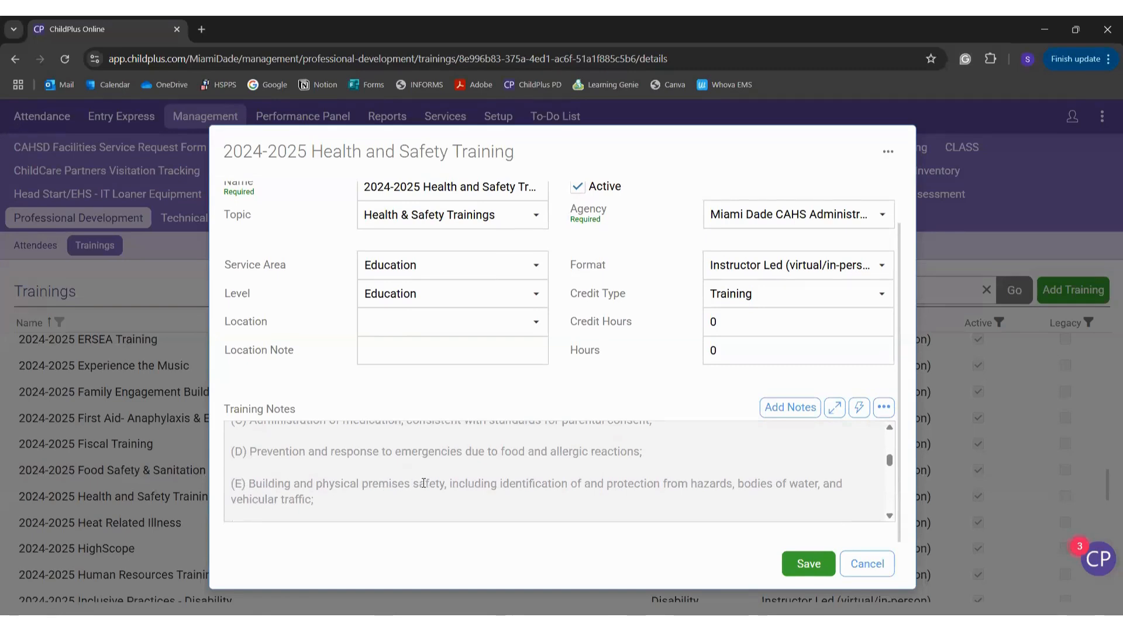
scroll(433, 483, down, 1)
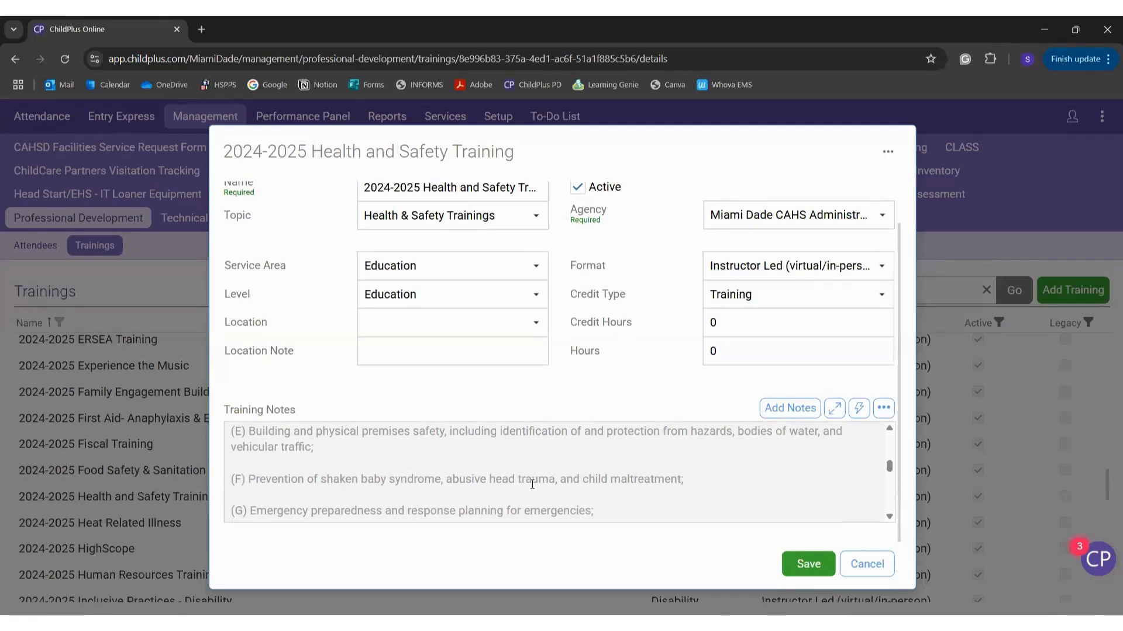
scroll(584, 481, down, 1)
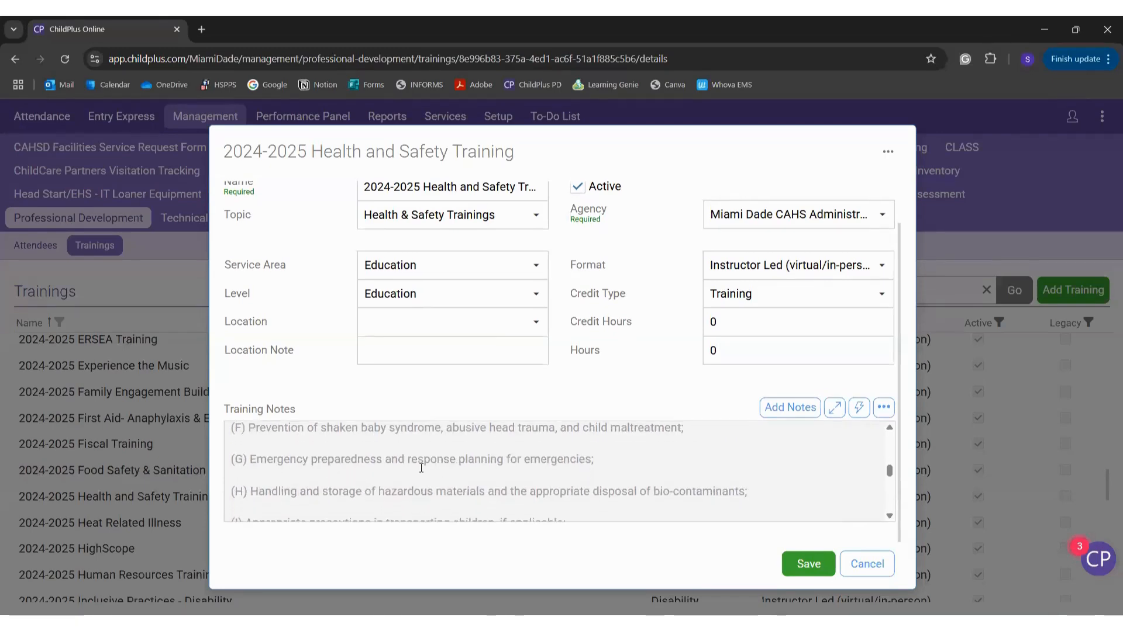
scroll(423, 467, down, 1)
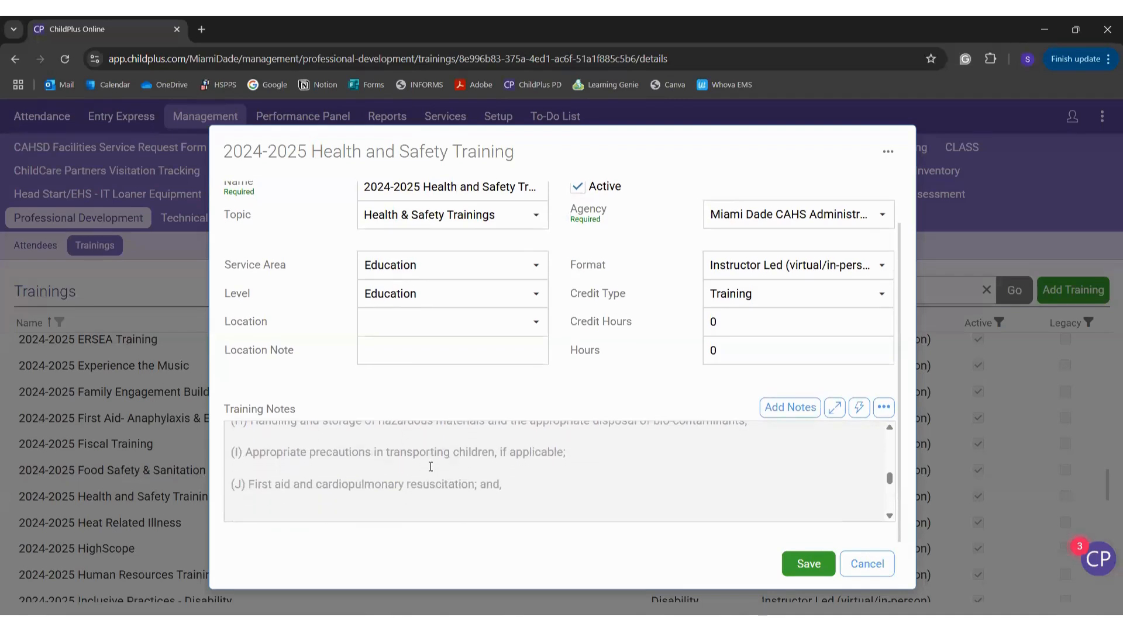
scroll(430, 466, down, 1)
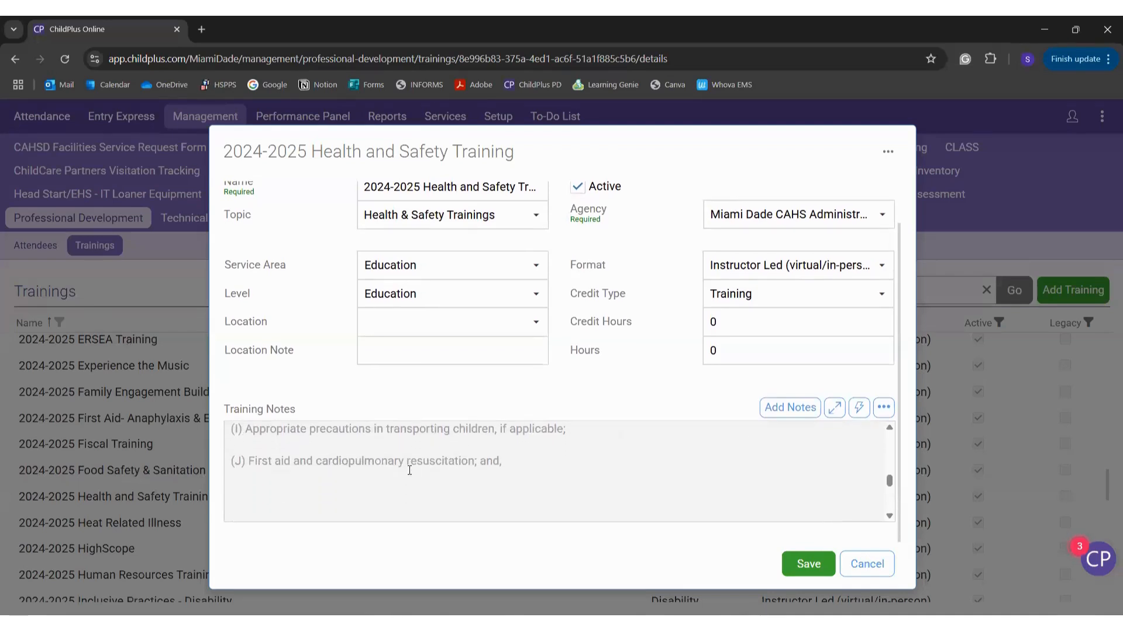
scroll(409, 470, down, 3)
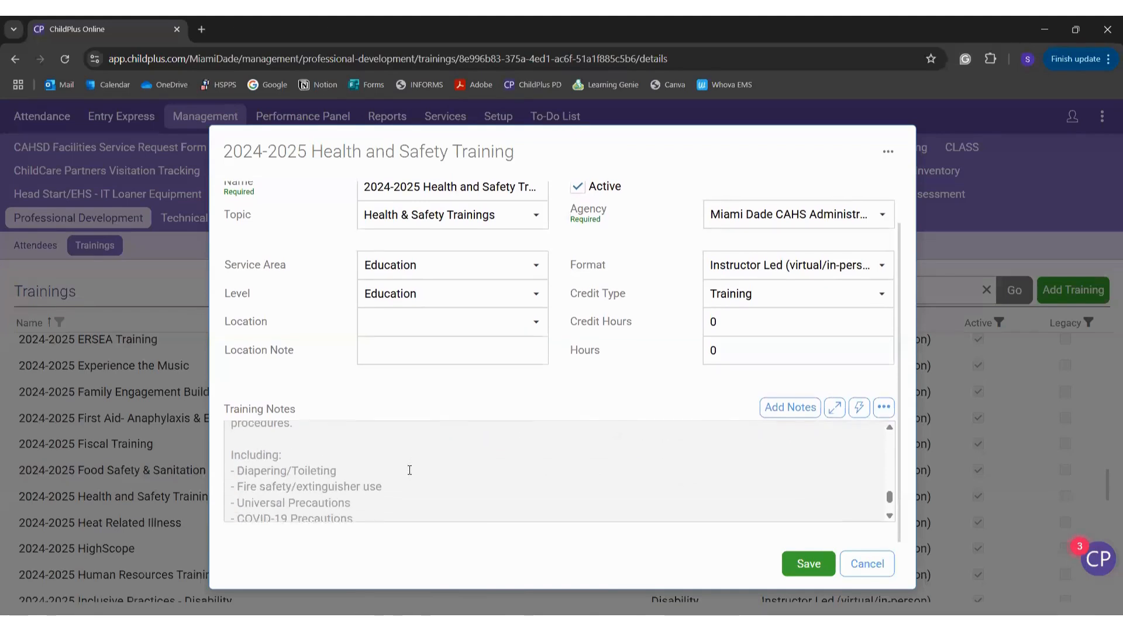
scroll(409, 470, down, 1)
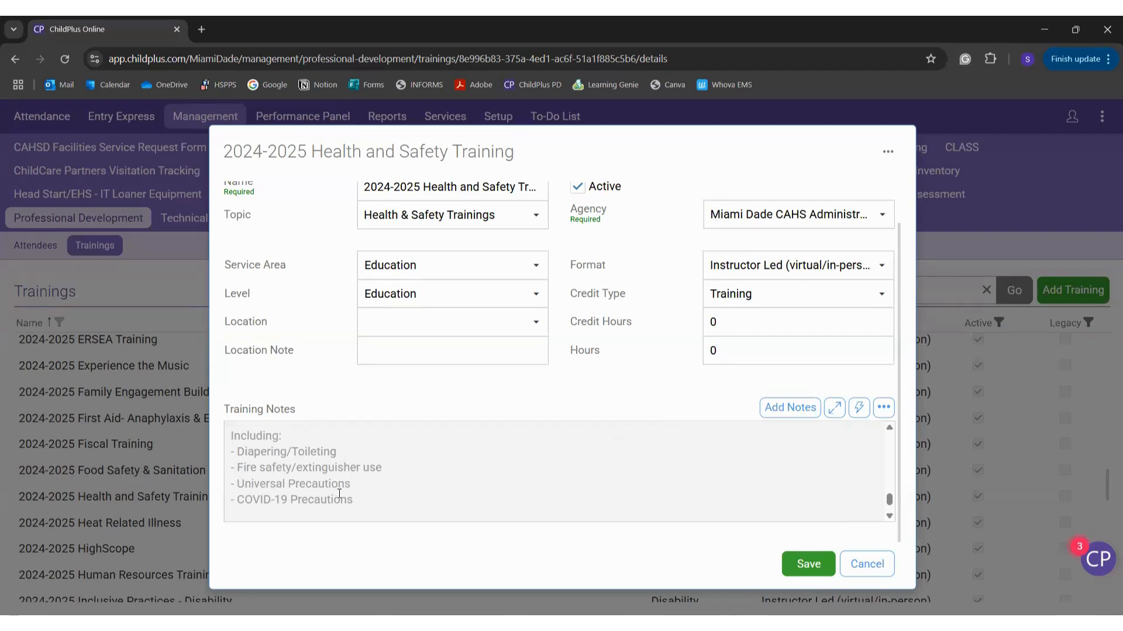
scroll(350, 501, down, 1)
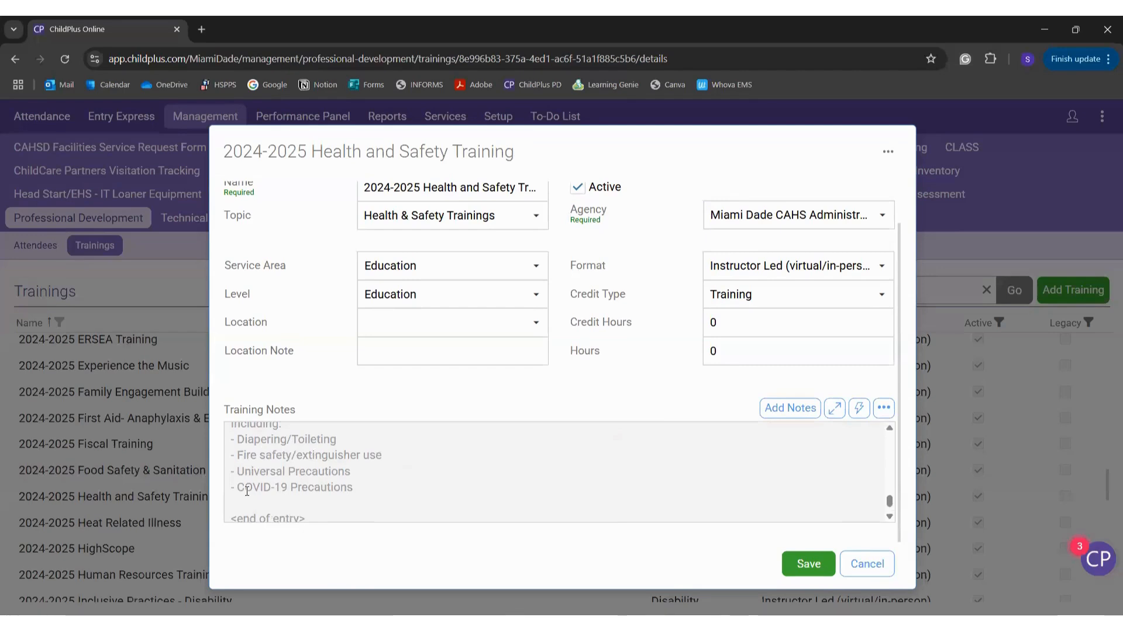
scroll(247, 491, up, 1)
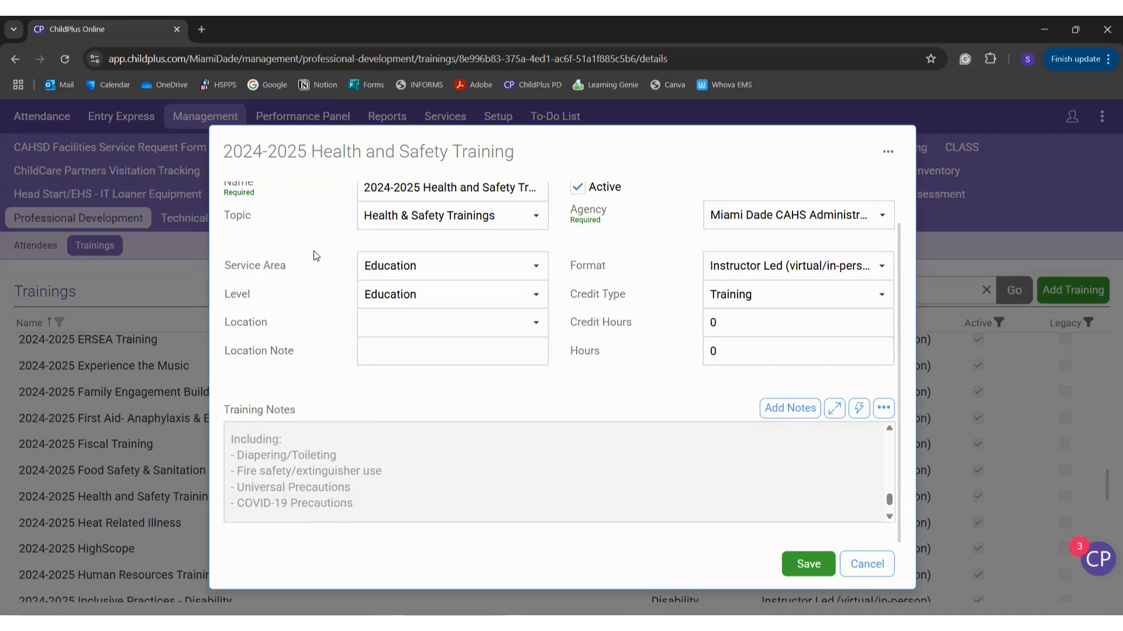
scroll(312, 253, up, 2)
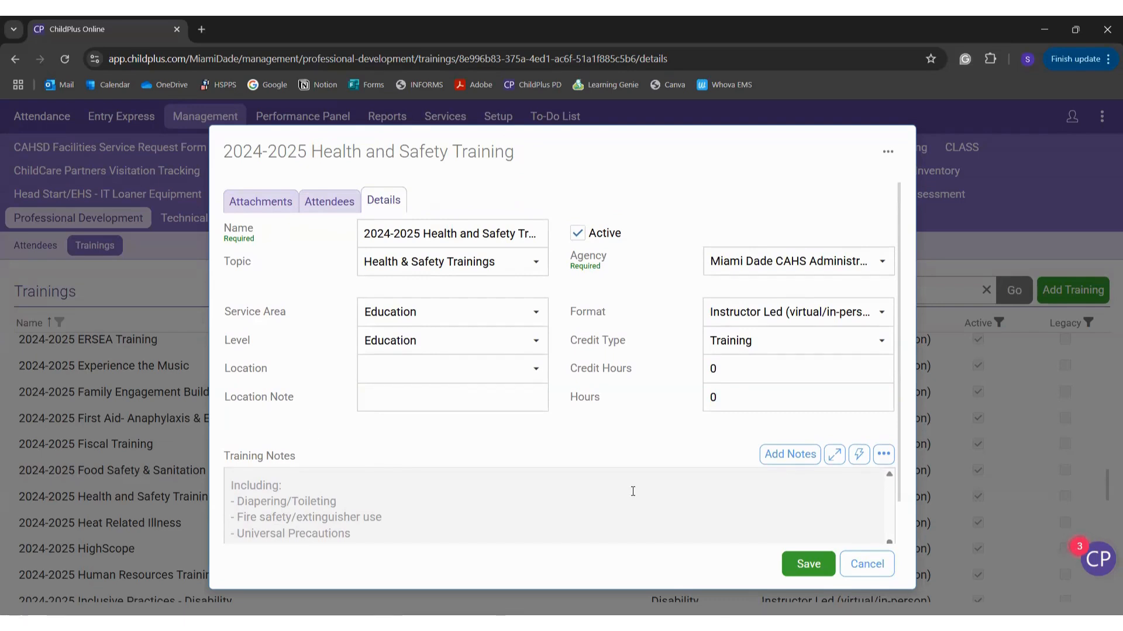
Step: Close the Health and Safety Training details and scroll through the Trainings list
click(867, 564)
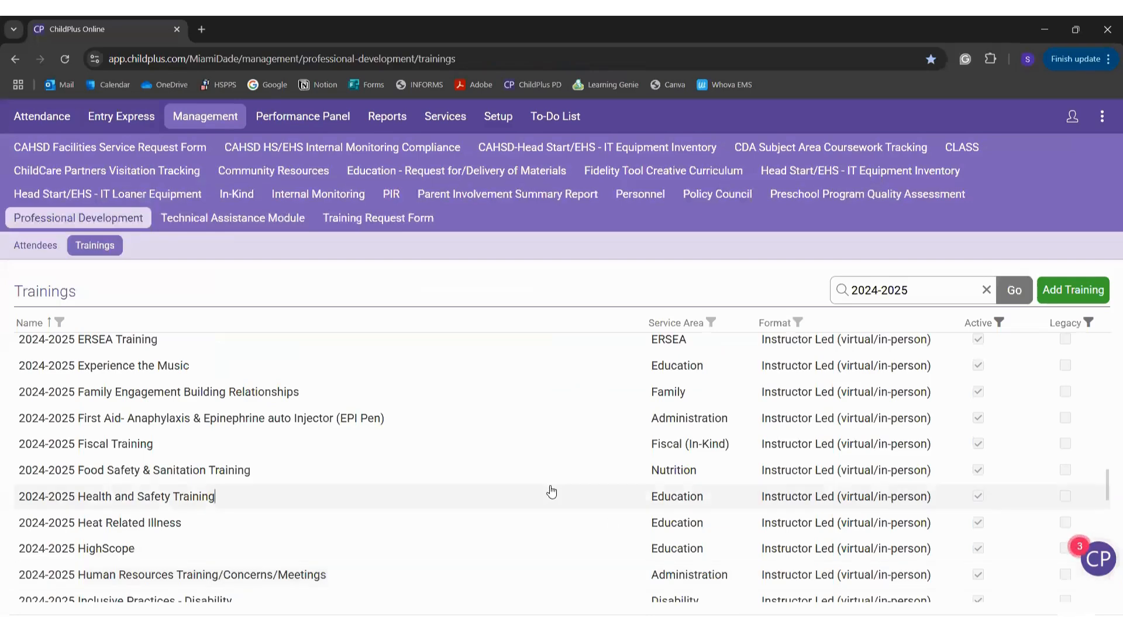
scroll(551, 493, down, 2)
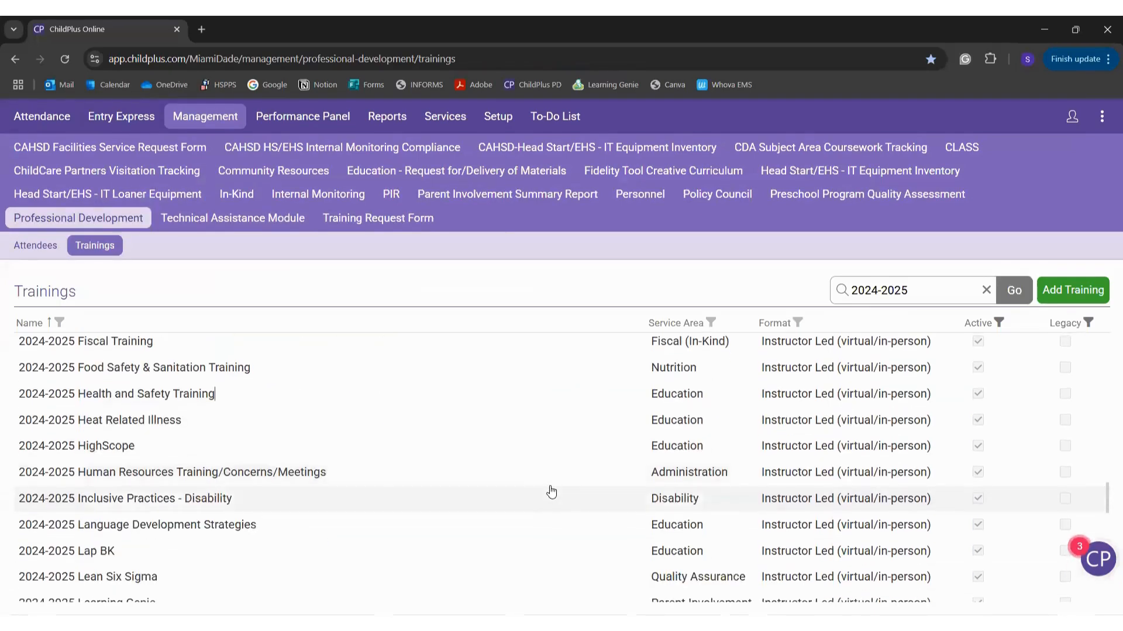
scroll(551, 493, down, 2)
scroll(551, 493, down, 1)
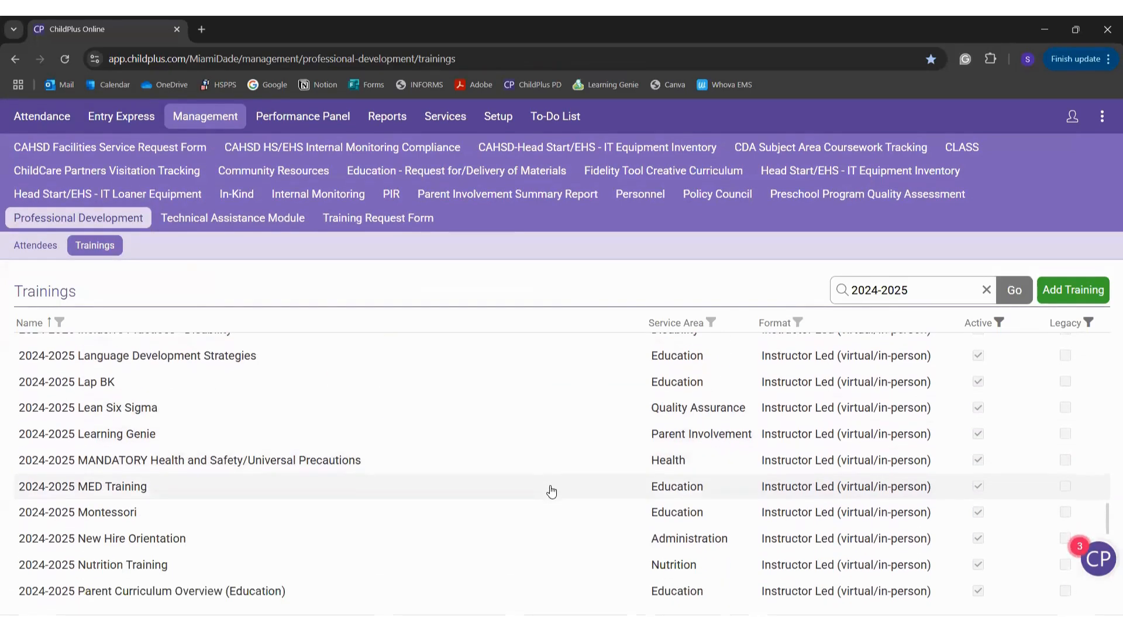
scroll(552, 493, up, 1)
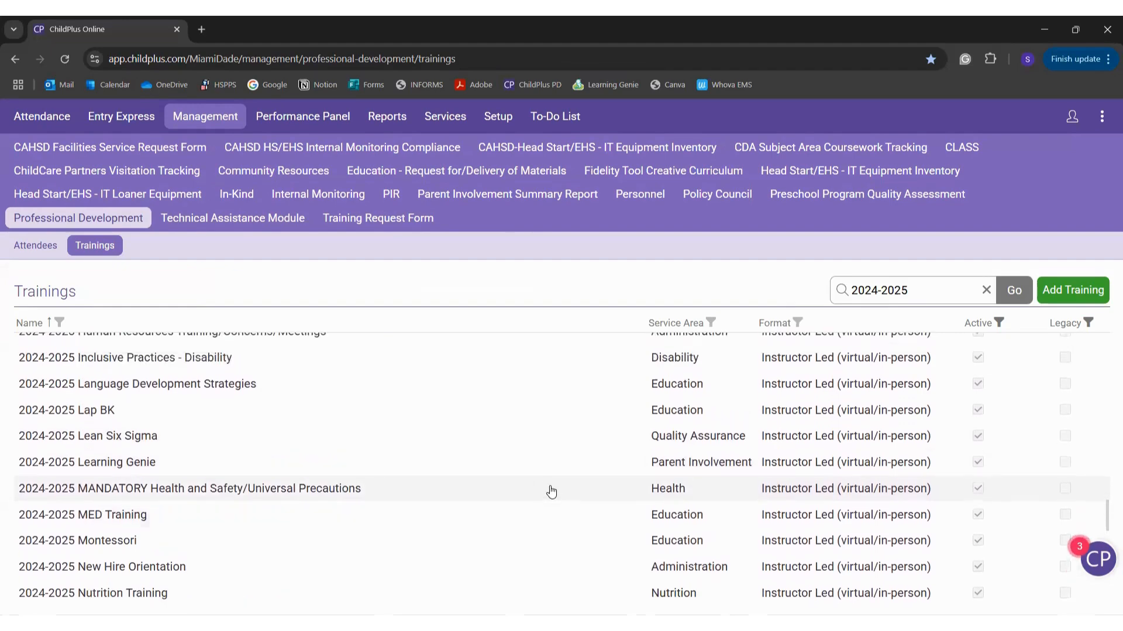
scroll(551, 493, up, 10)
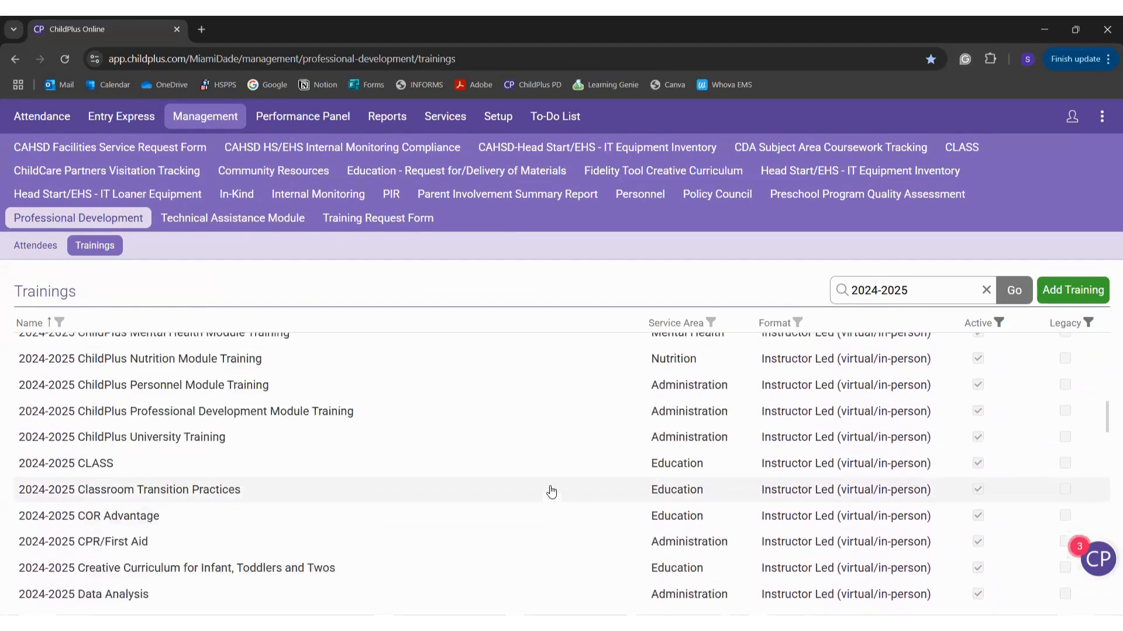
scroll(551, 493, up, 3)
scroll(552, 491, up, 3)
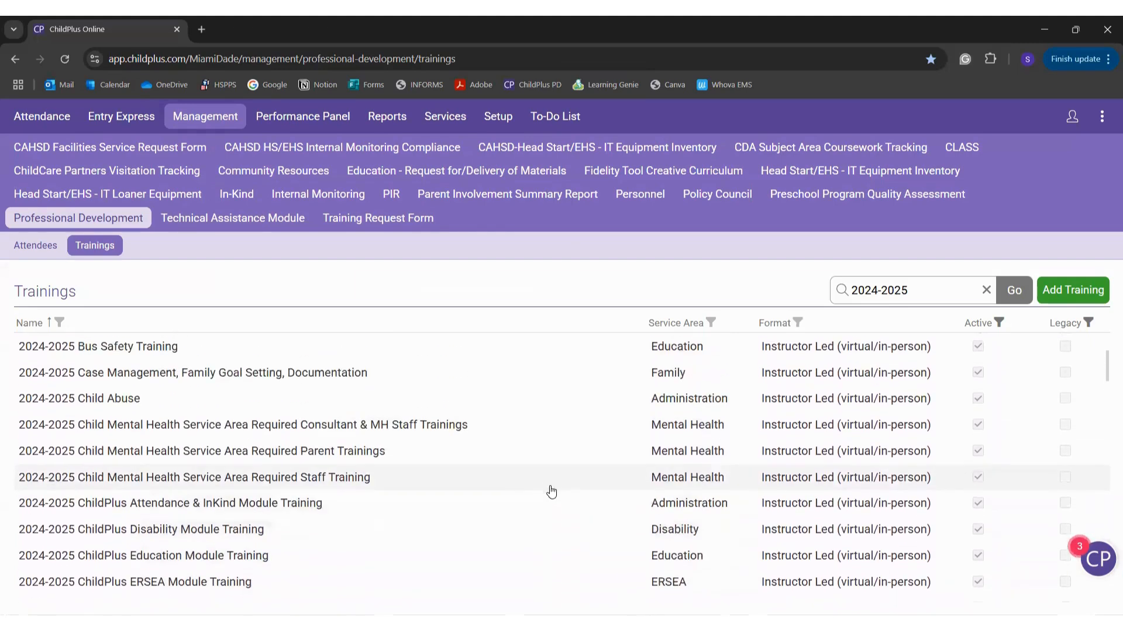
scroll(551, 492, up, 2)
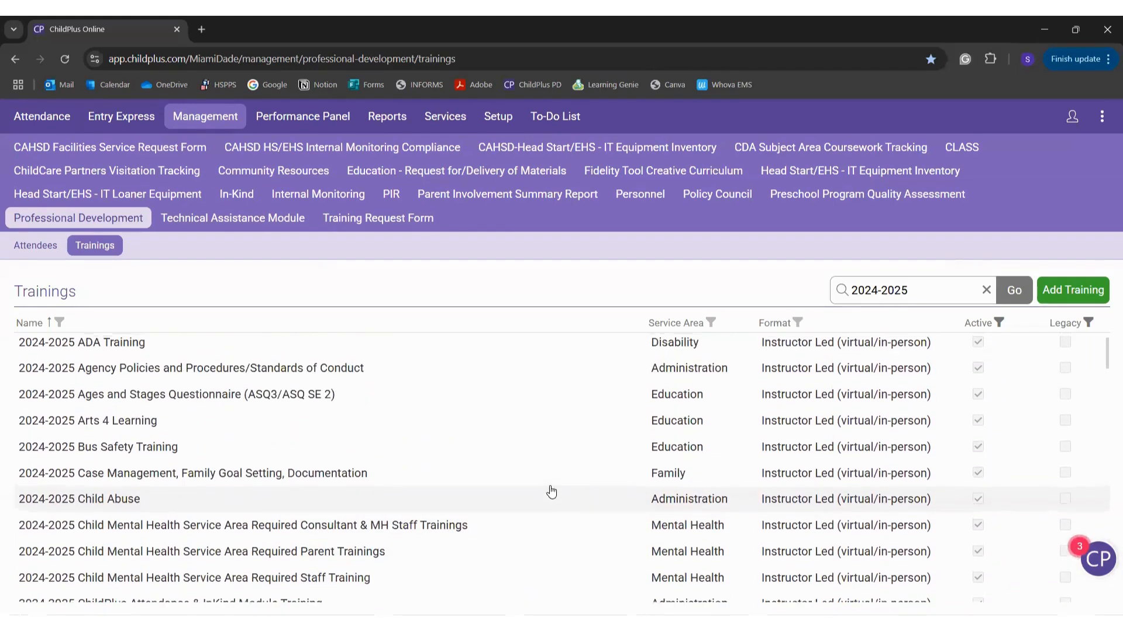
scroll(551, 493, up, 1)
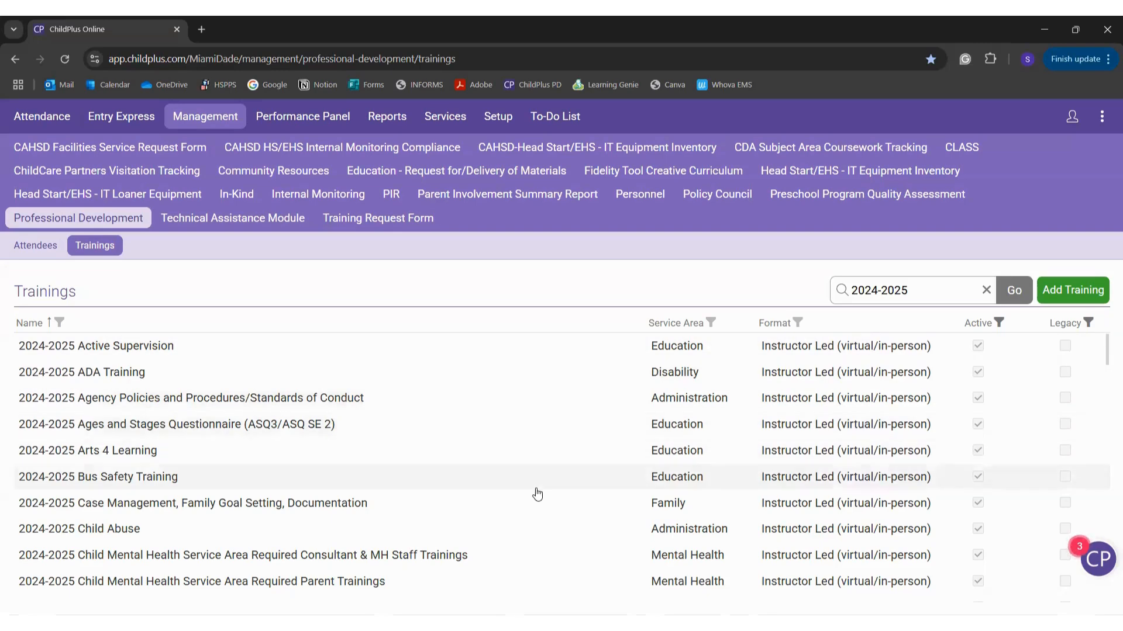
Step: Locate and open the 2024-2025 ChildPlus Professional Development Module Training record
scroll(535, 491, down, 1)
scroll(536, 493, up, 1)
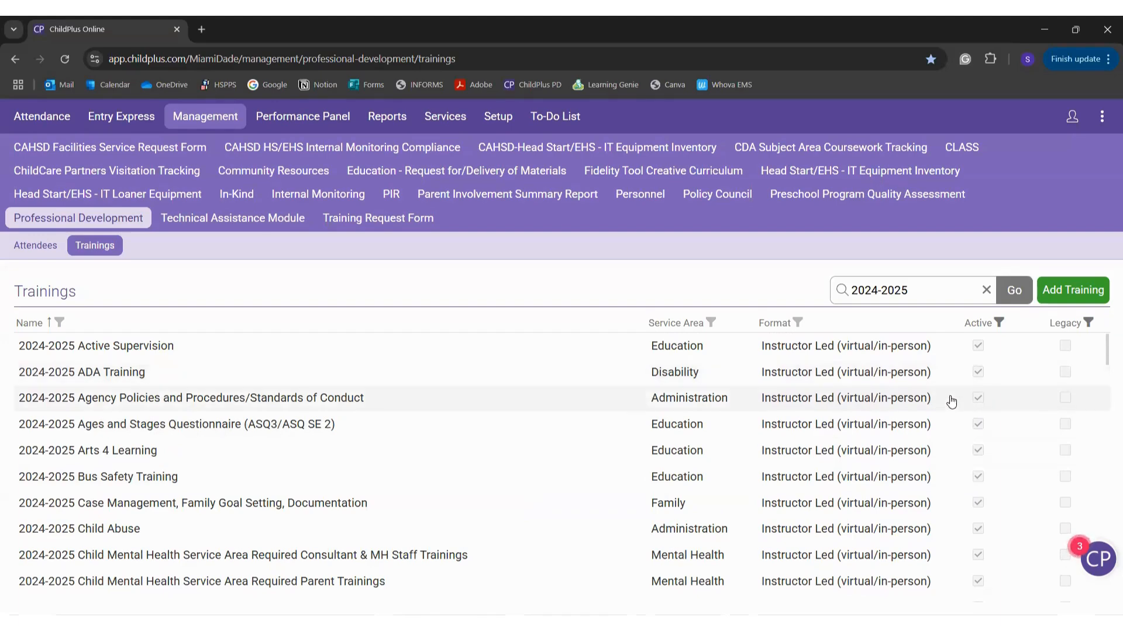
scroll(951, 398, down, 2)
scroll(952, 400, down, 6)
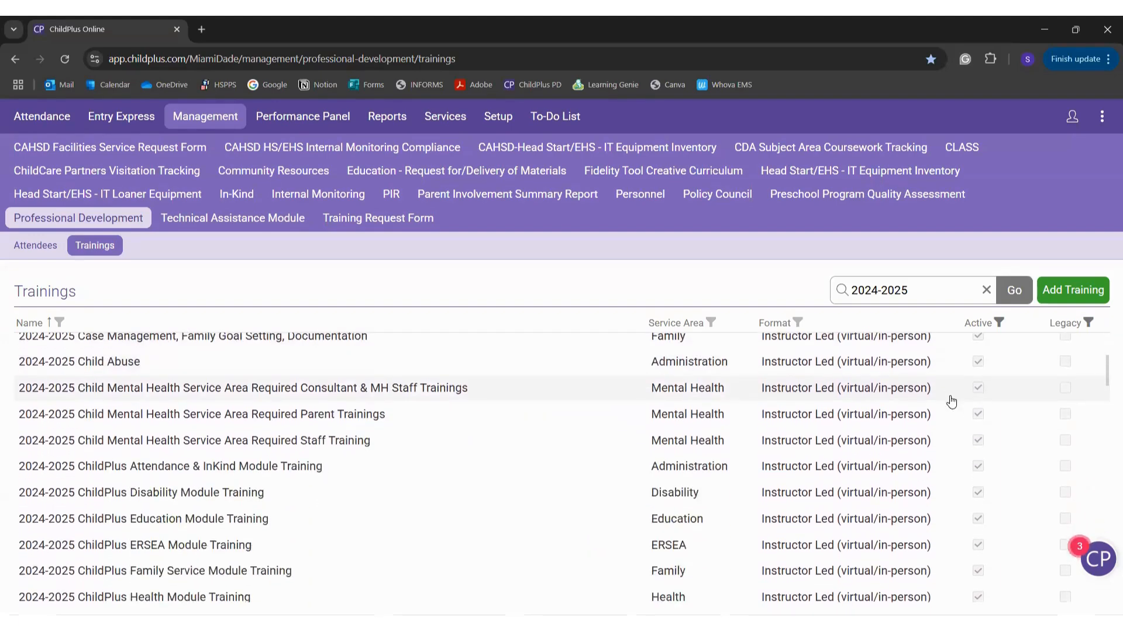
scroll(951, 401, down, 4)
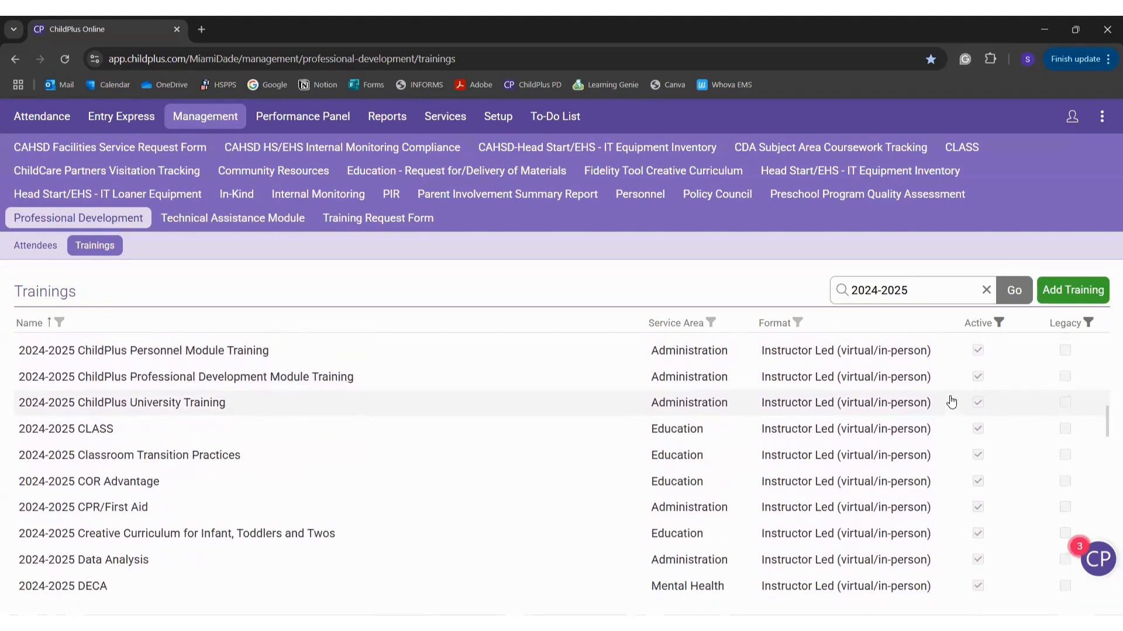
scroll(952, 399, up, 1)
scroll(511, 481, up, 2)
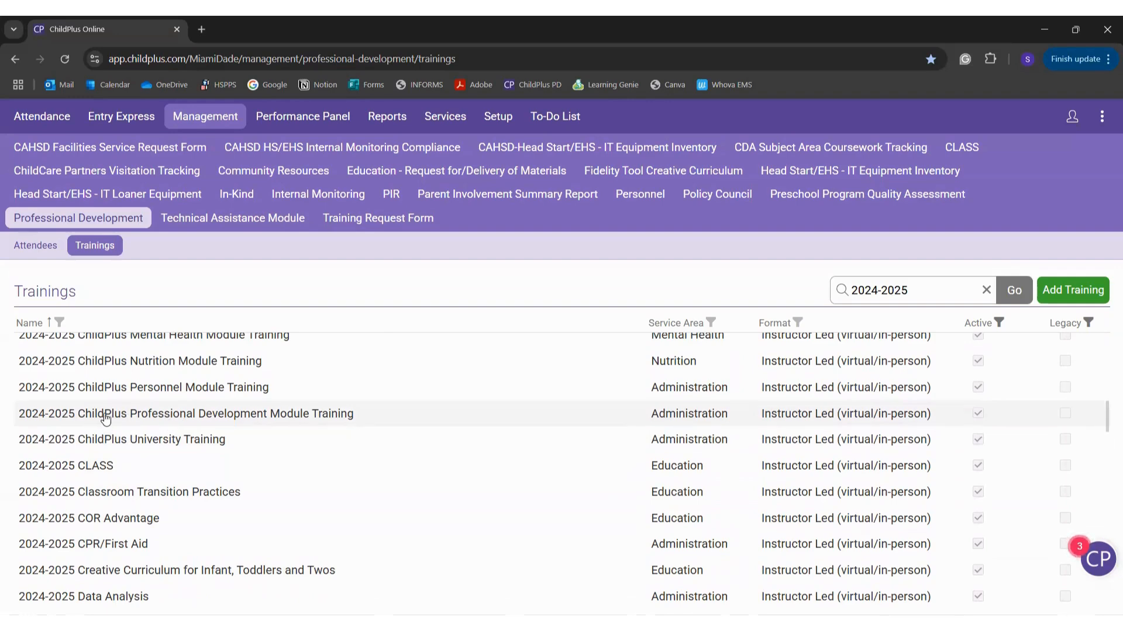
click(361, 415)
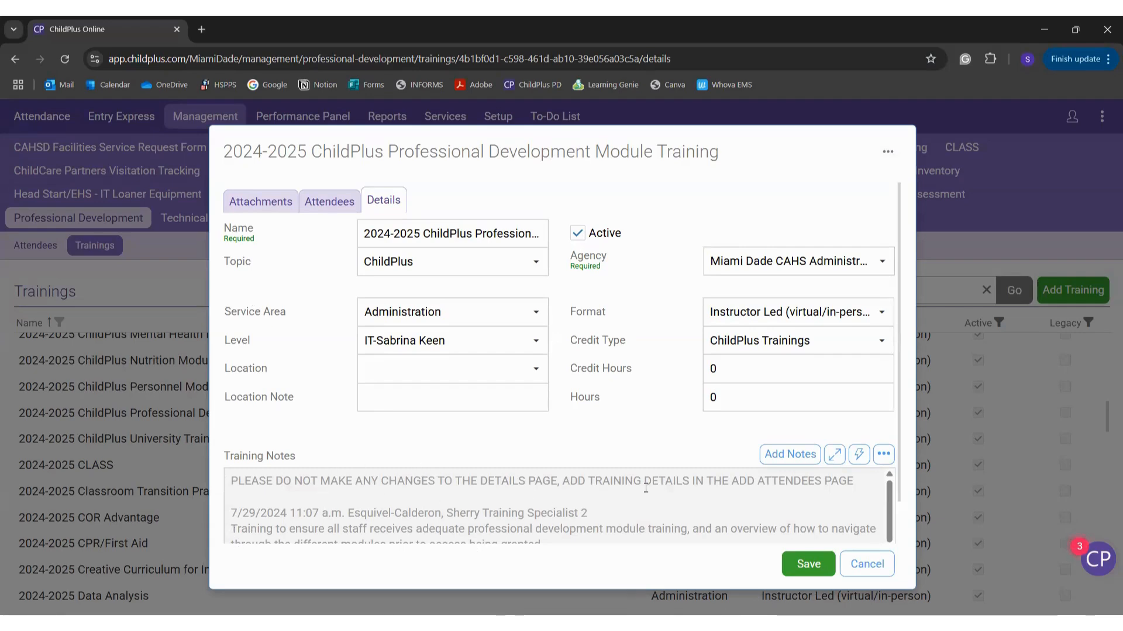
Step: Review the Module Training details, then show its attendees, all dated 1/31/2025 with 1 hour
scroll(658, 487, down, 4)
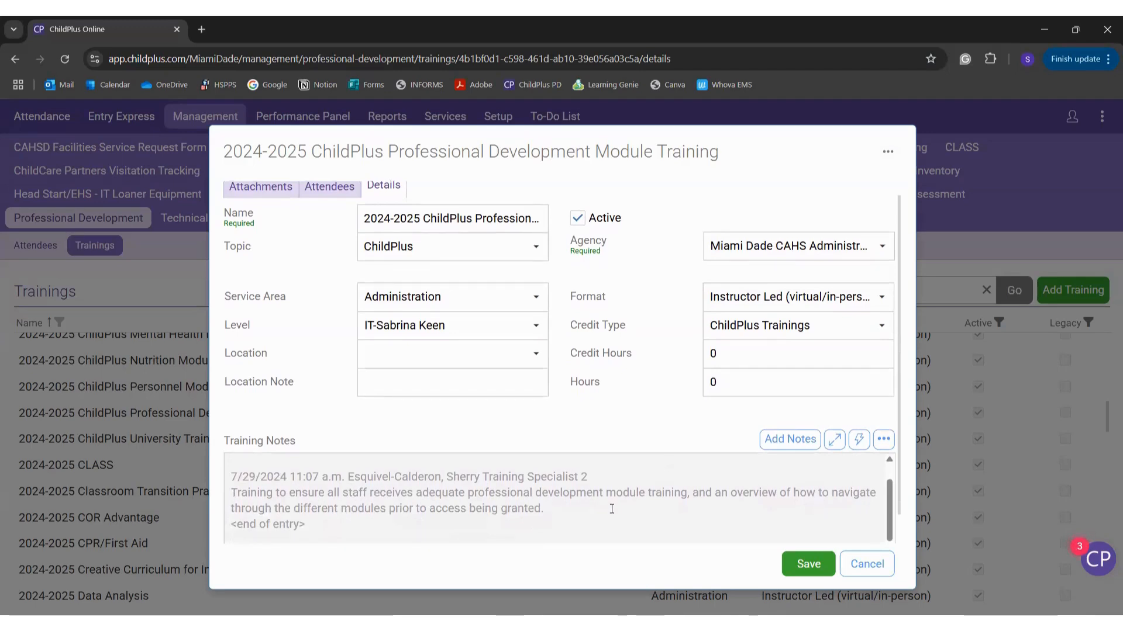
scroll(612, 509, up, 4)
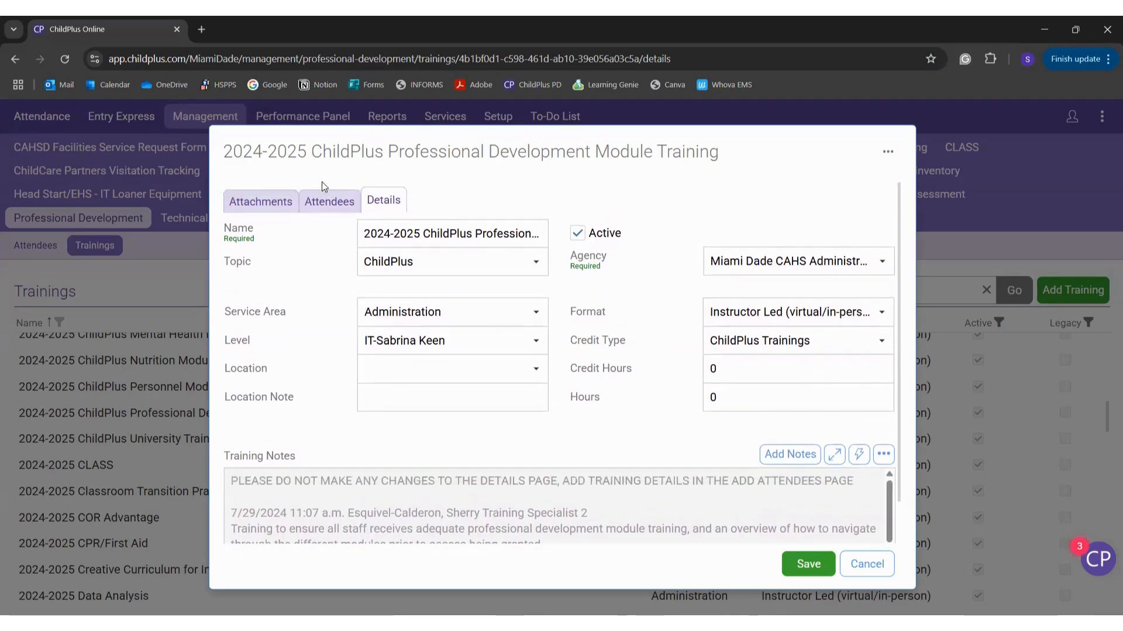
click(330, 203)
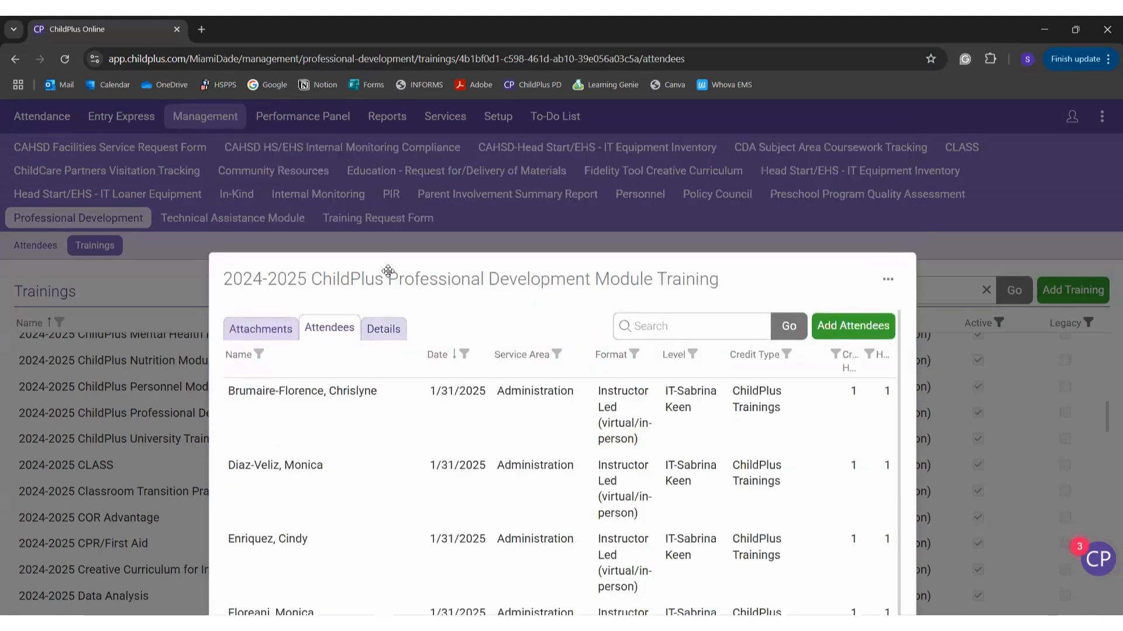
Step: Reposition the training window and browse the attendee date filter (2024, August) without changing it
drag(388, 270, 376, 139)
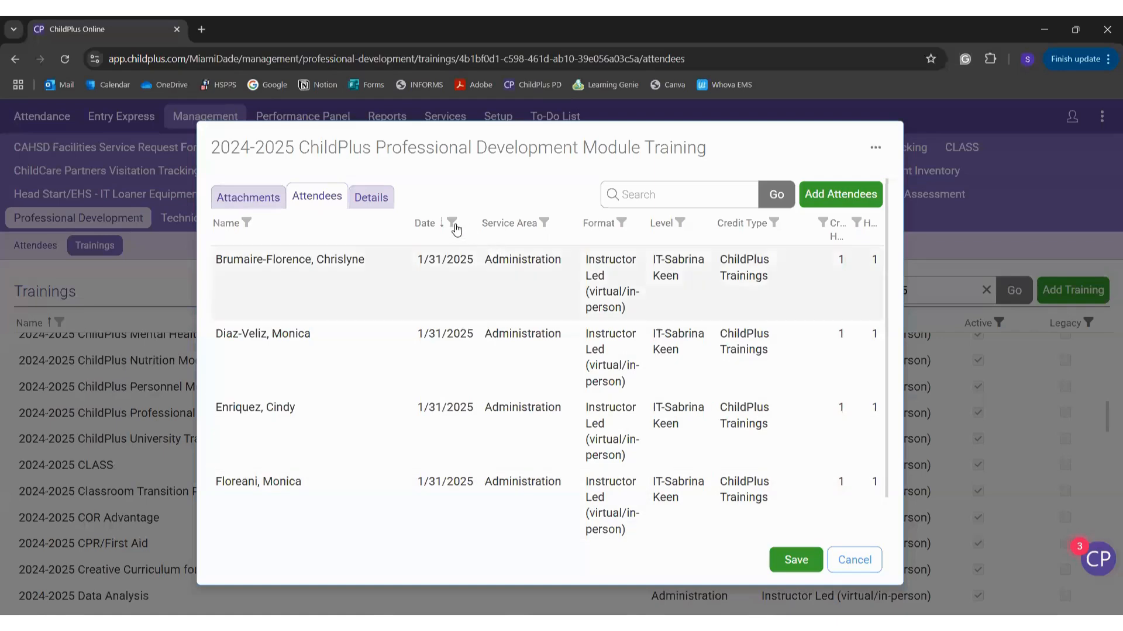
click(452, 222)
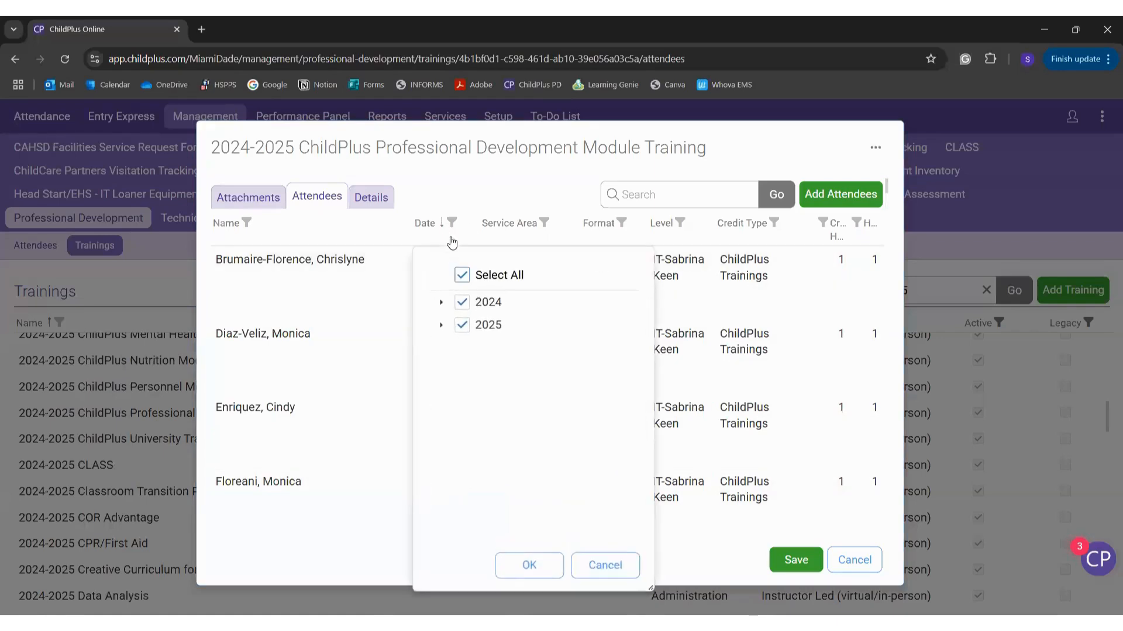
click(441, 303)
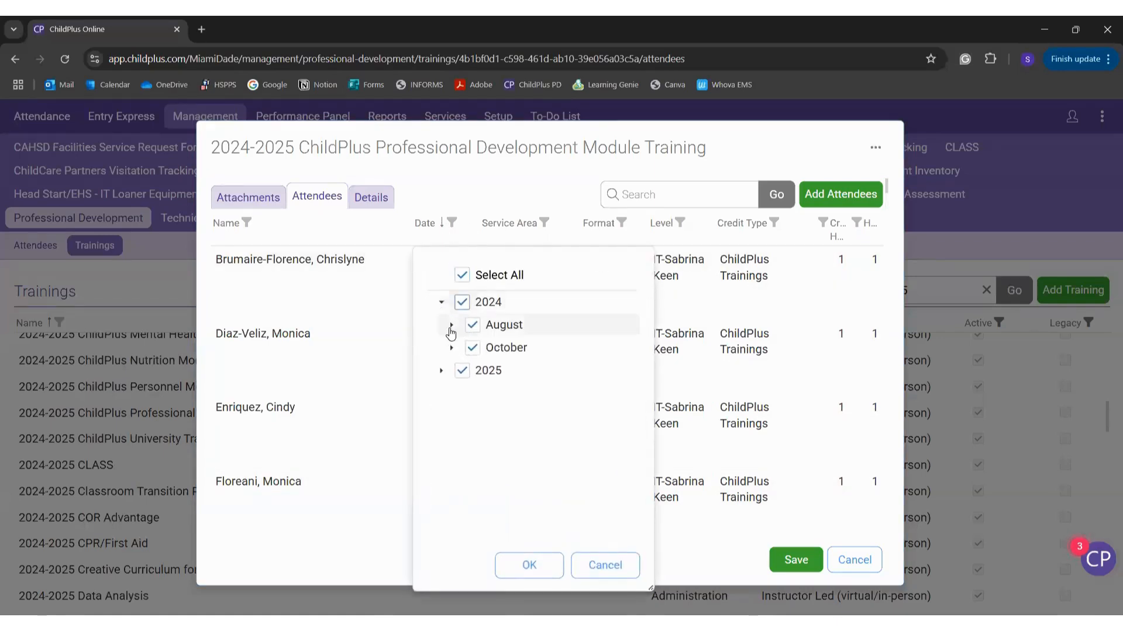
click(452, 325)
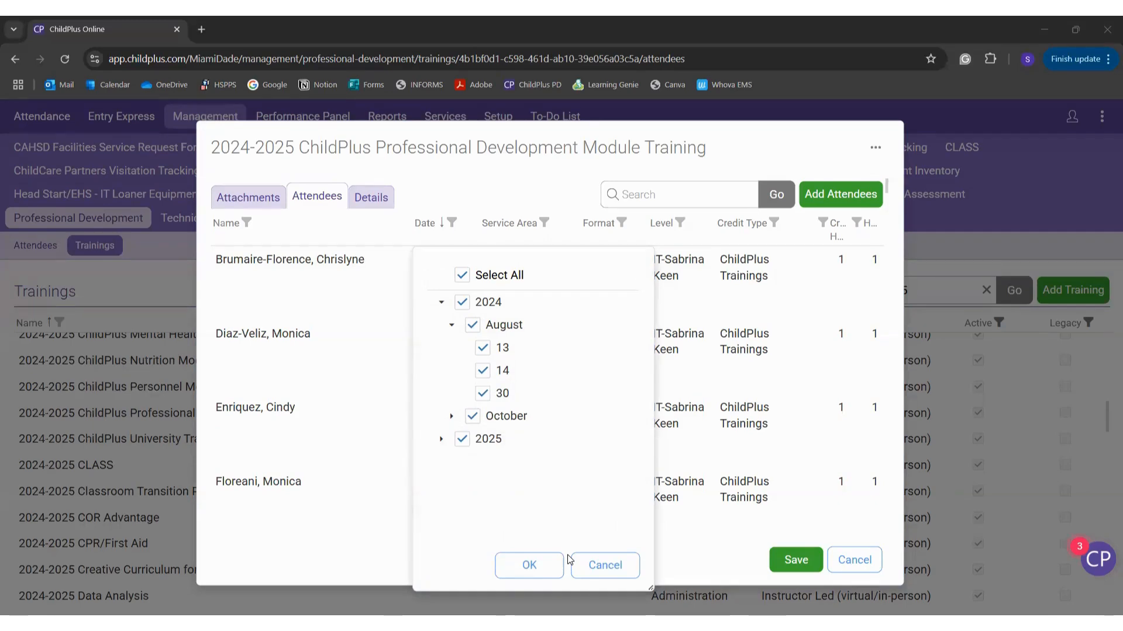
click(608, 565)
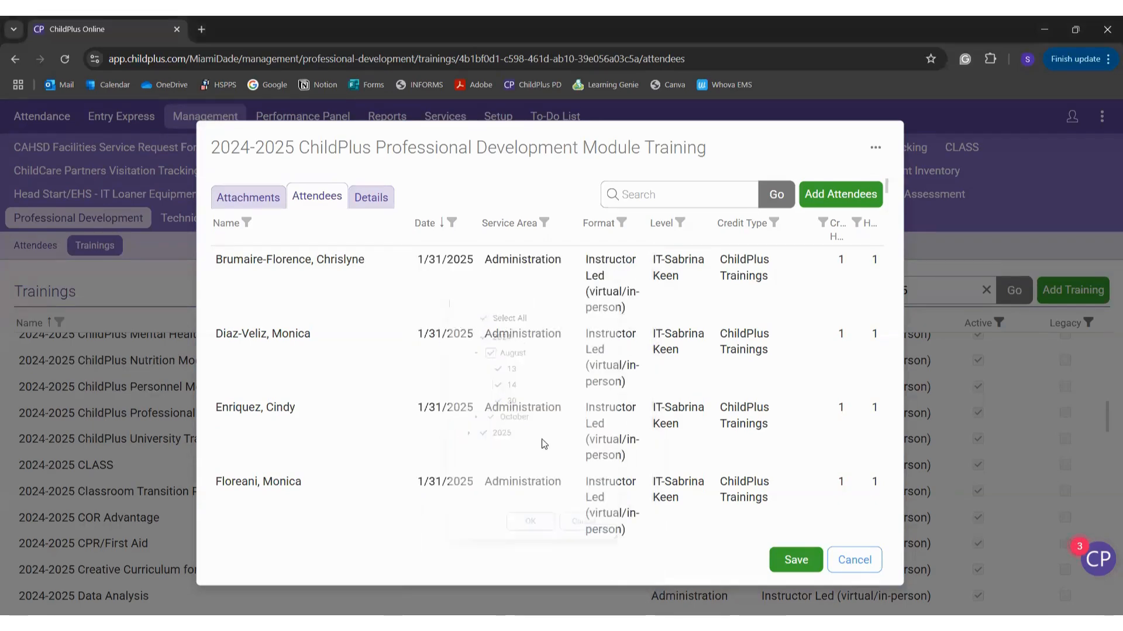
Step: Search the attendee list for a staff member's name, then clear the search
click(669, 199)
text(sherr)
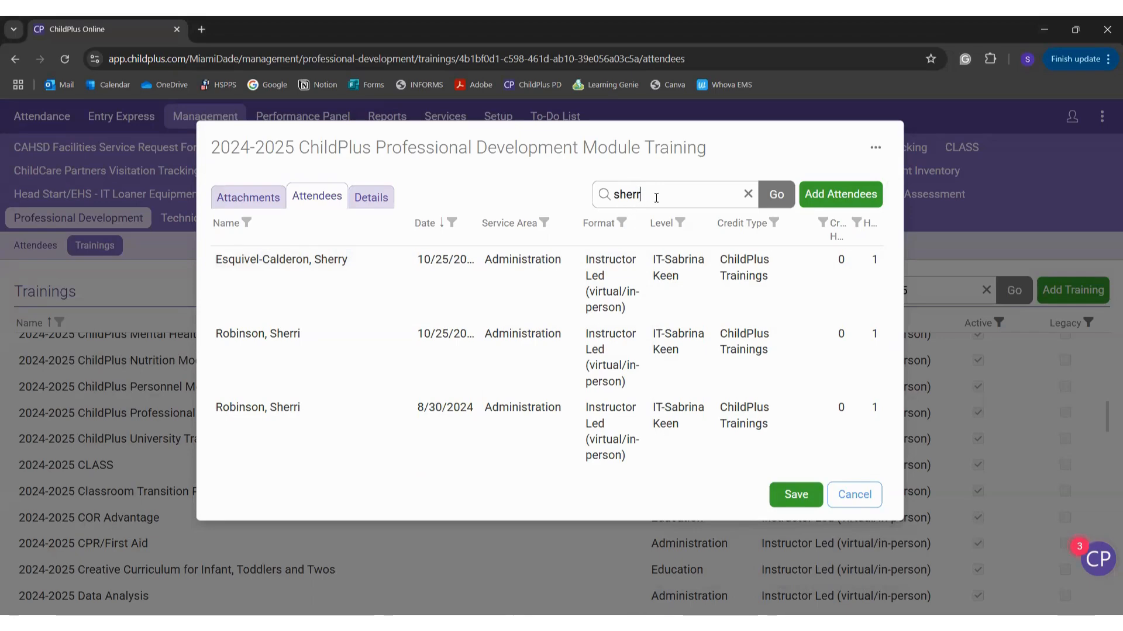
key(ctrl+a)
key(BackSpace)
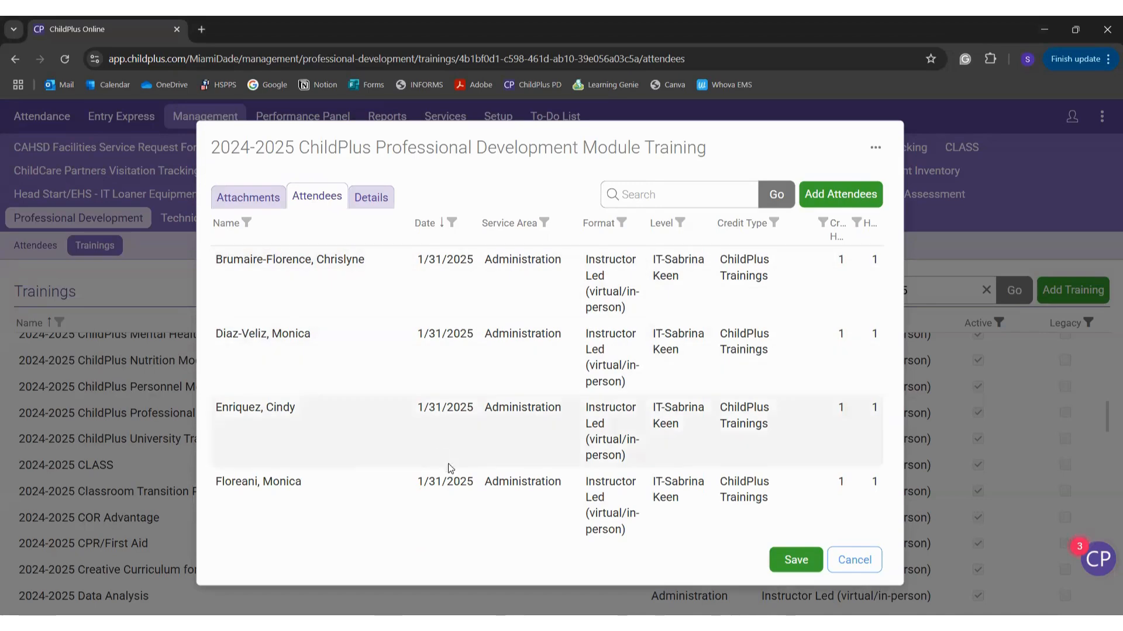
scroll(450, 468, down, 5)
scroll(446, 468, up, 5)
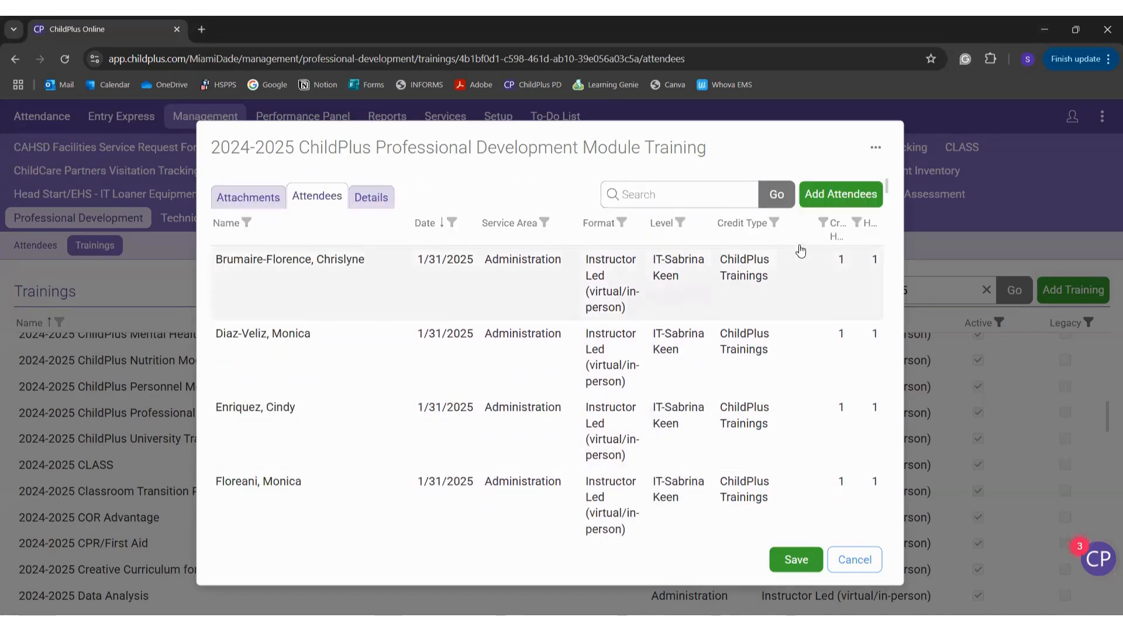
Step: Start adding attendees dated 5/19/2025 with location Off-Site
click(825, 195)
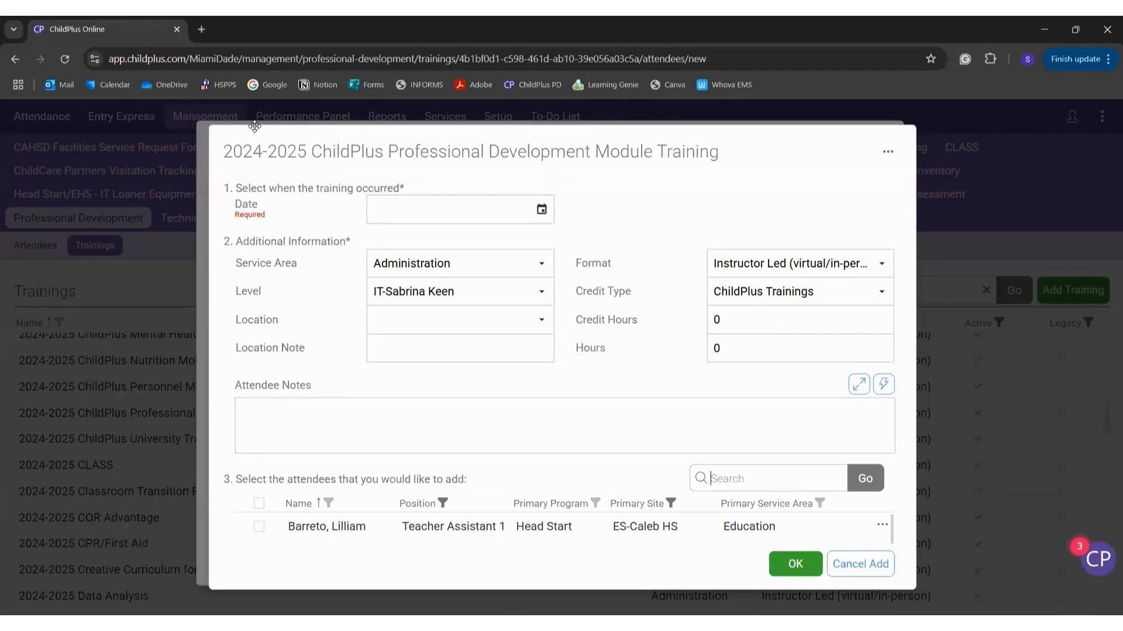
click(542, 210)
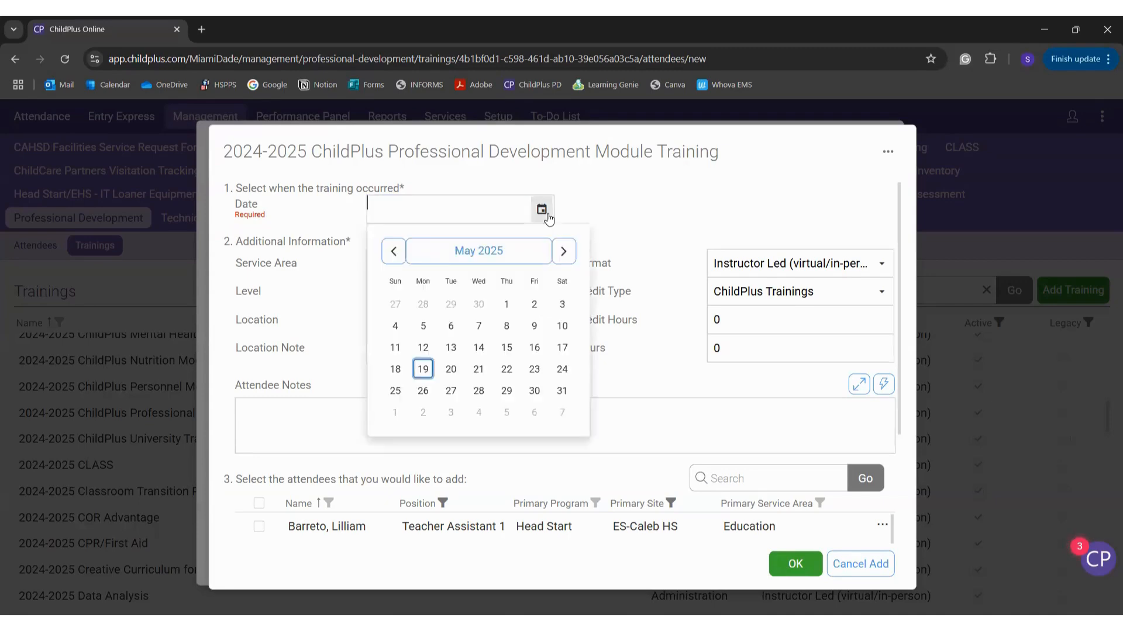
click(423, 370)
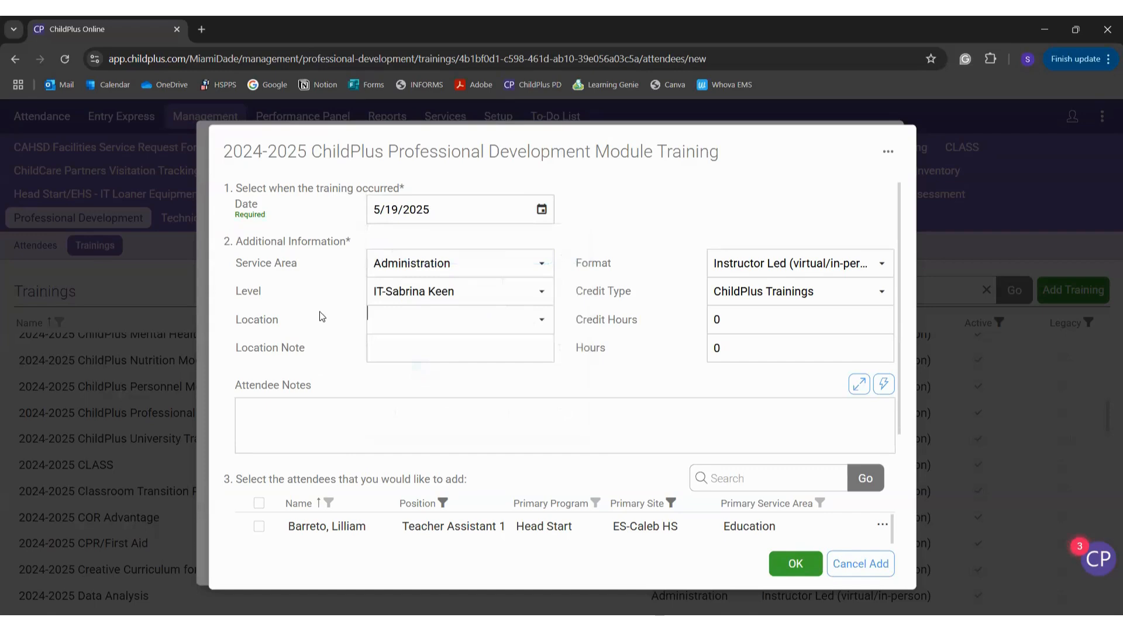
click(413, 321)
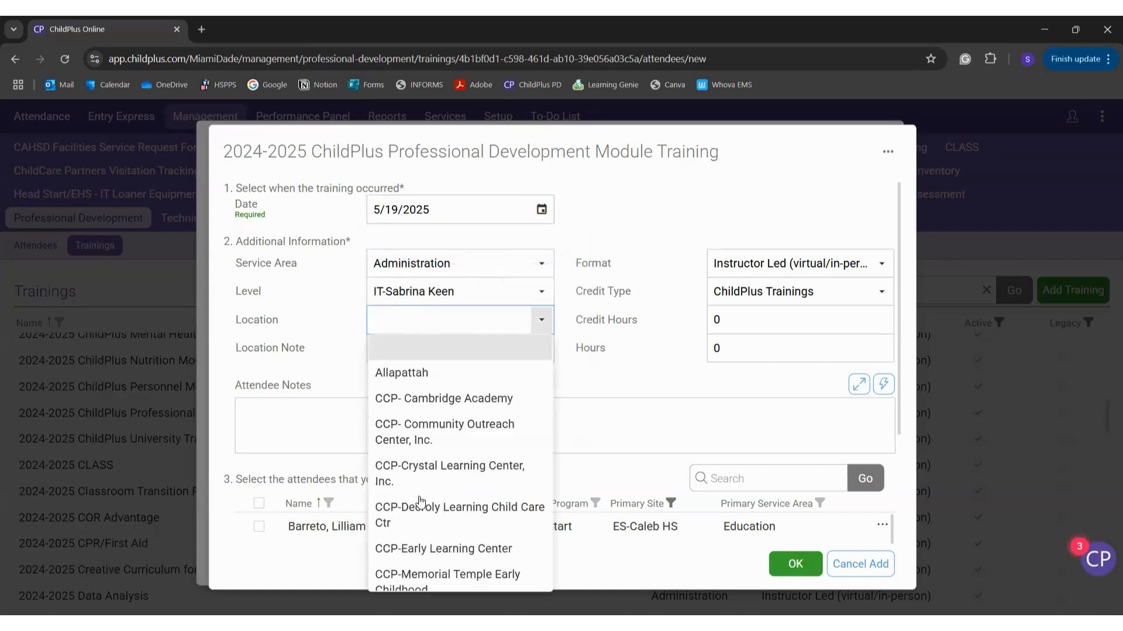
scroll(420, 501, down, 5)
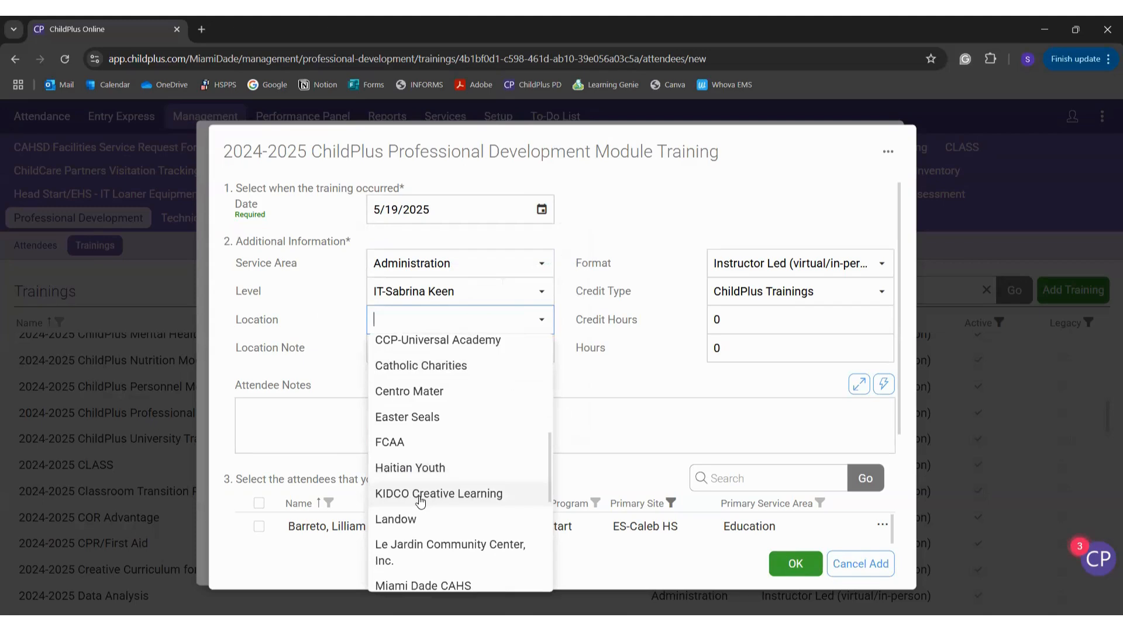
scroll(420, 501, up, 3)
scroll(419, 497, down, 7)
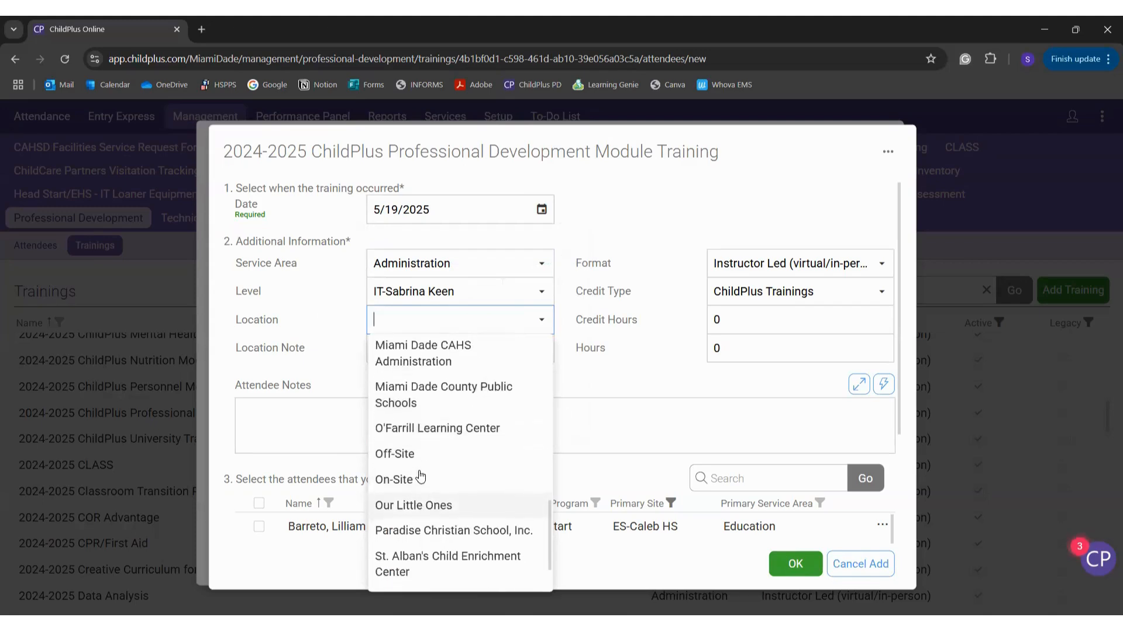
click(418, 455)
Step: Enter location note 'Zoom' and set credit hours and hours to 1
click(386, 349)
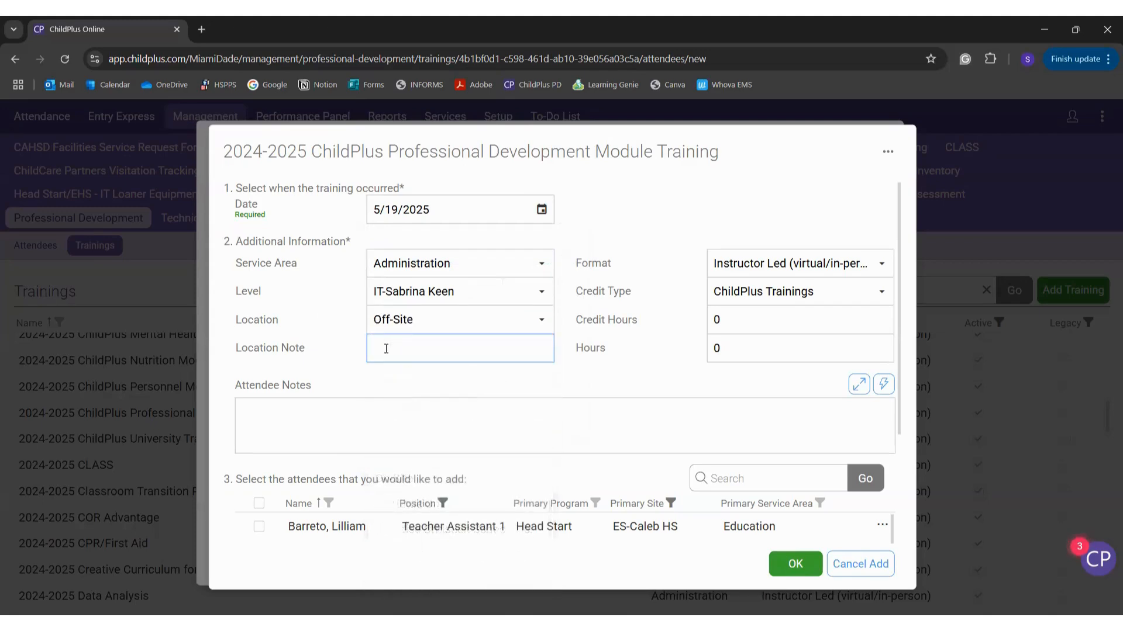
text(Zoom)
click(582, 375)
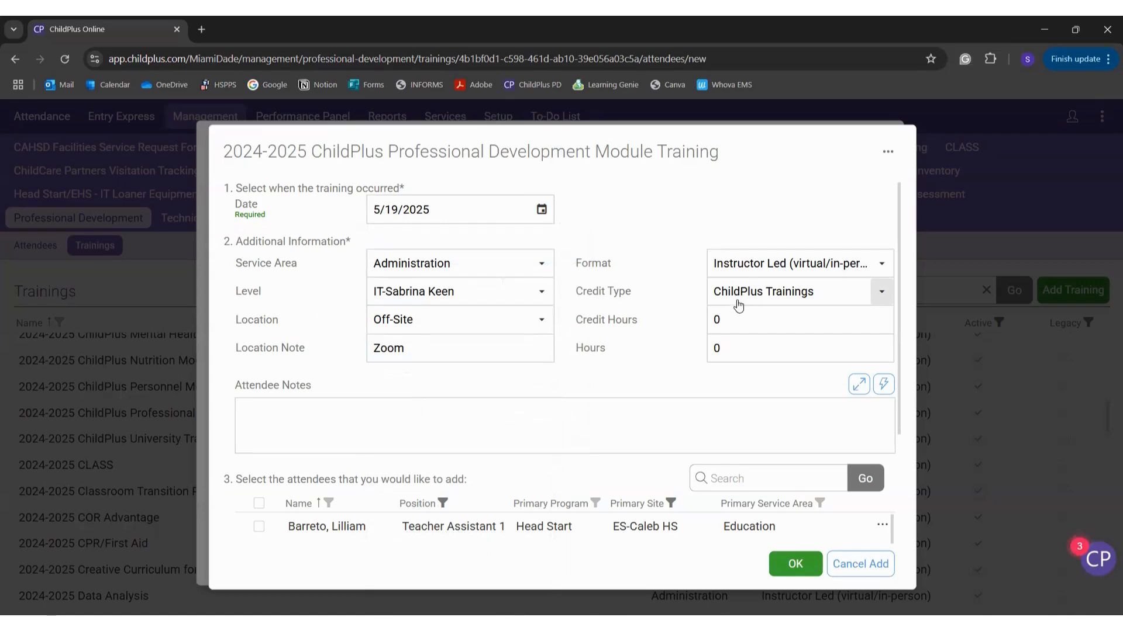
click(734, 318)
text(1)
key(Tab)
text(1)
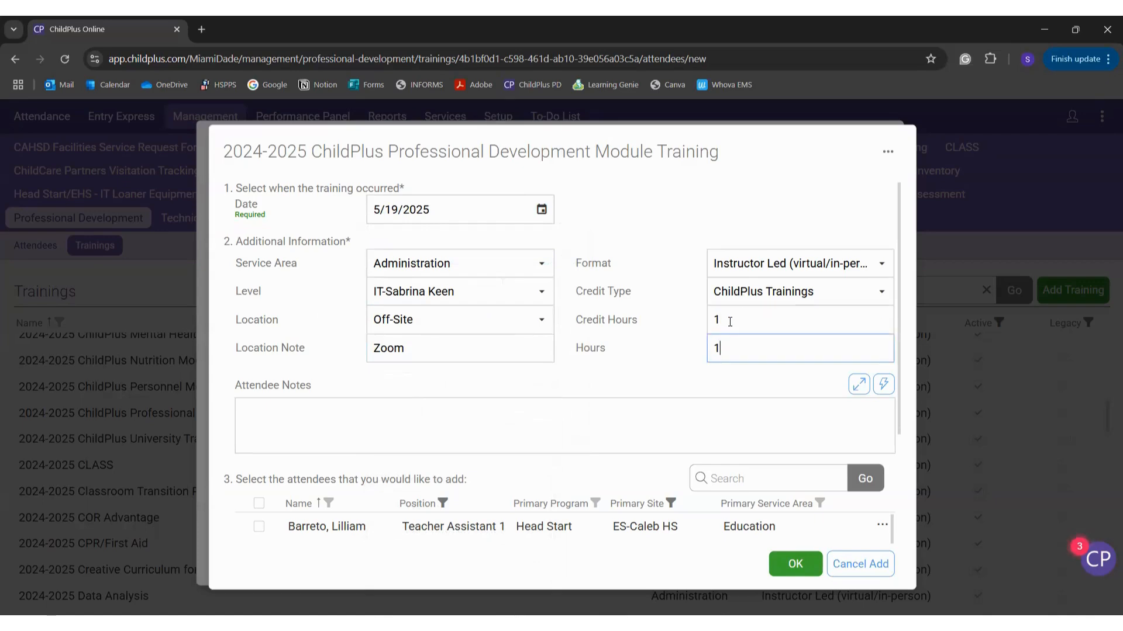
click(648, 424)
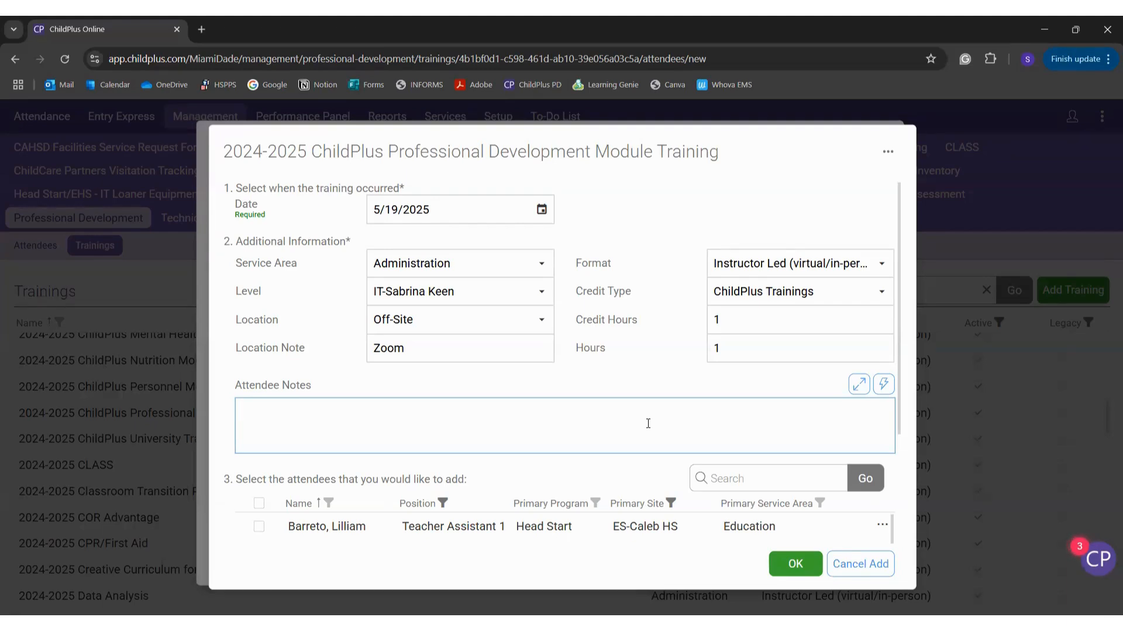
Step: Write the note 'Review of ChildPlus Professional Development Module' covering adding attendees, attachments and viewing reports
text(Review of ChildPlus )
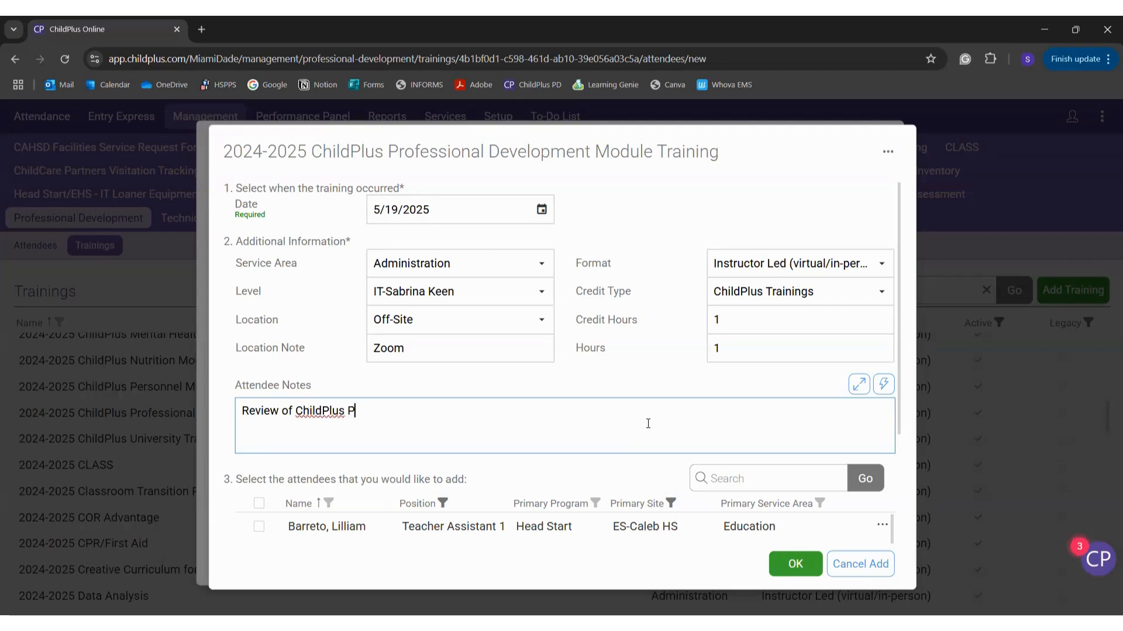
text(Professional Development )
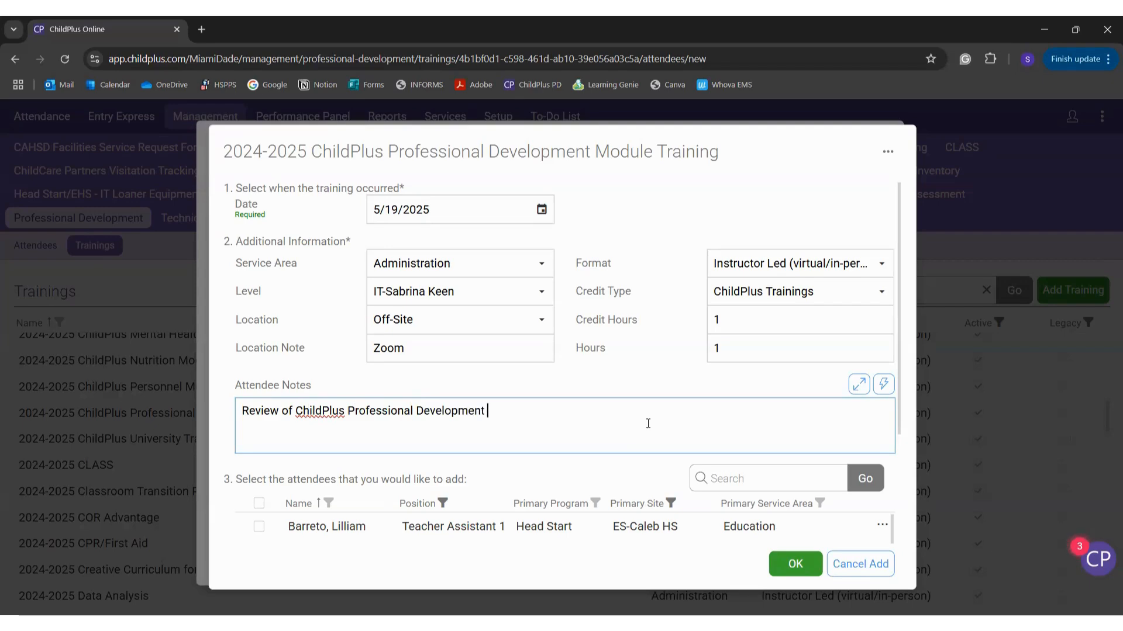
text(Module. How to a)
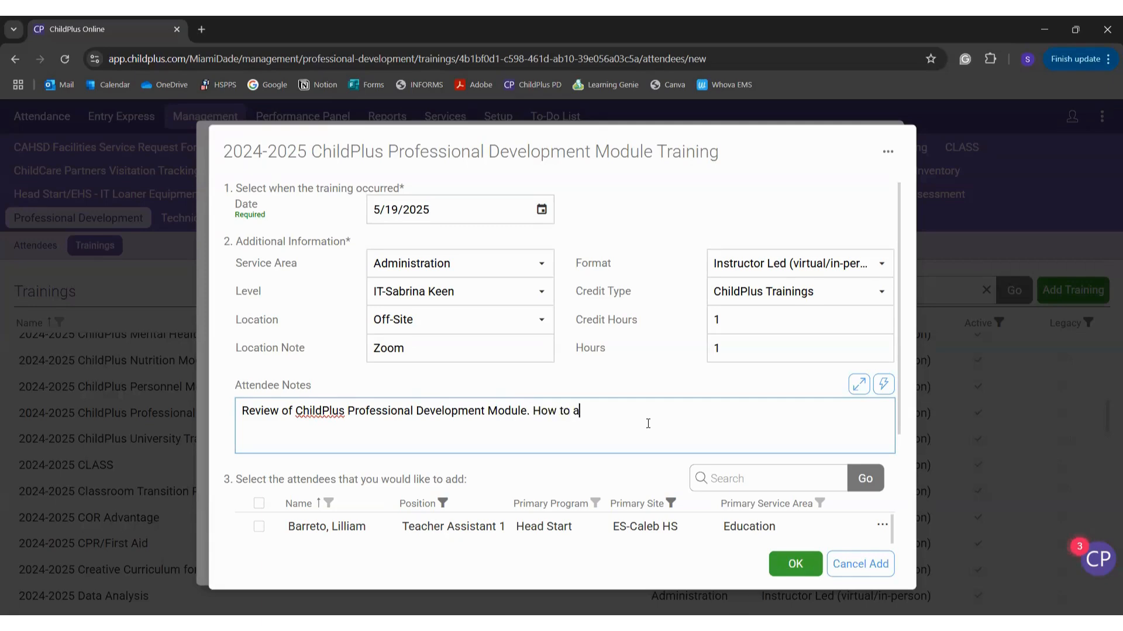
text(dd attendees, attachements, and)
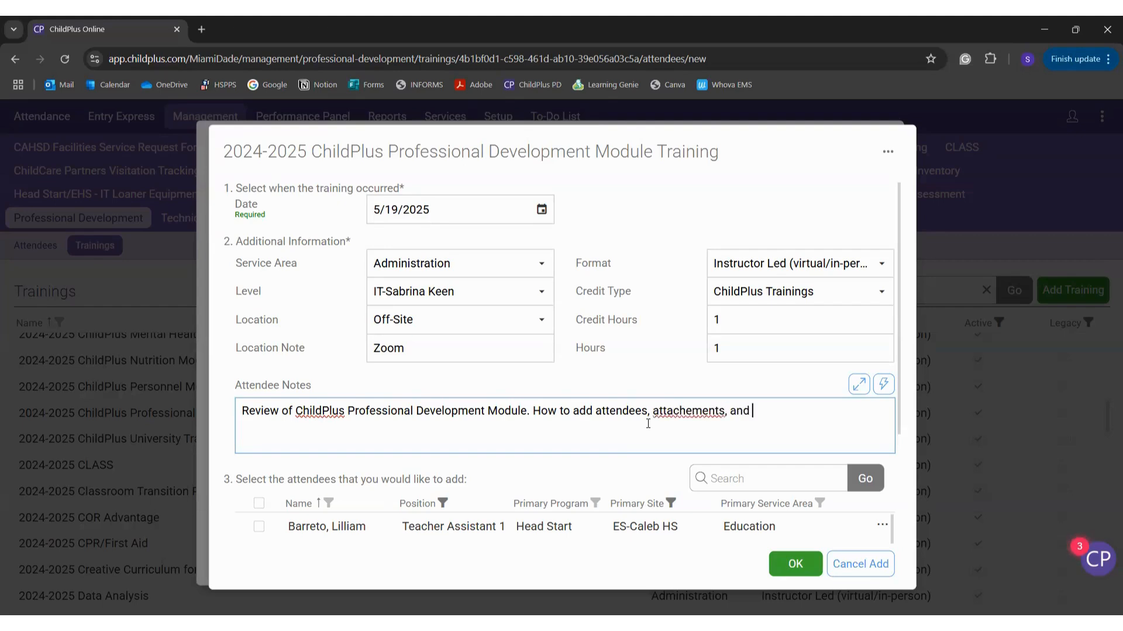
key(BackSpace)
key(BackSpace)
key(BackSpace)
key(BackSpace)
key(BackSpace)
key(BackSpace)
key(BackSpace)
key(BackSpace)
key(BackSpace)
key(BackSpace)
key(BackSpace)
key(BackSpace)
text(ments, and view )
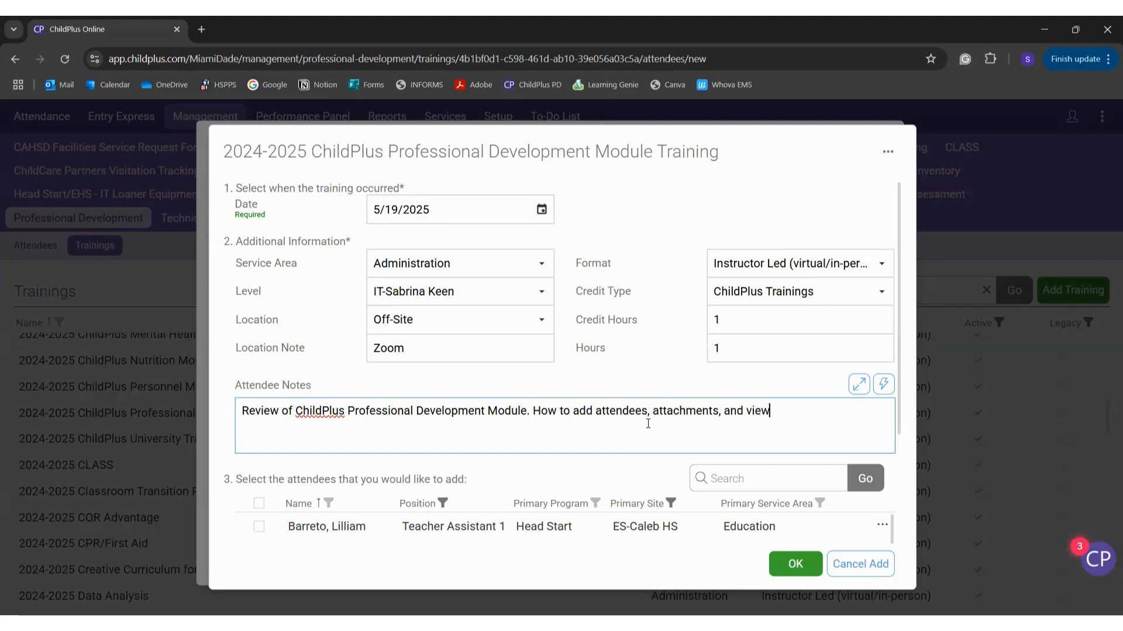
text(reports.)
key(Return)
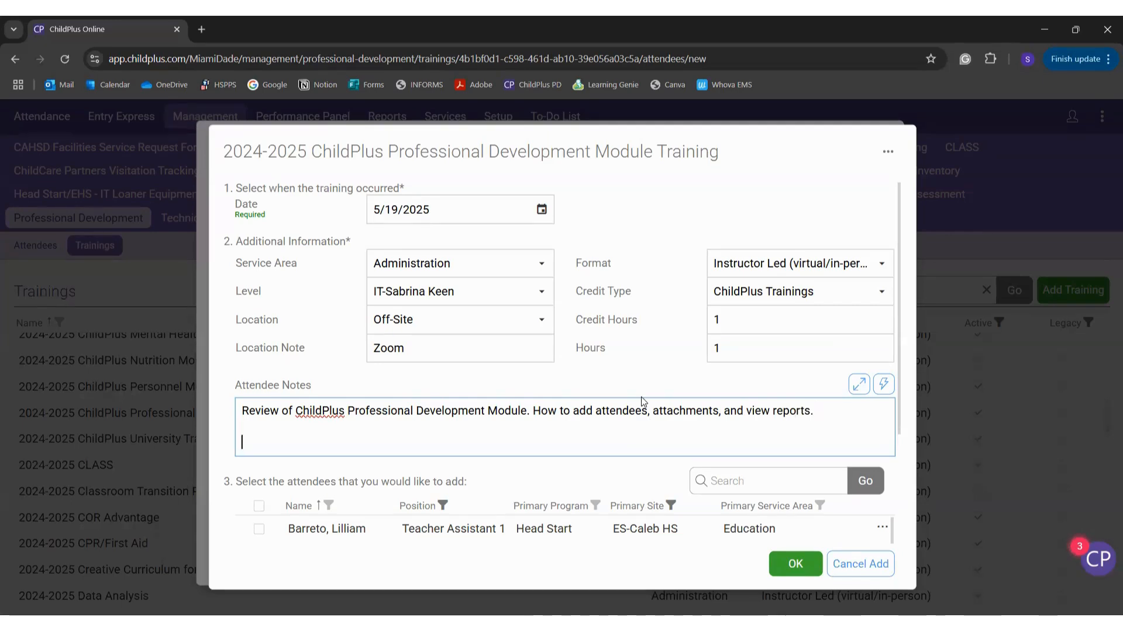
Step: Add the line 'Staff that attended but do not have a ChildPlus profile:' and save the note
text(Staff that attende)
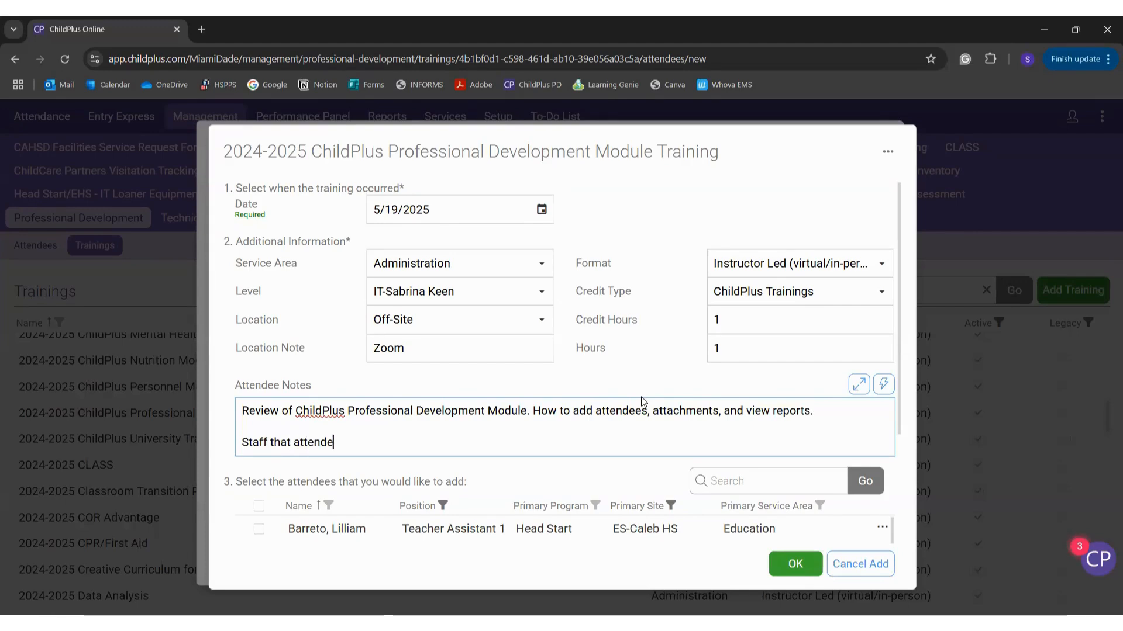
text(d bu)
text(t do not)
key(BackSpace)
text(do not hv)
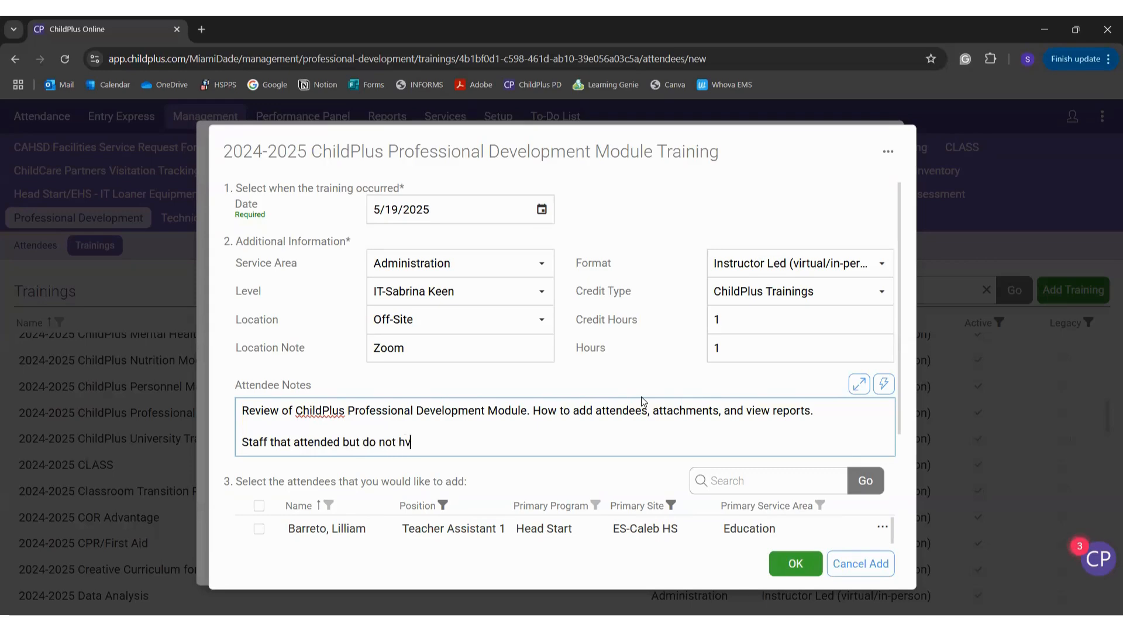
key(BackSpace)
text(ave a c)
key(BackSpace)
text(Child)
key(BackSpace)
text(P)
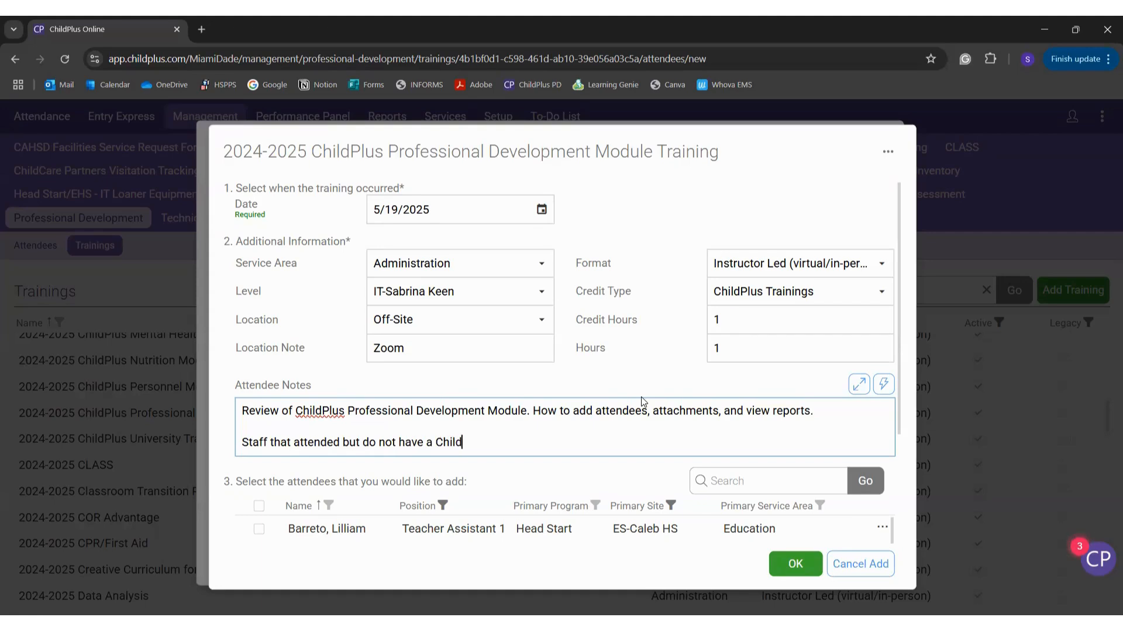
text(Plus profile:)
key(Return)
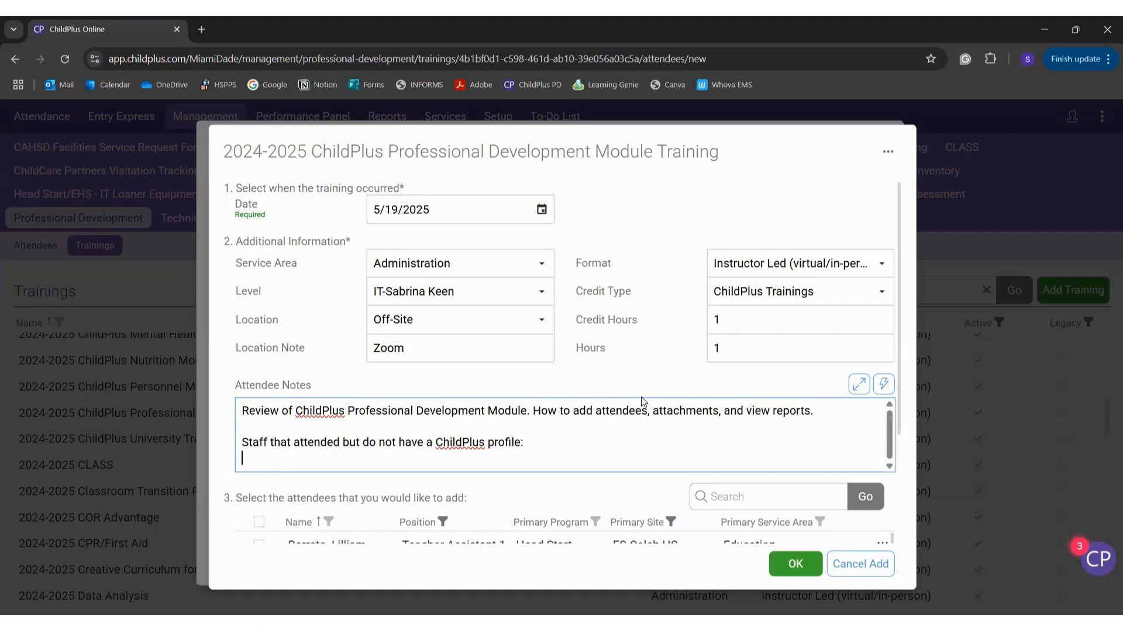
click(614, 383)
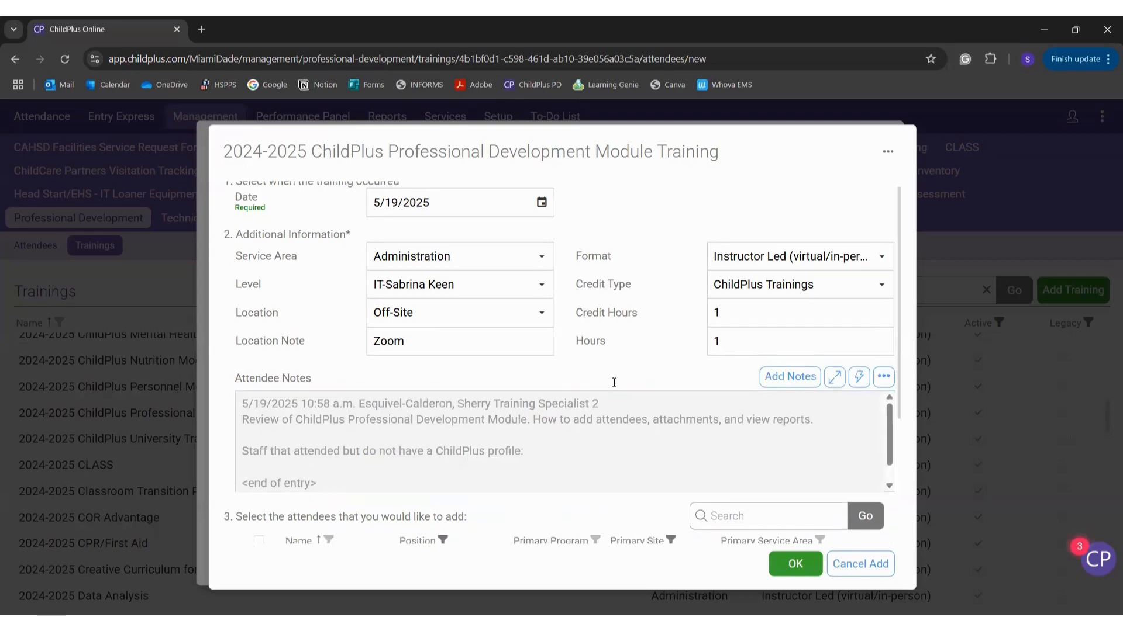
Step: Filter the attendee picker's Position column to Center Director only
scroll(614, 383, down, 3)
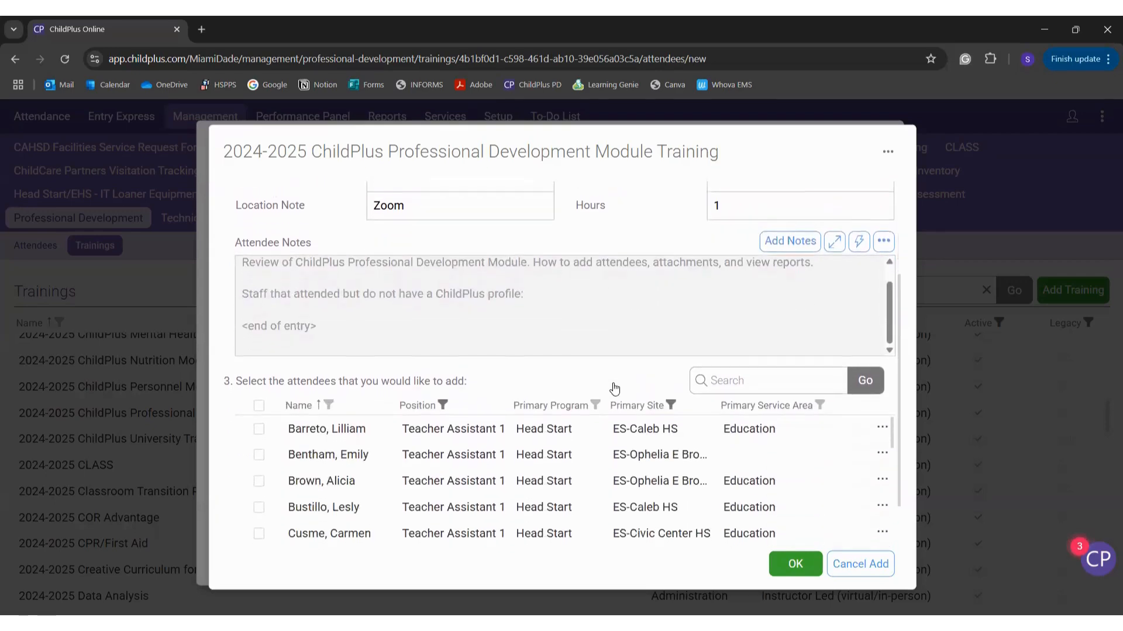
scroll(613, 387, down, 2)
scroll(611, 413, up, 1)
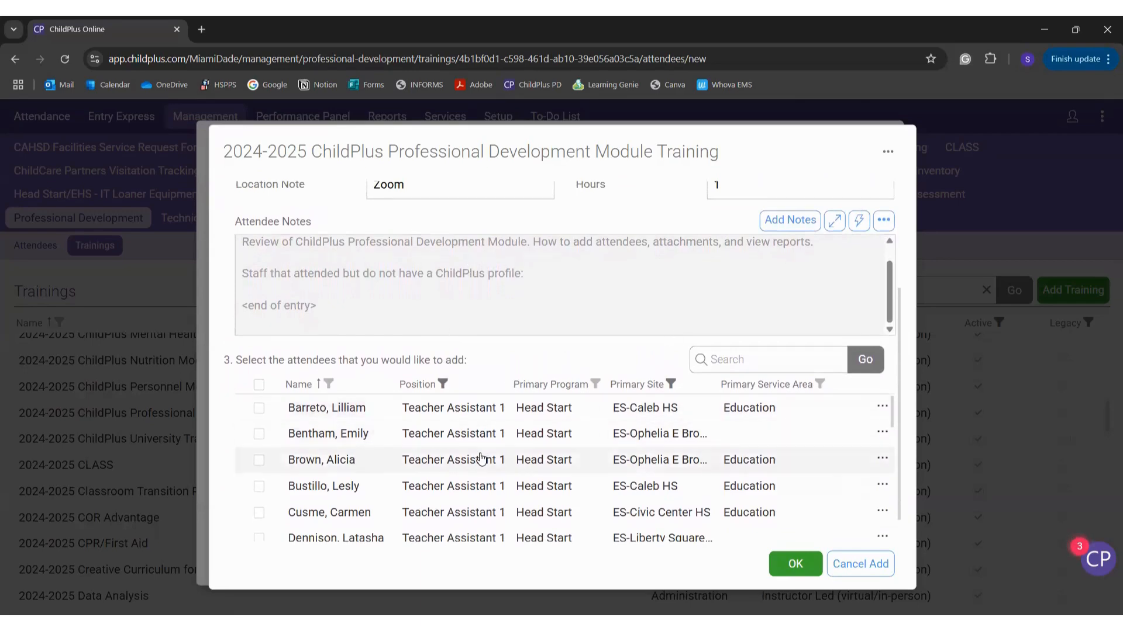
scroll(480, 460, down, 2)
scroll(513, 362, down, 1)
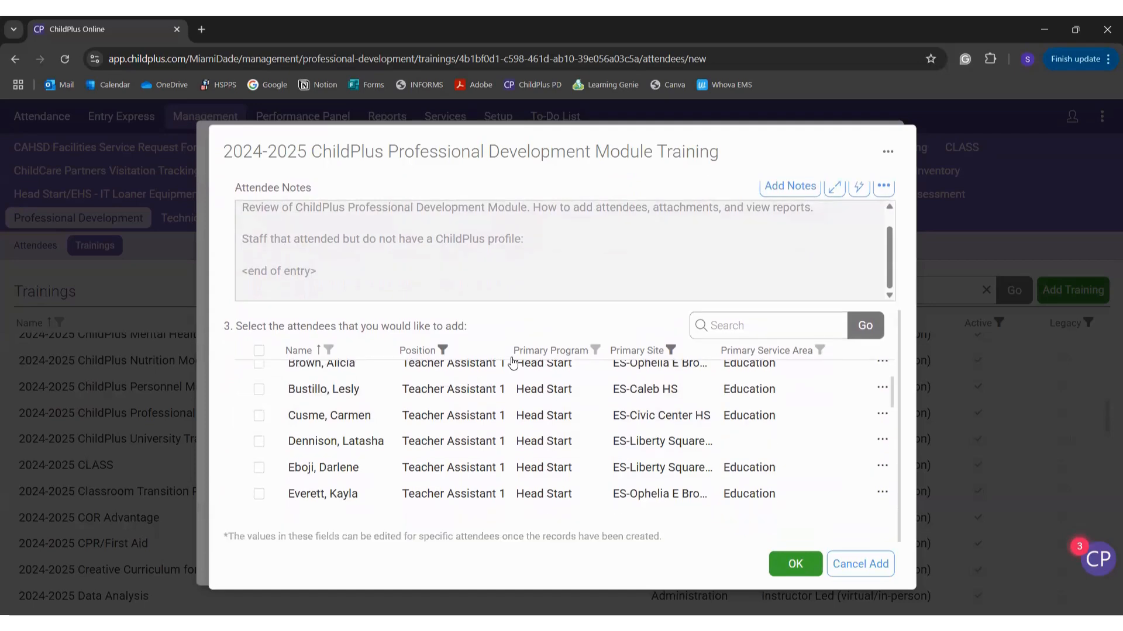
click(443, 350)
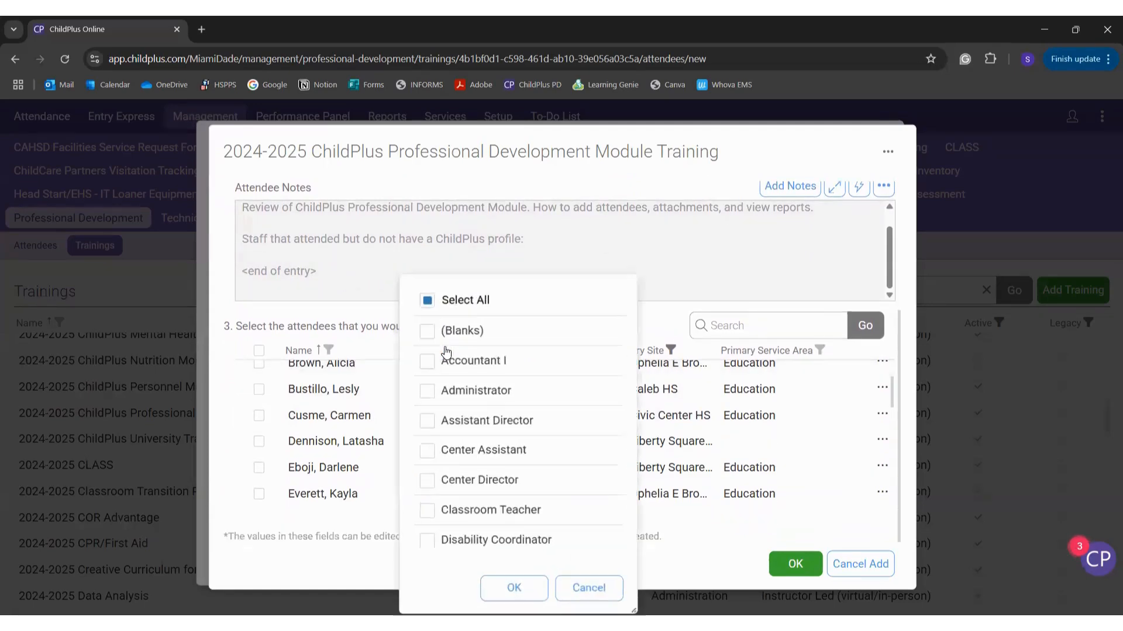
click(430, 306)
click(432, 307)
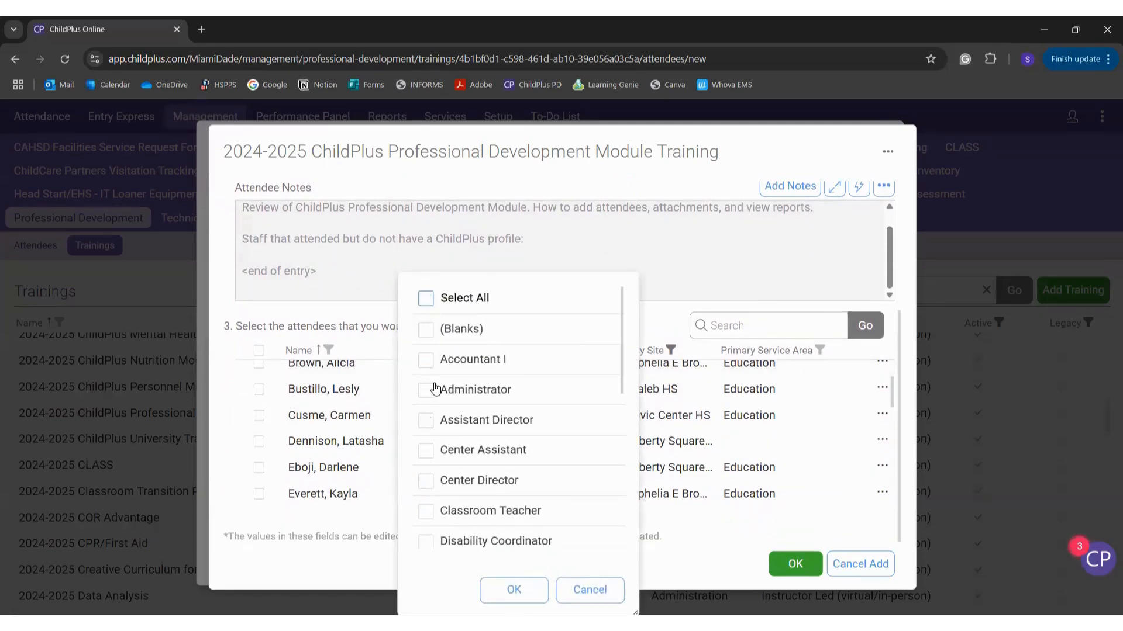
click(429, 481)
click(513, 591)
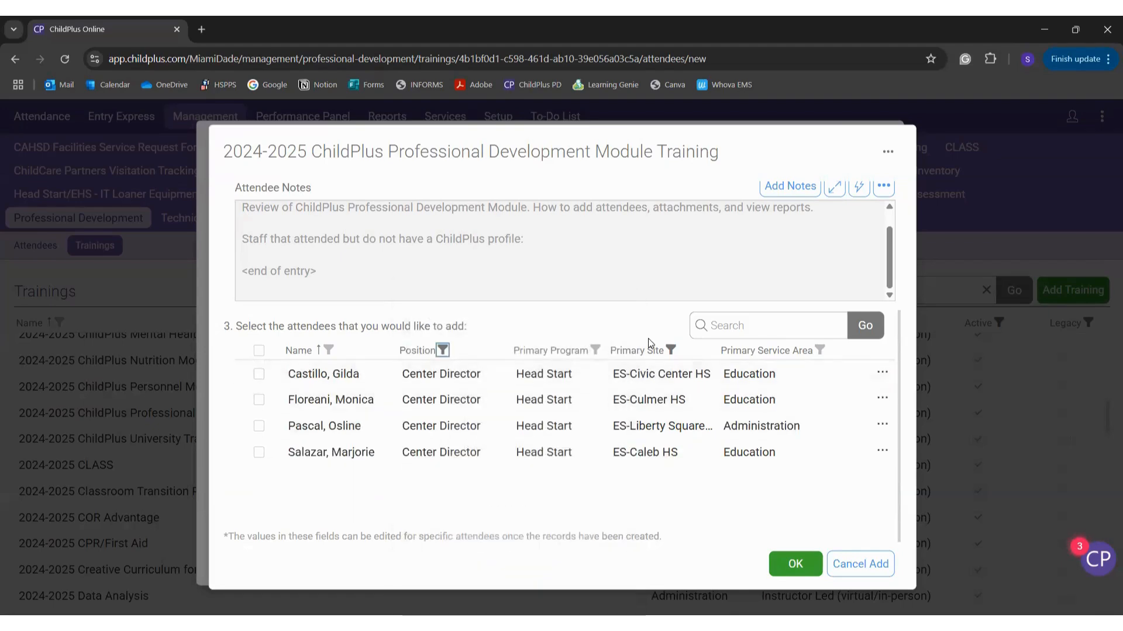
Step: Try the Primary Site filter, then remove it and leave the service area filter unchanged
click(670, 350)
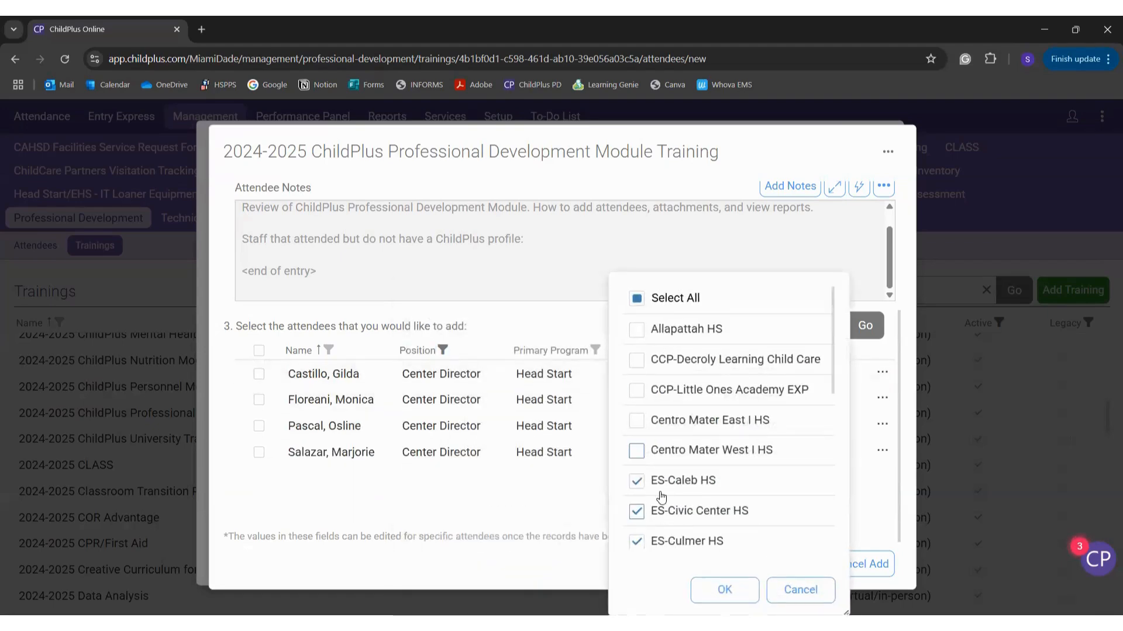
scroll(661, 497, down, 3)
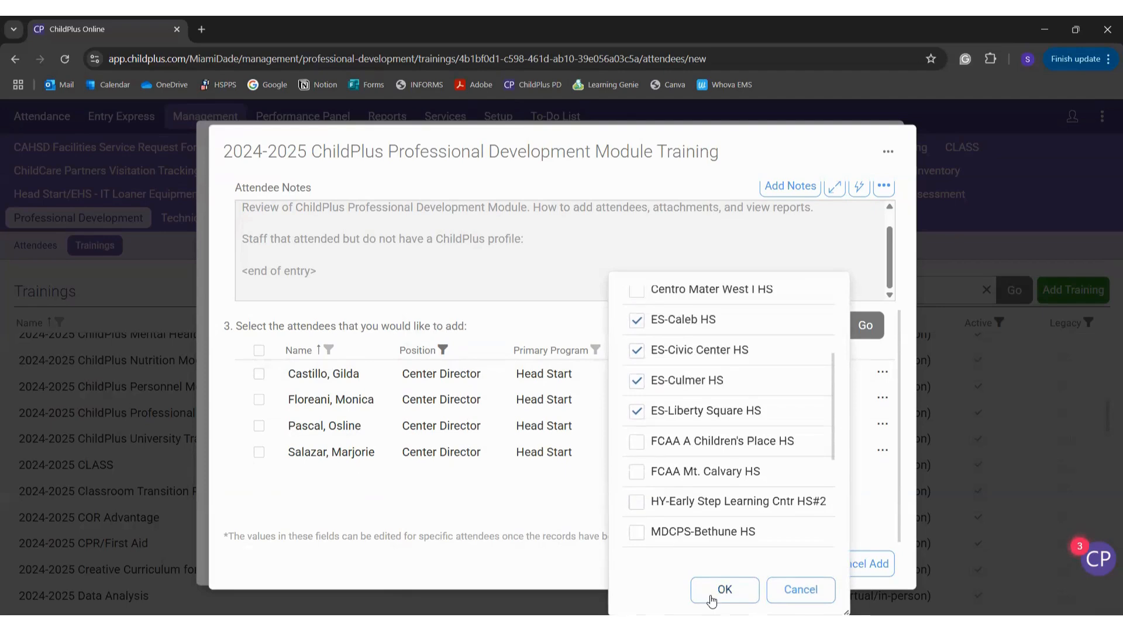
click(723, 590)
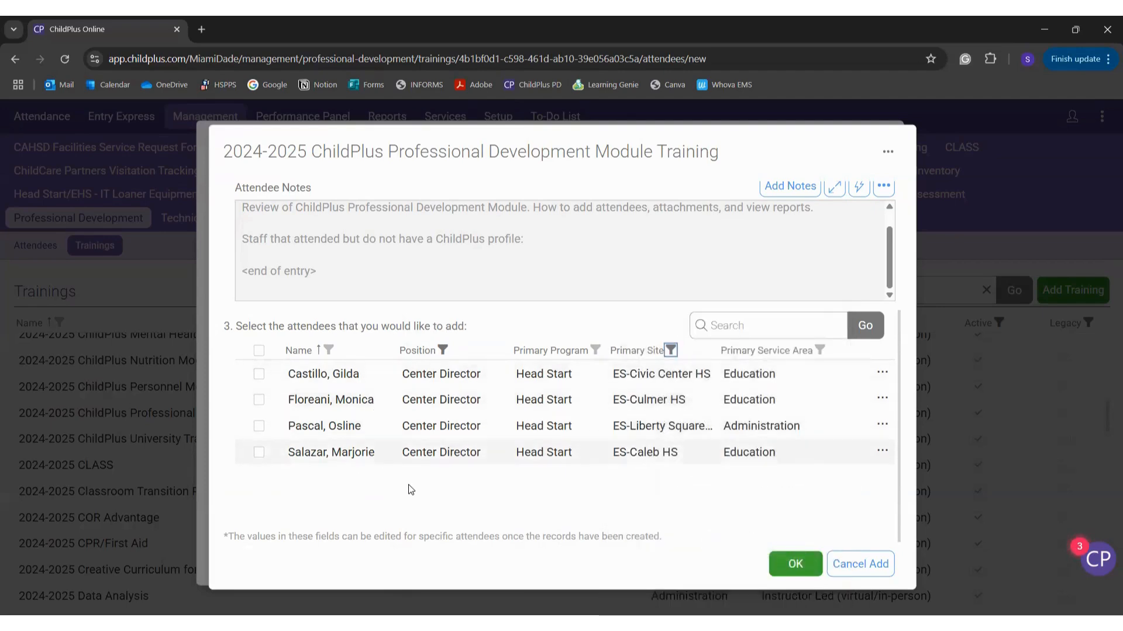
click(670, 350)
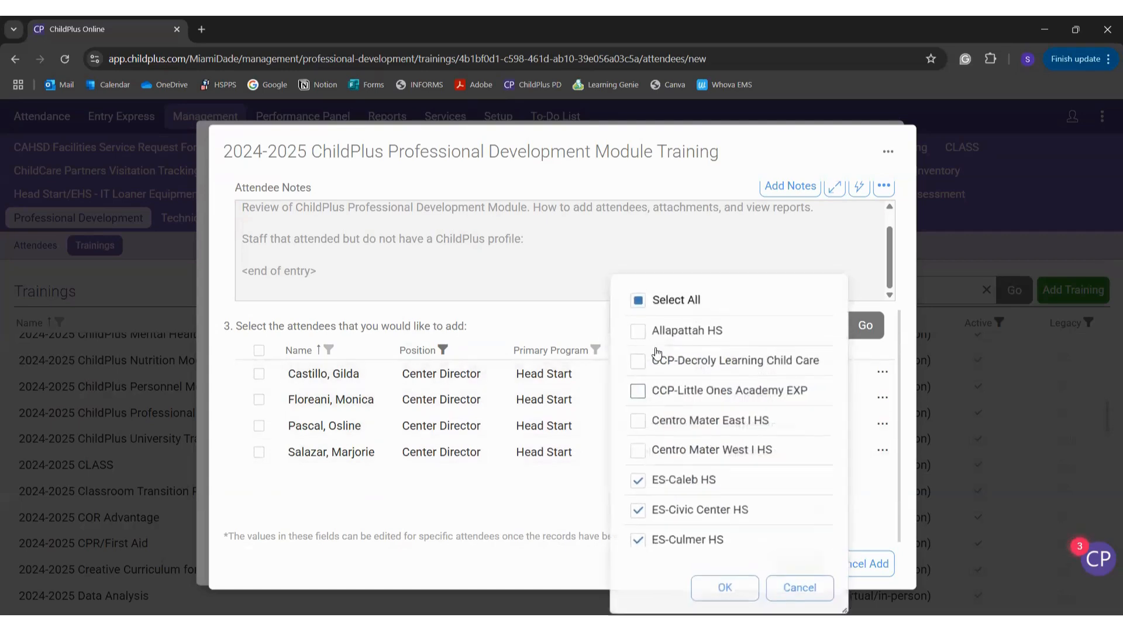
click(724, 590)
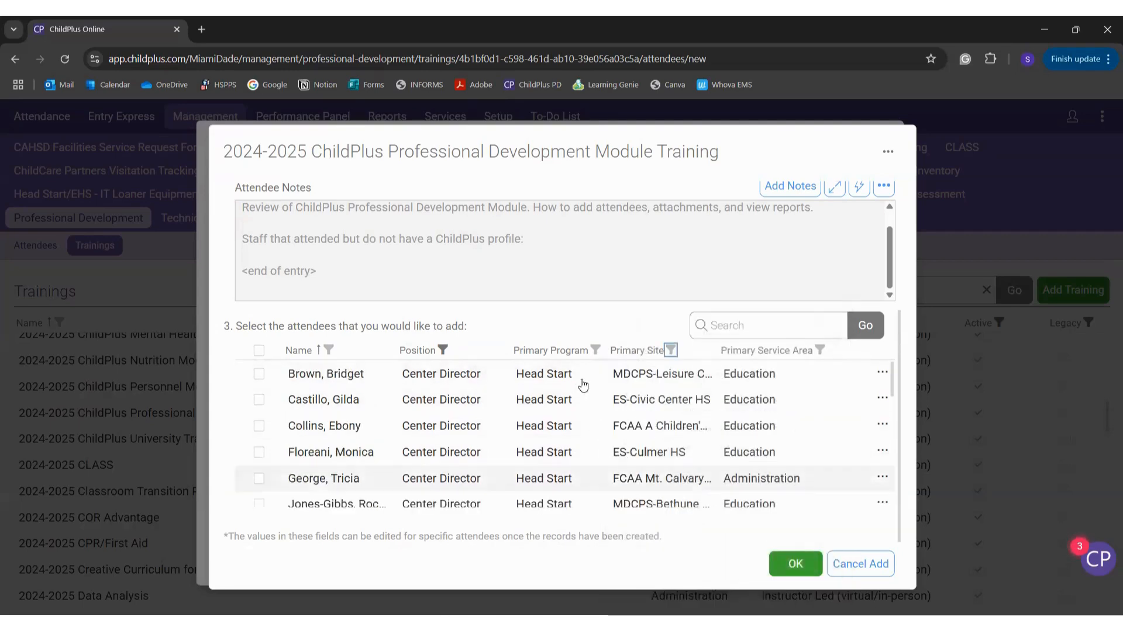
click(821, 350)
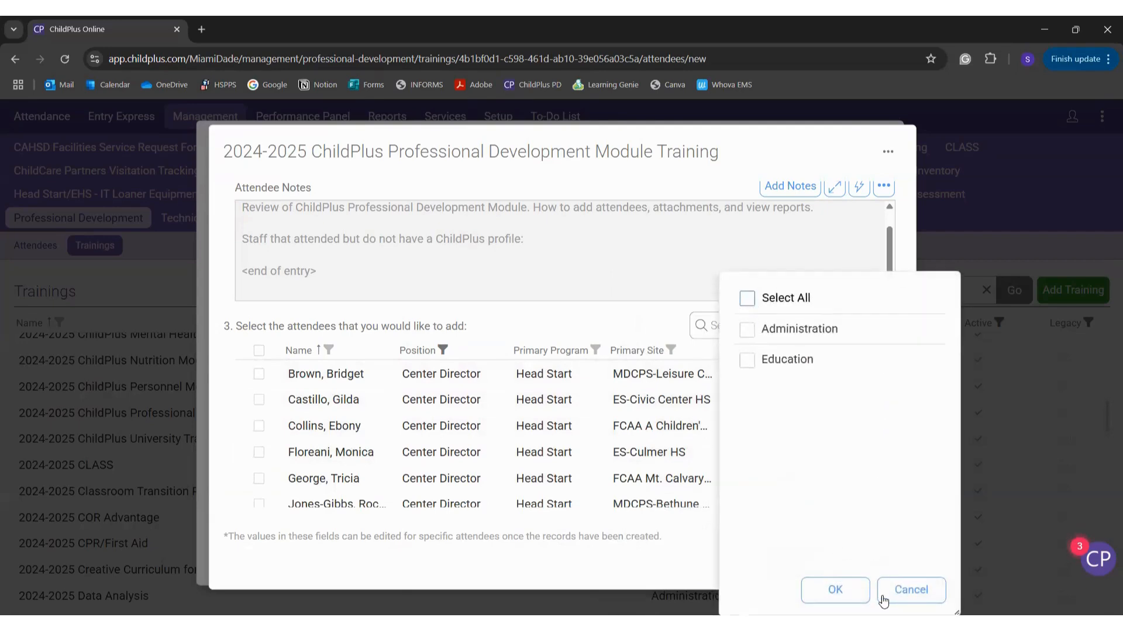
click(883, 598)
Step: Narrow the picker to Case Worker 1 and Case Manager positions in Early Head Start
click(443, 350)
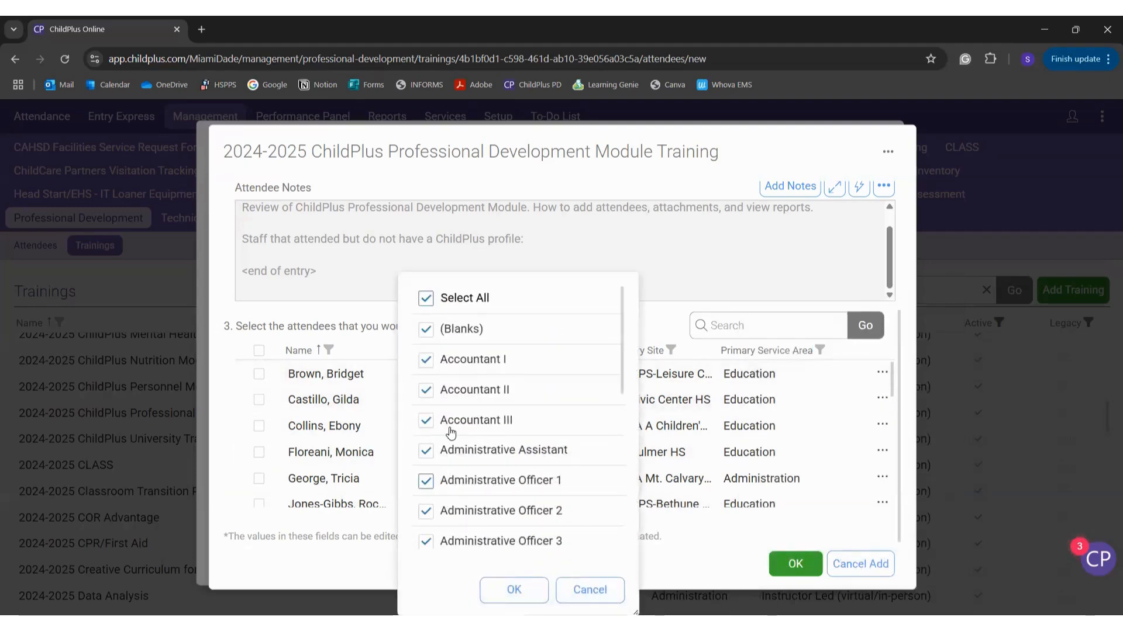
click(425, 298)
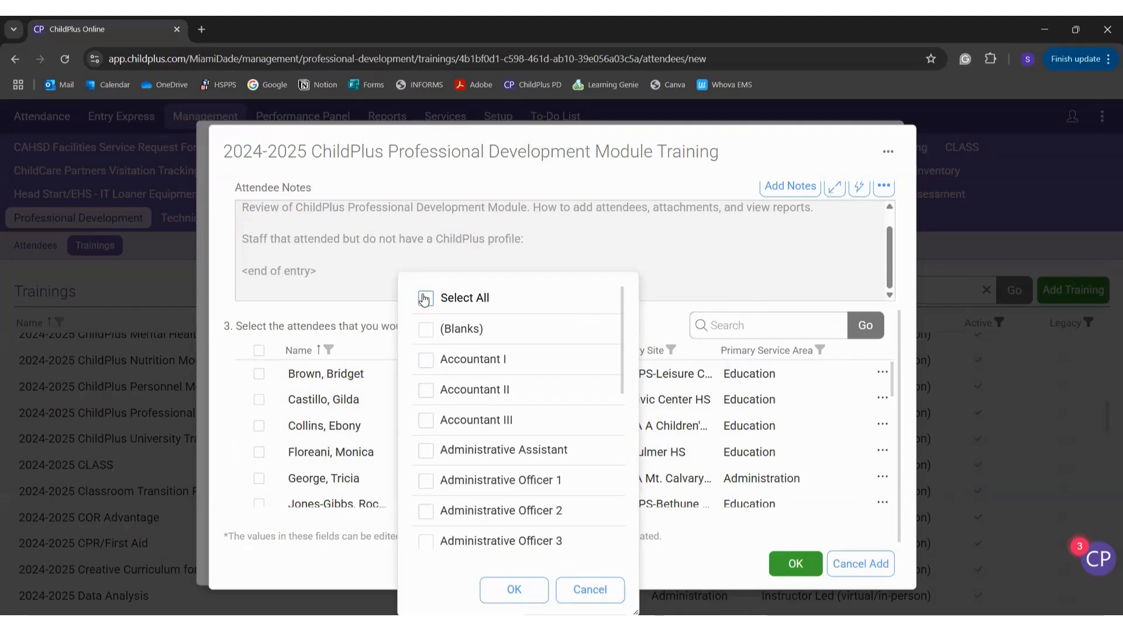
scroll(447, 502, down, 4)
scroll(448, 502, down, 5)
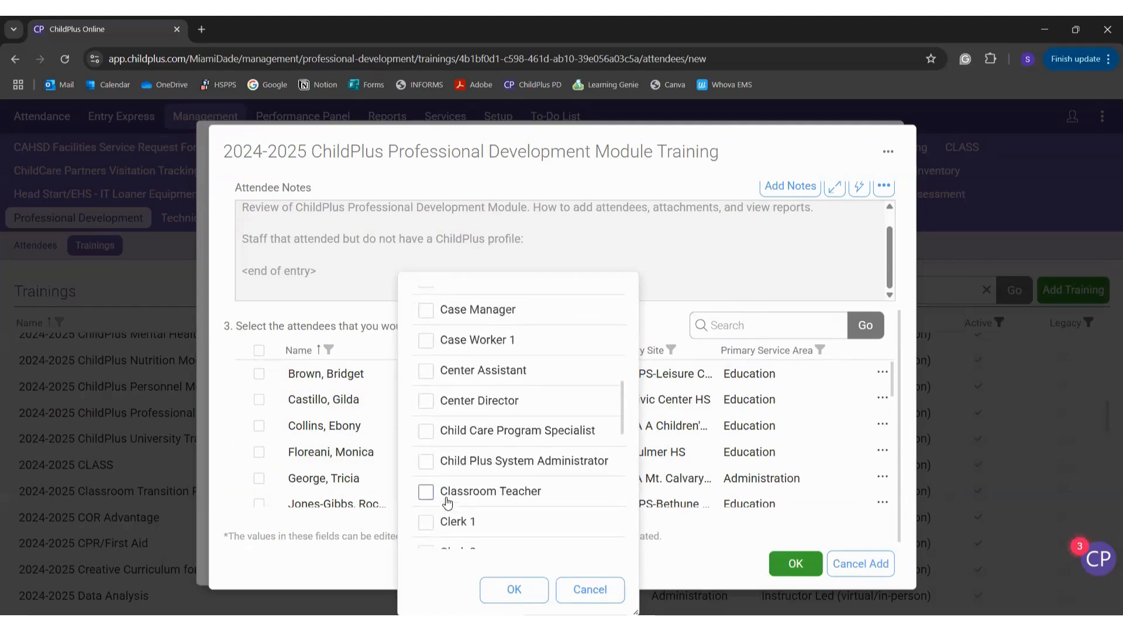
scroll(447, 501, up, 2)
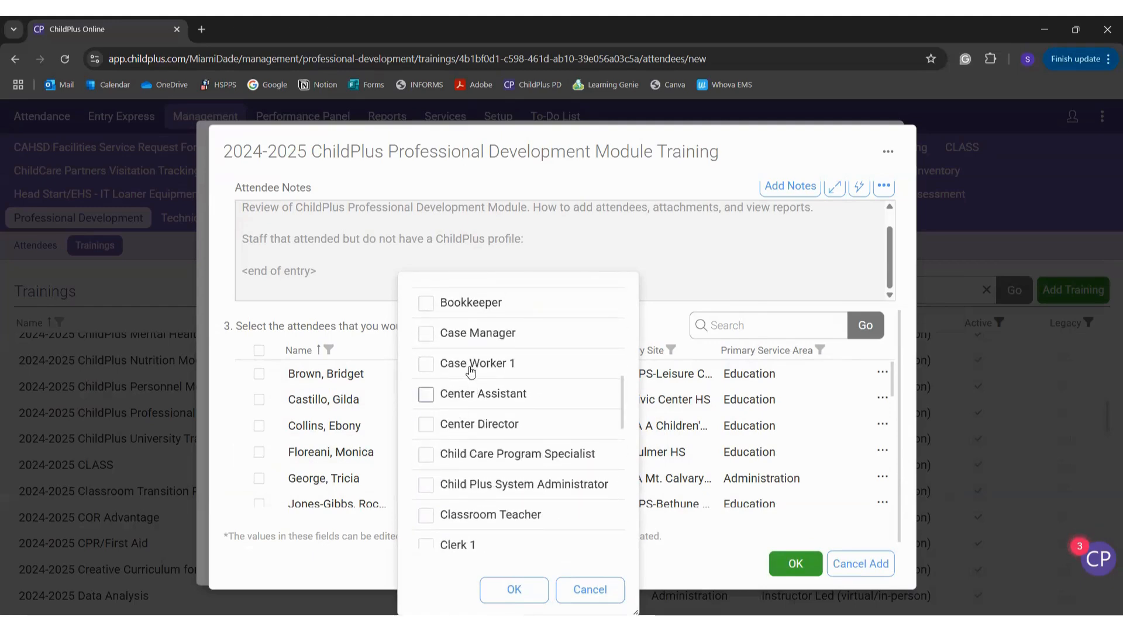
click(471, 363)
click(471, 333)
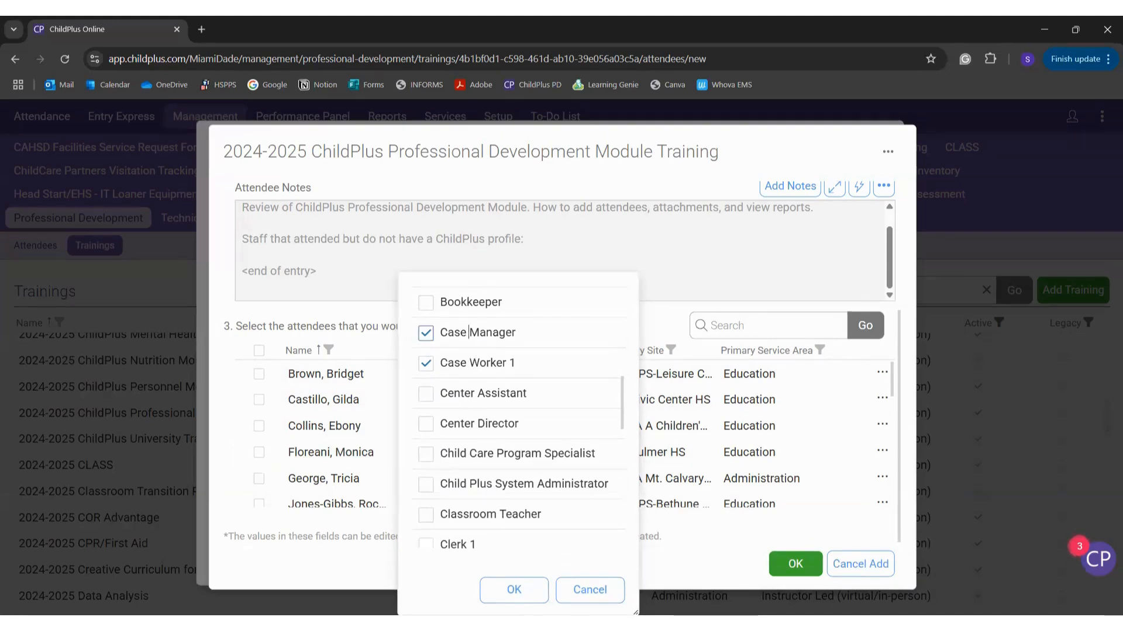
click(525, 590)
click(595, 350)
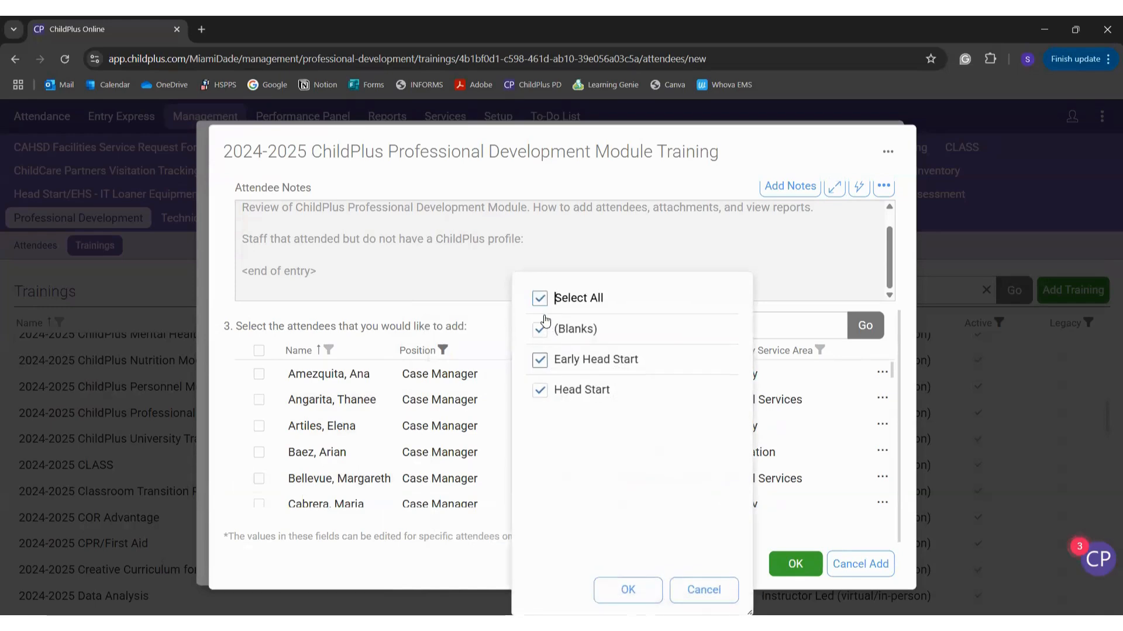
click(540, 298)
click(541, 360)
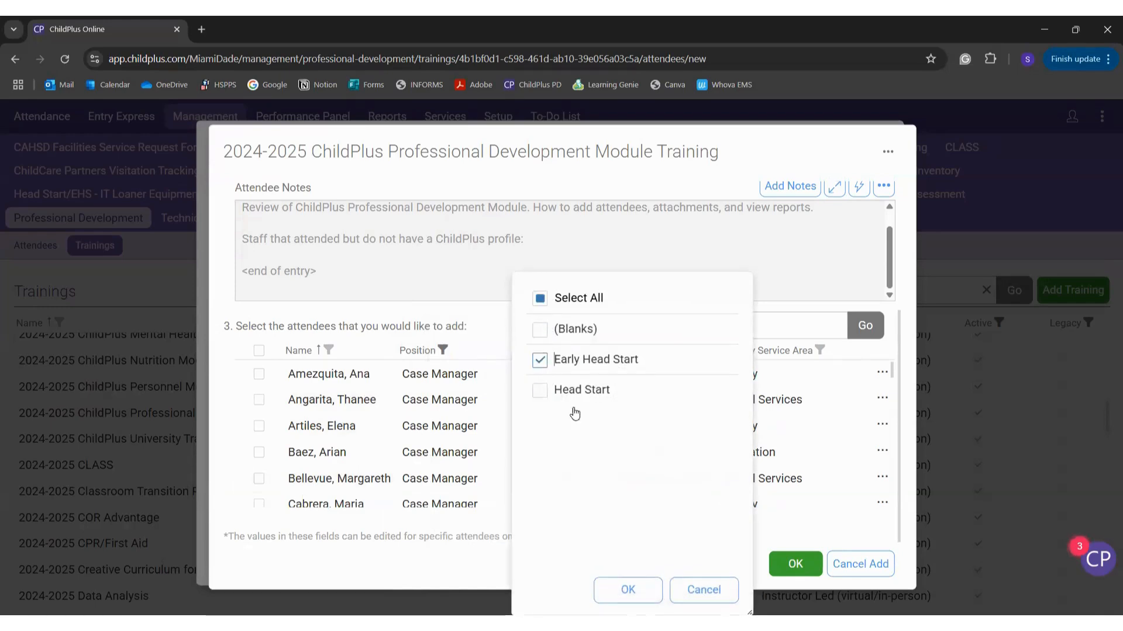
click(628, 588)
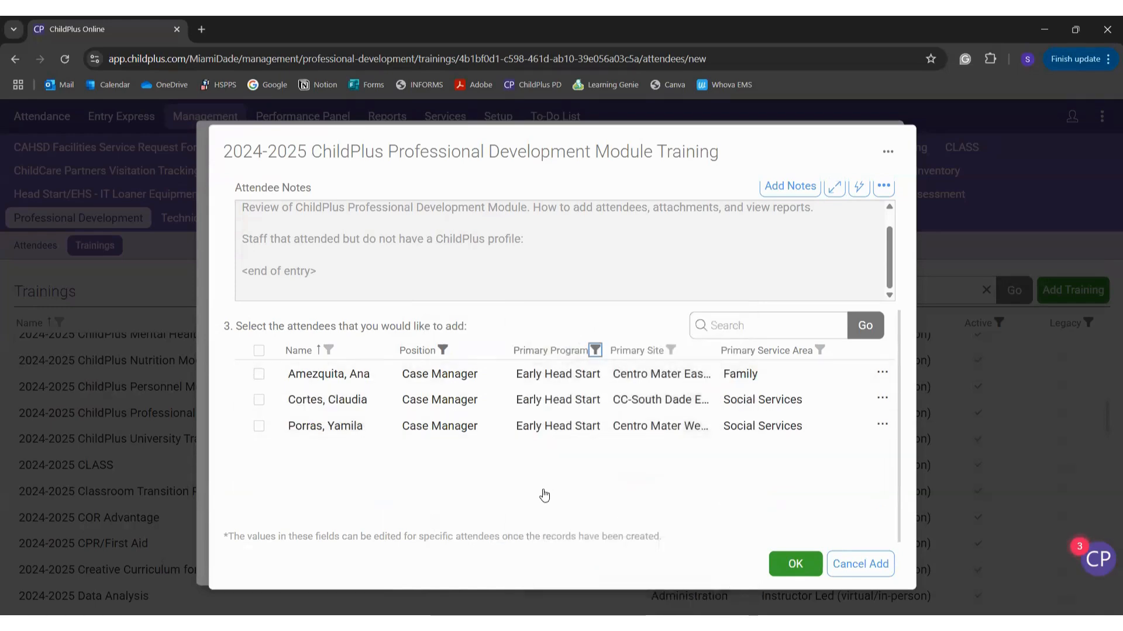
Step: Select All in the program, position and site filters to list all 1876 staff
scroll(544, 492, up, 1)
click(595, 404)
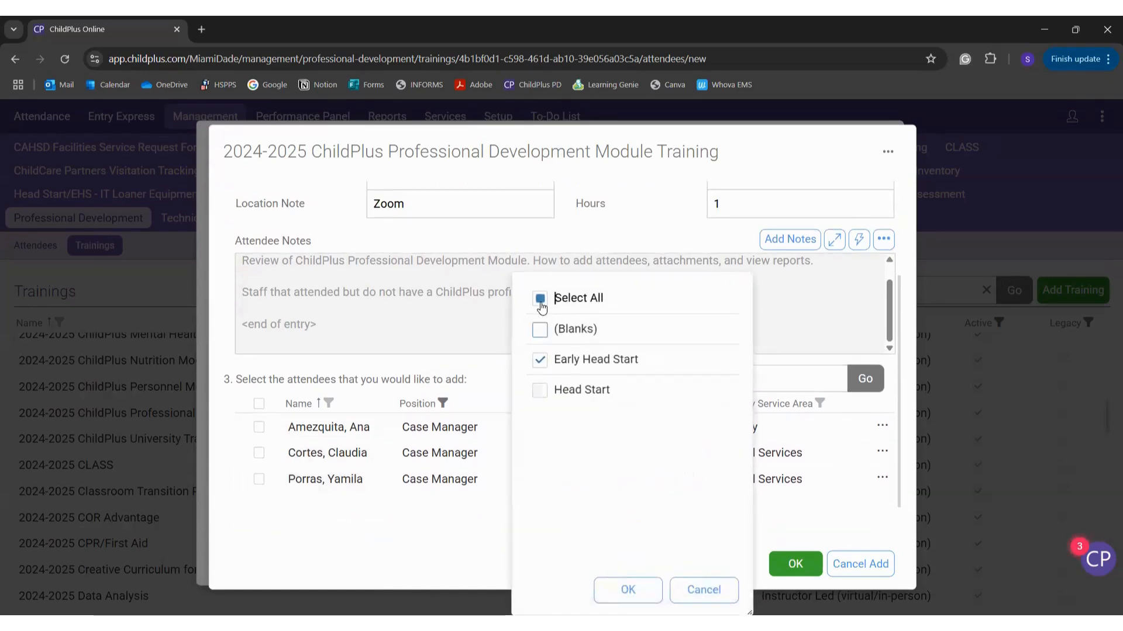
click(539, 298)
click(620, 589)
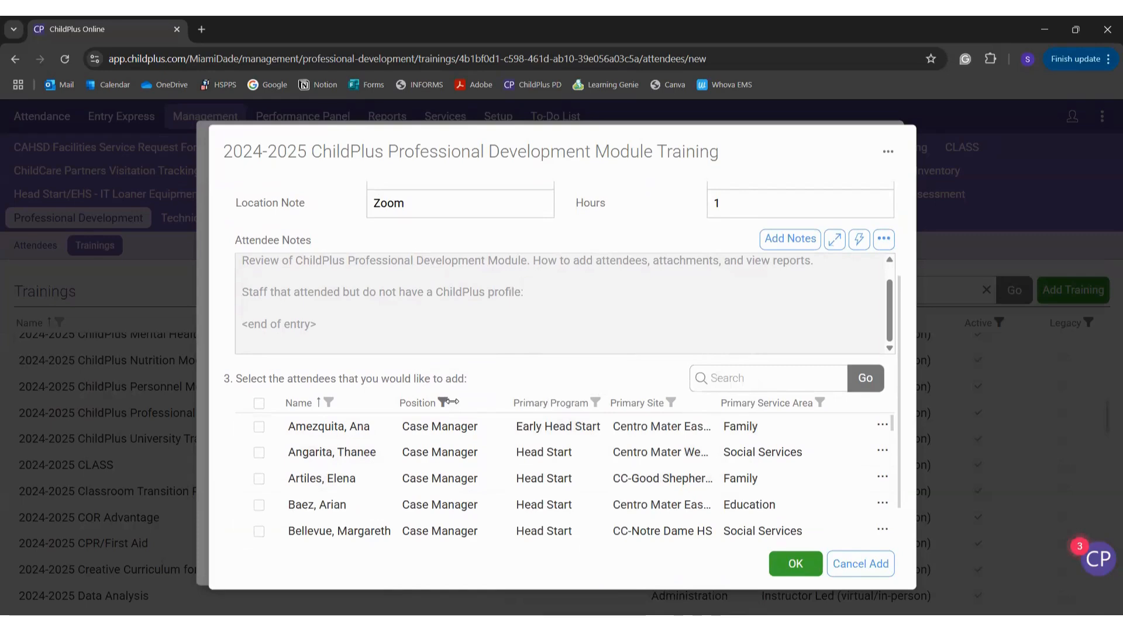
click(443, 404)
click(426, 301)
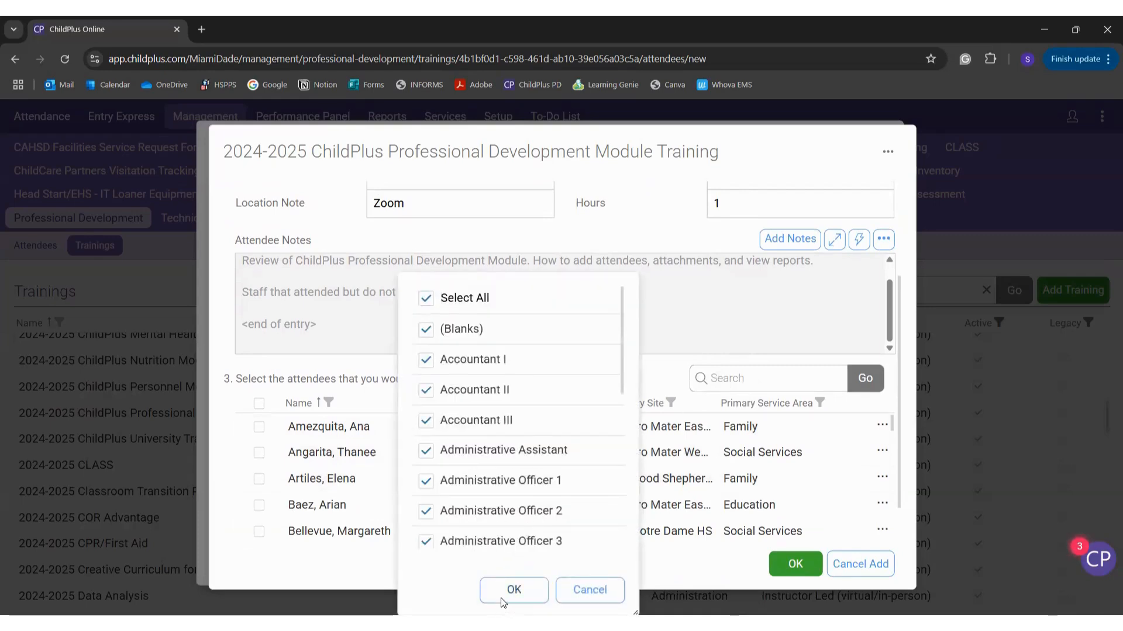
click(513, 590)
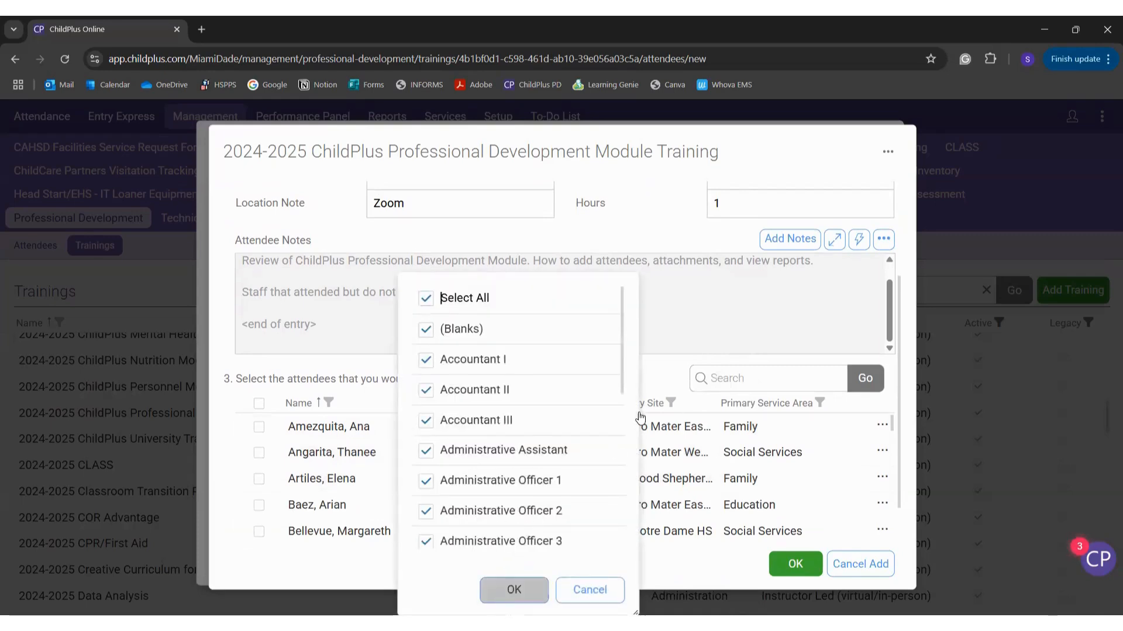
click(672, 403)
click(663, 367)
scroll(663, 372, down, 3)
scroll(664, 372, down, 15)
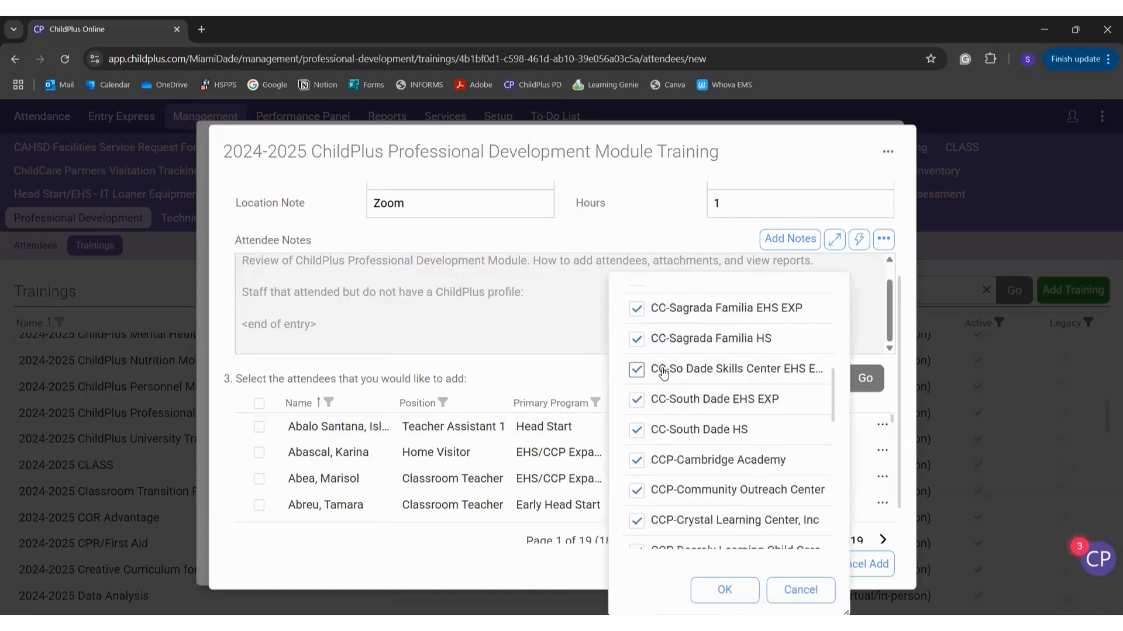
scroll(664, 372, down, 2)
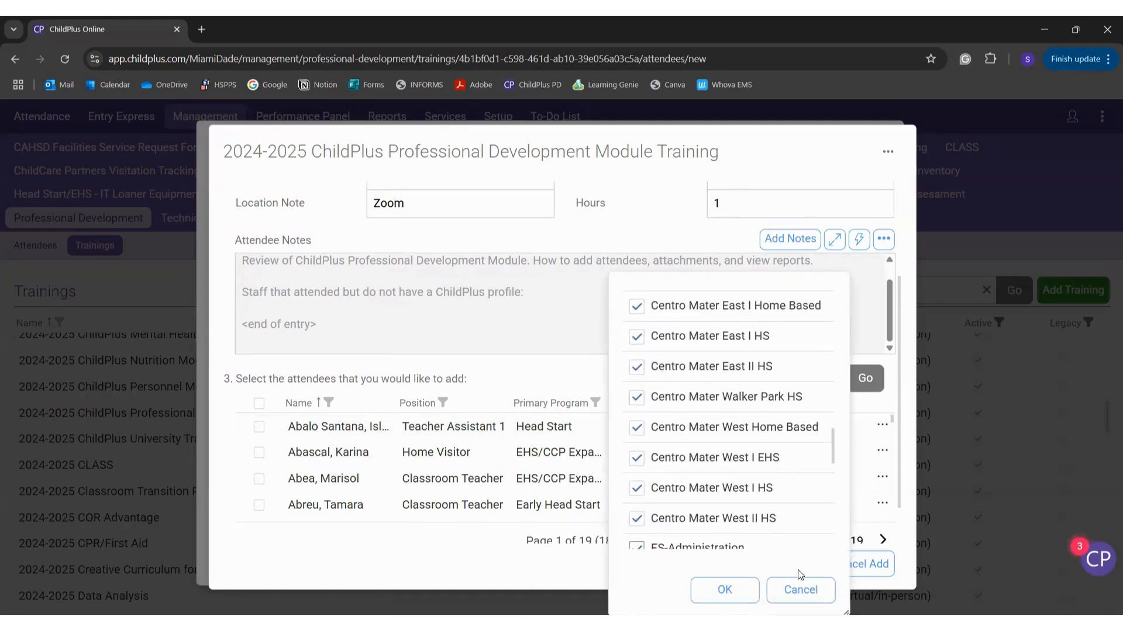
click(798, 589)
scroll(541, 398, down, 1)
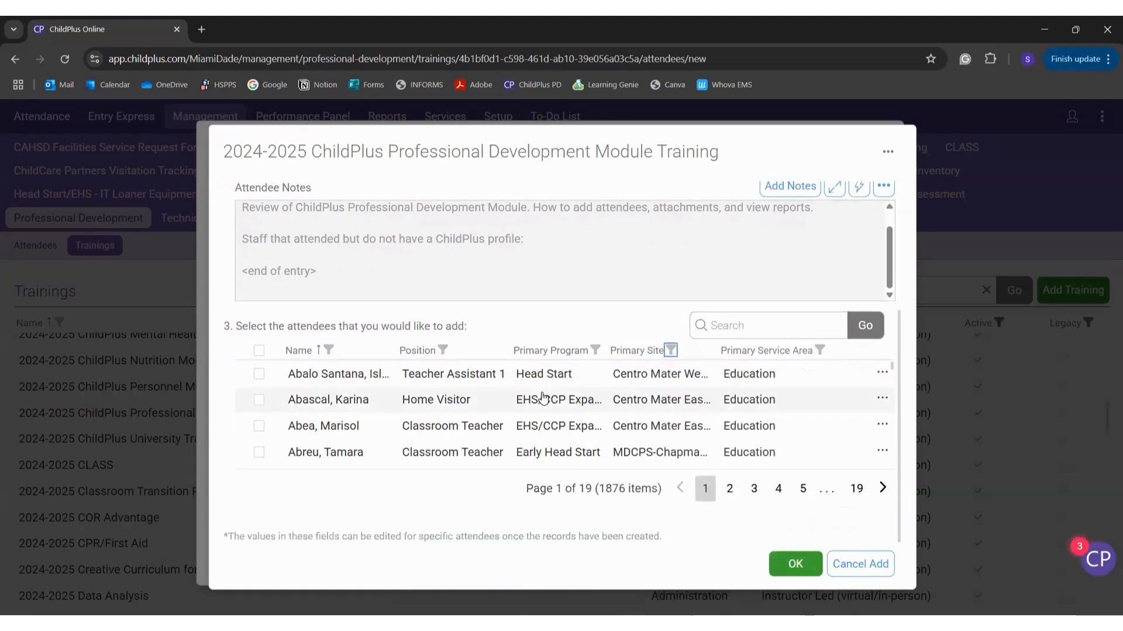
Step: Scroll the attendee list and look at the primary site filter, leaving it unchanged
scroll(394, 442, down, 5)
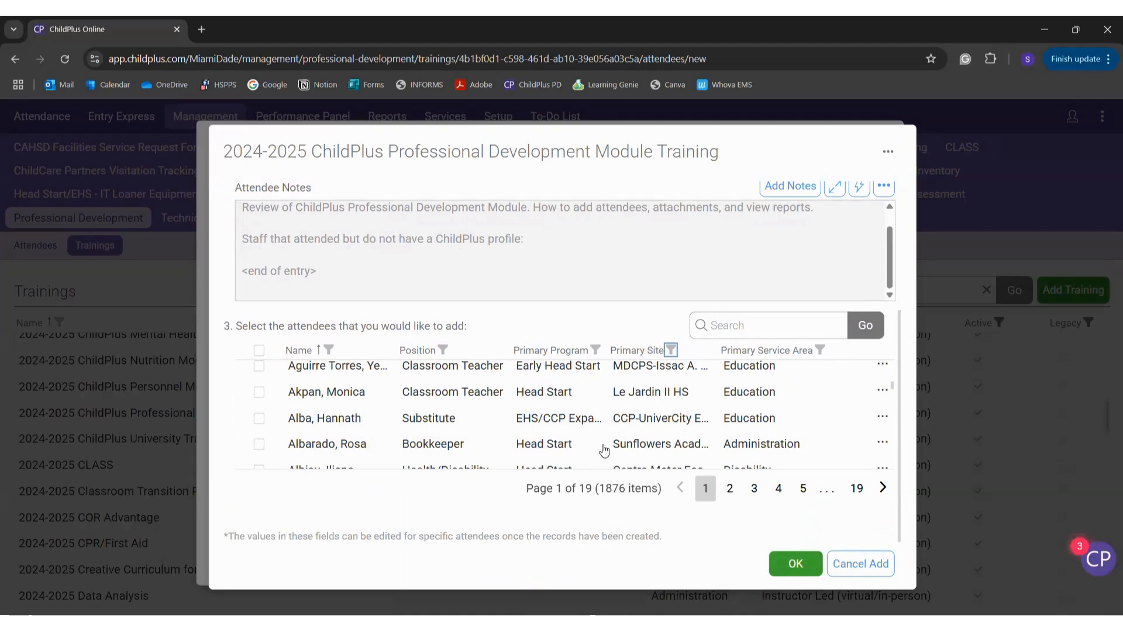
scroll(604, 450, down, 5)
scroll(604, 451, down, 5)
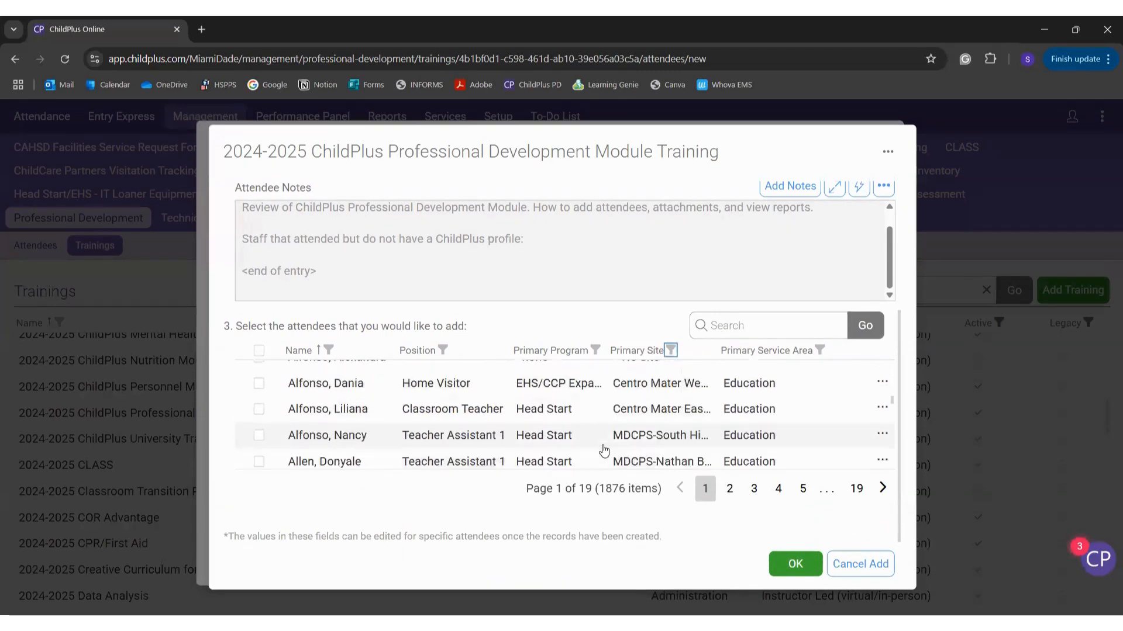
scroll(604, 450, down, 5)
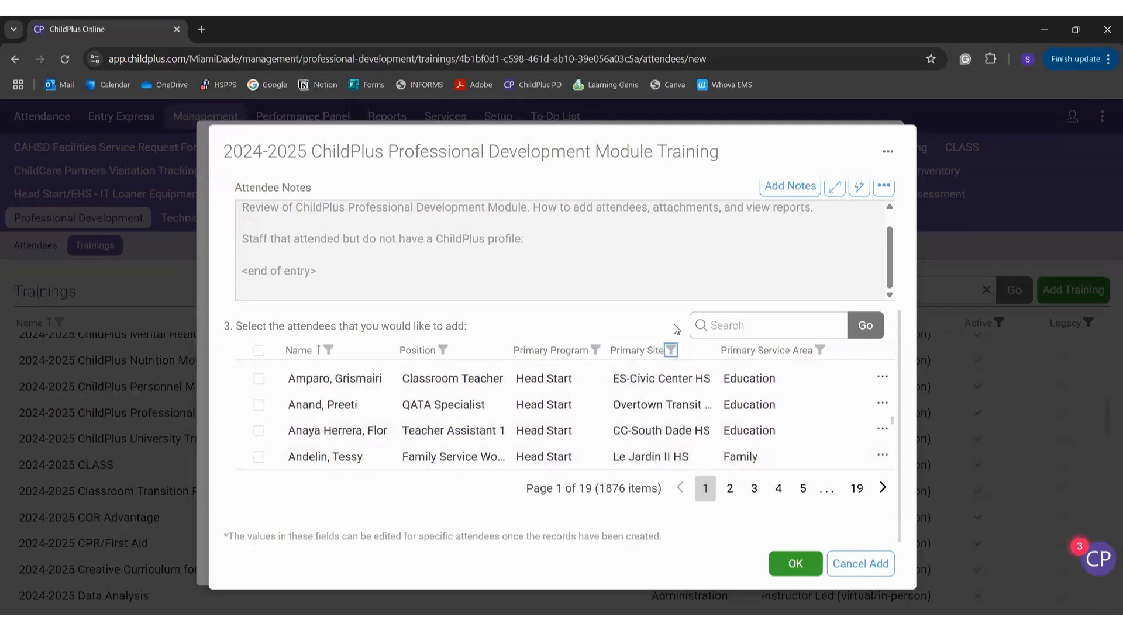
click(671, 350)
click(573, 329)
Step: Search attendees by a partial surname and check the matching staff member
click(728, 332)
text(esquivel)
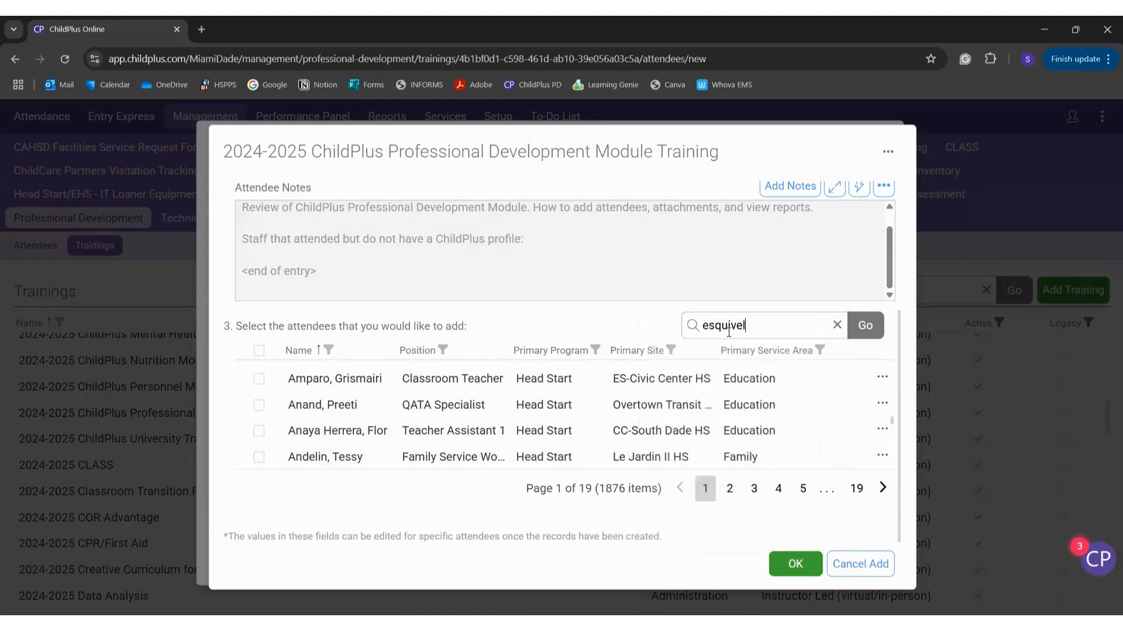
key(Return)
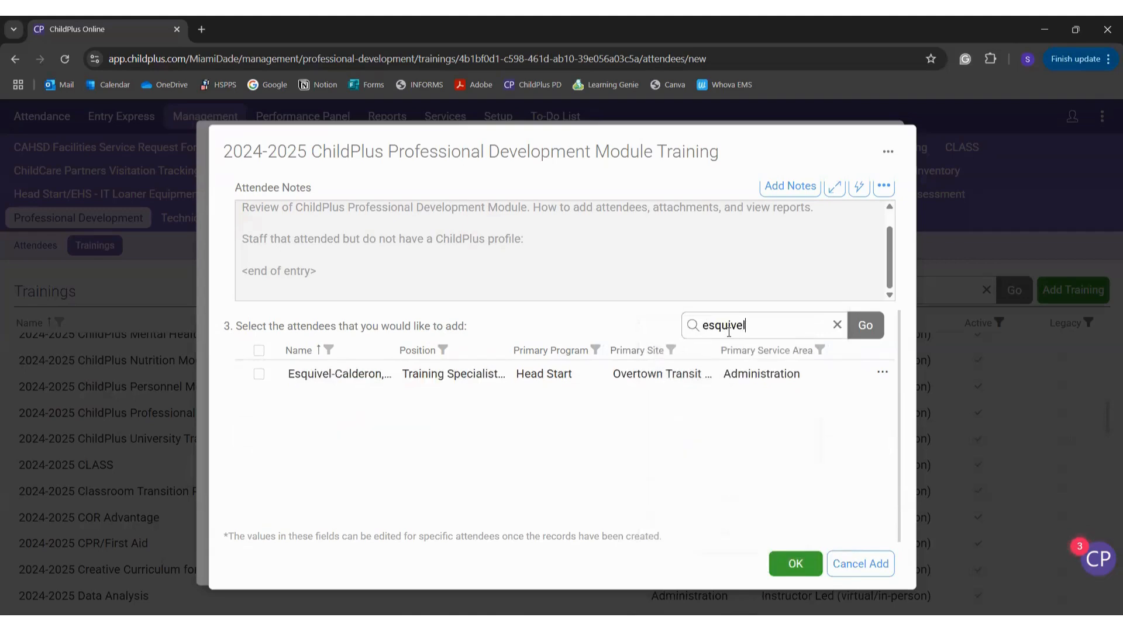
click(532, 377)
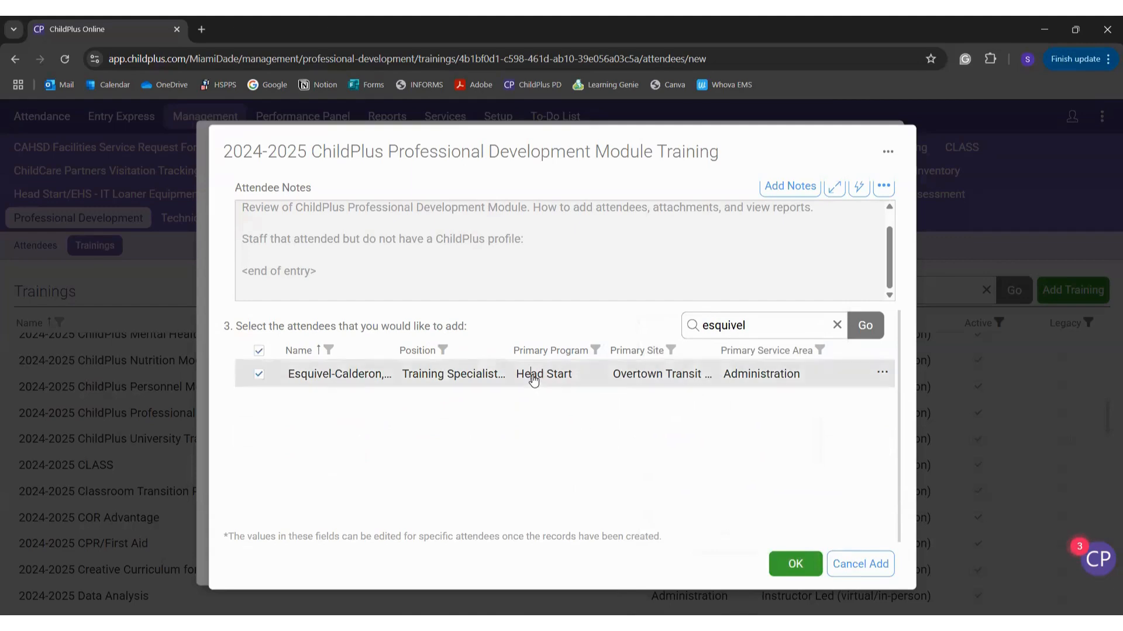
Step: Replace the search text with 'overtown' to list Overtown site attendees
double_click(756, 326)
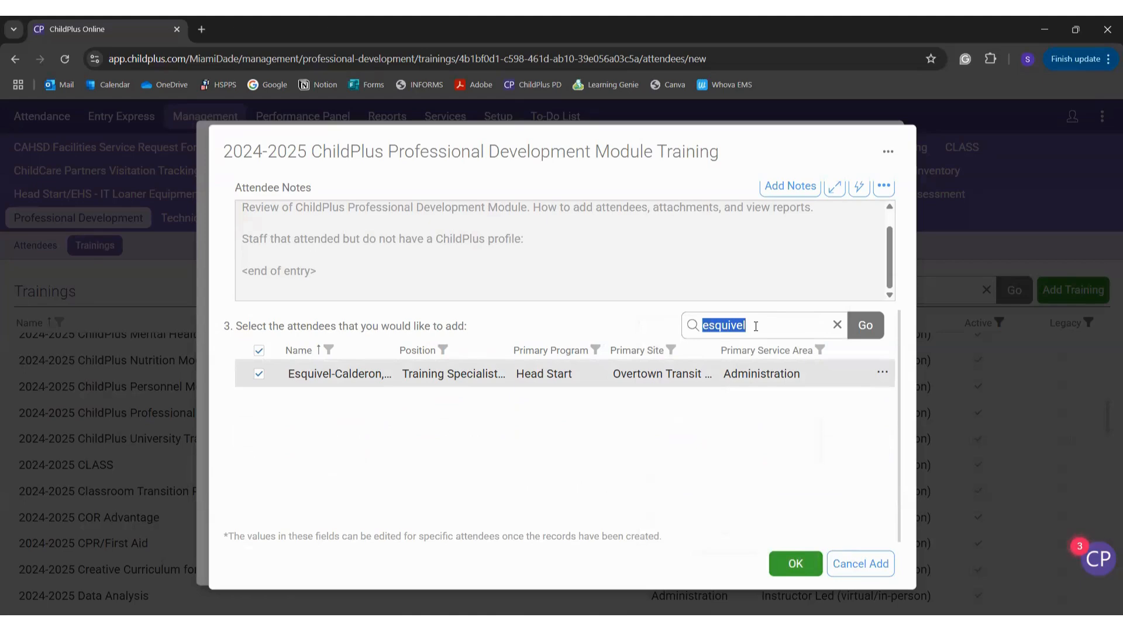
key(BackSpace)
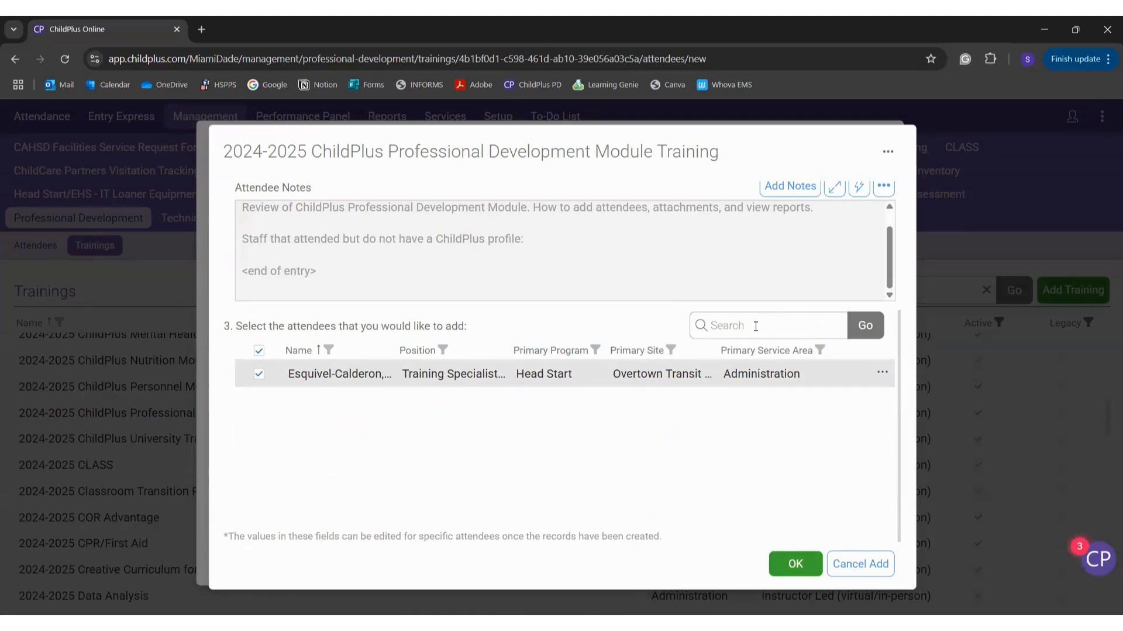
text(overtown)
key(Return)
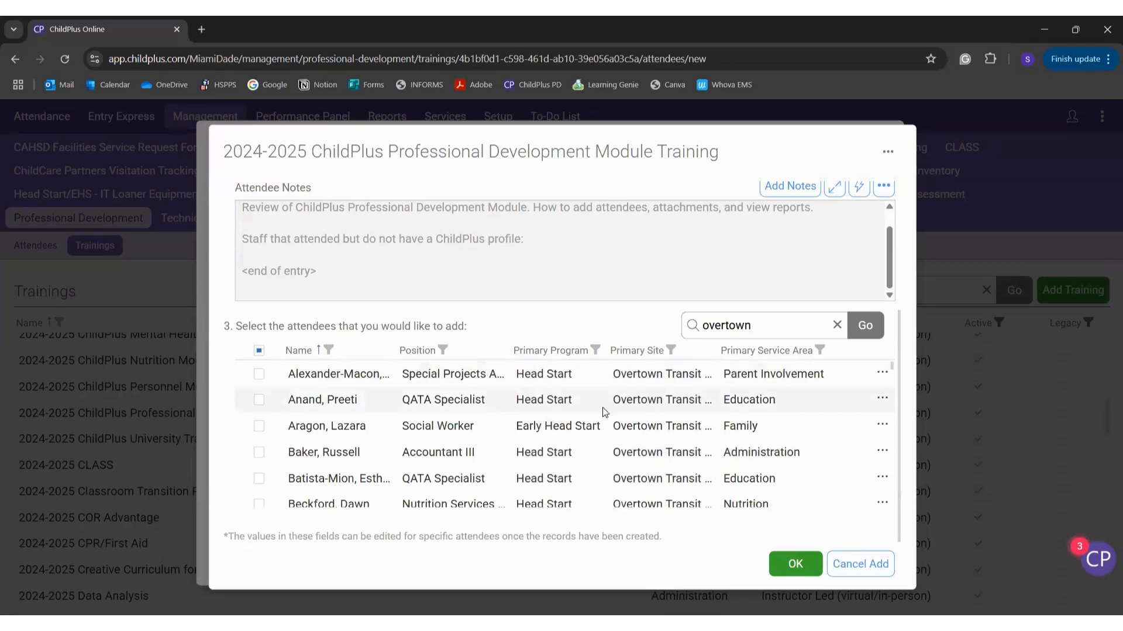
scroll(604, 412, up, 2)
scroll(604, 412, down, 5)
scroll(604, 412, up, 5)
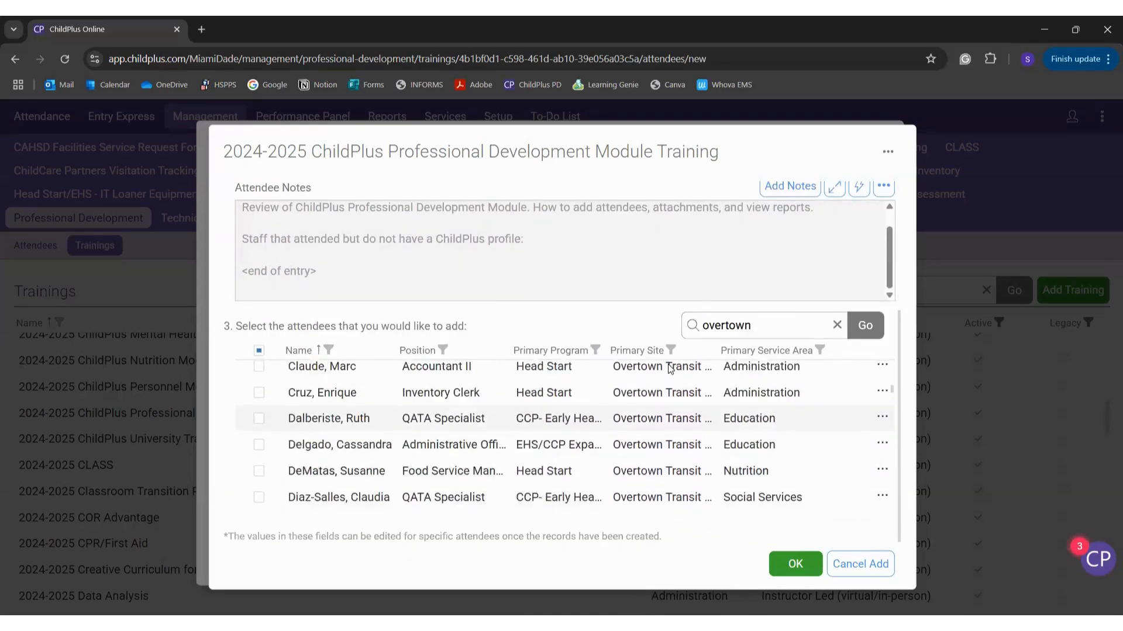
Step: Search attendees for 'social servic' and review the results
click(836, 326)
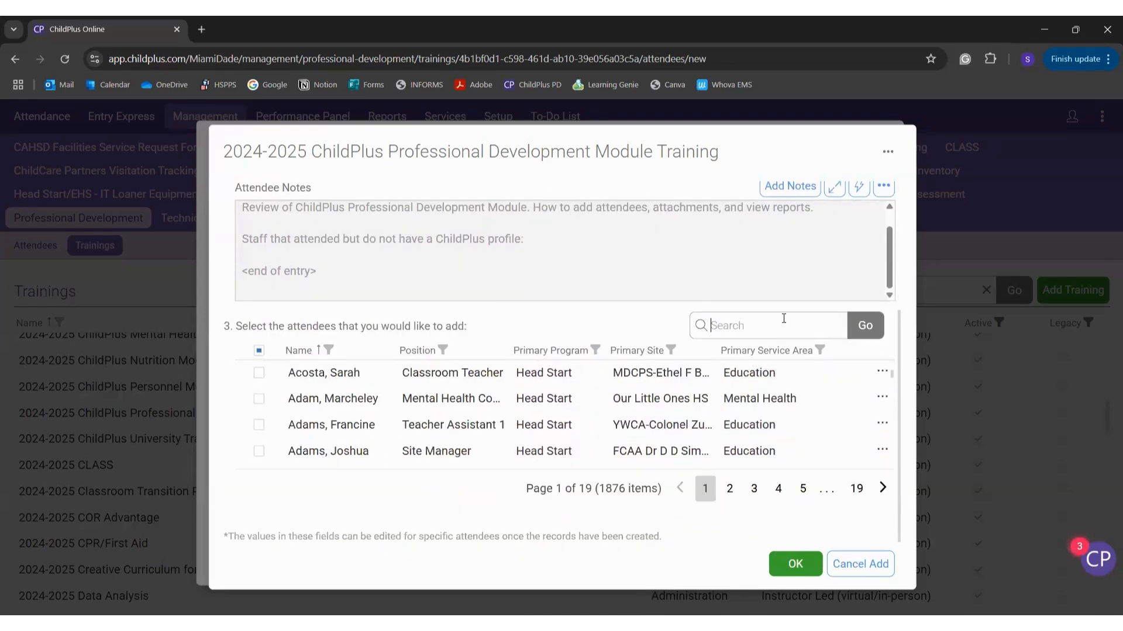
text(social s)
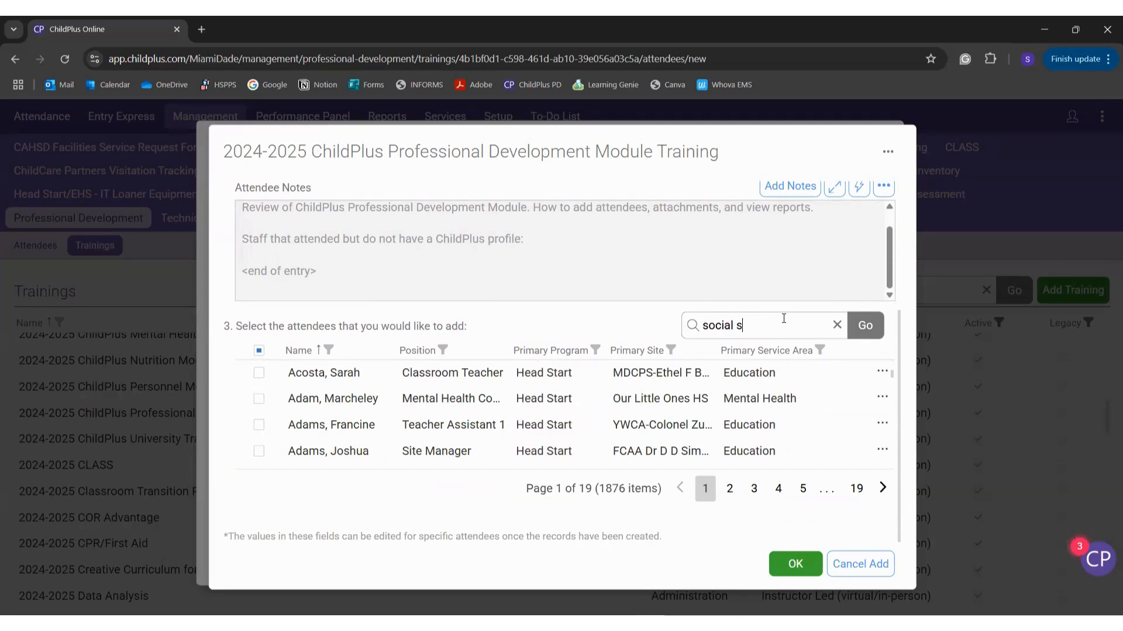
text(ervices)
key(Return)
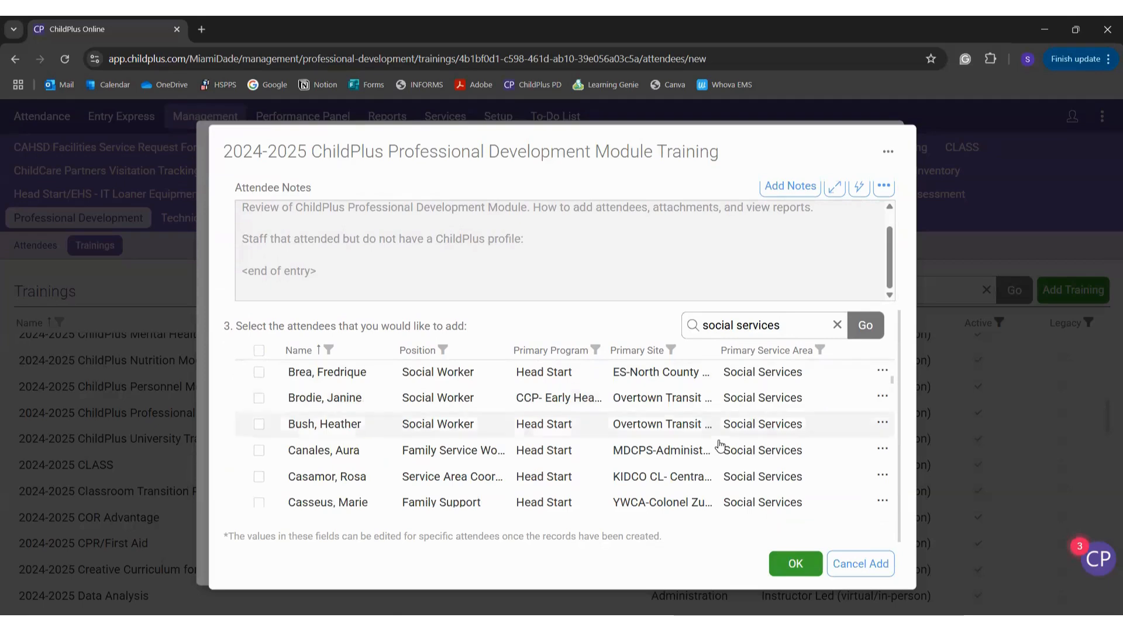
scroll(728, 421, down, 6)
scroll(720, 446, down, 5)
scroll(649, 445, up, 15)
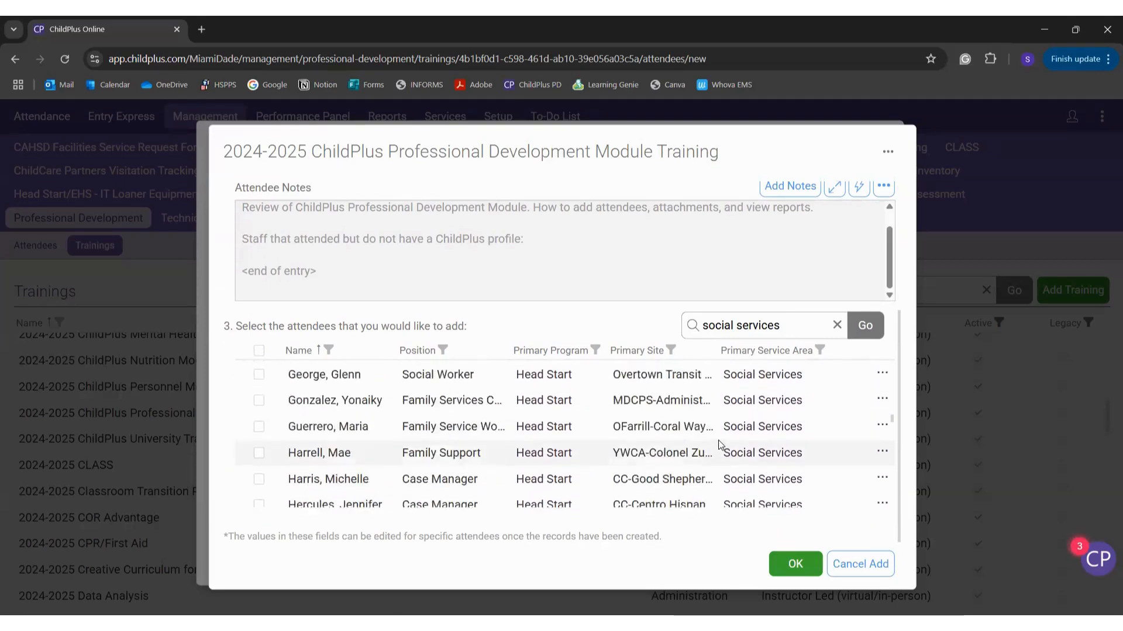
Step: Search attendees again using the new attendee's full surname
click(836, 328)
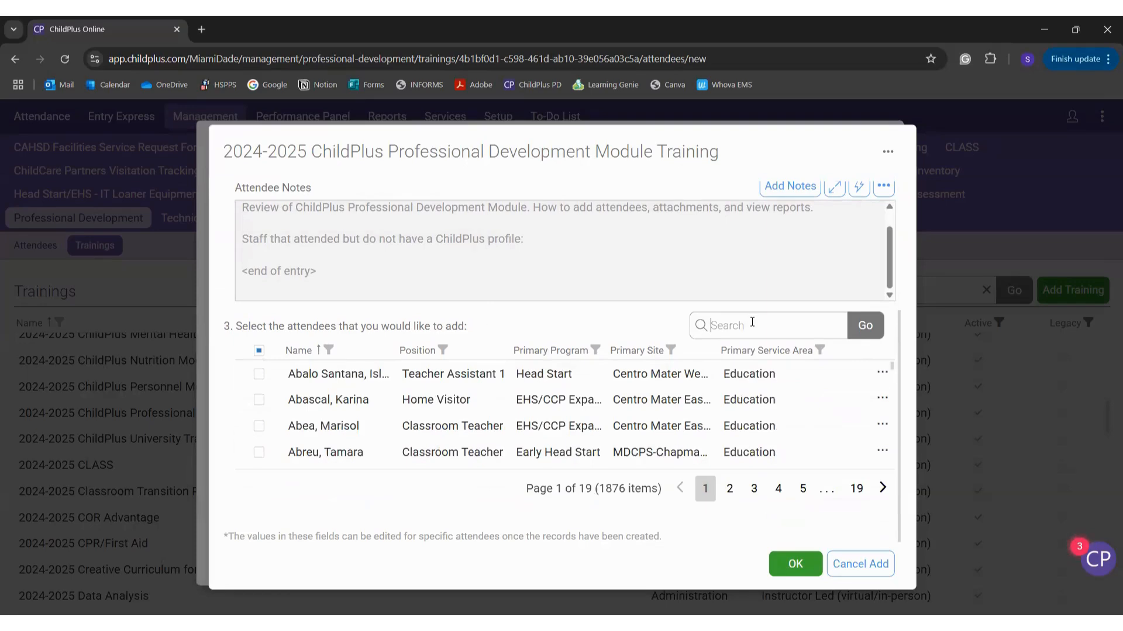
text(esquivel)
key(Return)
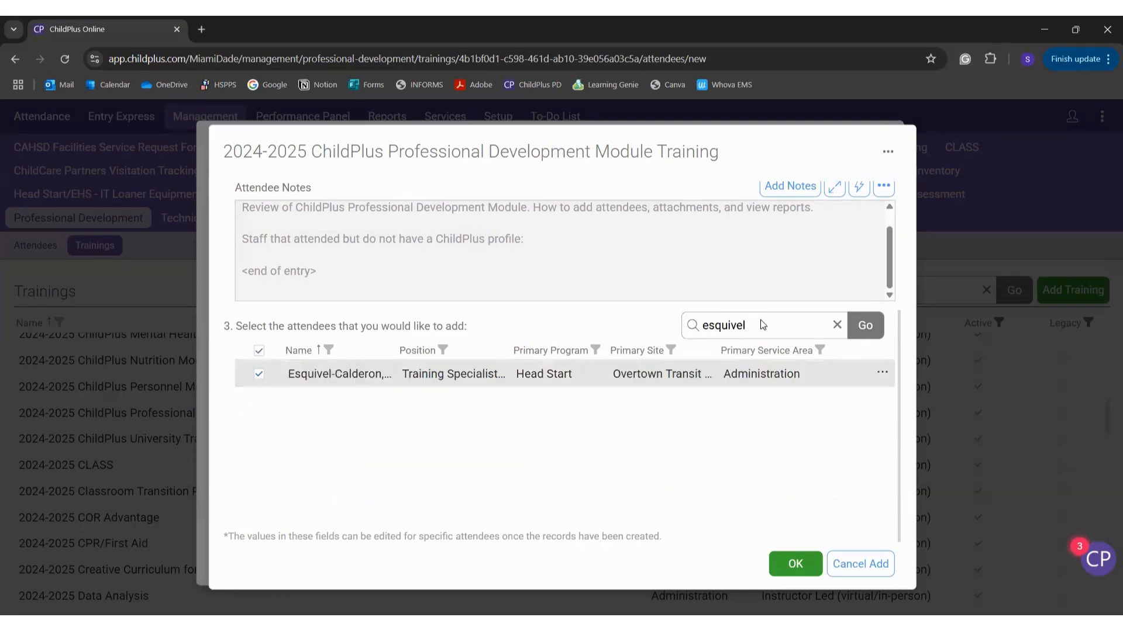
Step: Open the attendee notes options and dismiss them without changes
scroll(774, 319, up, 1)
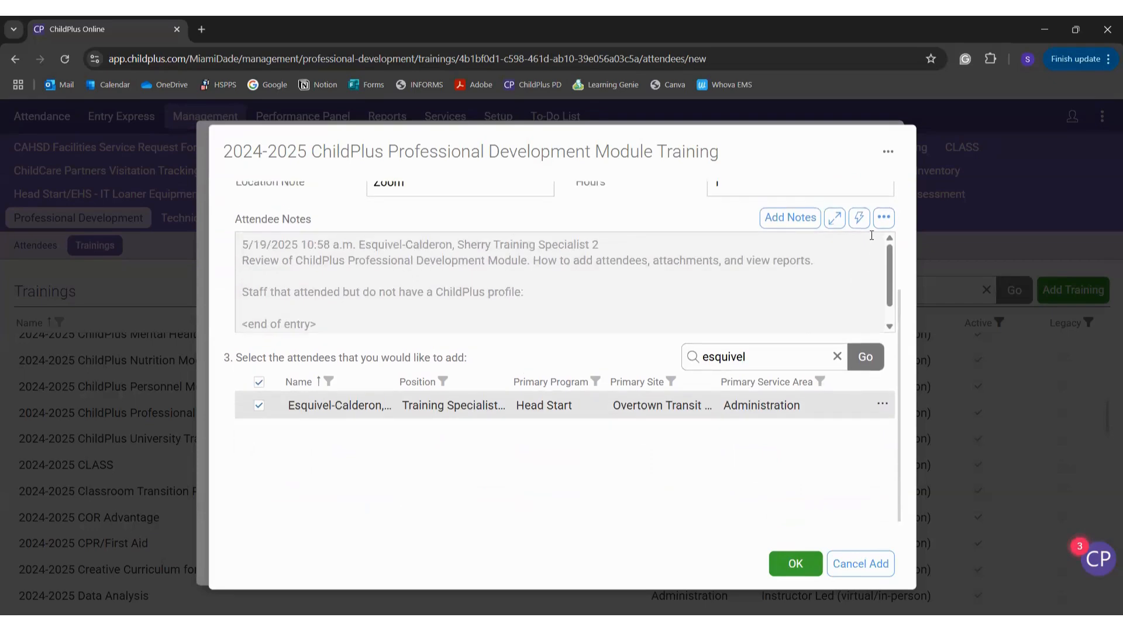
click(882, 220)
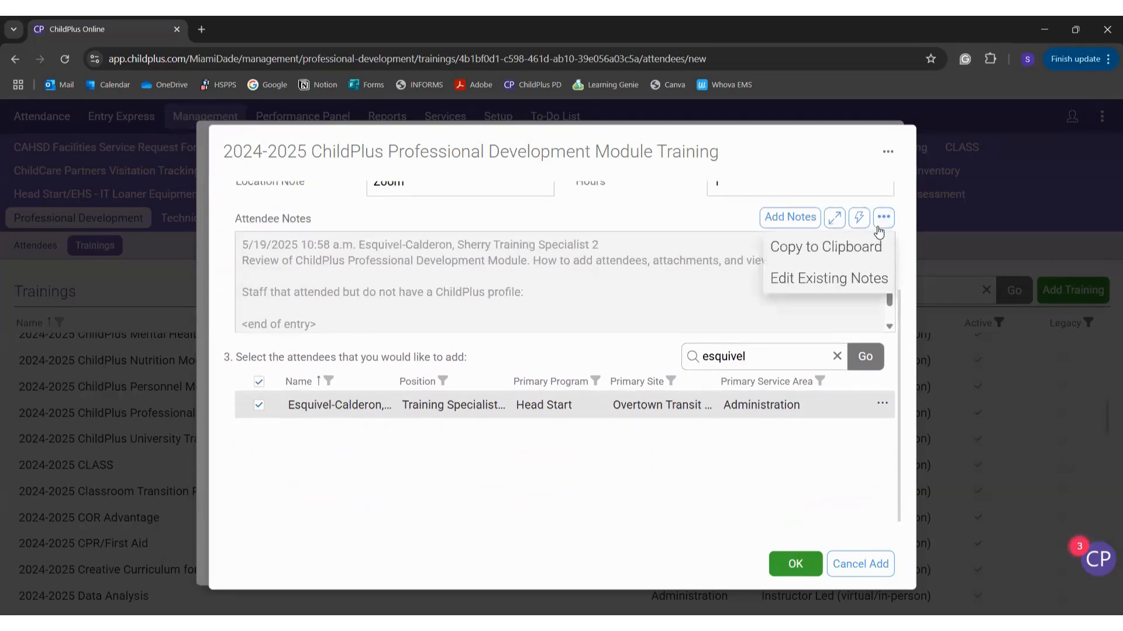
click(770, 450)
scroll(503, 316, down, 2)
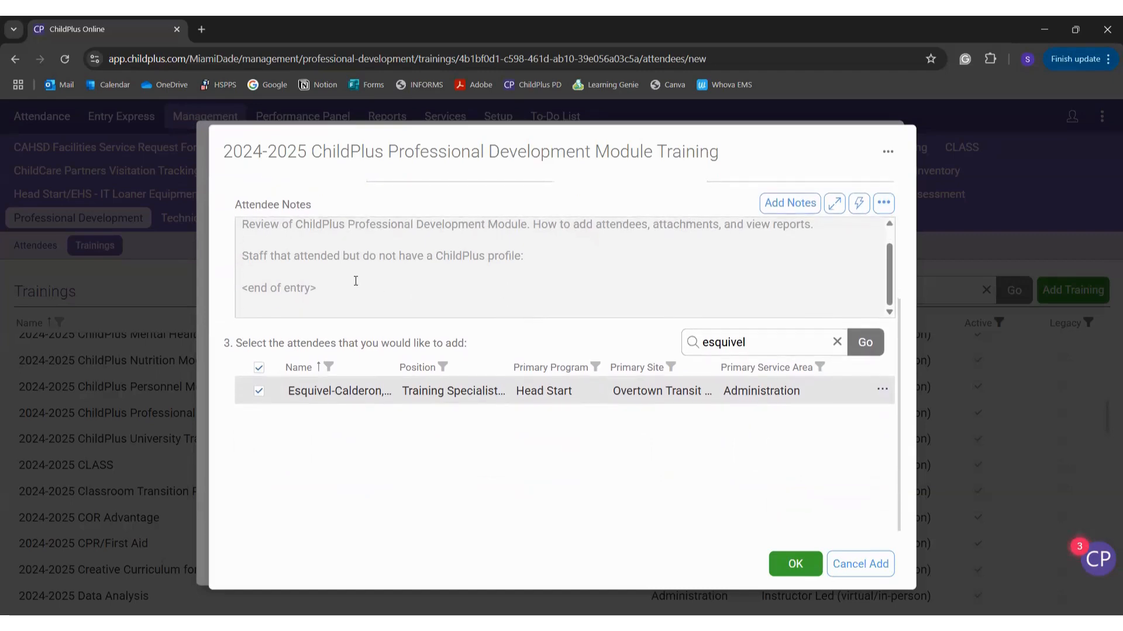
scroll(386, 302, up, 3)
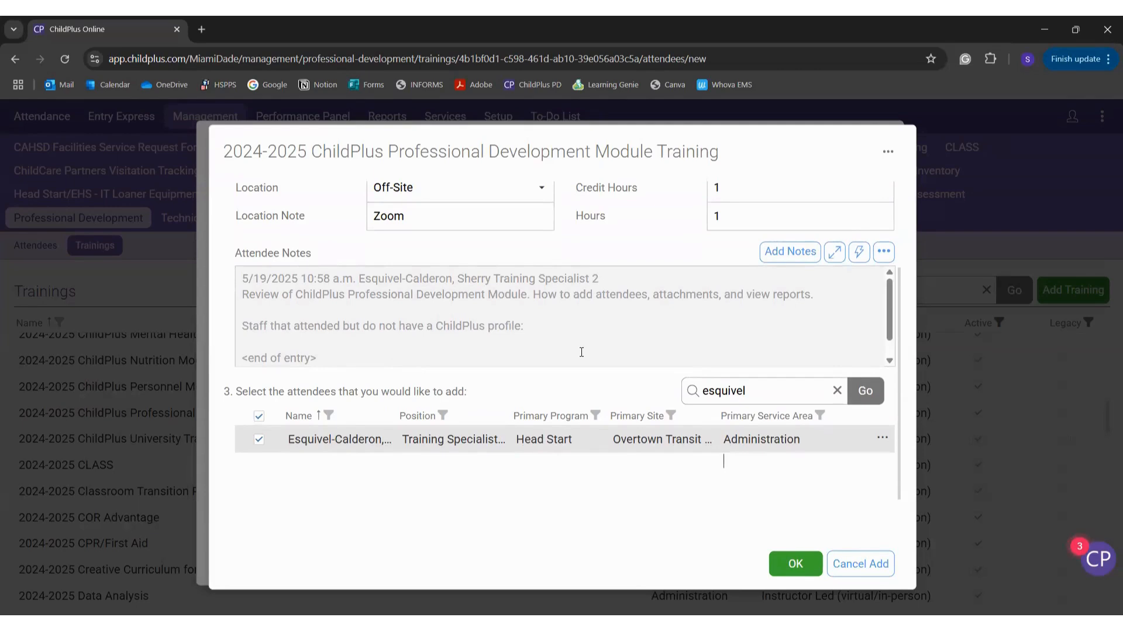
Step: Add a line '1. <new attendee's name> - OTV' after 'profile:' in the attendee notes and save
click(883, 252)
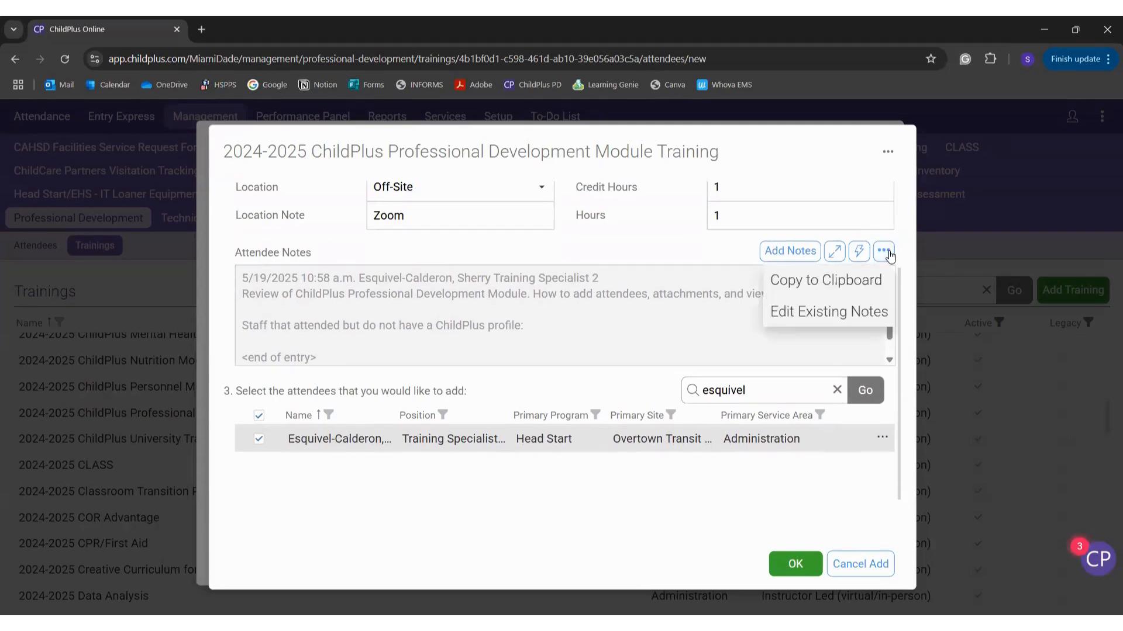
click(878, 314)
click(602, 338)
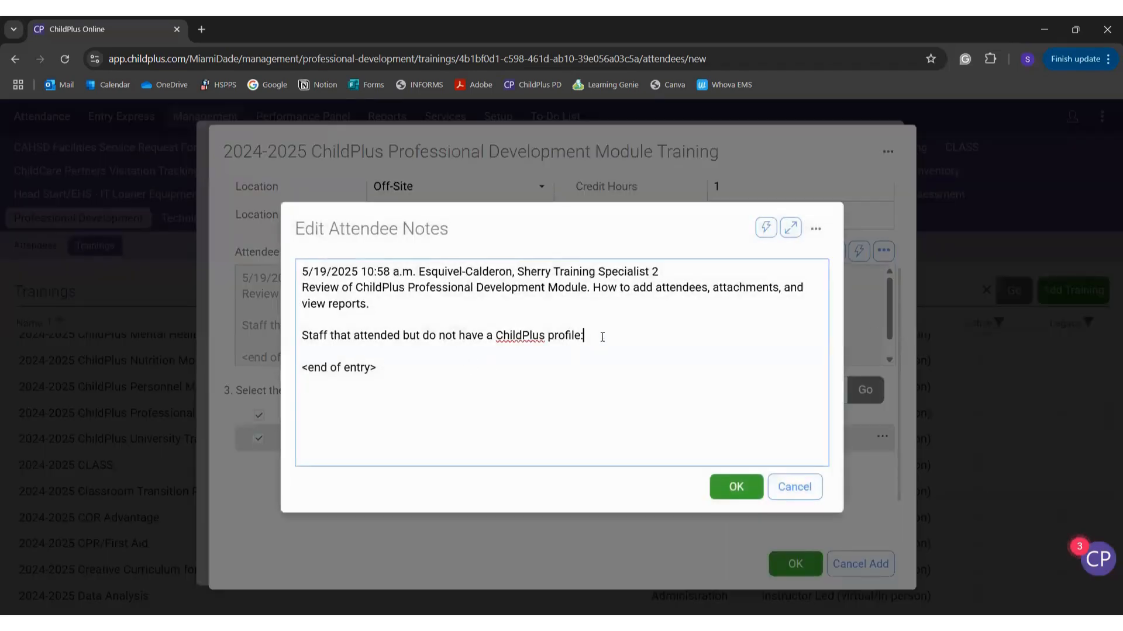
key(Return)
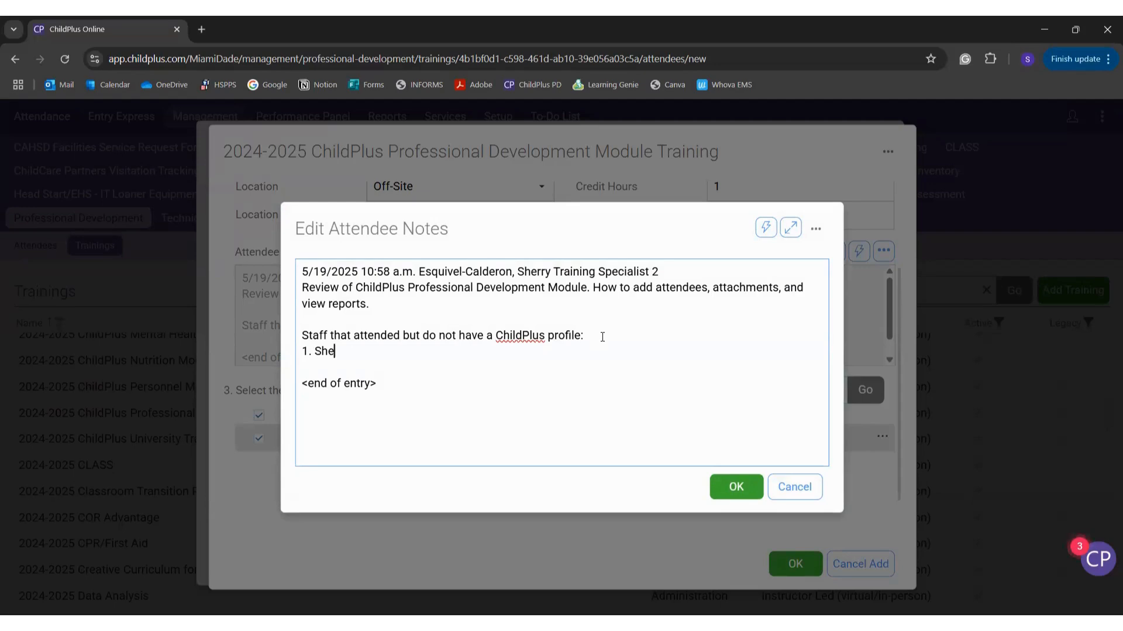
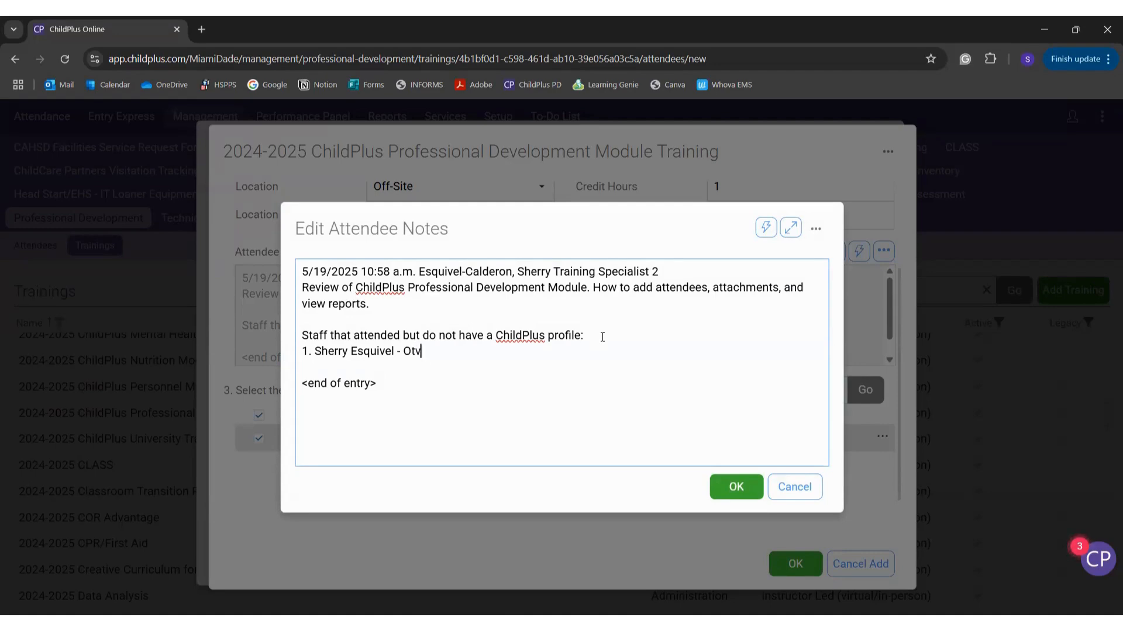
text(TV)
click(736, 487)
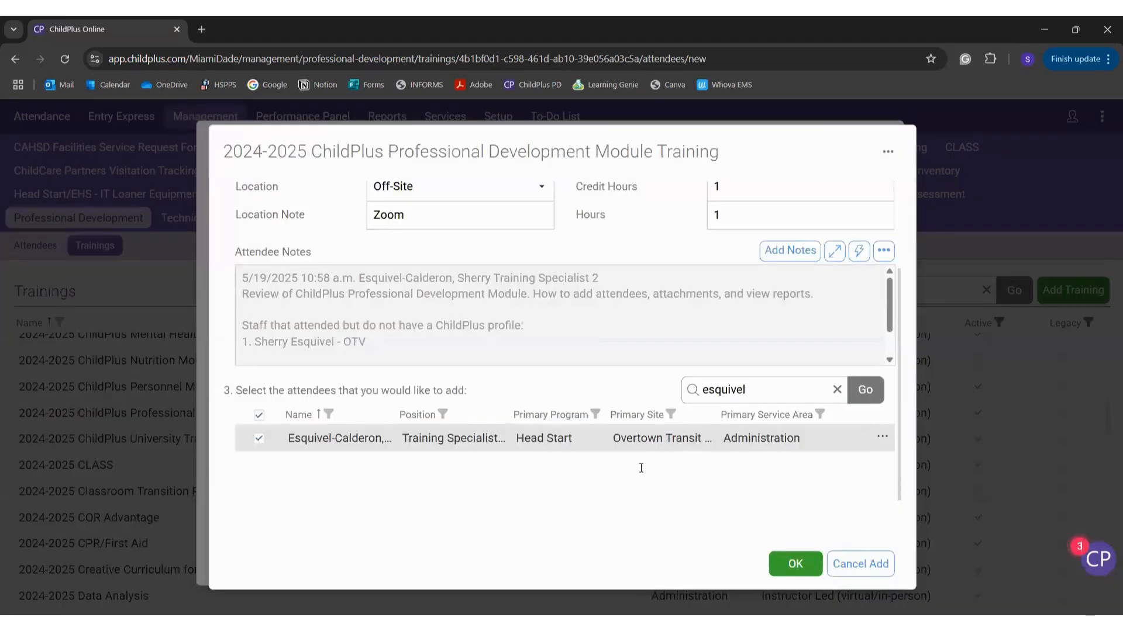
Step: Add the checked attendee to the PD Module training
scroll(642, 466, up, 3)
scroll(637, 378, down, 3)
scroll(366, 366, down, 2)
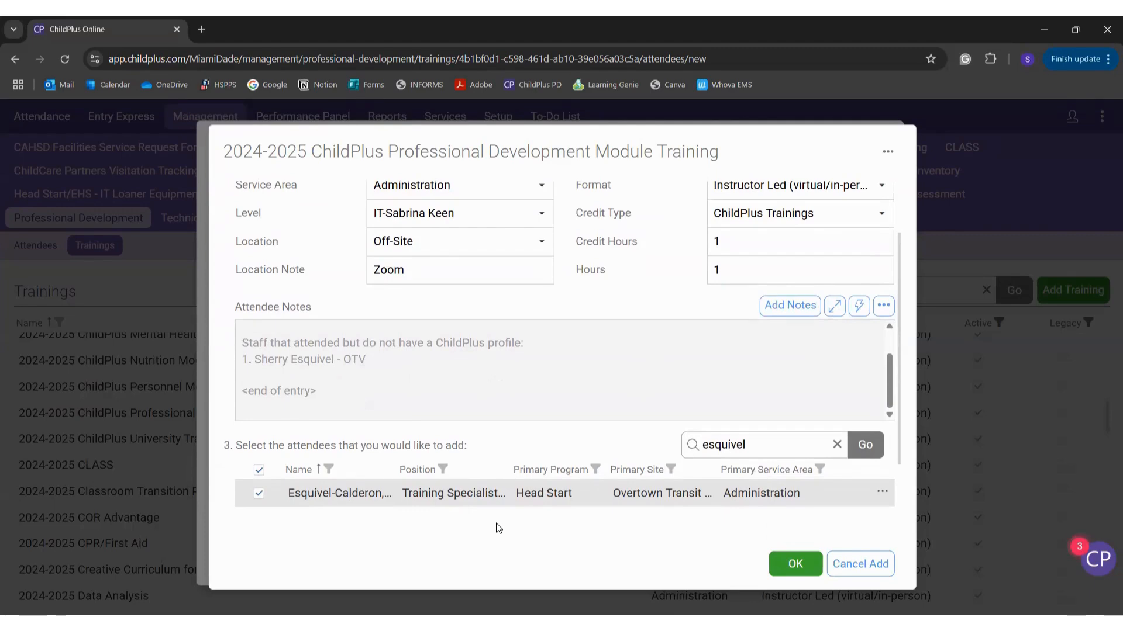
scroll(498, 528, down, 2)
scroll(498, 528, up, 4)
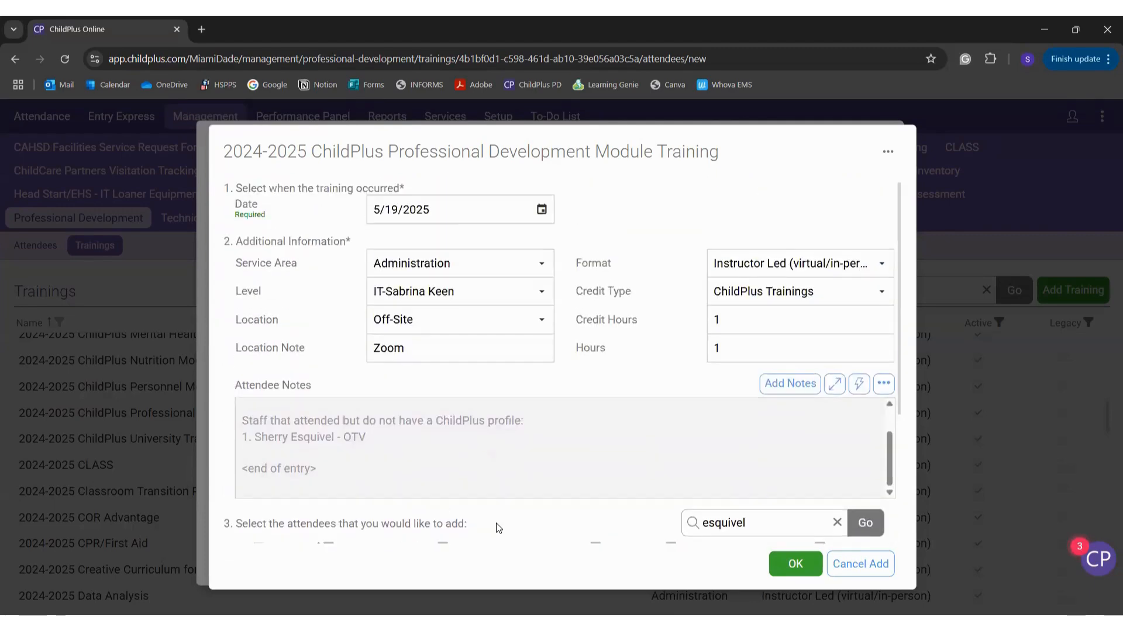
scroll(459, 446, up, 2)
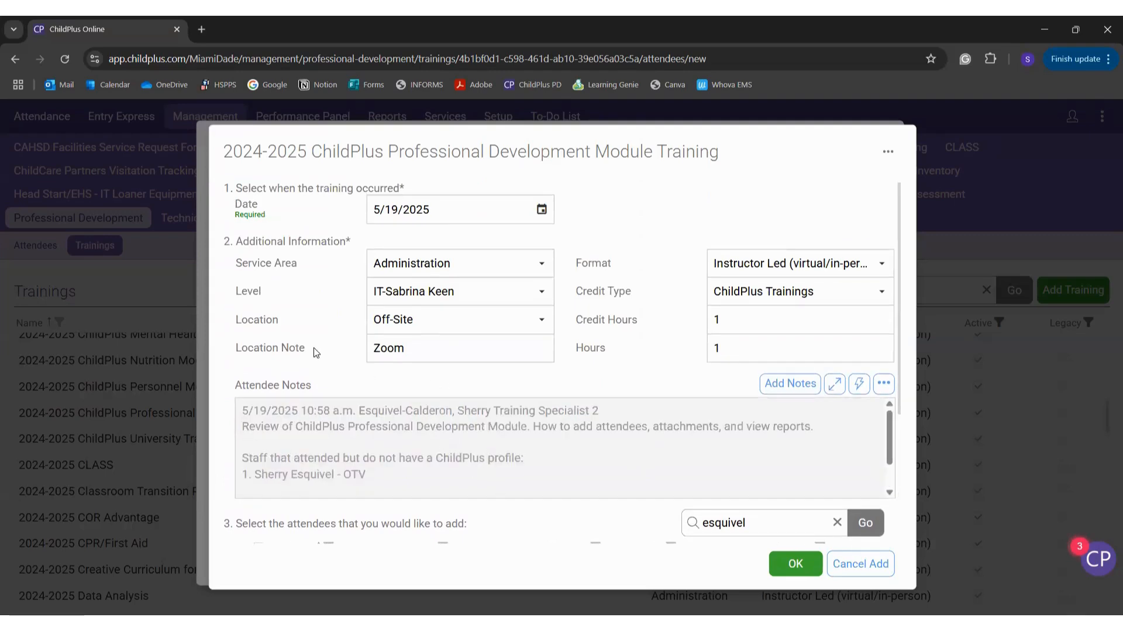
scroll(297, 349, down, 1)
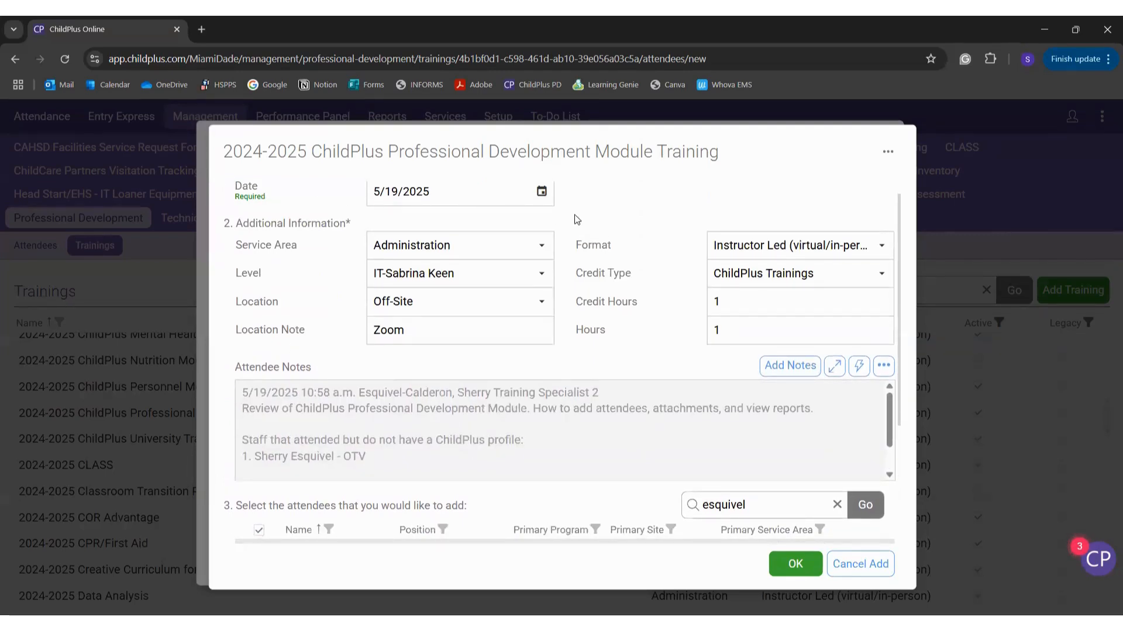
scroll(666, 323, down, 4)
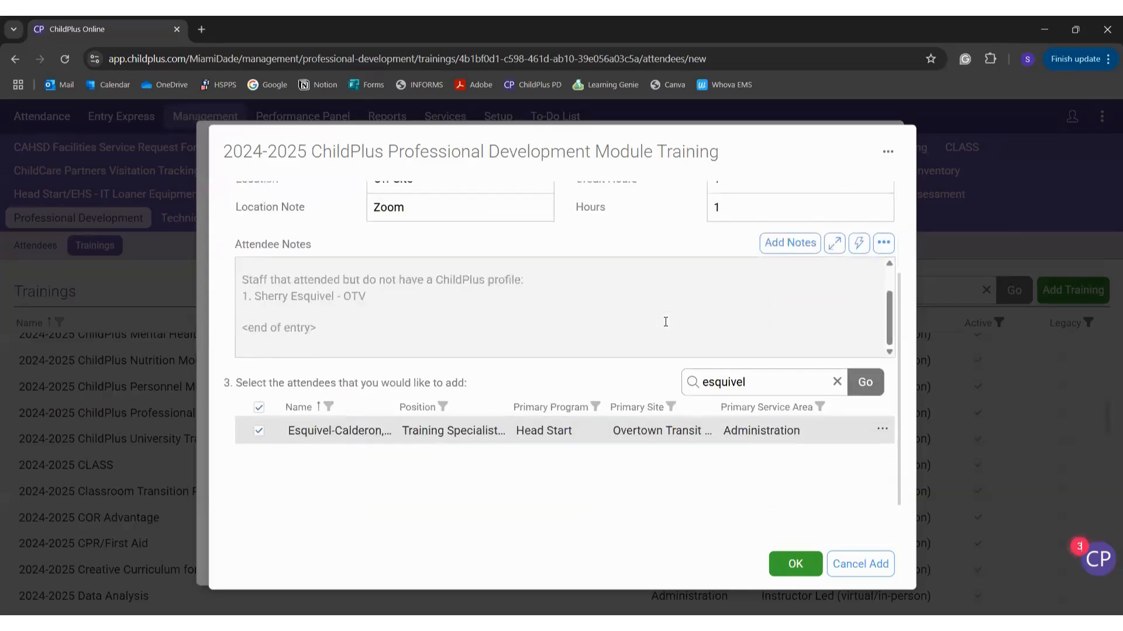
click(783, 563)
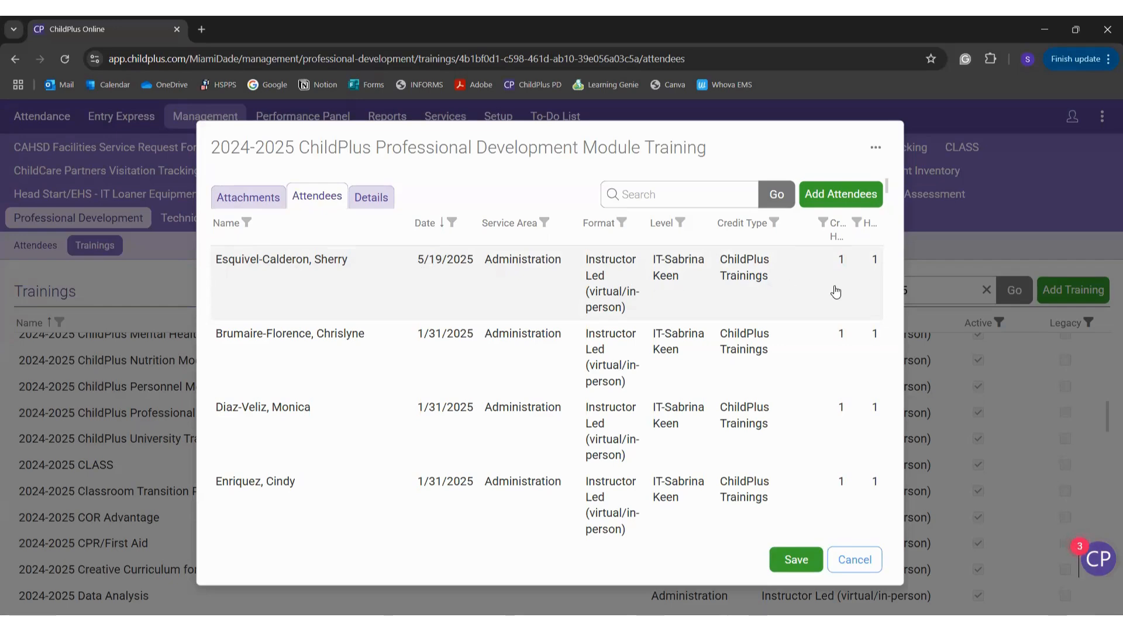
click(304, 265)
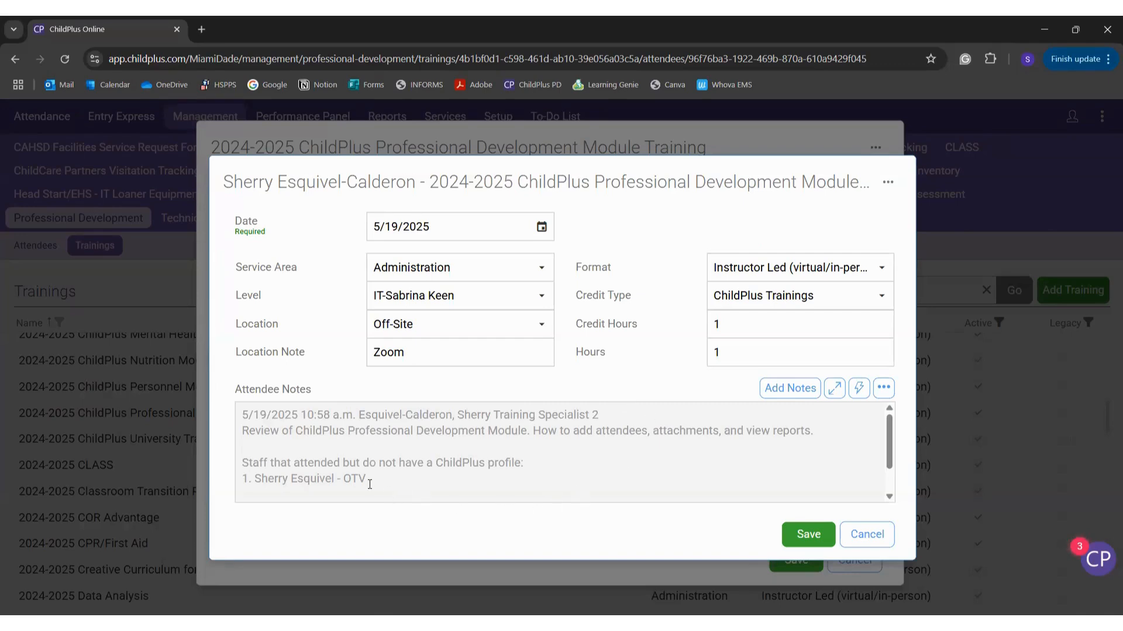
scroll(357, 479, down, 1)
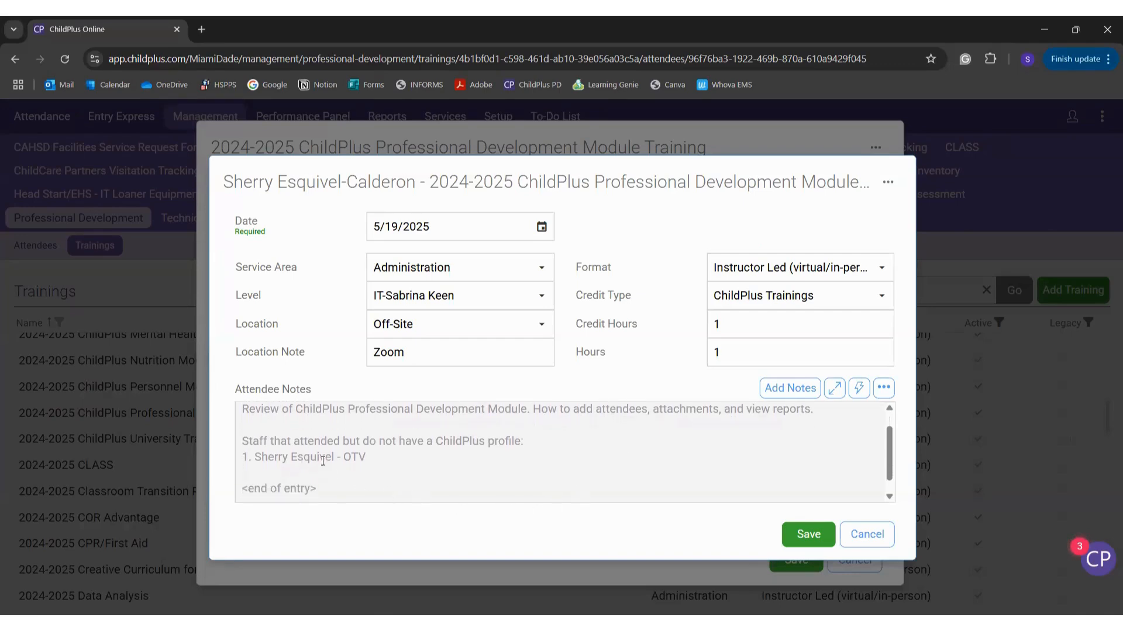
scroll(373, 457, up, 1)
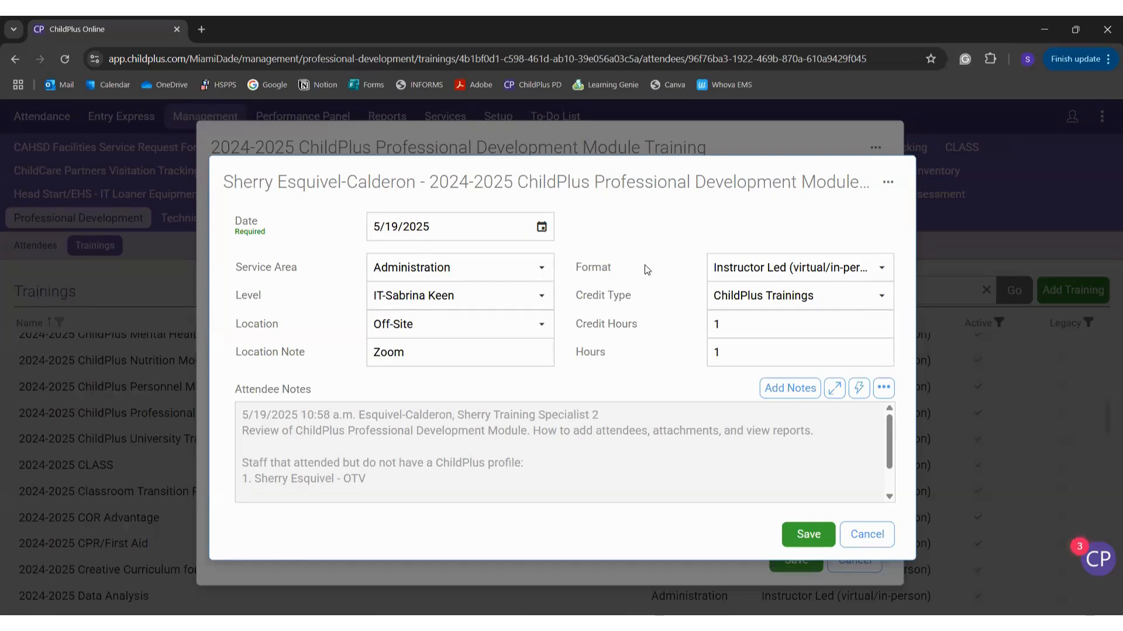
click(885, 540)
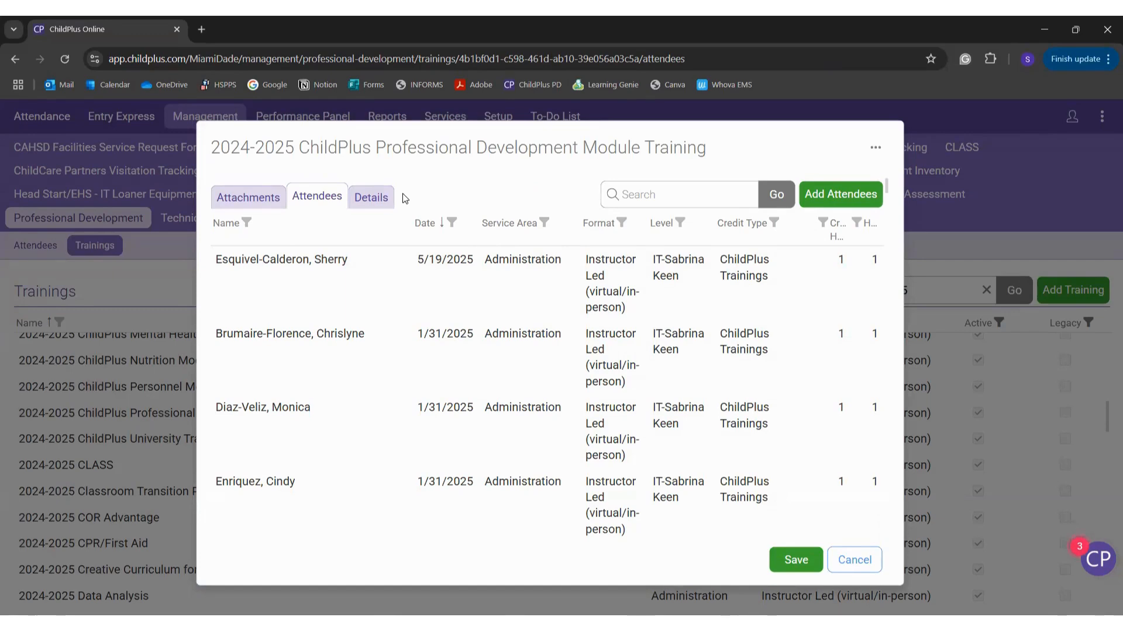
Step: Open the training's Attachments list and start a new attachment
click(275, 200)
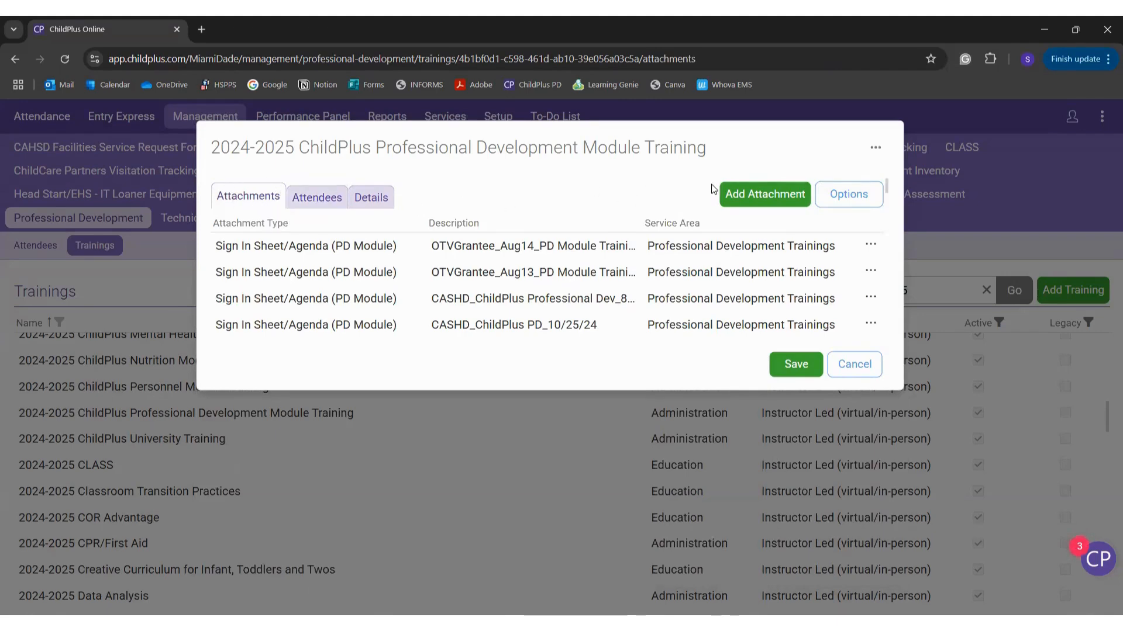
click(758, 194)
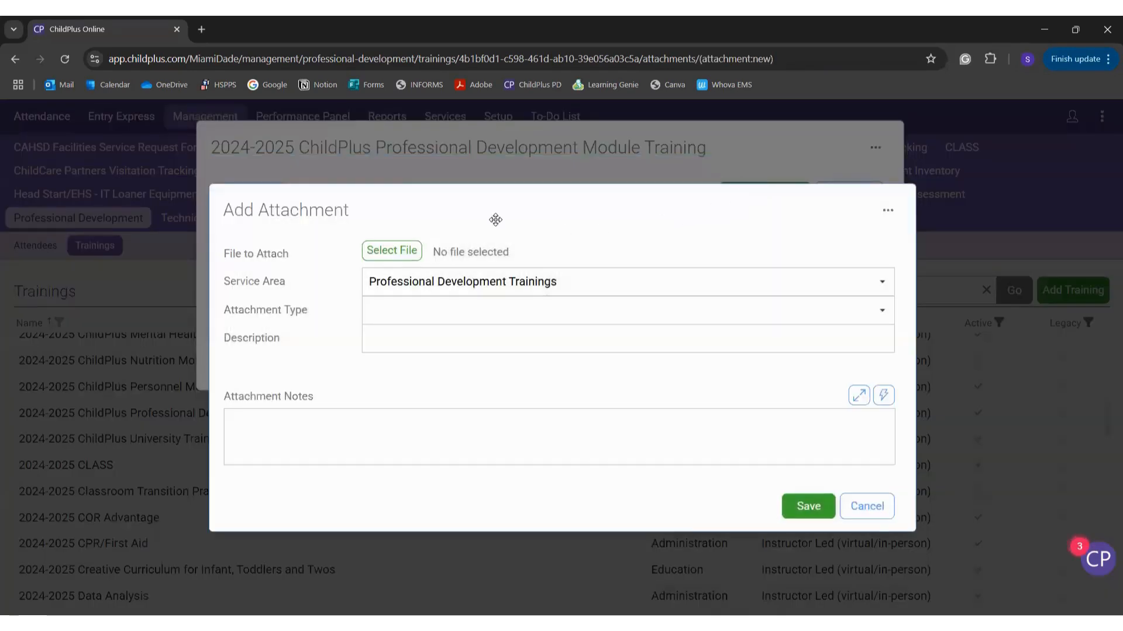
Step: Attach Sign-in Sheet.docx from the Desktop with type Sign In Sheet/Agenda (PD Module)
click(388, 252)
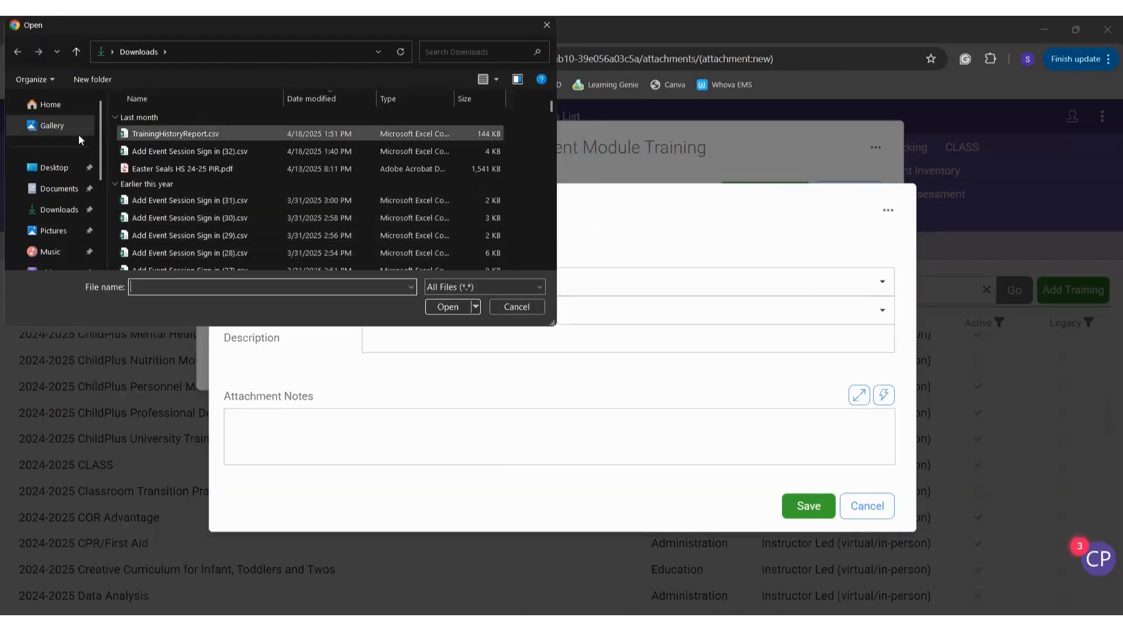
click(58, 168)
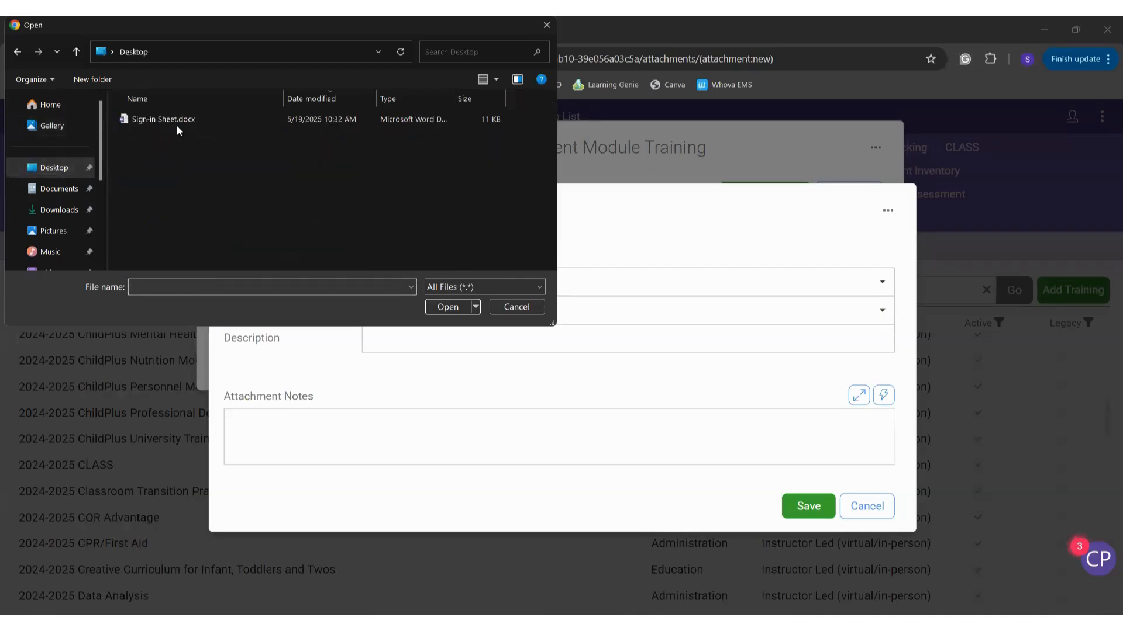
double_click(184, 120)
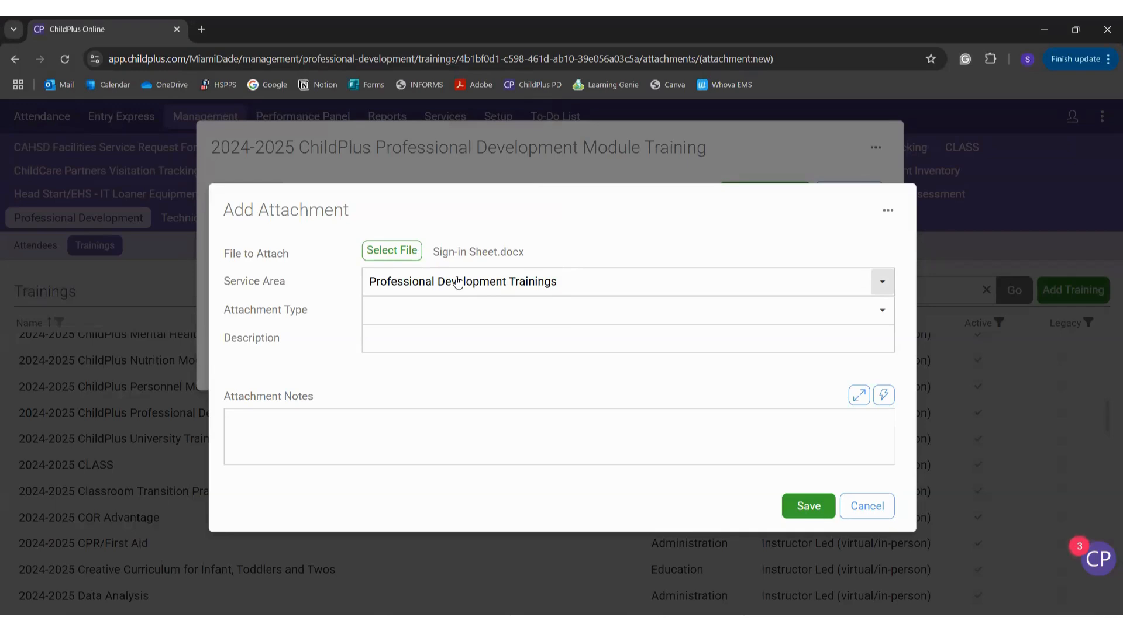
click(439, 321)
text(Sign In Sheet)
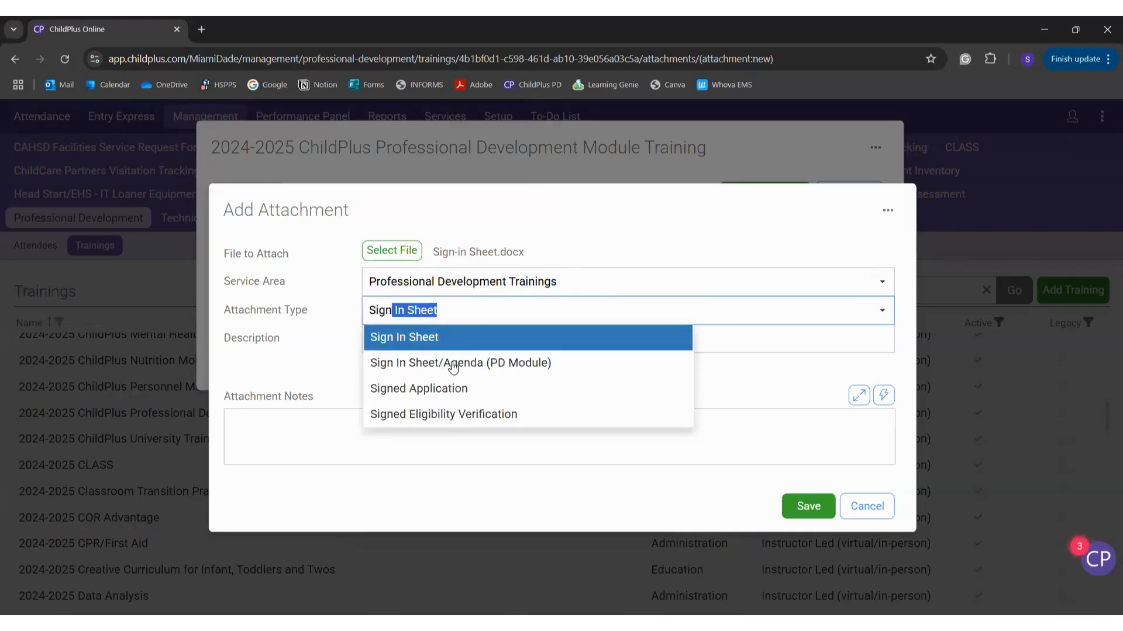
click(578, 363)
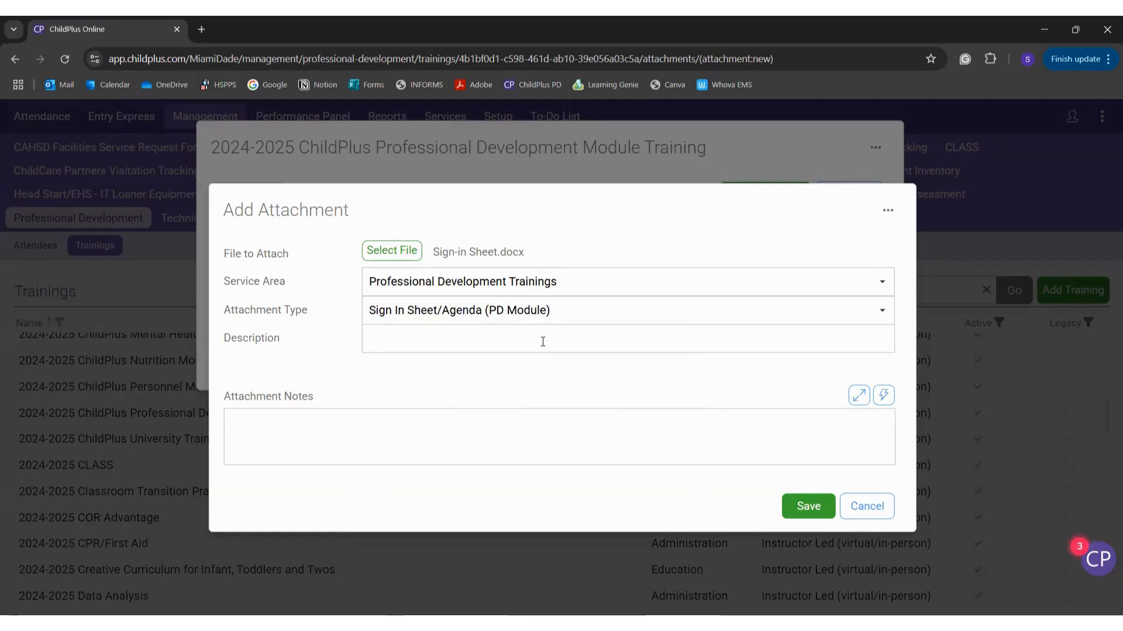
Step: Describe it as 'AgencyName_TrainingName_Date' and add the note 'Zoom chatlog'
click(419, 338)
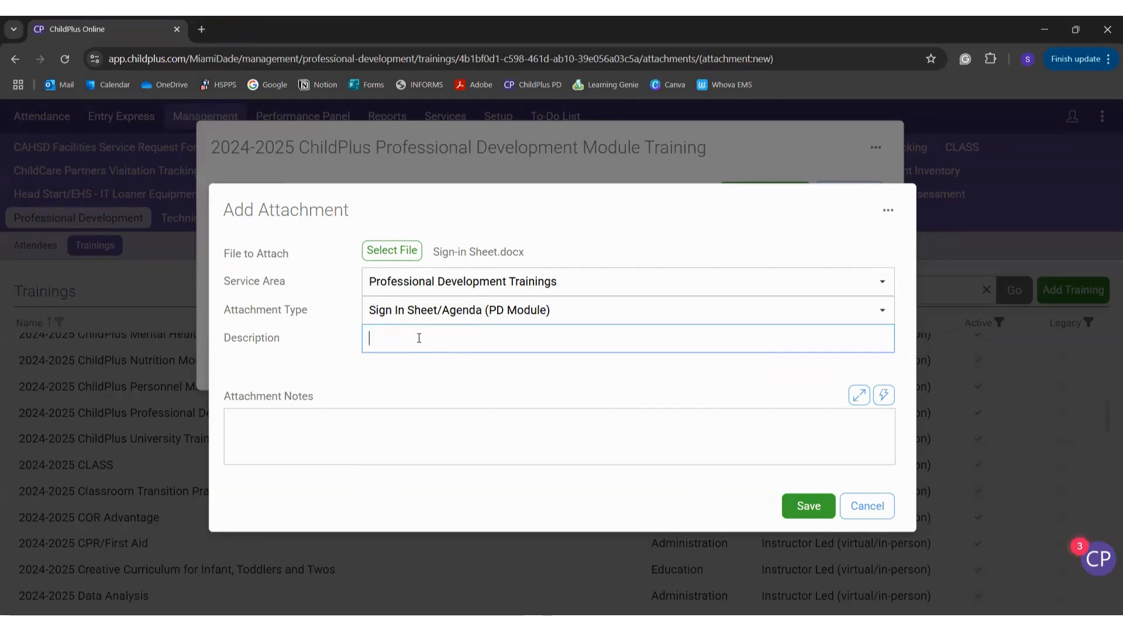
text(Age)
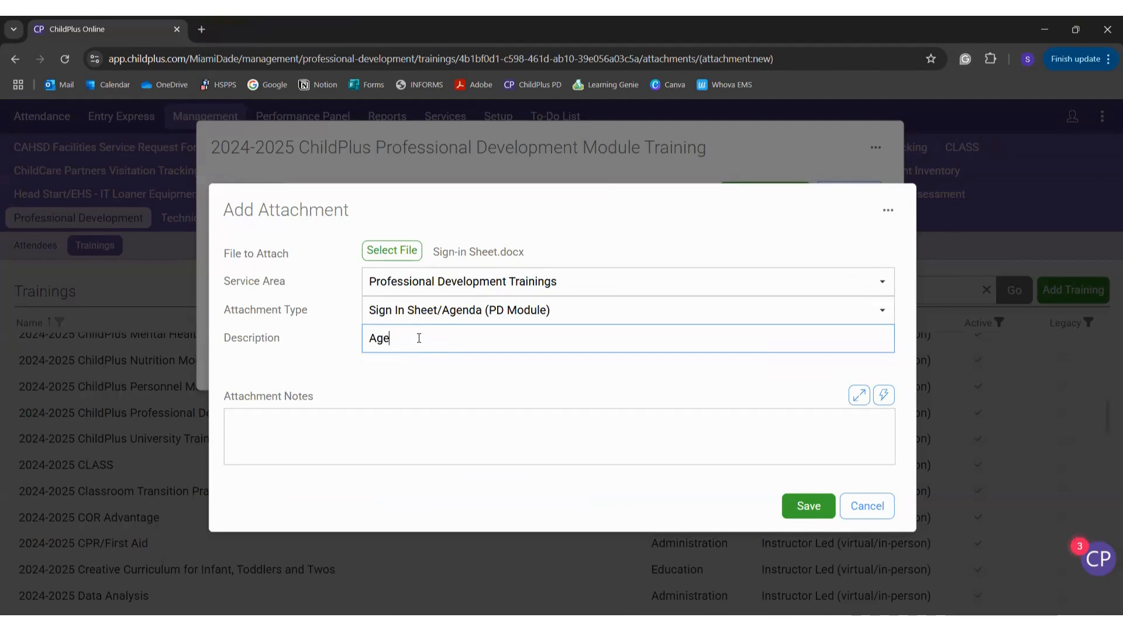
text(ncyName_Training)
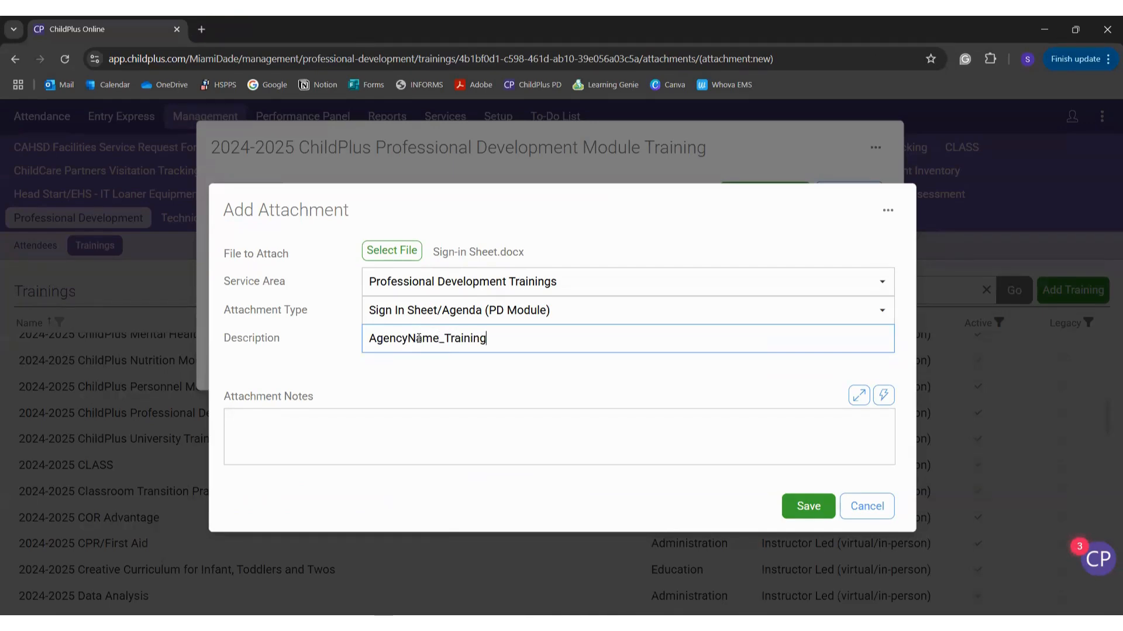
text(Name_Date)
click(527, 425)
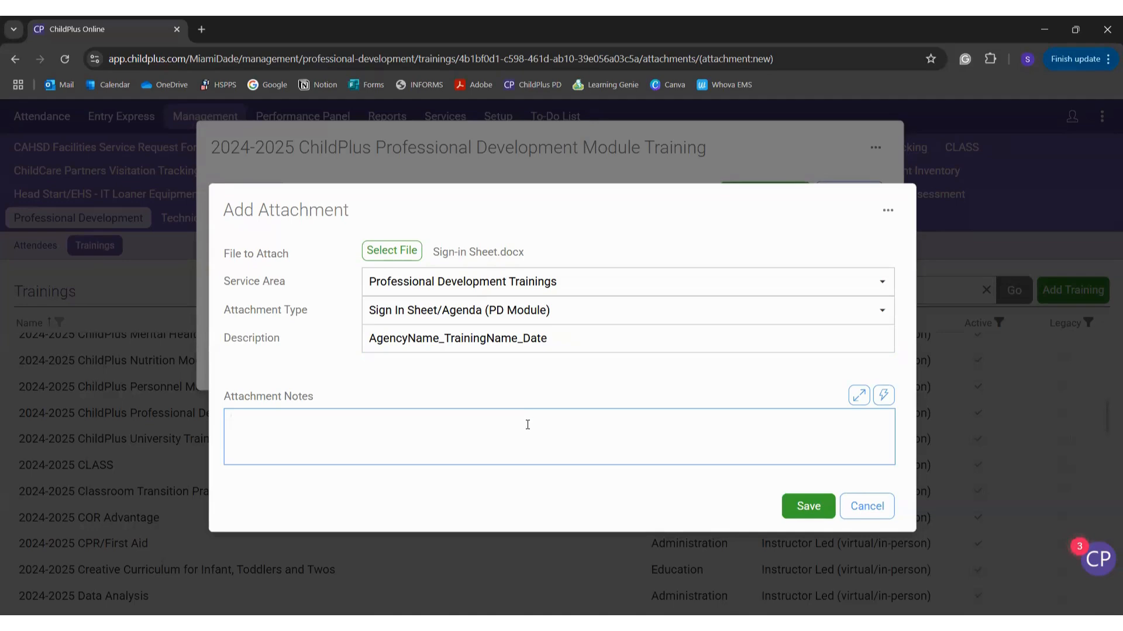
text(Zoom chatlog.)
click(700, 395)
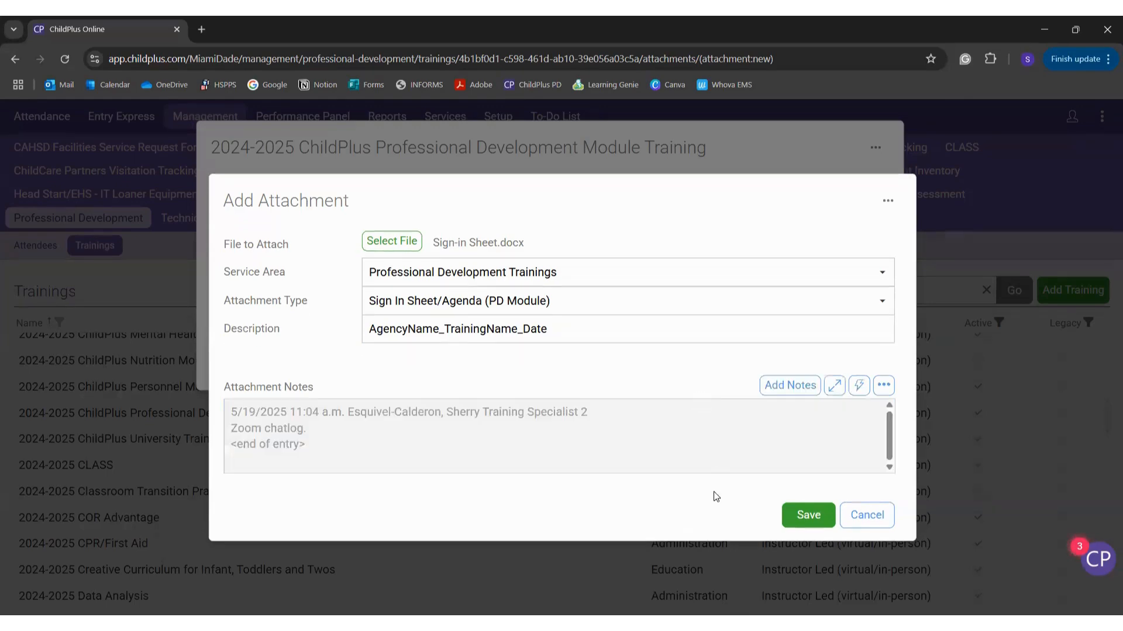
Step: Save the sign-in sheet attachment, reopen it to verify, then close the attachment and training
click(806, 516)
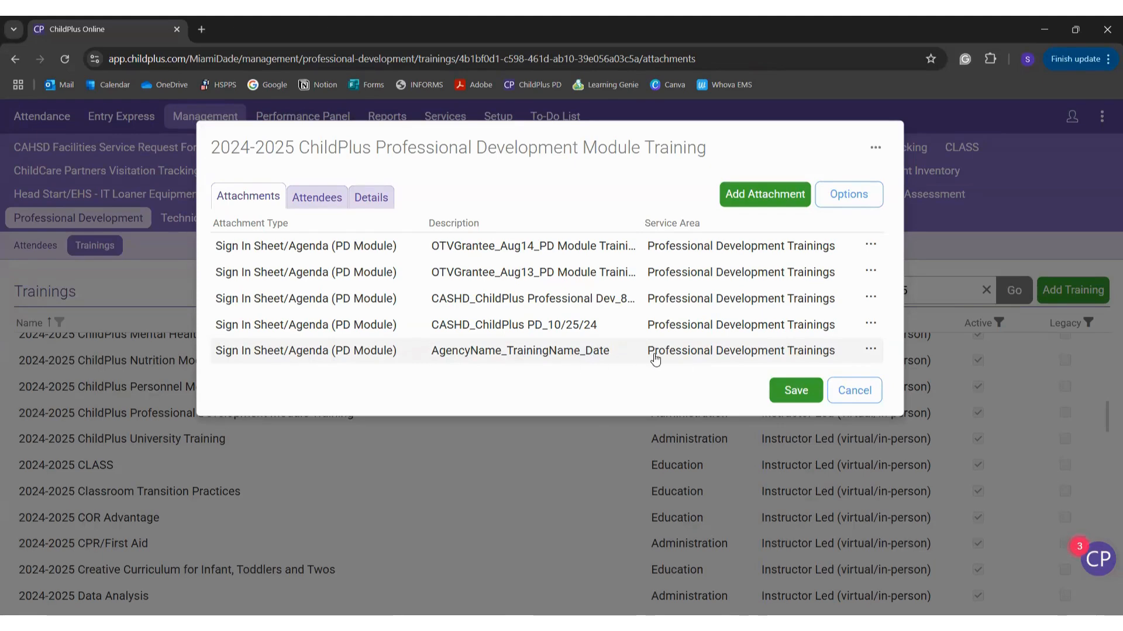
click(706, 359)
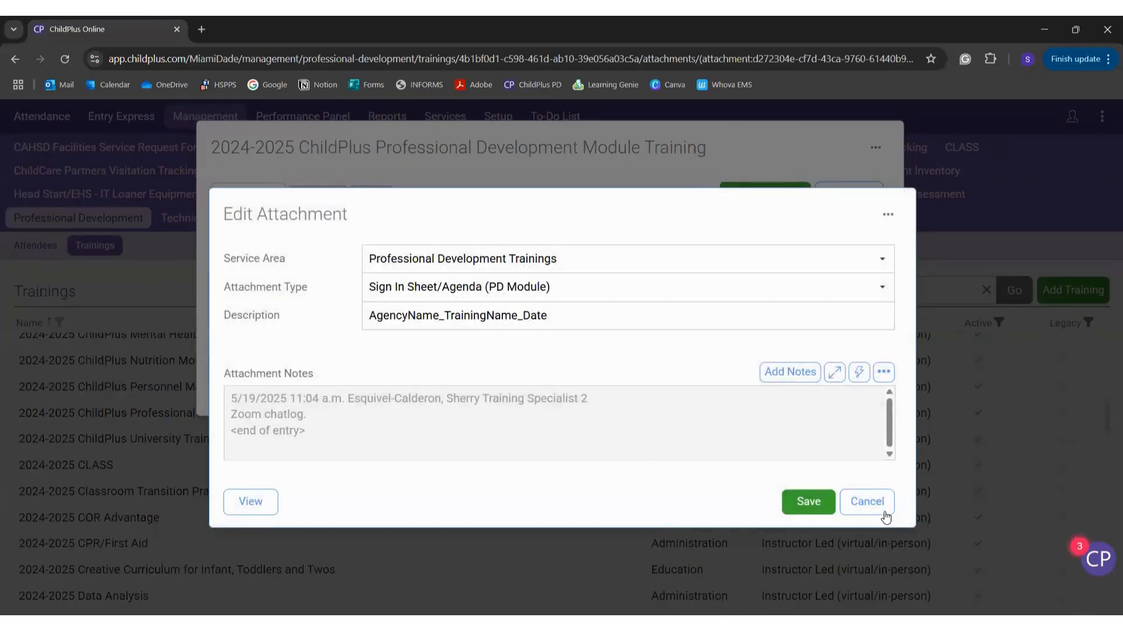
click(867, 502)
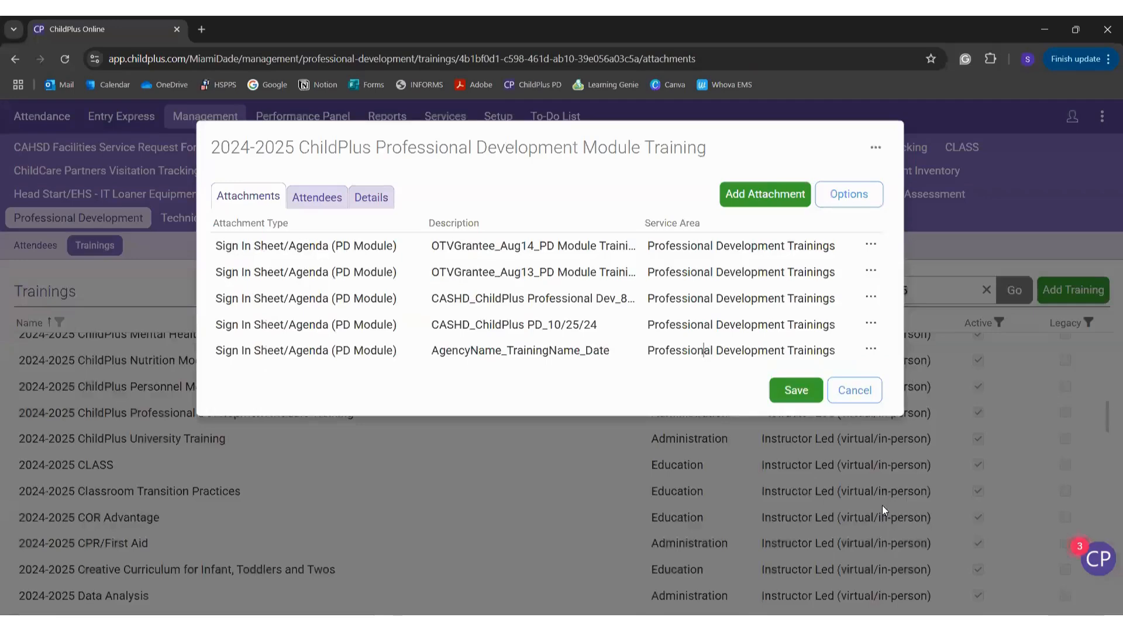
click(866, 395)
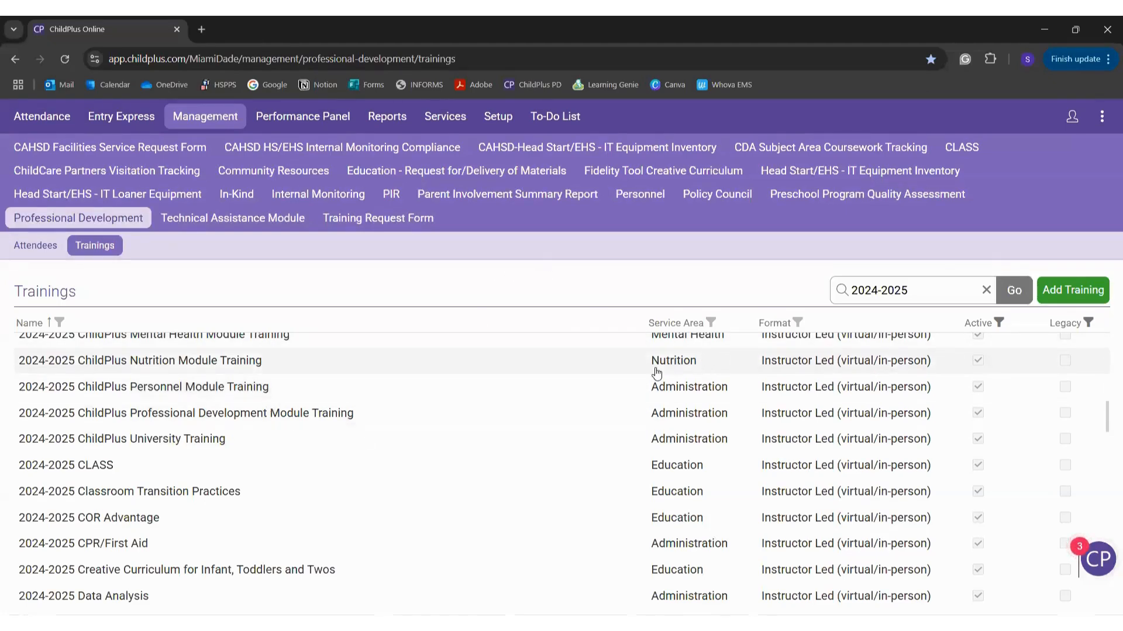
Step: Check the Professional Development Module training's Attendees and Details tabs, then go to Reports
click(576, 413)
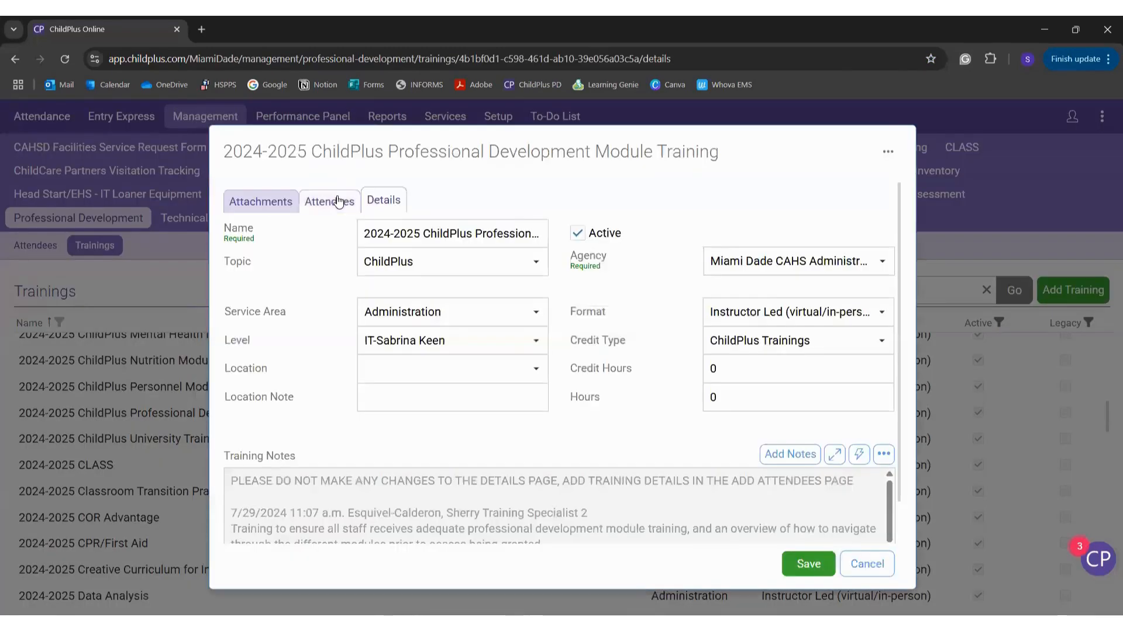
click(327, 203)
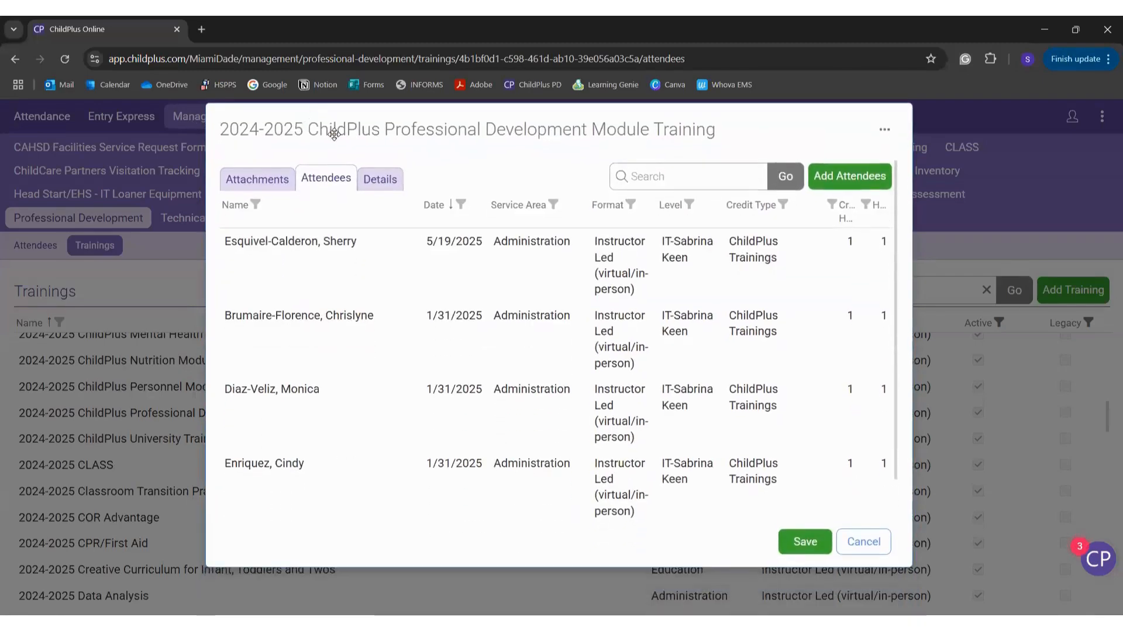
click(381, 179)
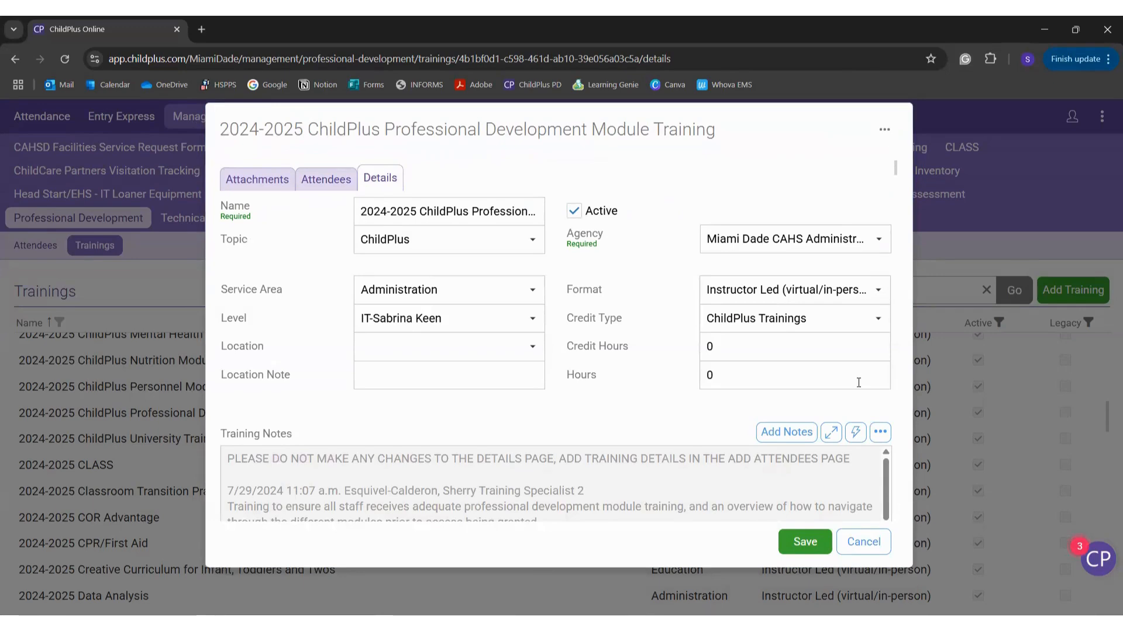
click(863, 542)
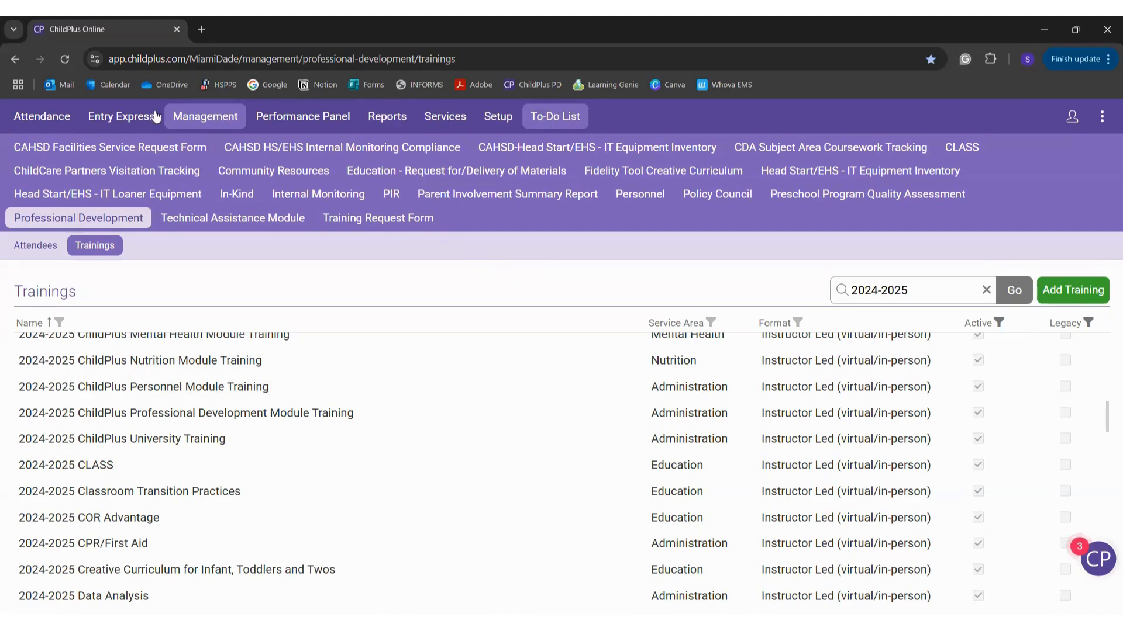
click(382, 124)
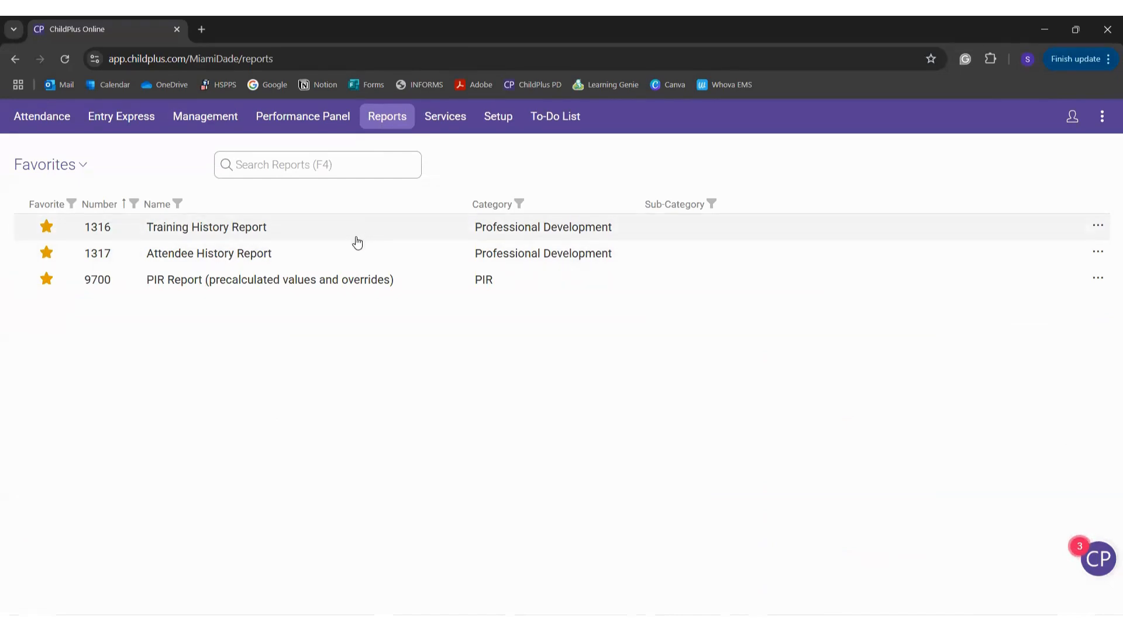
Step: Open Training History Report 1316 and its Location filter choices
click(219, 229)
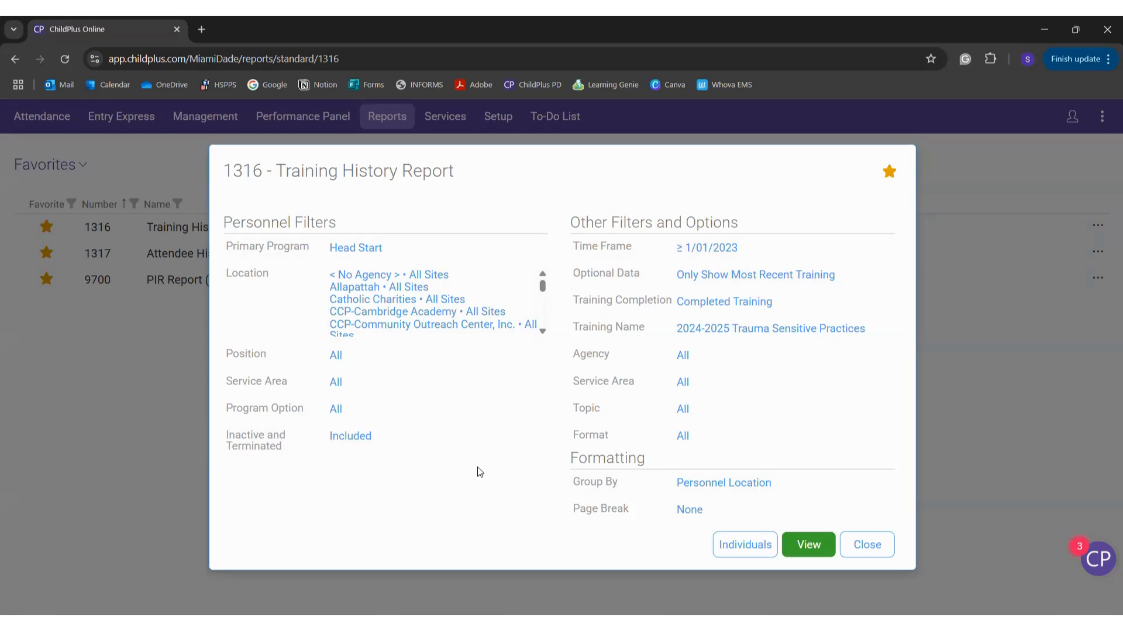
click(403, 294)
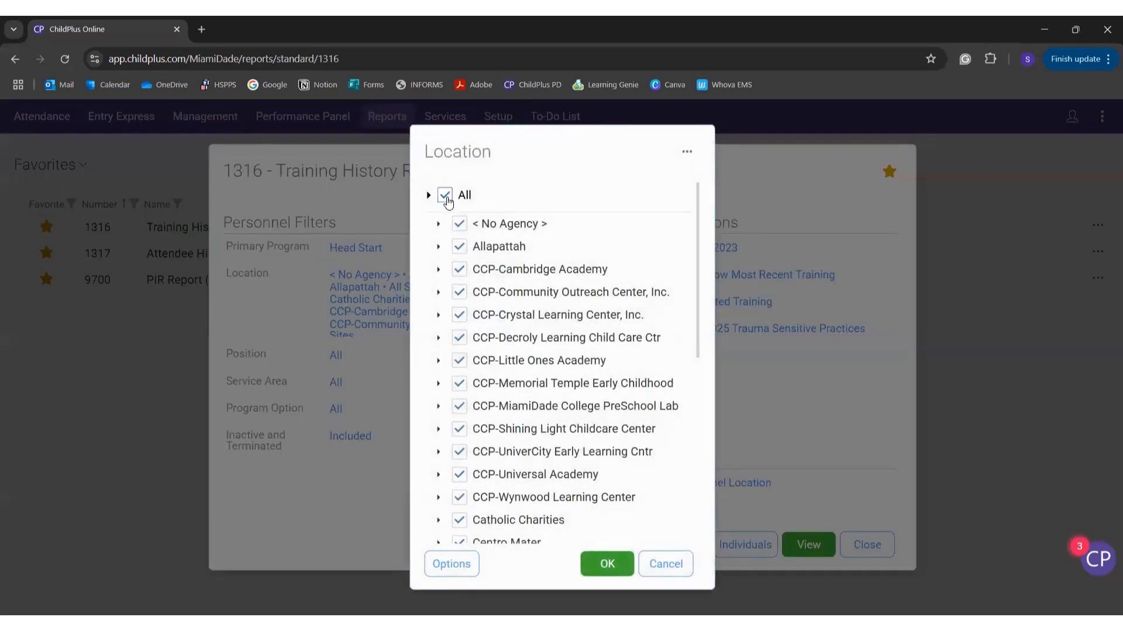
Step: Set the 1316 report's Location and Primary Program filters to All
click(596, 565)
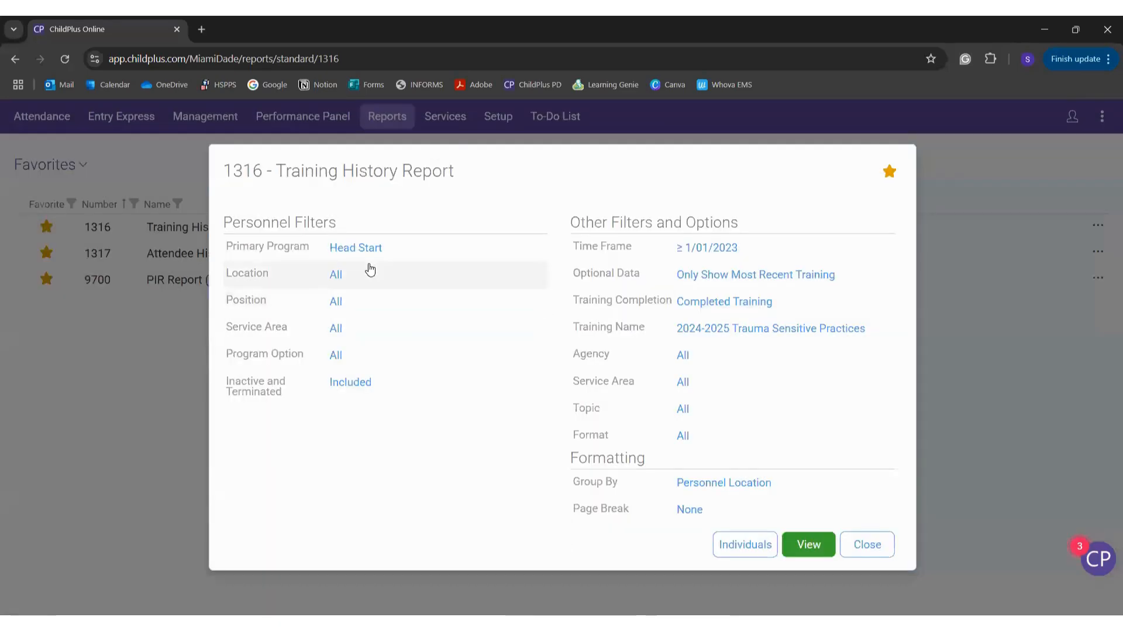
click(363, 249)
click(462, 297)
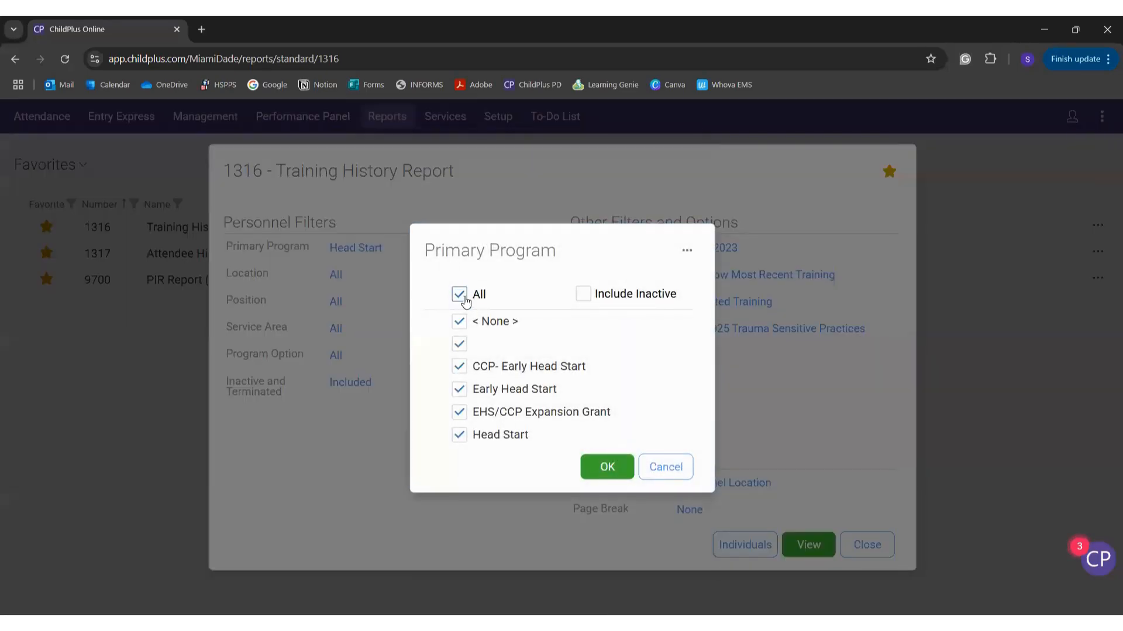
click(608, 466)
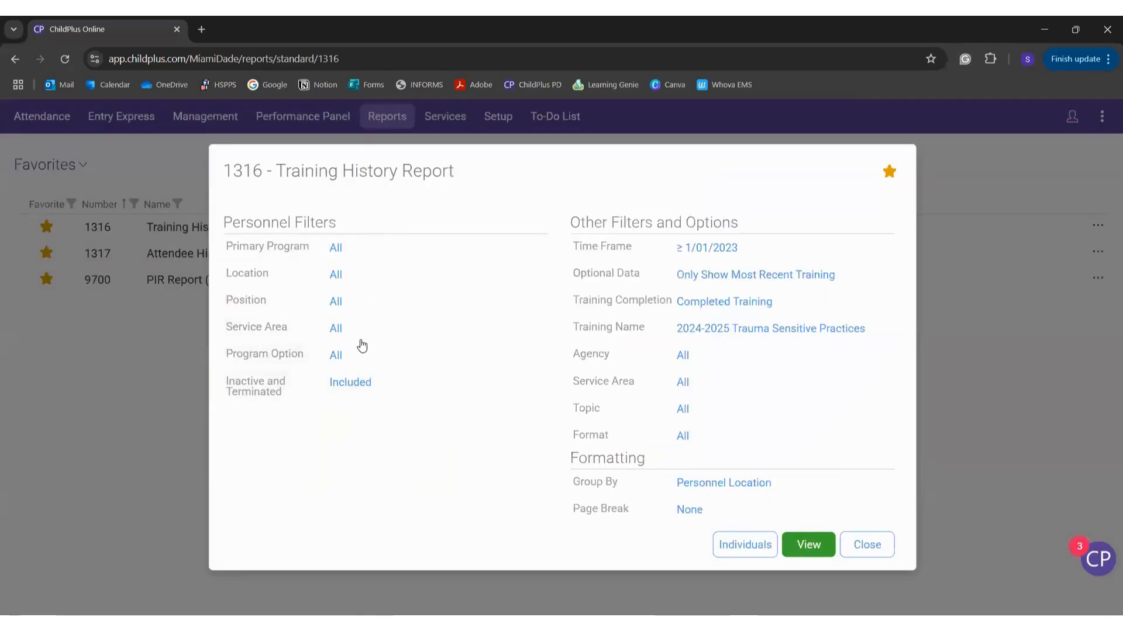
Step: Keep inactive/terminated personnel, most-recent-training data and completed trainings only
click(350, 399)
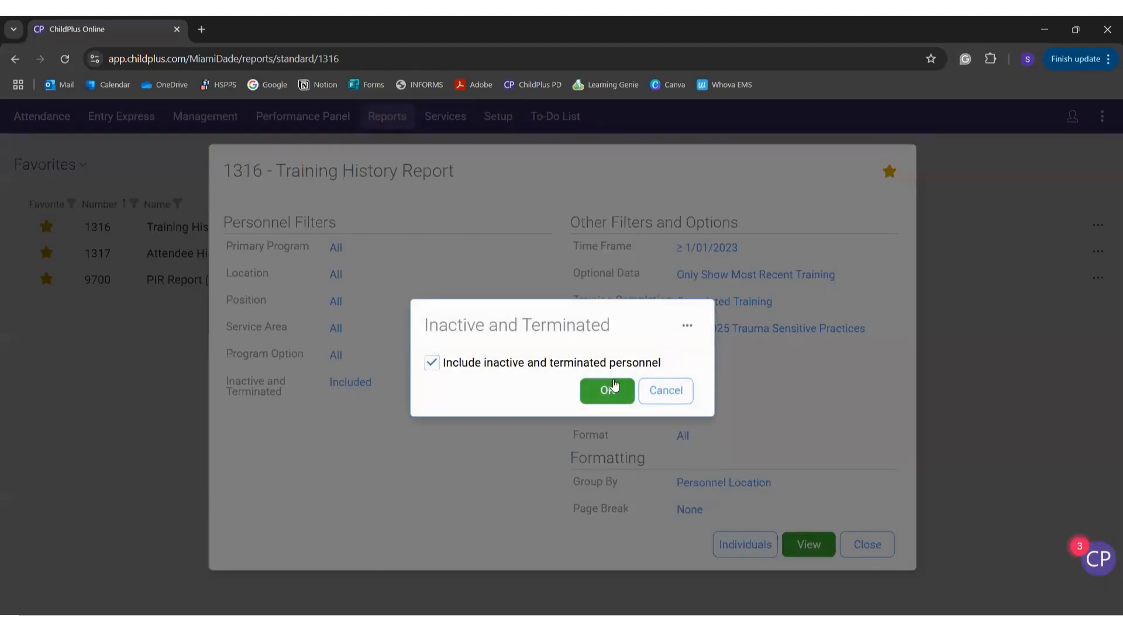
click(608, 391)
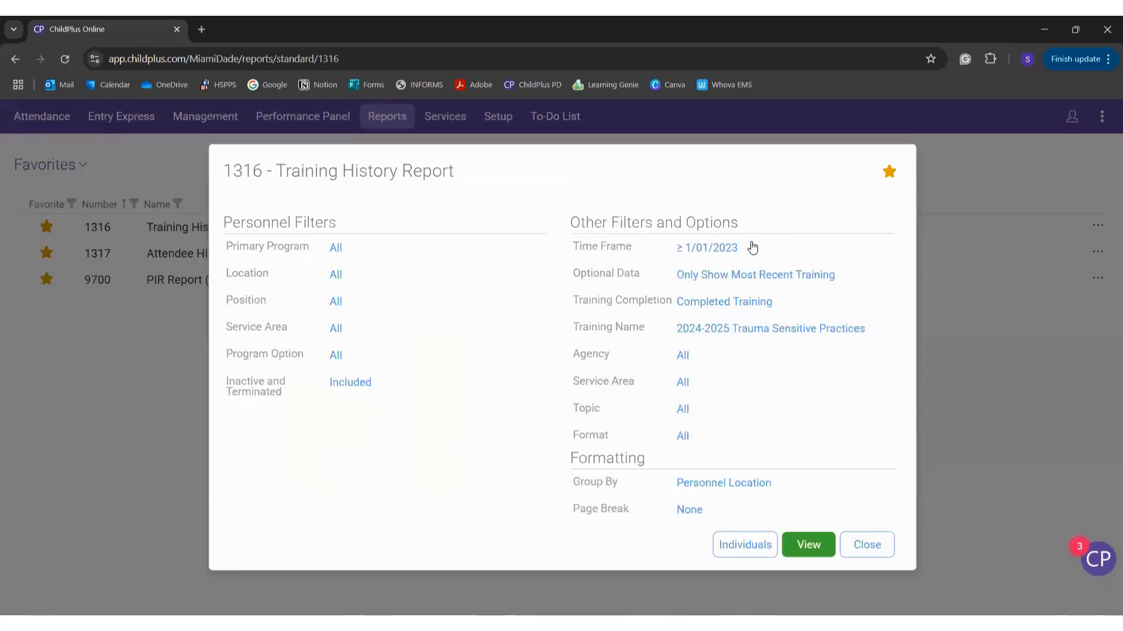
click(757, 283)
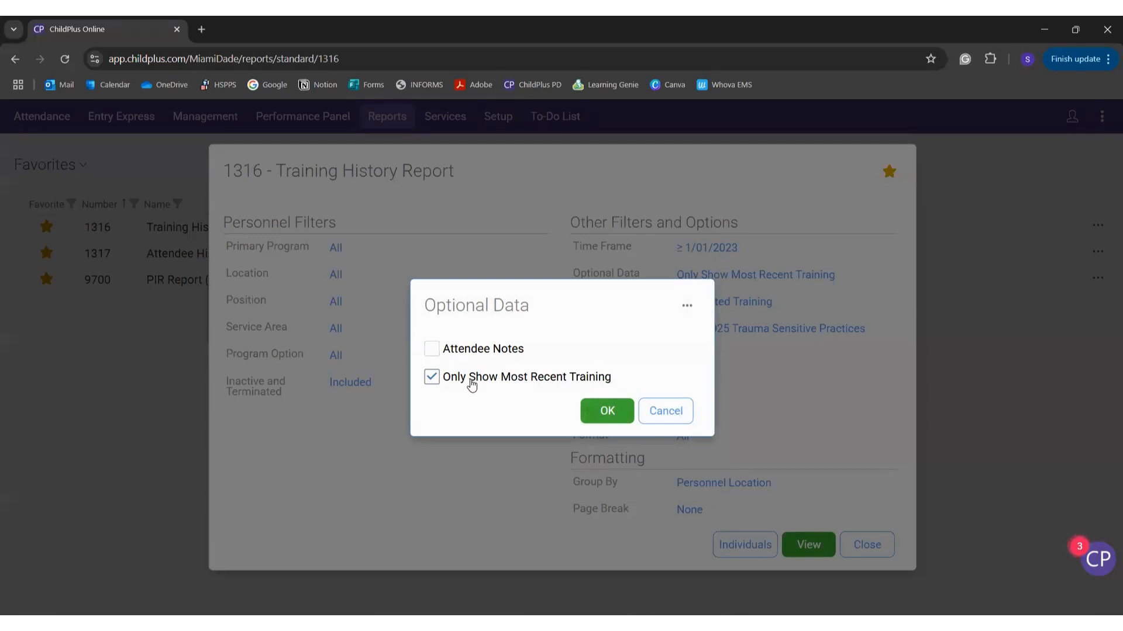
click(620, 416)
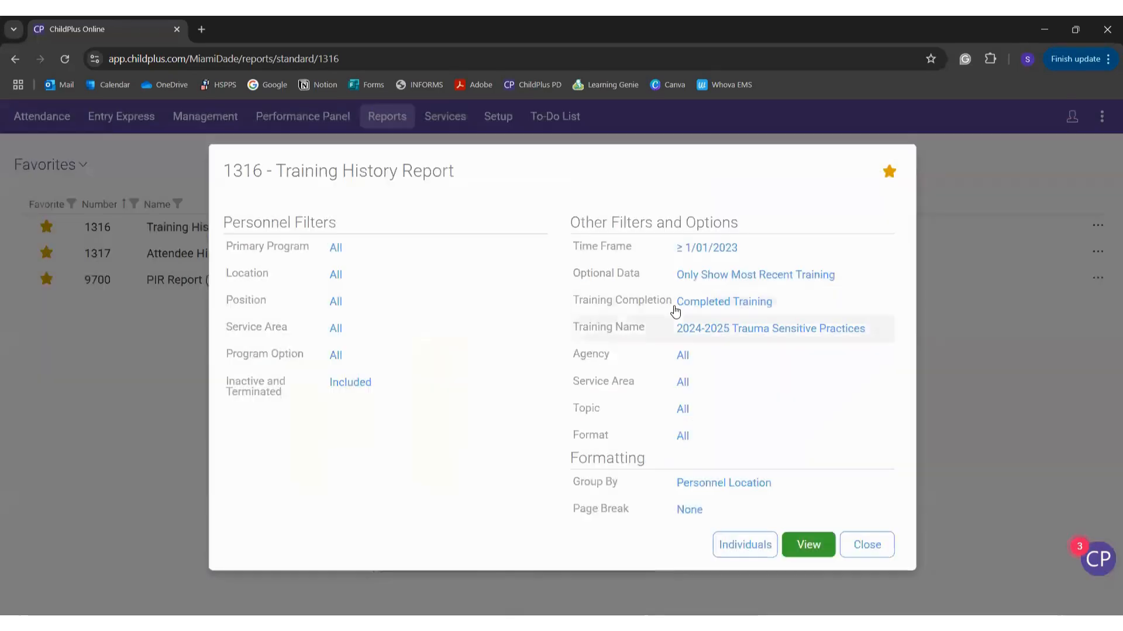
click(692, 310)
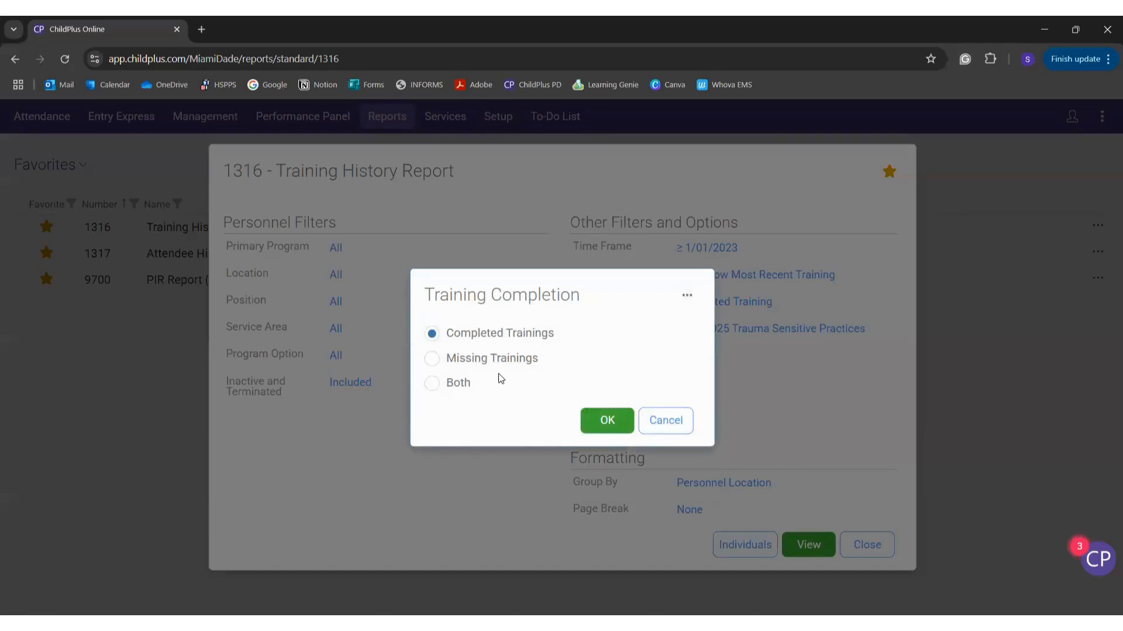
click(594, 424)
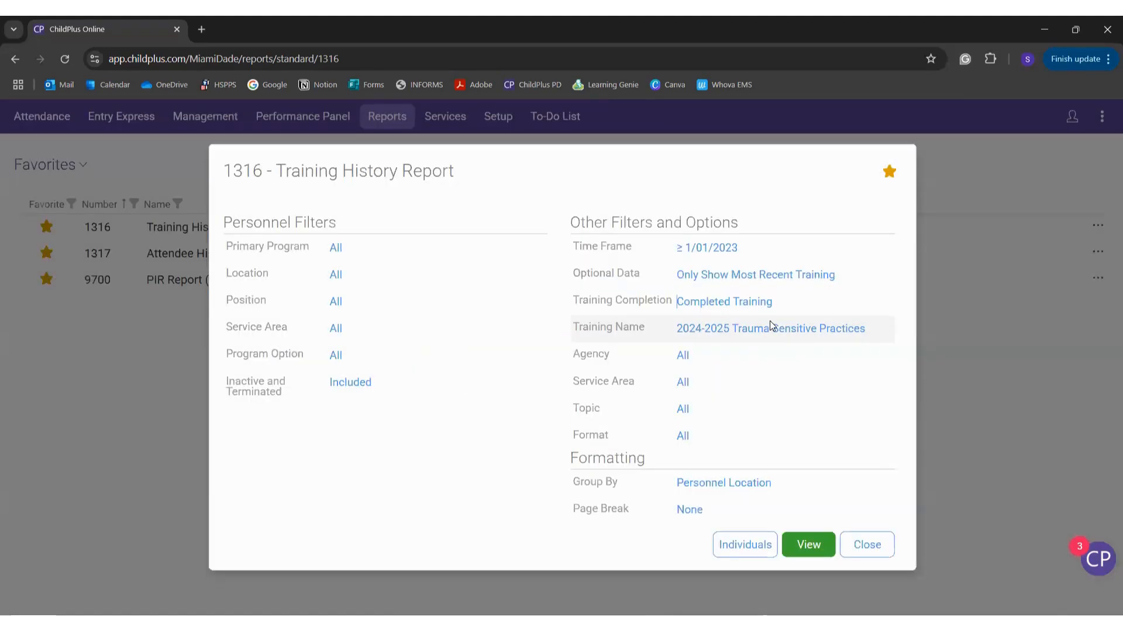
click(770, 329)
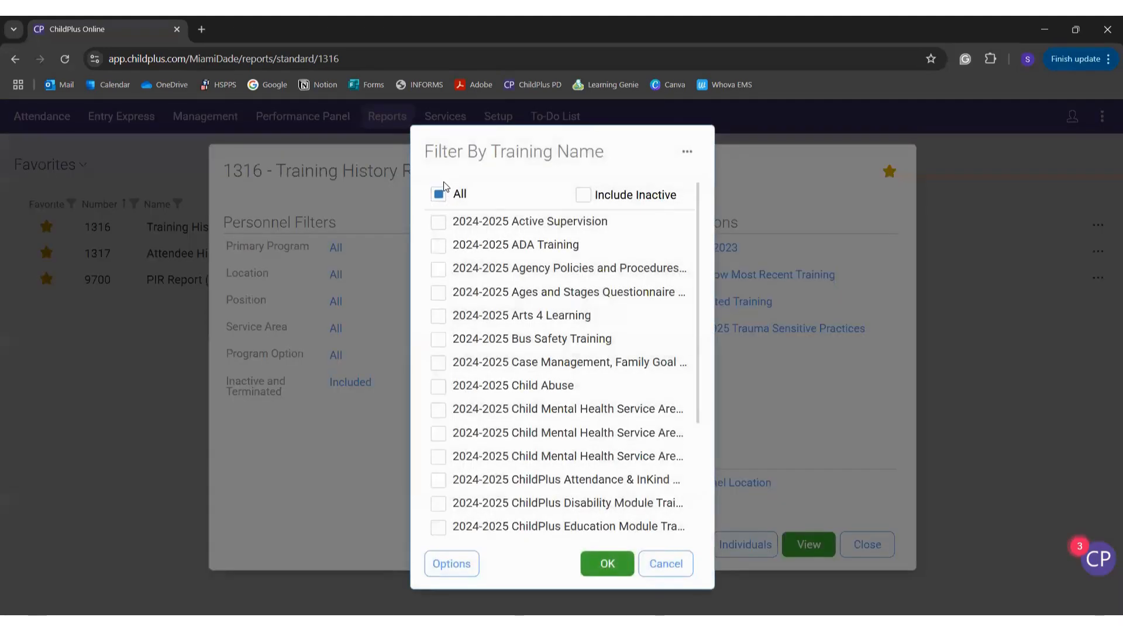
Step: Filter Training Name to only 2024-2025 ChildPlus Professional Development Module Training
click(442, 193)
click(442, 193)
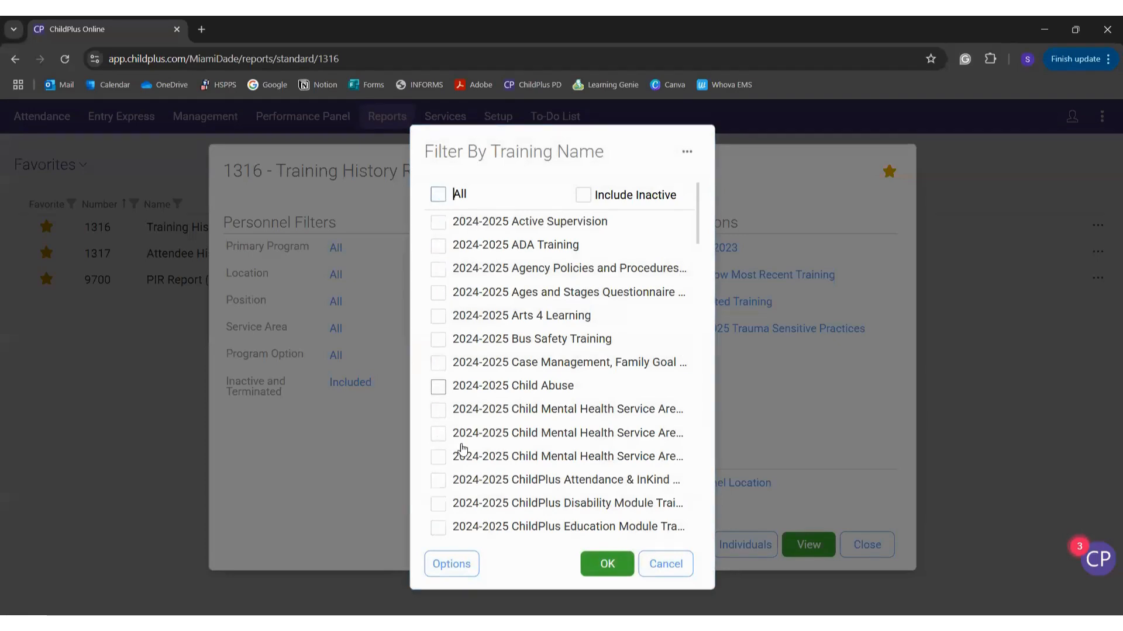
scroll(469, 460, down, 5)
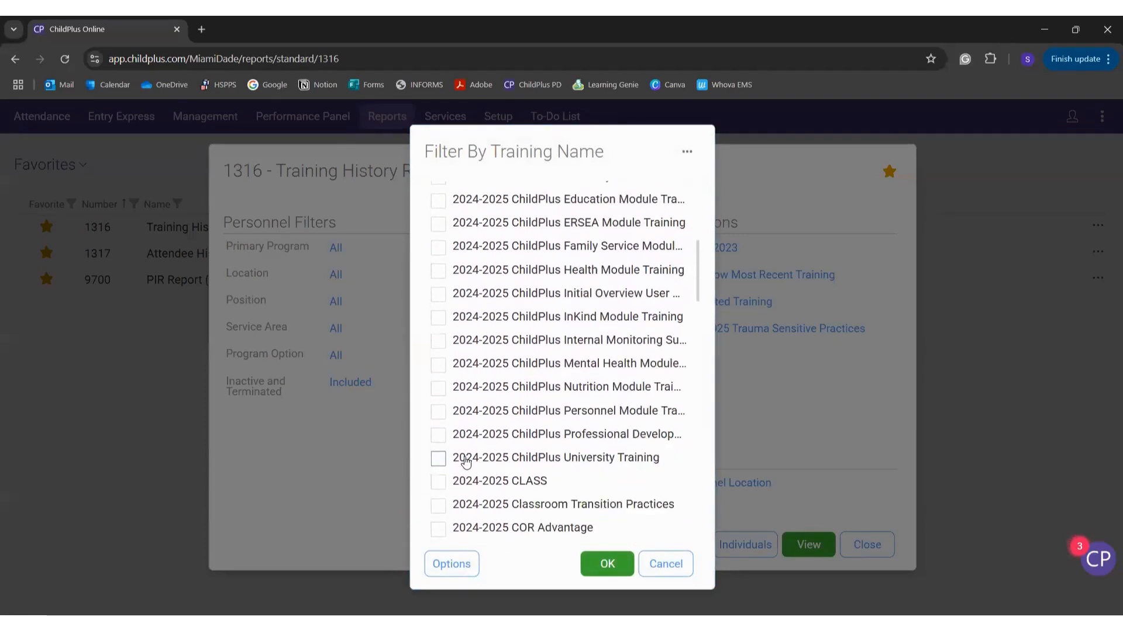
click(438, 436)
click(597, 564)
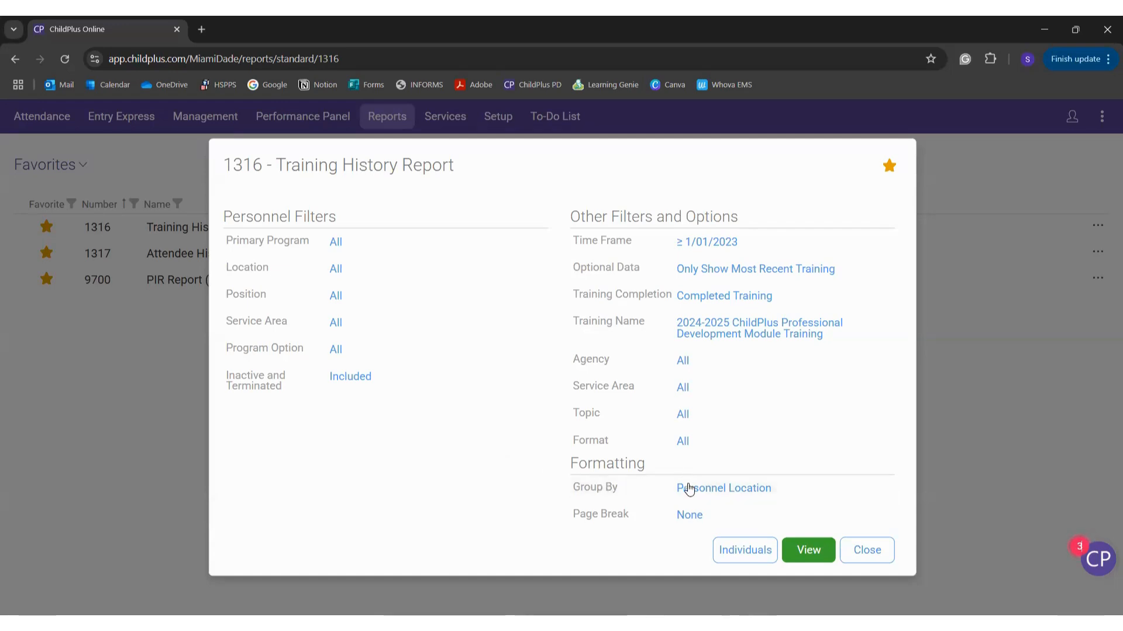
click(792, 492)
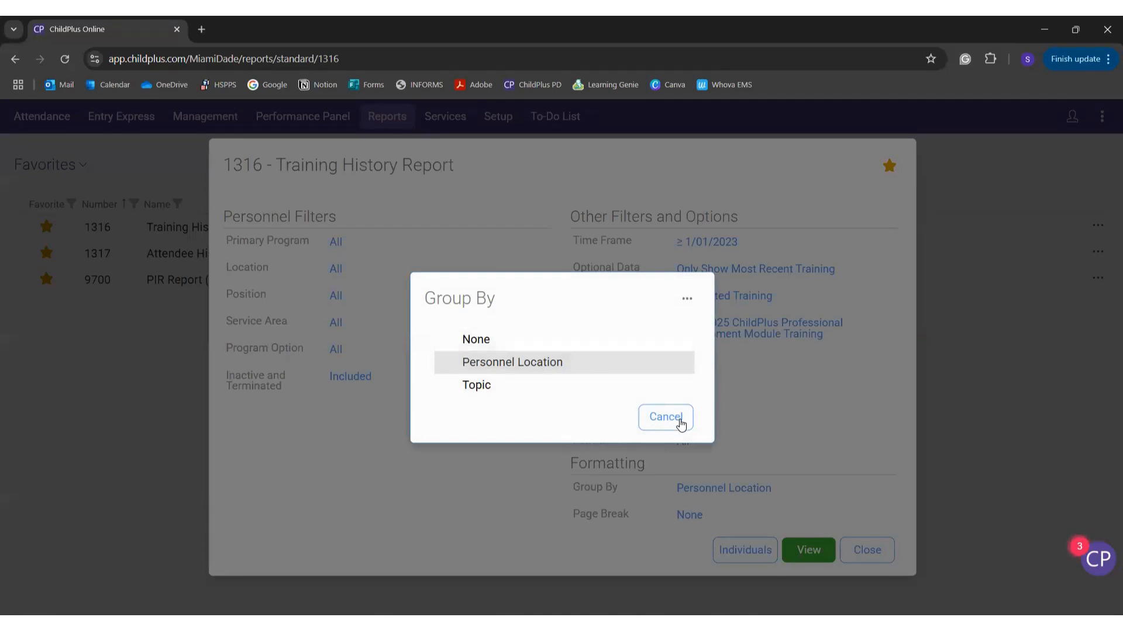
Step: Leave Group By unchanged and Page Break set to None
click(677, 423)
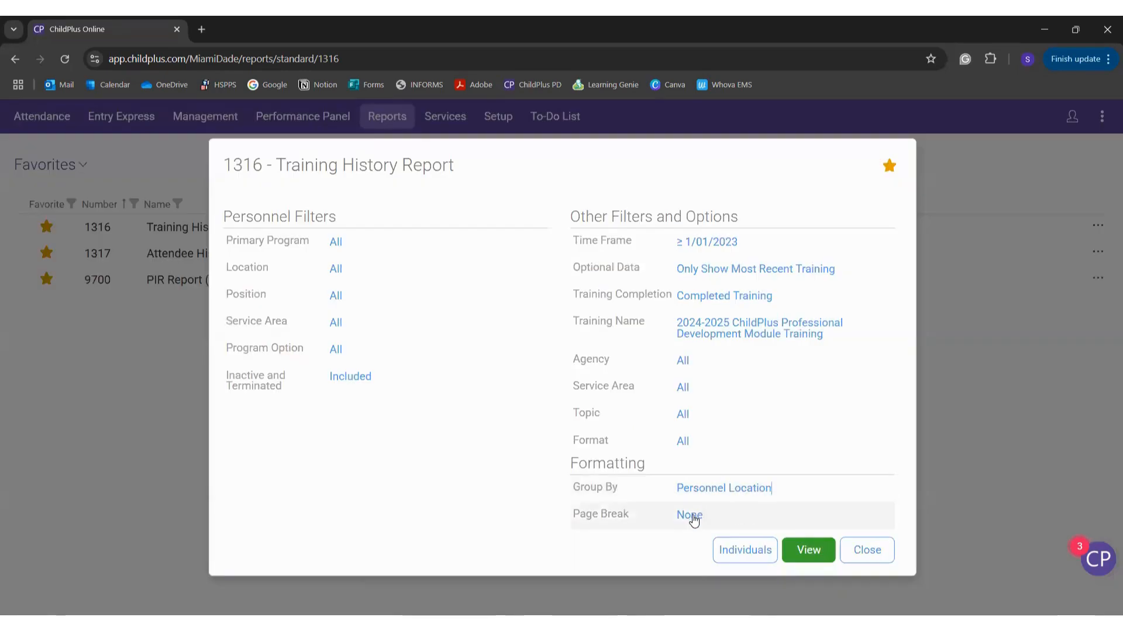
right_click(692, 515)
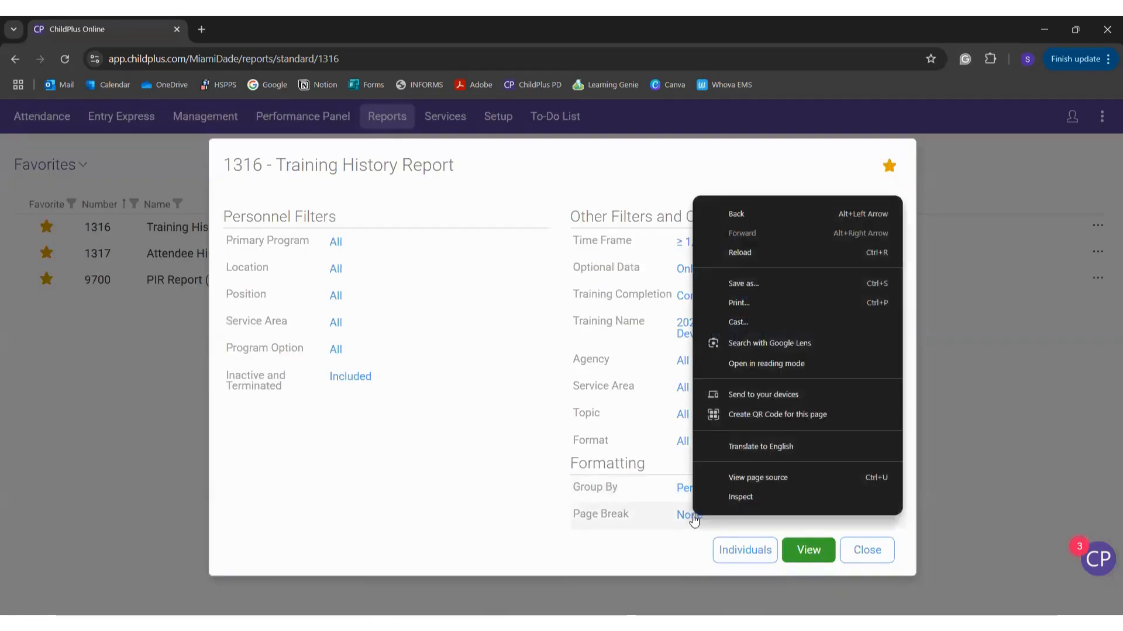
click(693, 515)
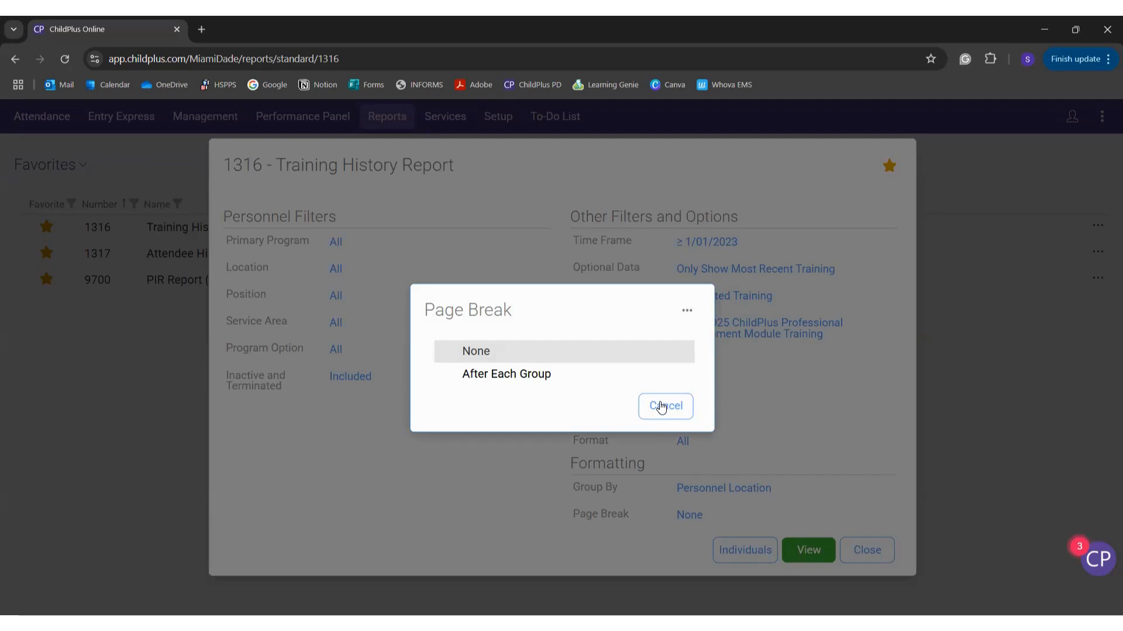
click(662, 407)
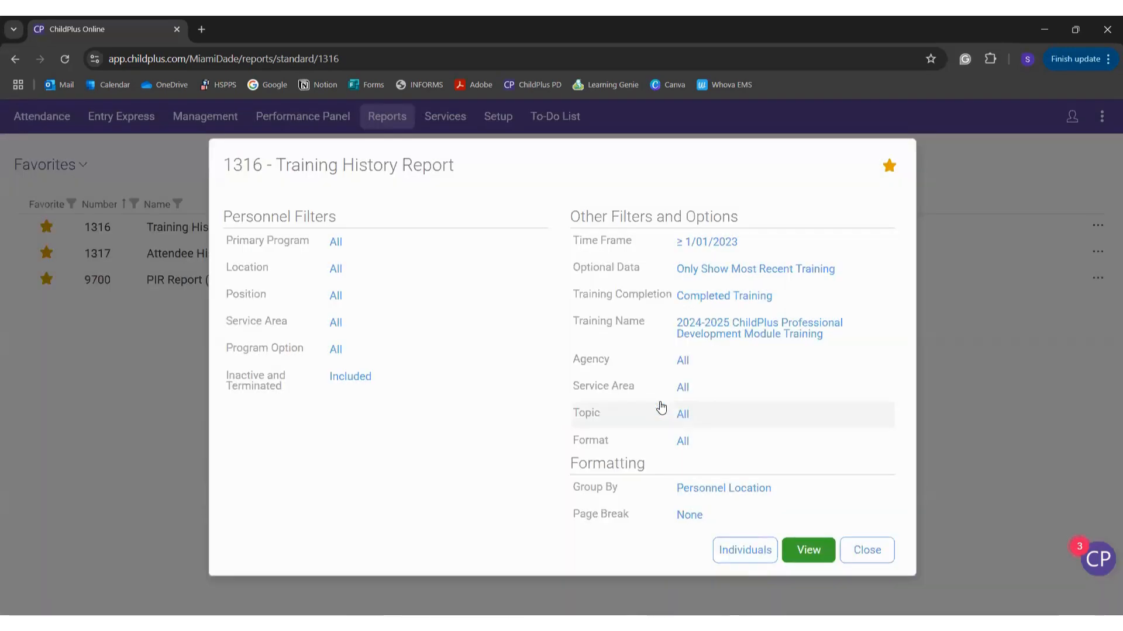
Step: Set the time frame to On 5/19/2025 and generate the Training History Report
click(695, 248)
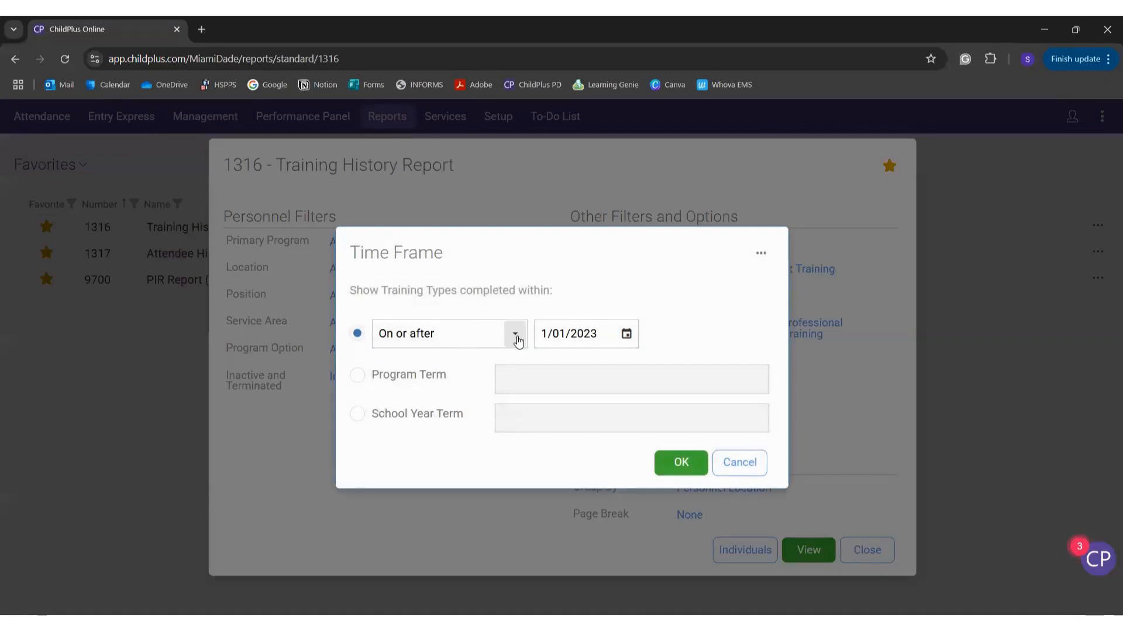
click(517, 342)
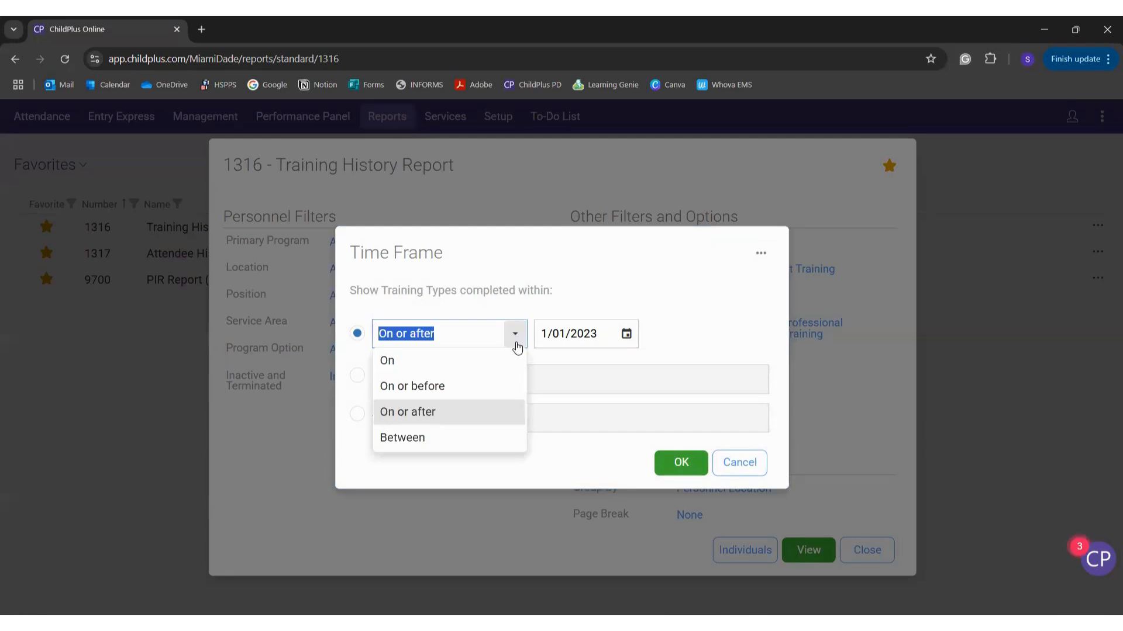
click(514, 359)
click(628, 334)
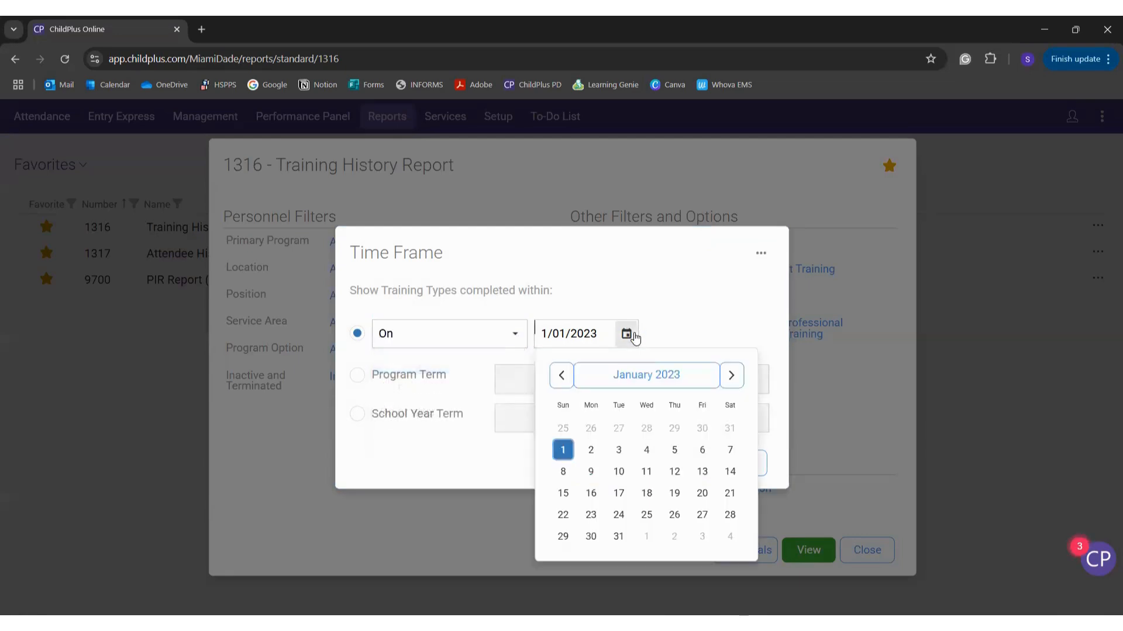
click(672, 391)
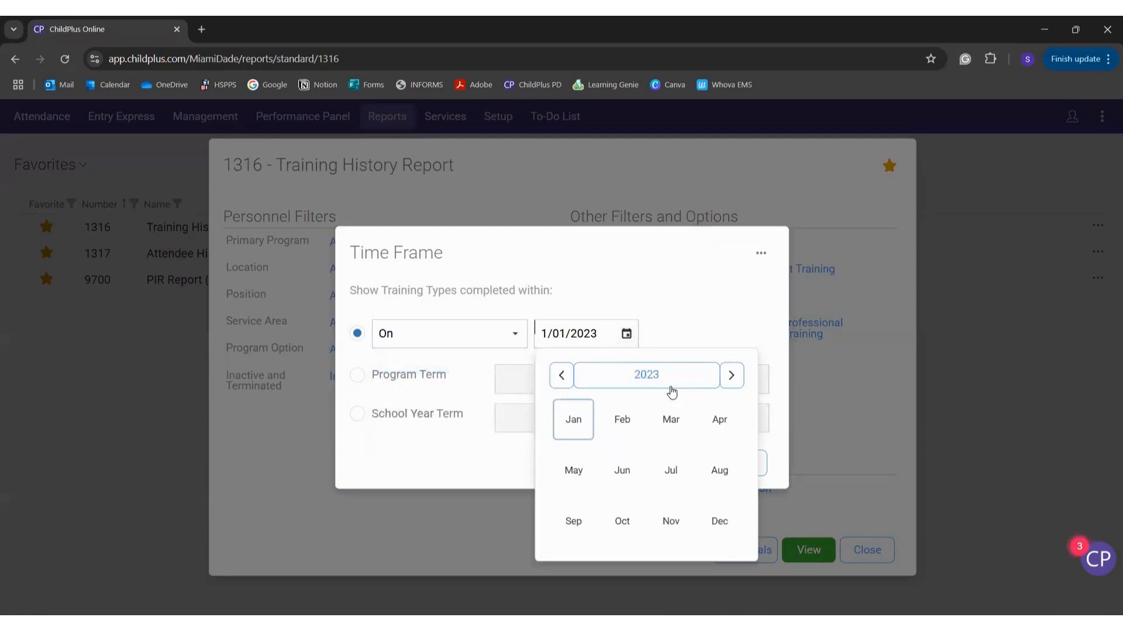
click(674, 386)
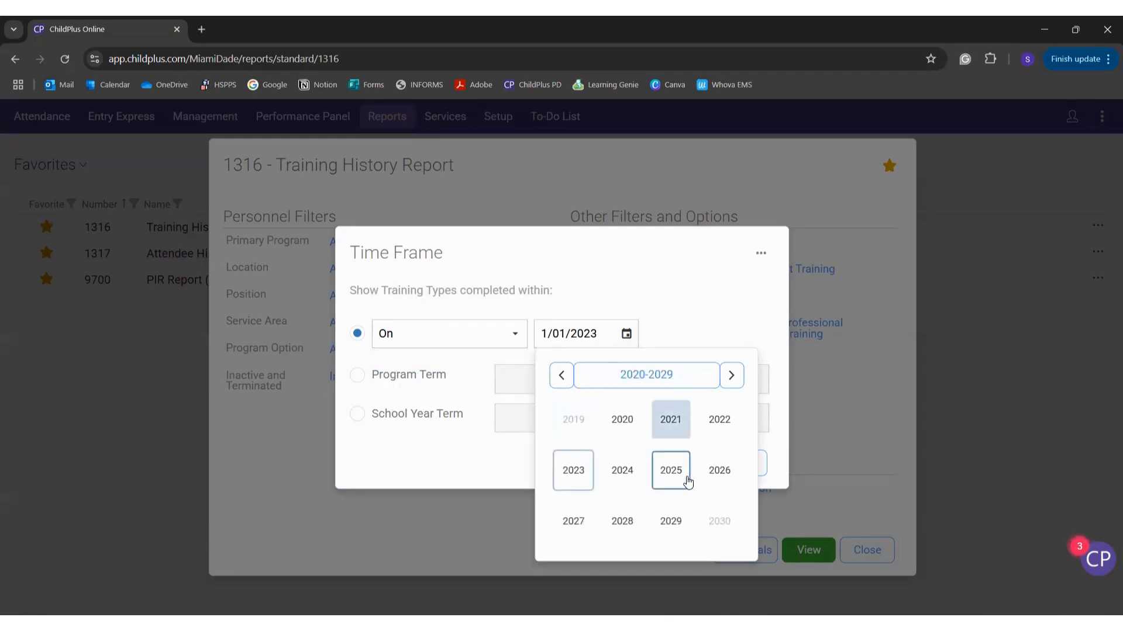
click(687, 483)
click(586, 475)
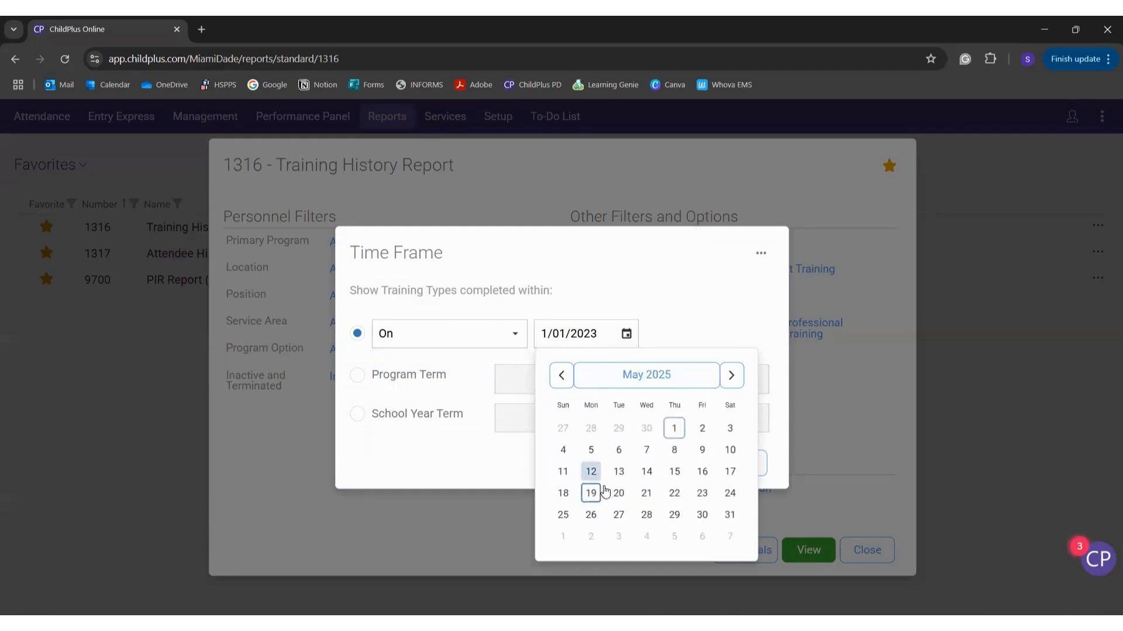
click(591, 494)
click(678, 461)
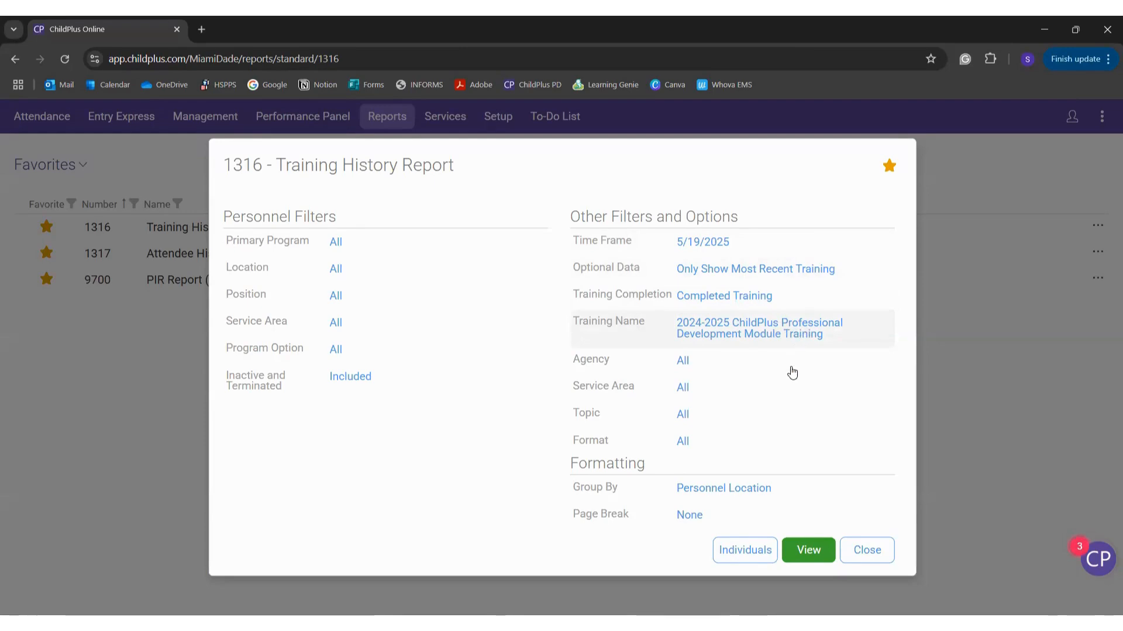
click(796, 554)
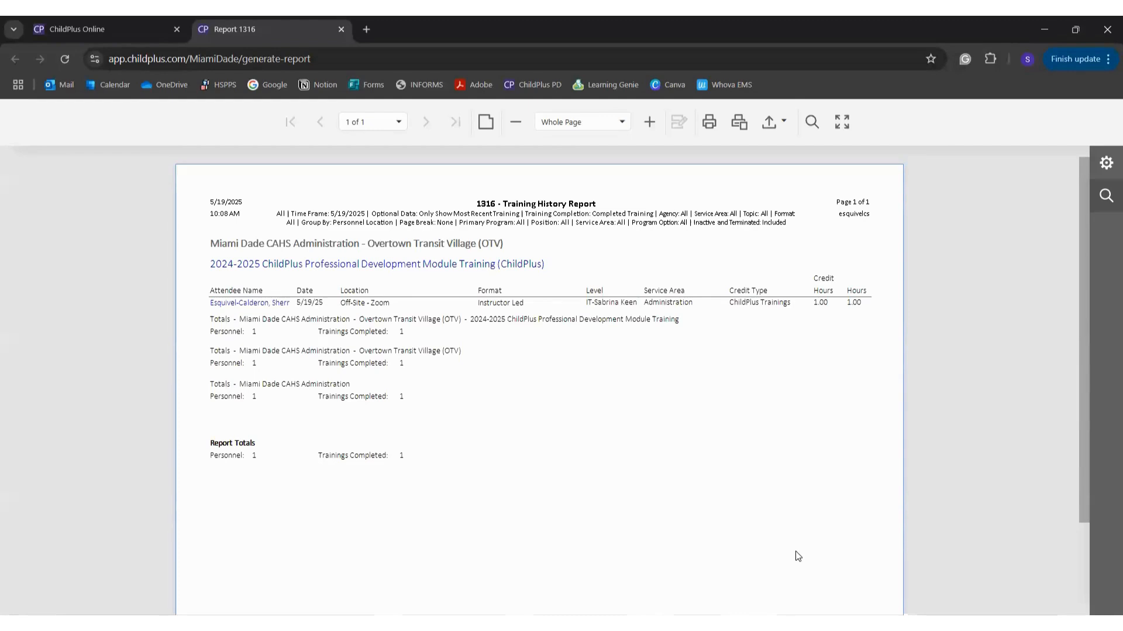
Step: Review report 1316: the 5/19/25 Off-Site - Zoom entry, 1.00 credit hours, one personnel
scroll(798, 556, down, 2)
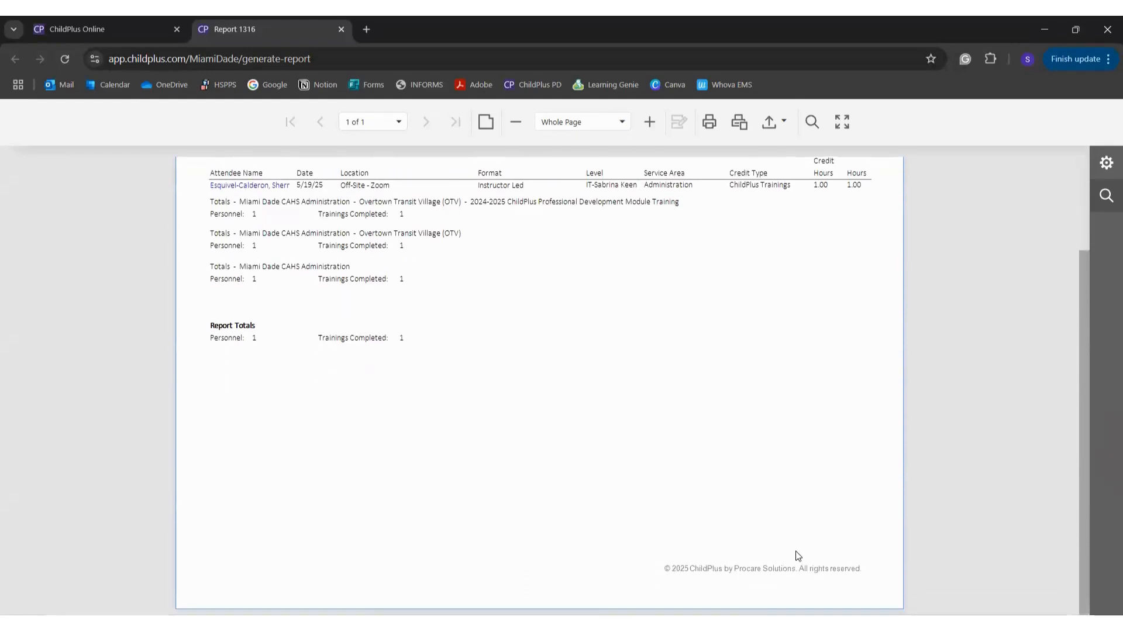
scroll(798, 556, up, 2)
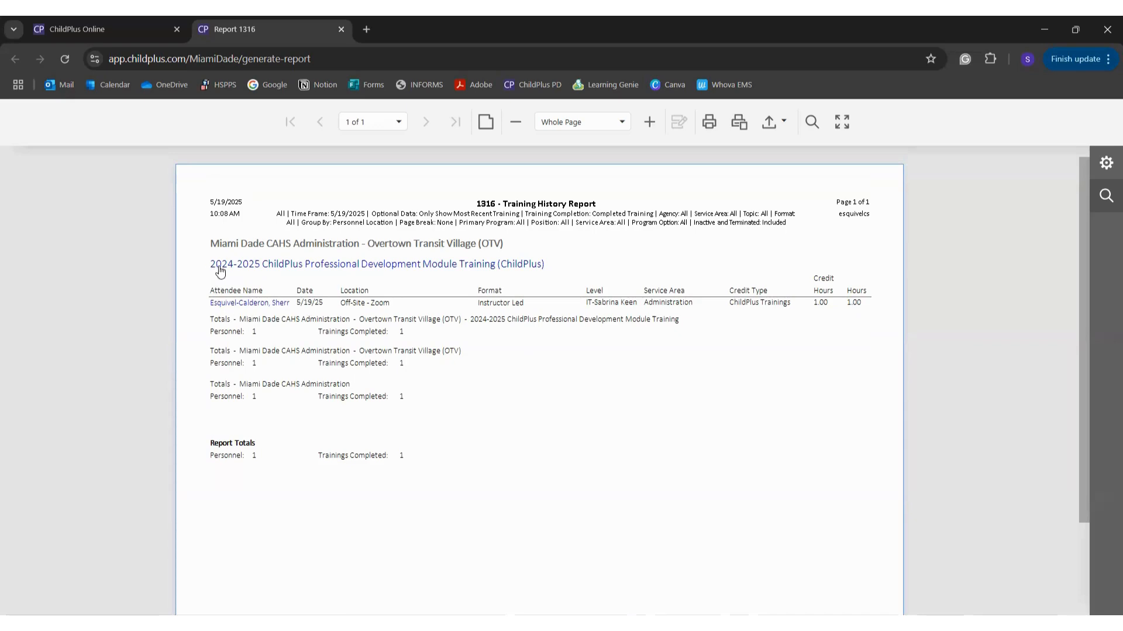
Step: Open the PD Module training's record from report 1316 in a new tab
click(391, 268)
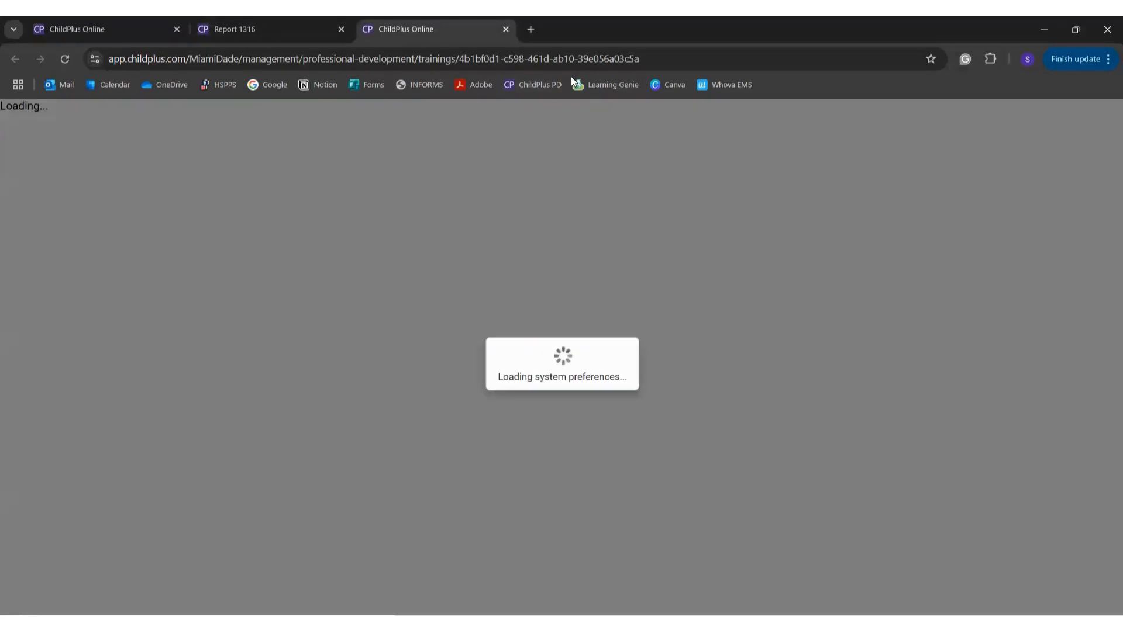
key(ctrl+shift+Tab)
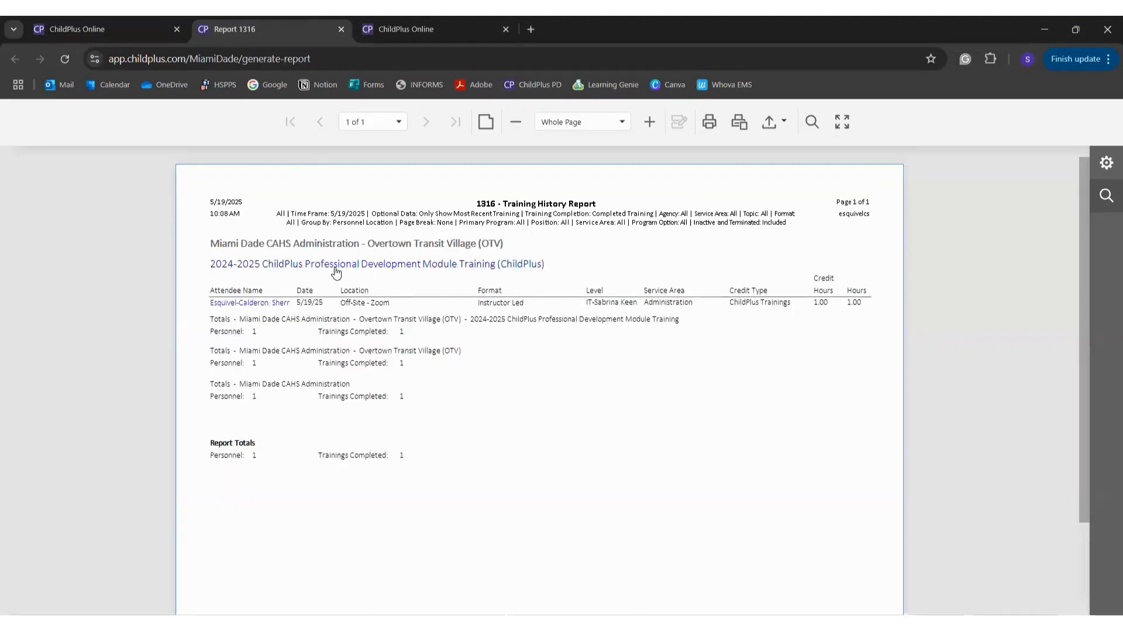
click(483, 22)
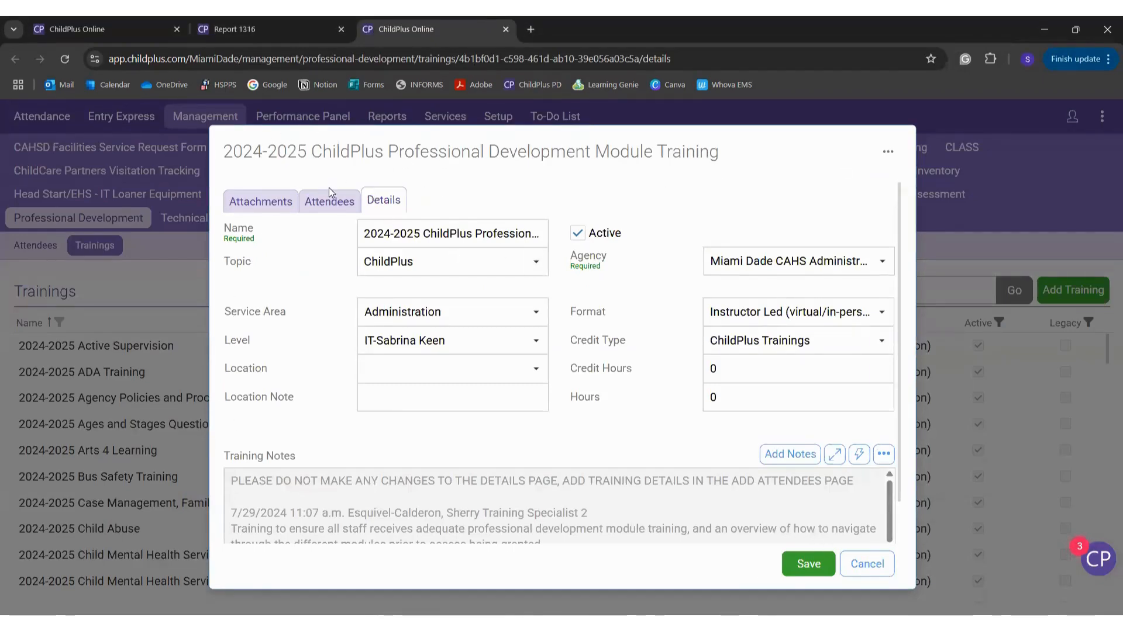
scroll(331, 351, down, 1)
scroll(330, 358, up, 1)
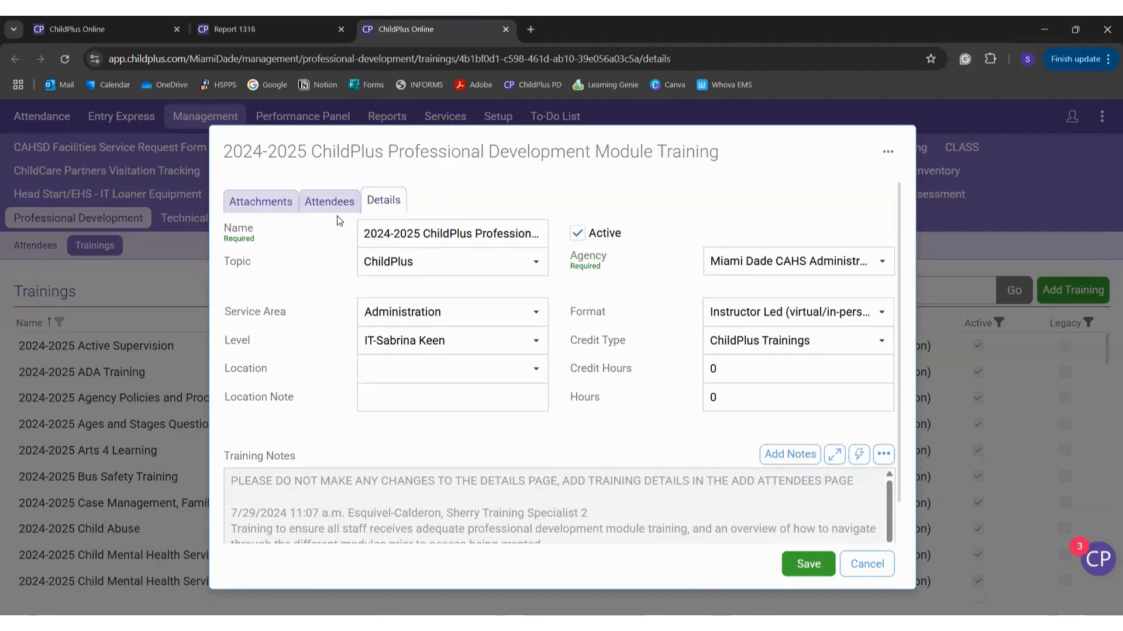
Step: Check the training's attendee list, then return to the Report 1316 tab
click(334, 207)
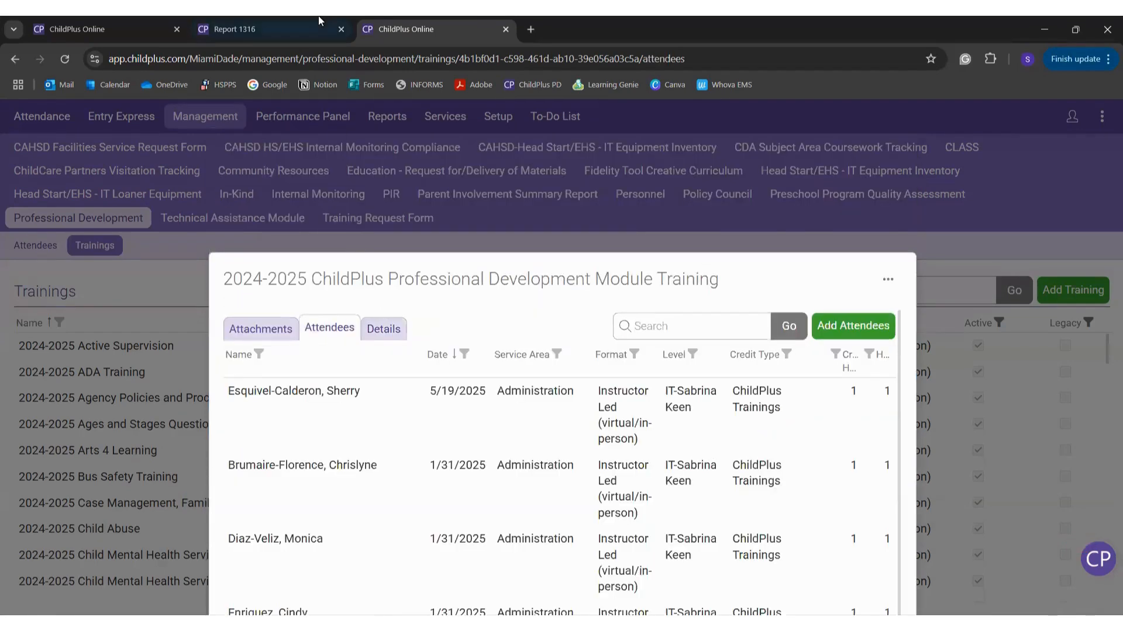
double_click(532, 290)
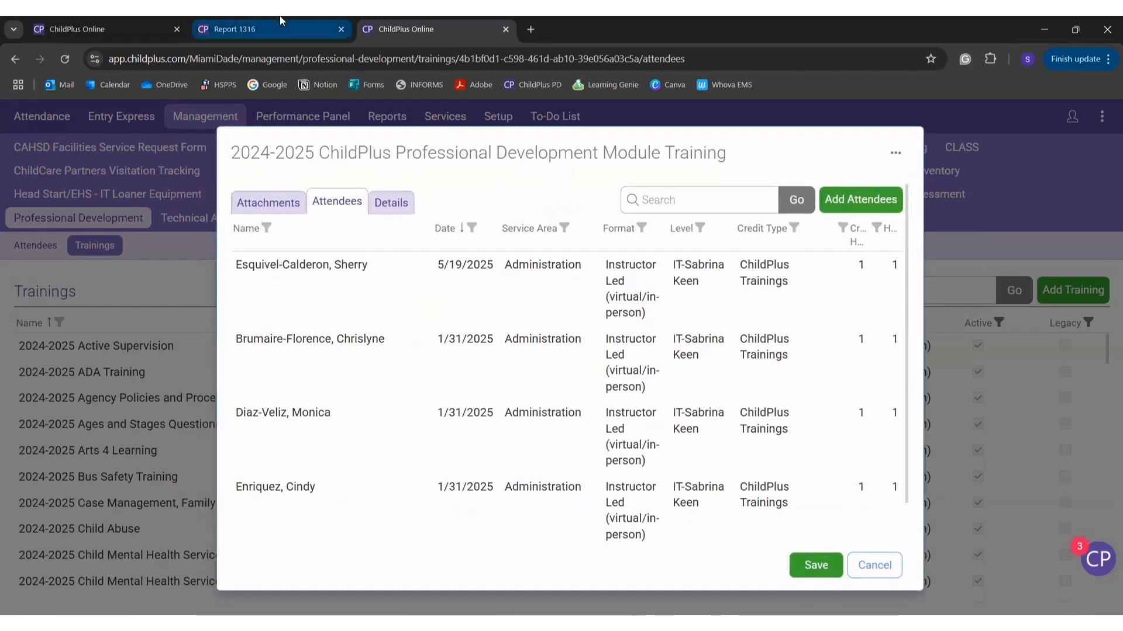
mouse_move(279, 21)
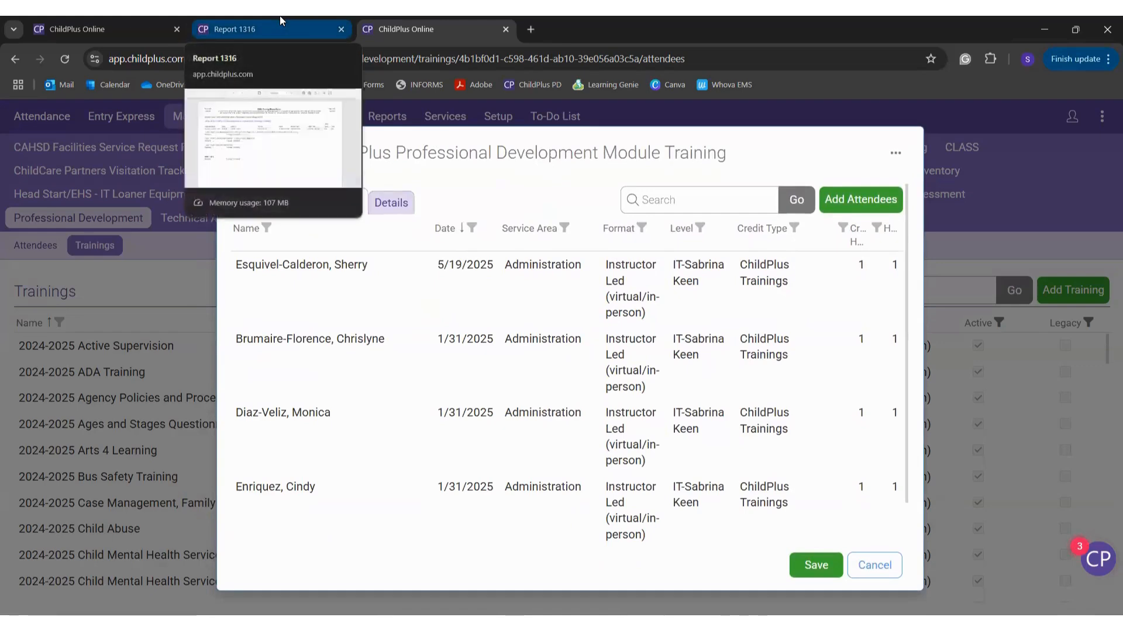
click(212, 16)
click(370, 20)
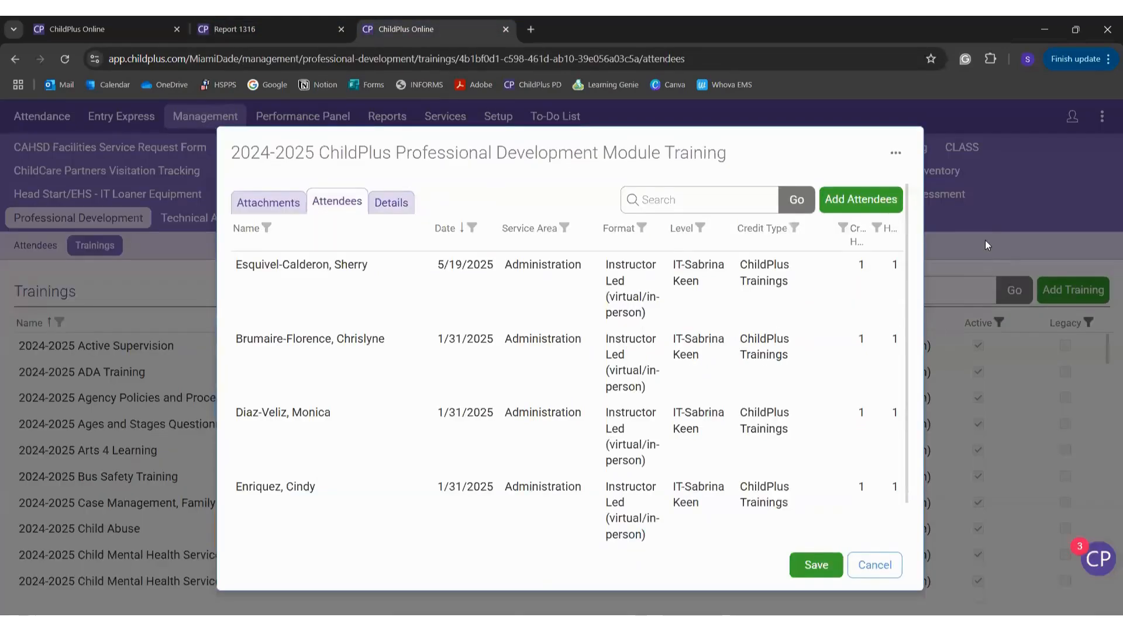
click(304, 21)
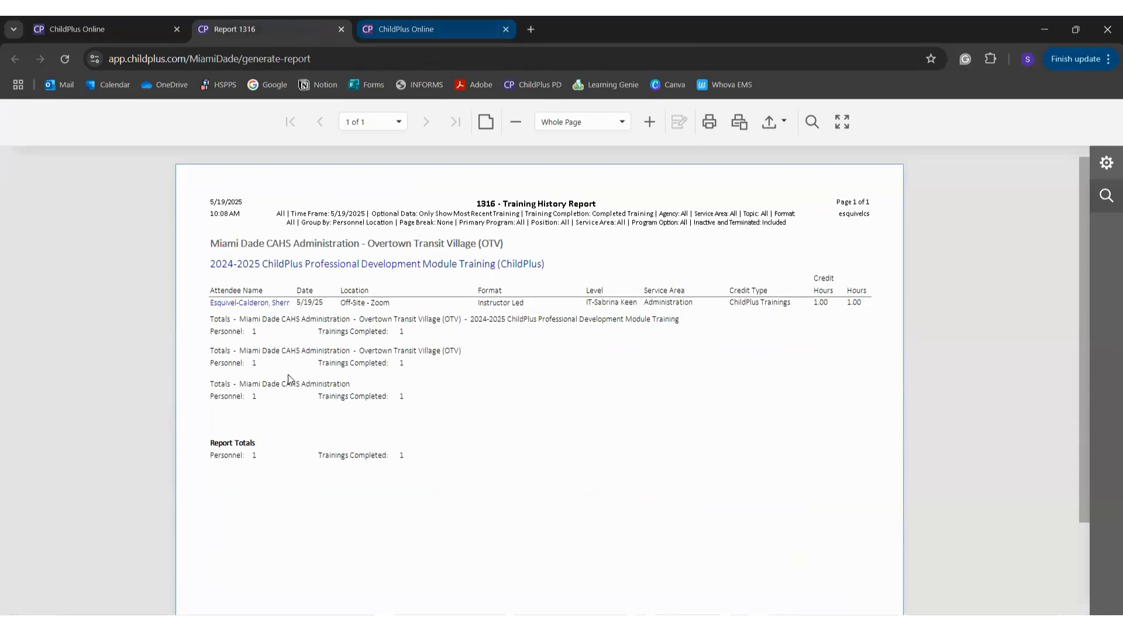
Step: Check the attendee's 5/19/2025 PD Module training entry, cancel it, and close the attendee tab
click(256, 306)
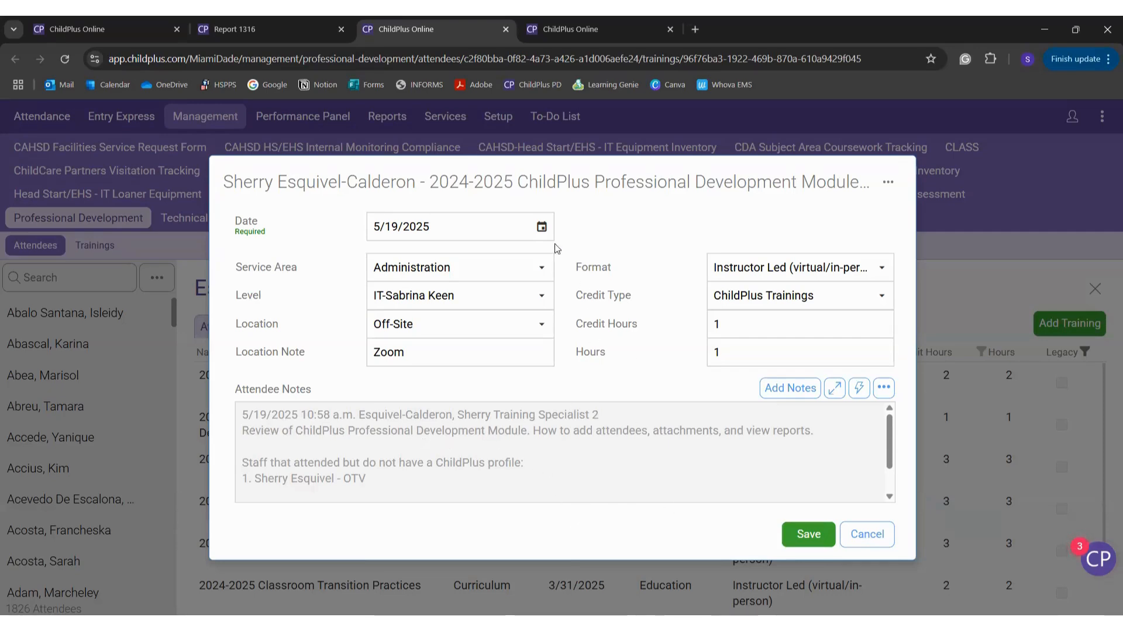
click(866, 534)
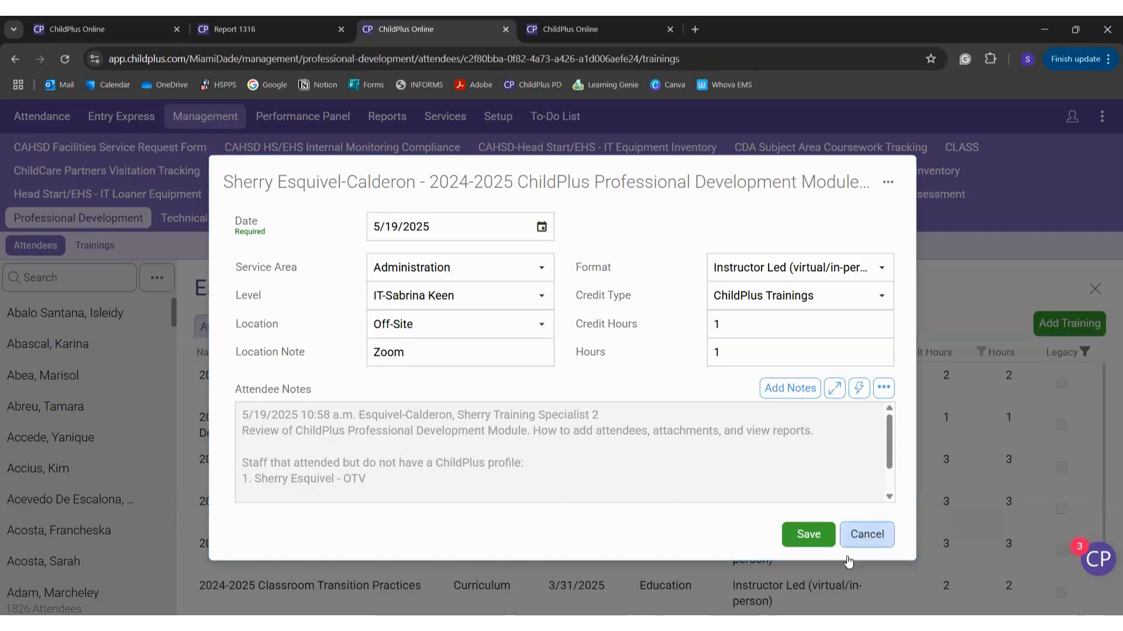
scroll(809, 591, down, 2)
scroll(810, 591, up, 2)
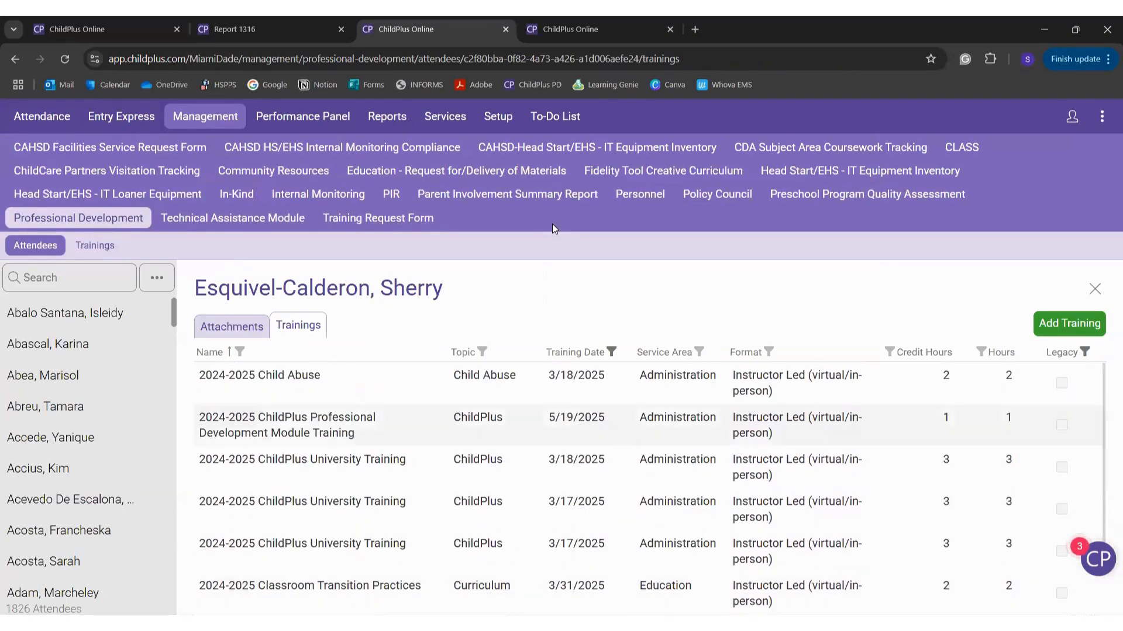
click(507, 29)
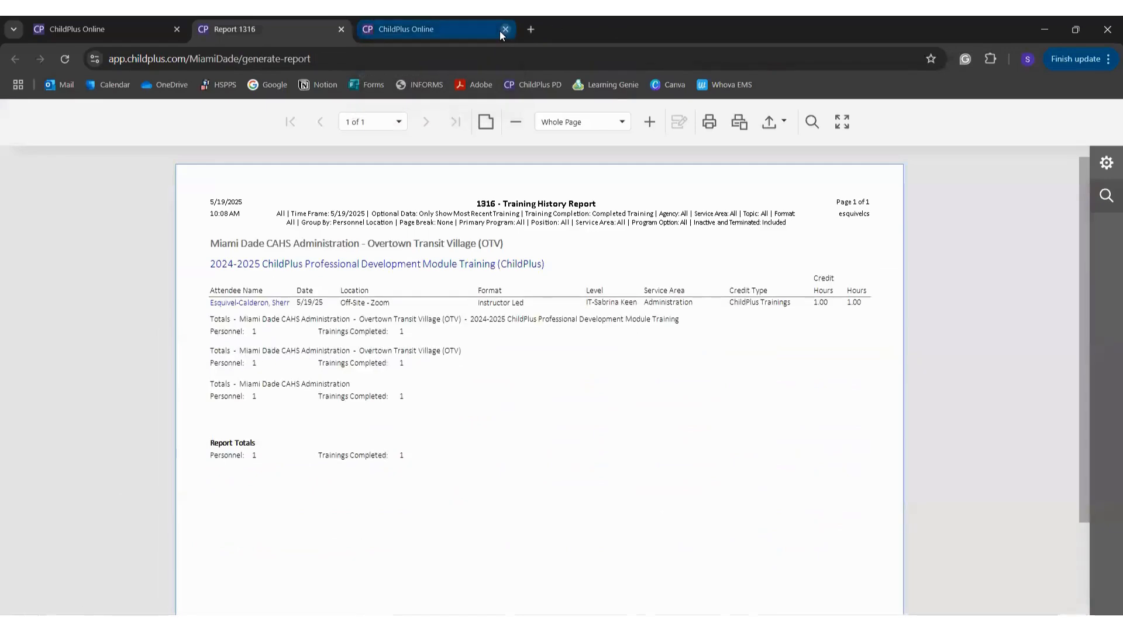
Step: Close the training record and 1316 options, then open report 1317's location settings
click(503, 35)
click(506, 33)
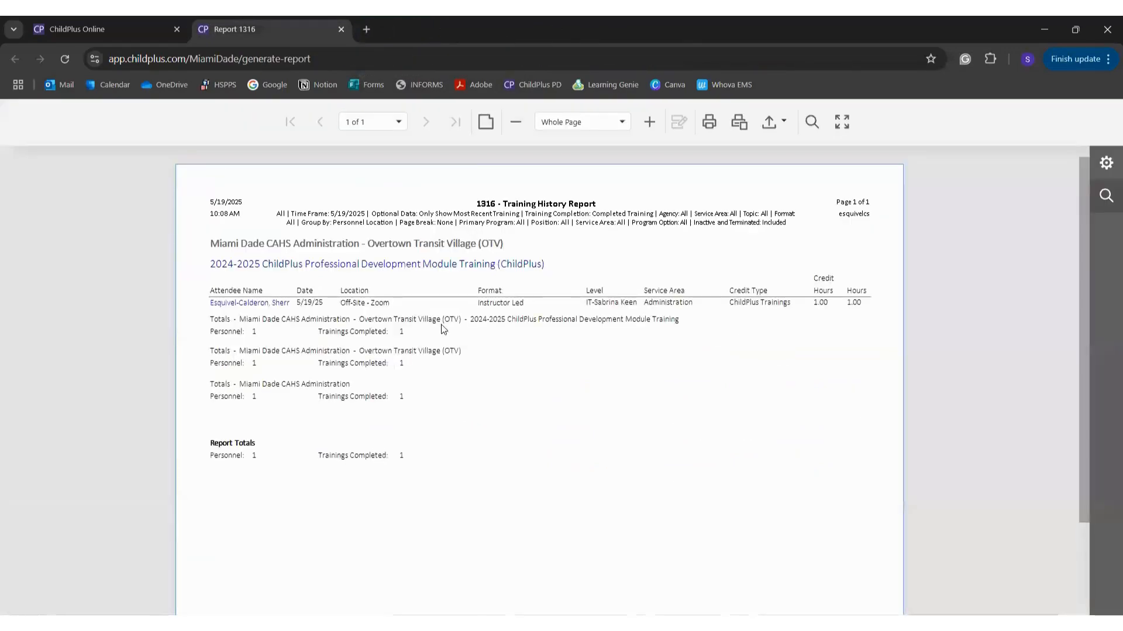
click(153, 22)
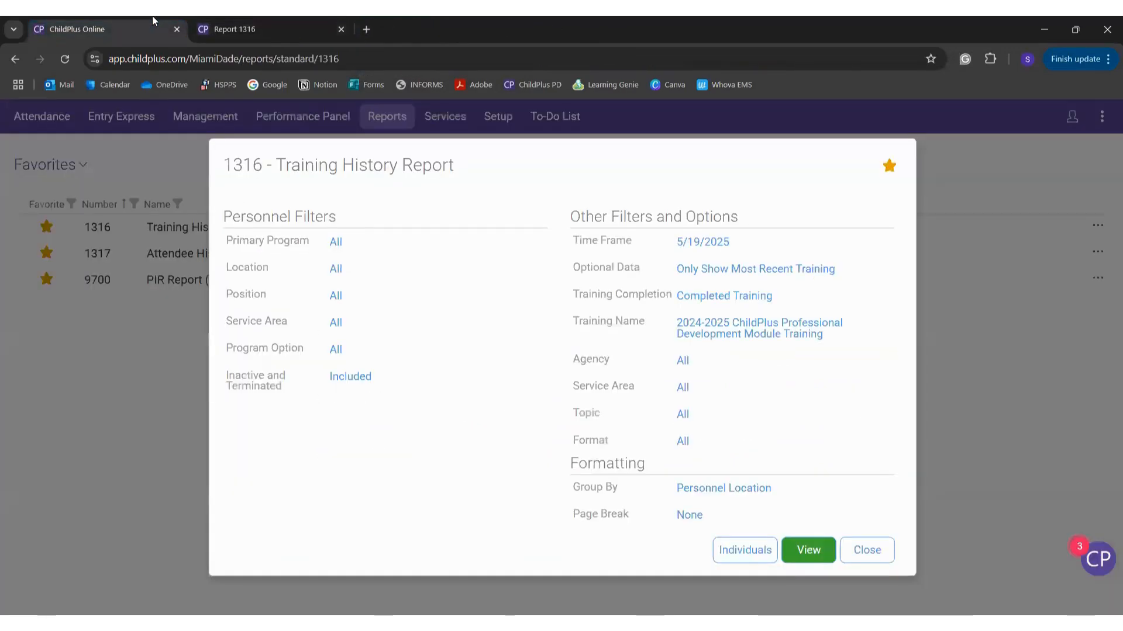
click(862, 550)
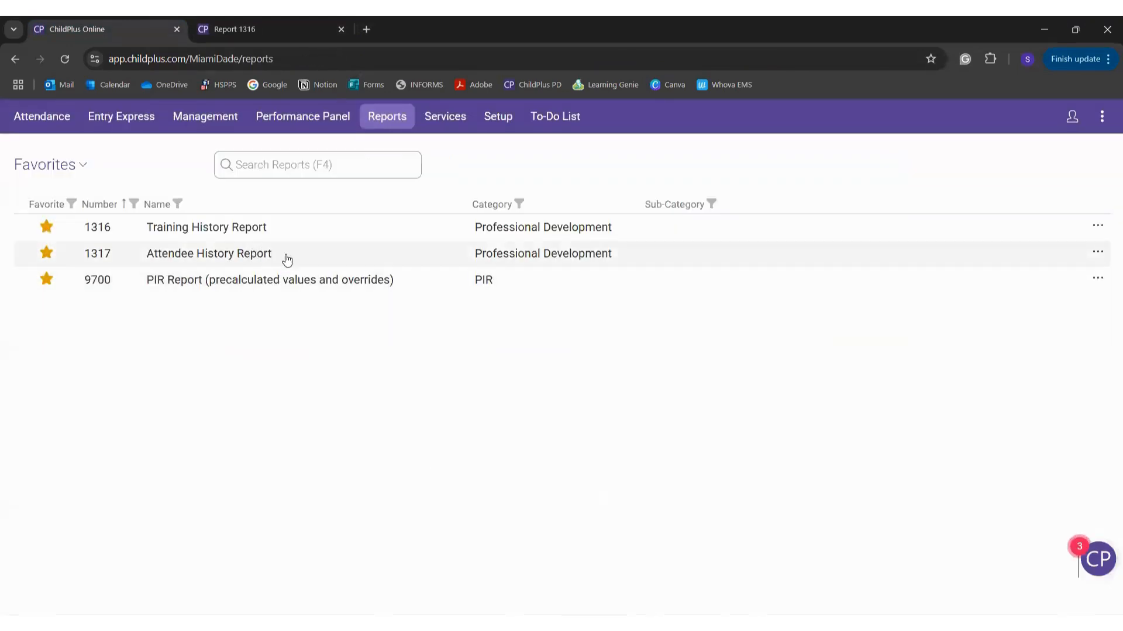
click(295, 255)
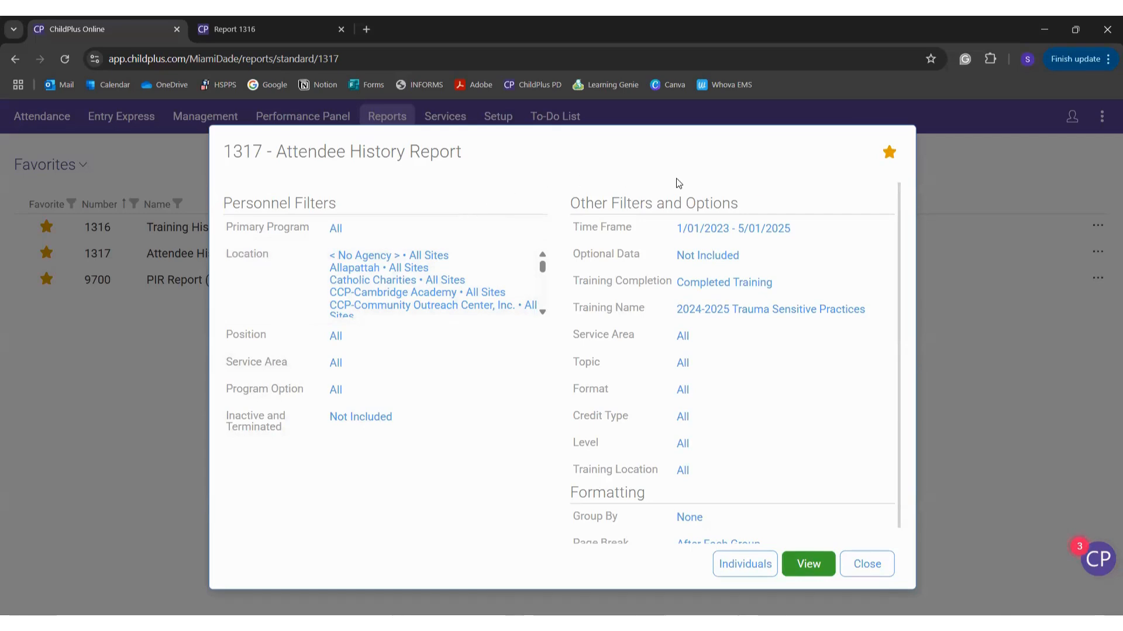
click(456, 293)
Step: Include all locations and set the time frame to On 5/19/2025
click(444, 196)
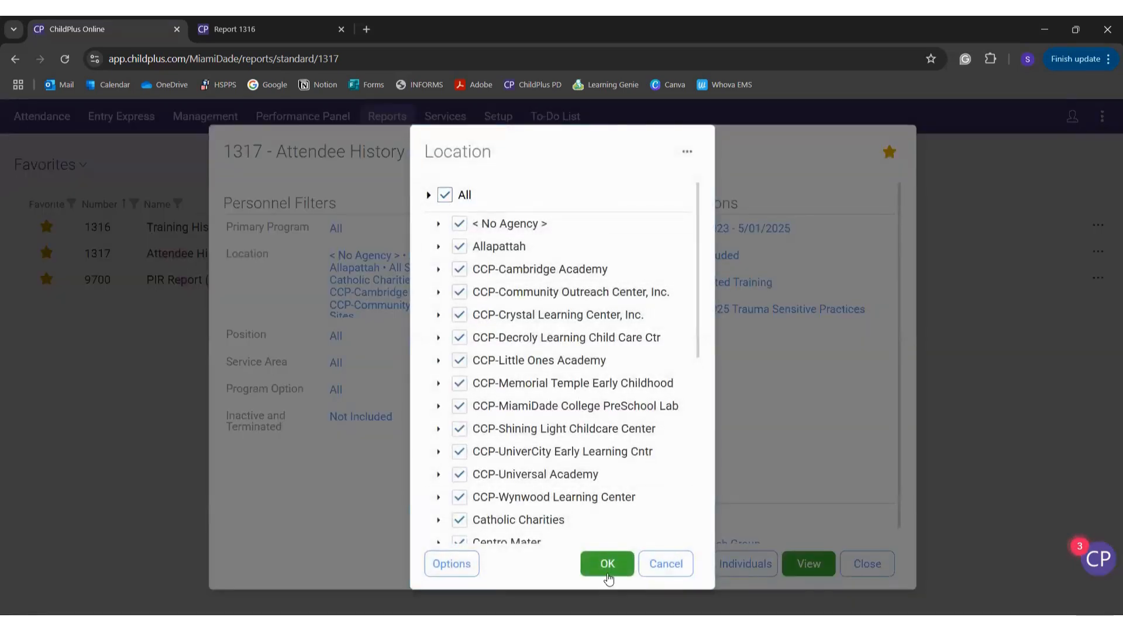
click(608, 565)
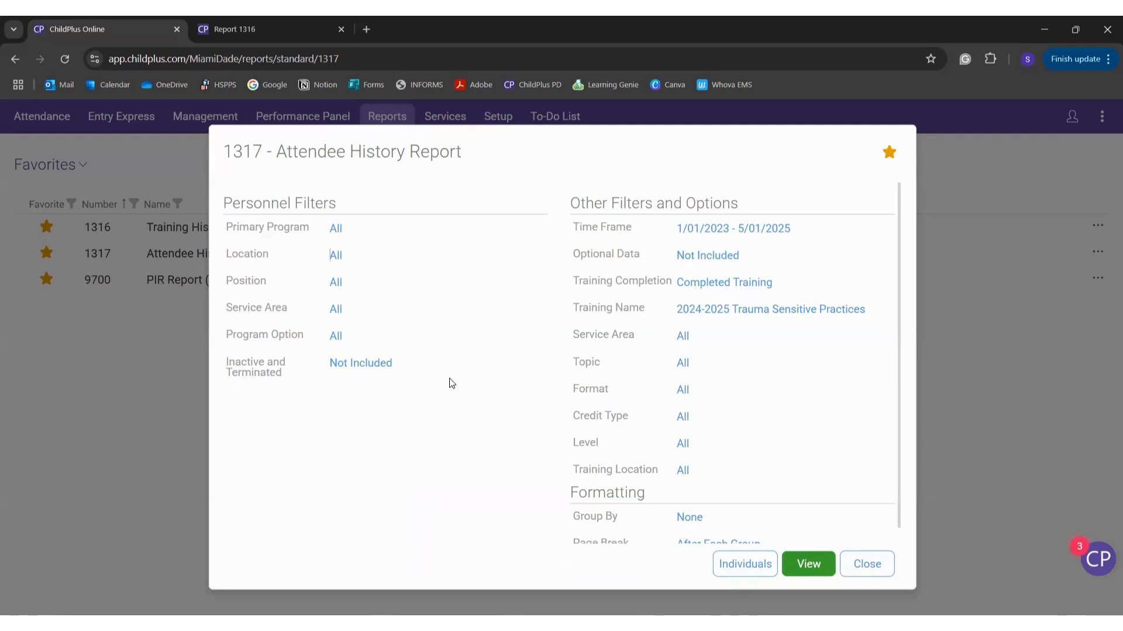
click(689, 227)
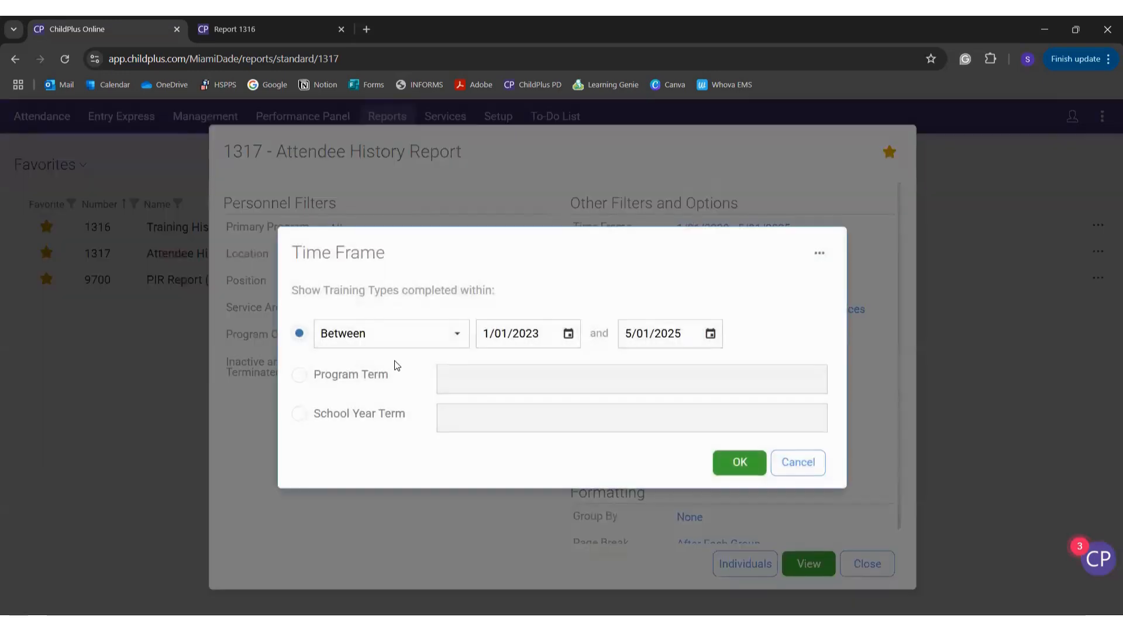
click(456, 344)
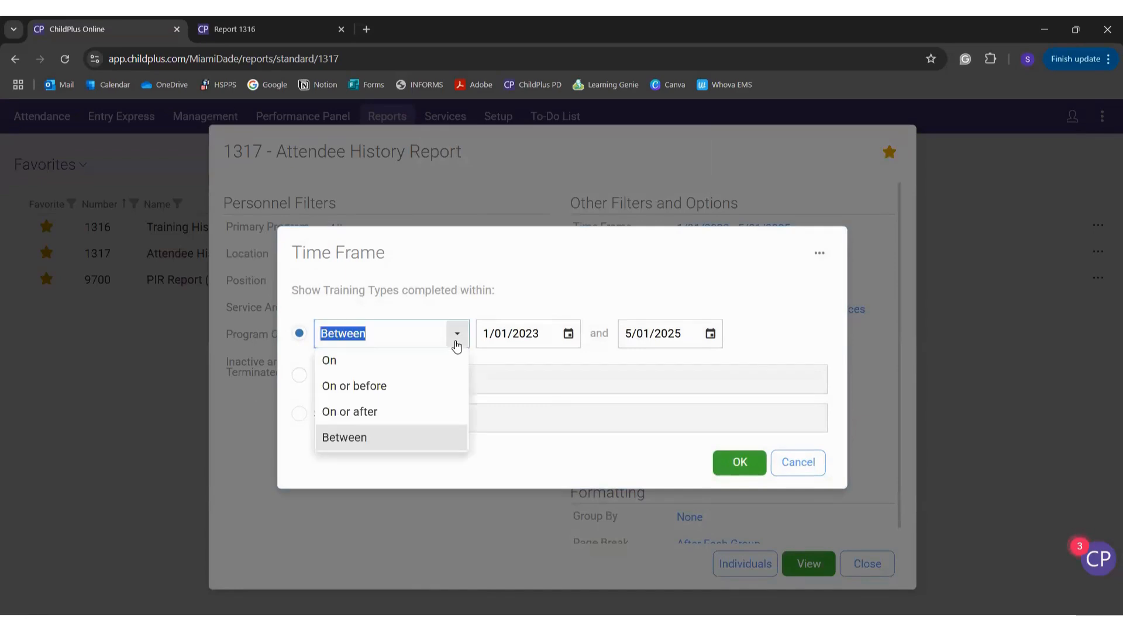
click(441, 411)
click(629, 337)
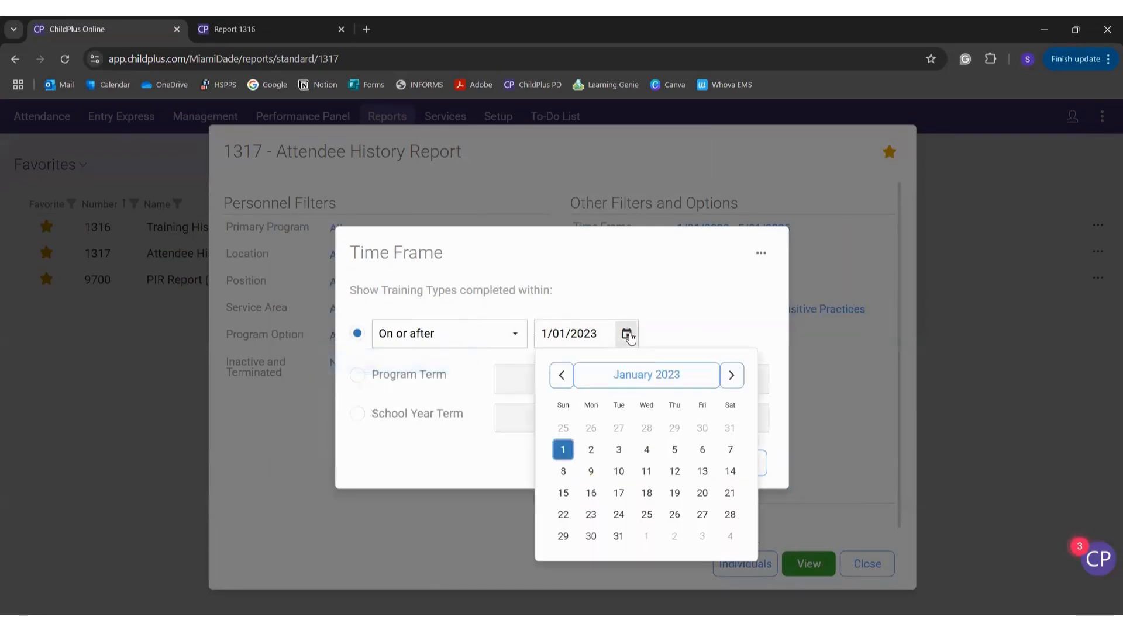
click(676, 377)
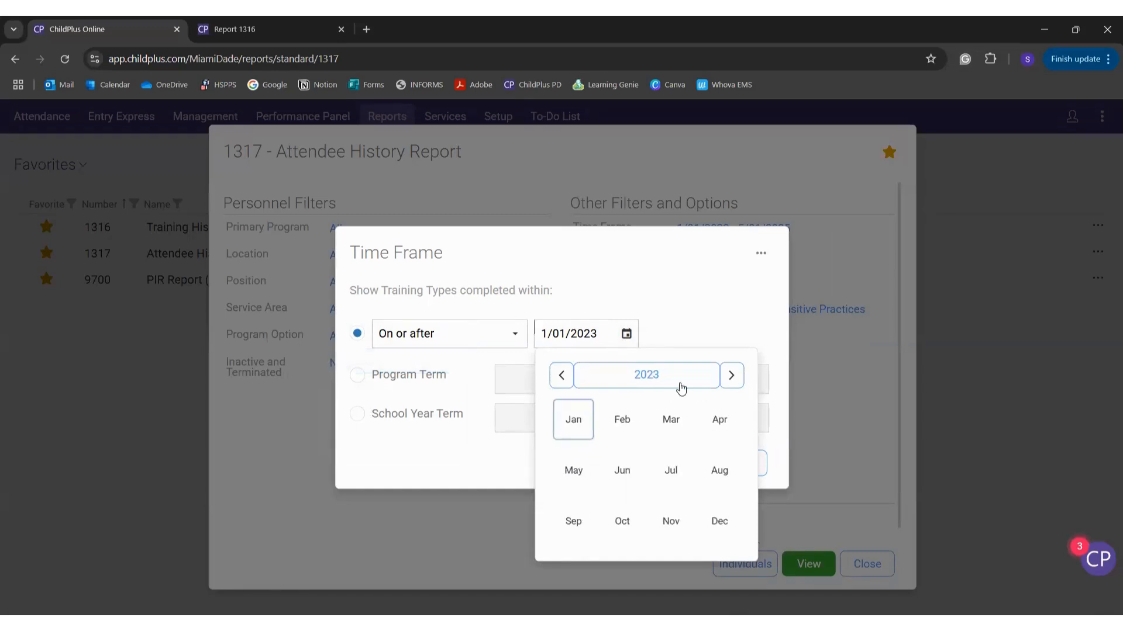
click(669, 377)
click(675, 463)
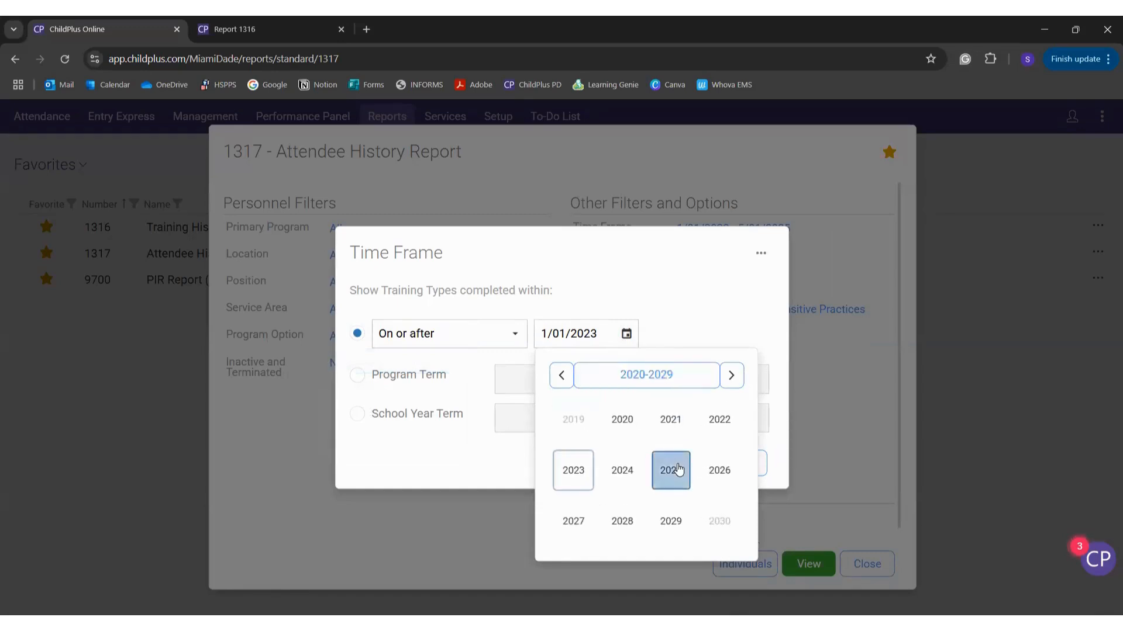
click(579, 466)
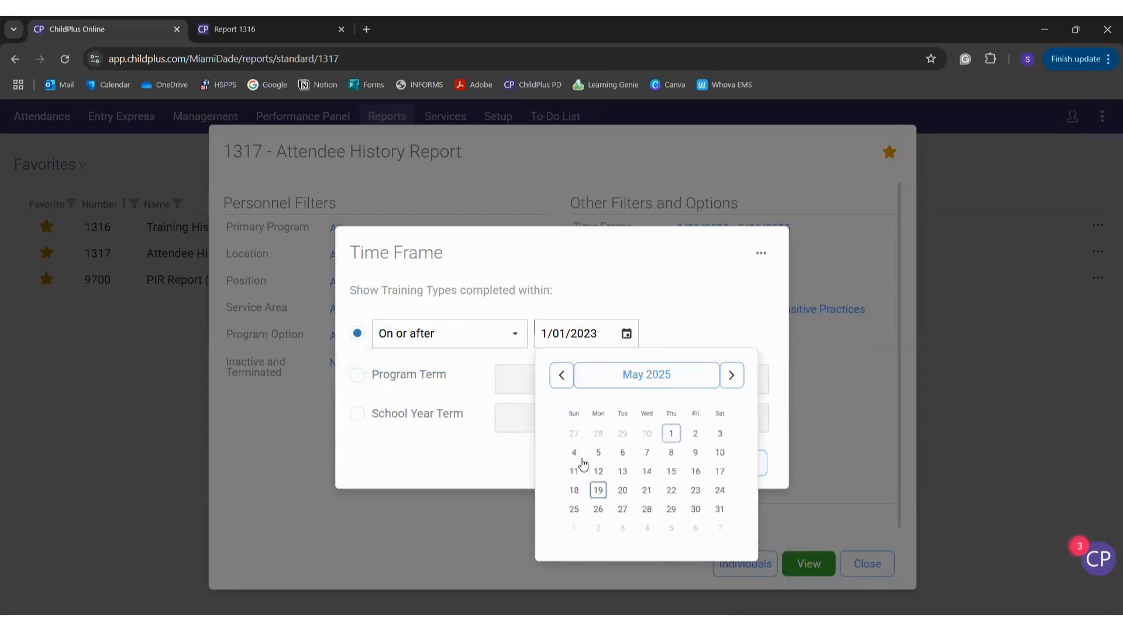
click(596, 490)
click(678, 464)
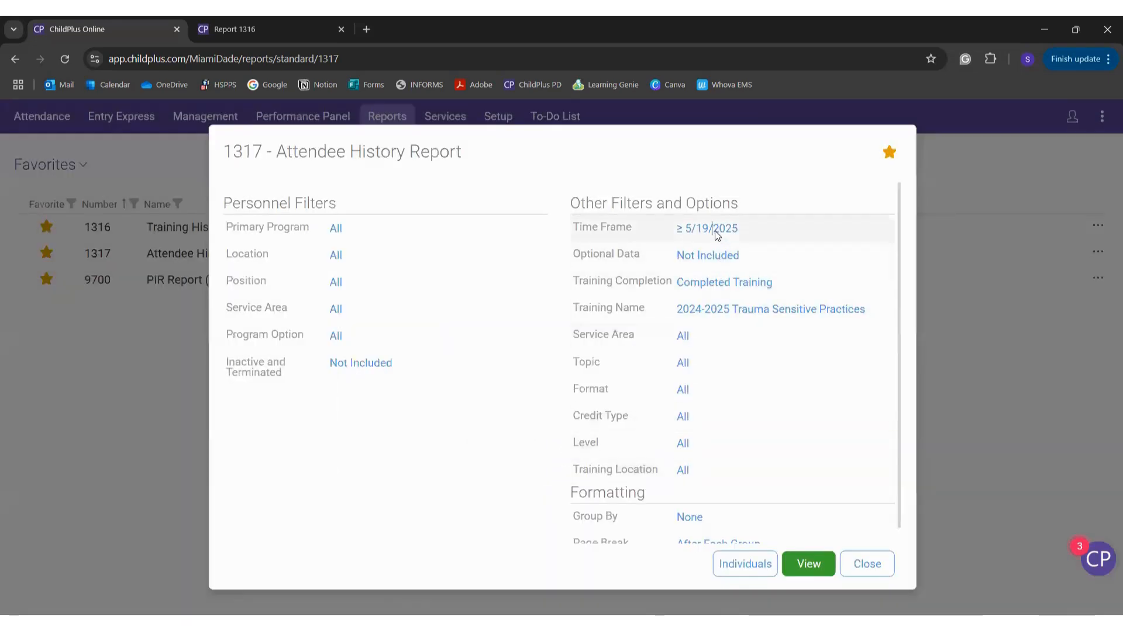
click(717, 239)
click(512, 334)
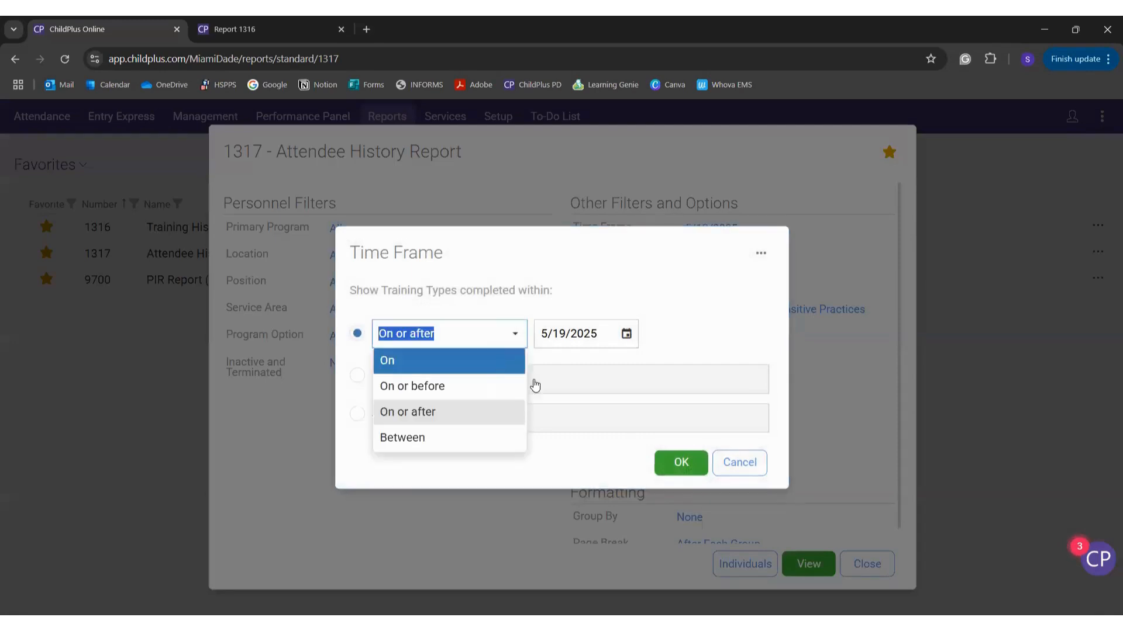
click(497, 360)
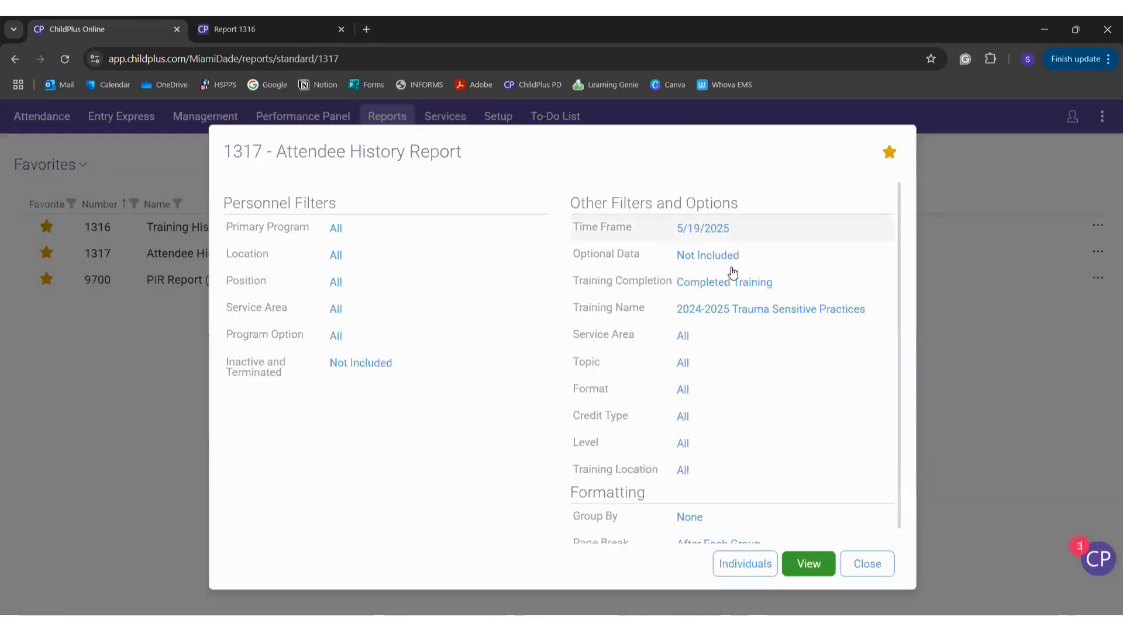
Step: Add Attendee Notes as optional data and keep completed trainings only
click(715, 256)
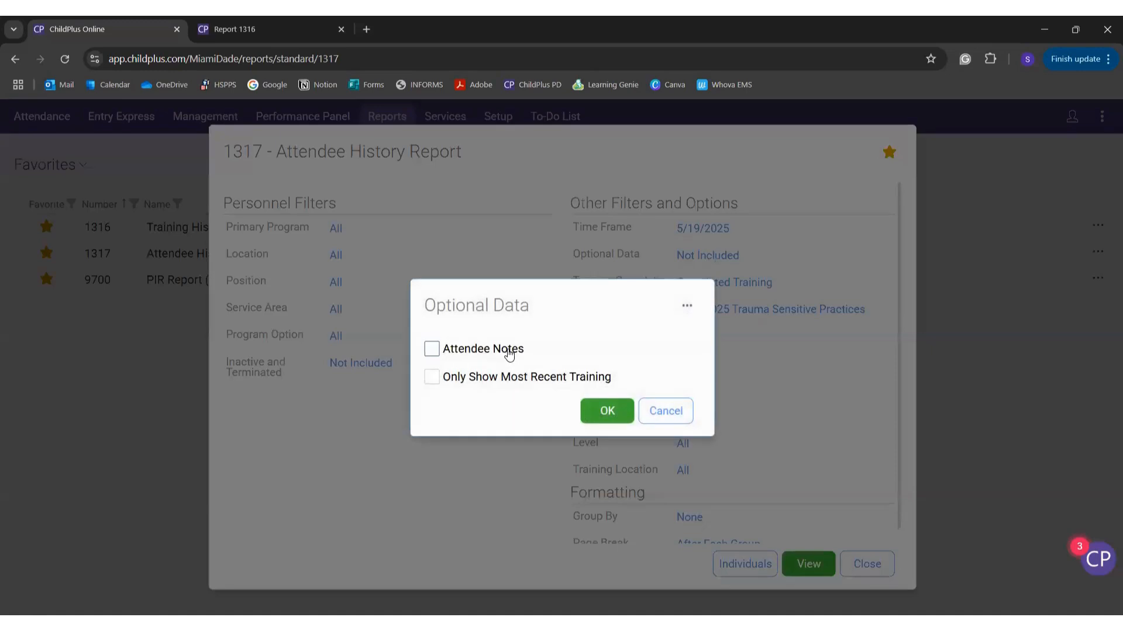
click(508, 351)
key(Return)
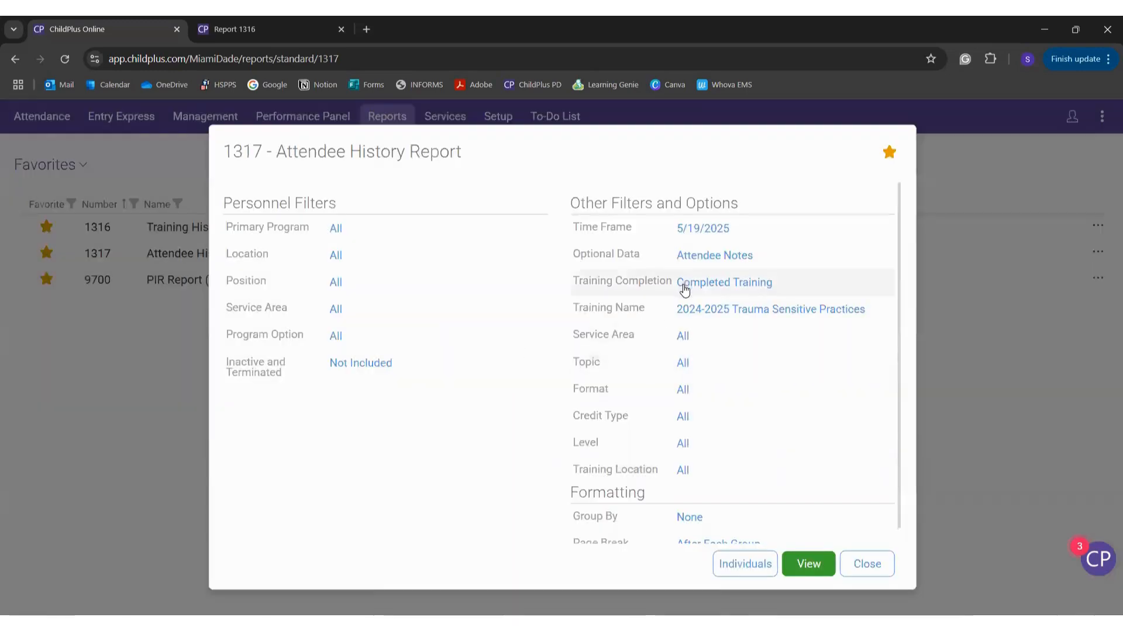
click(681, 284)
click(607, 421)
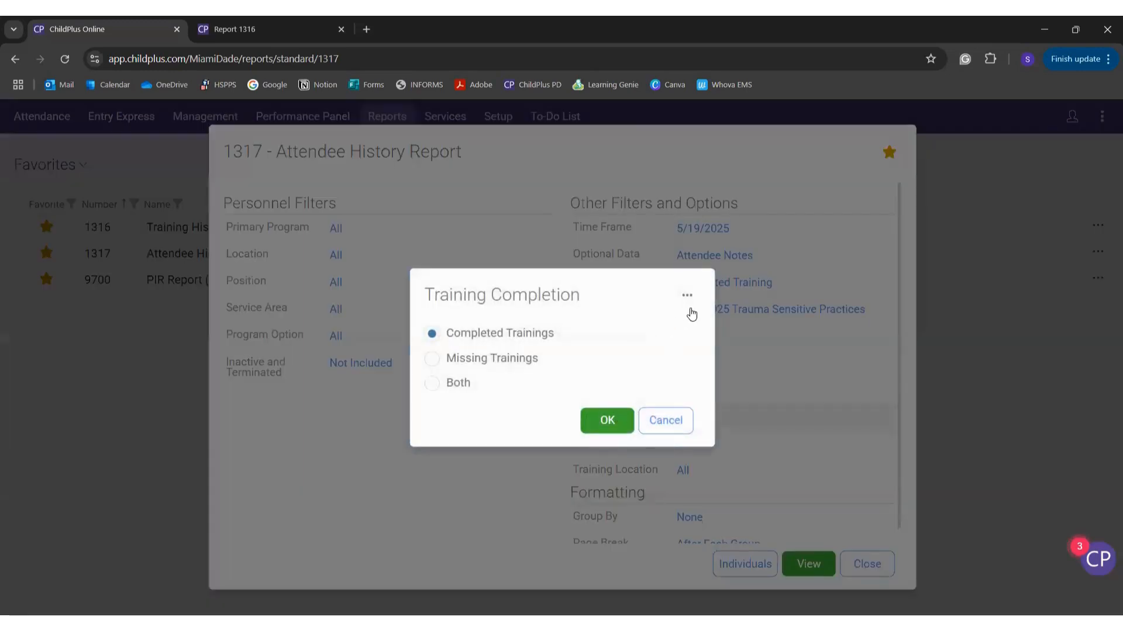
Step: Limit the training name to the Professional Development Module training and generate the report
click(728, 310)
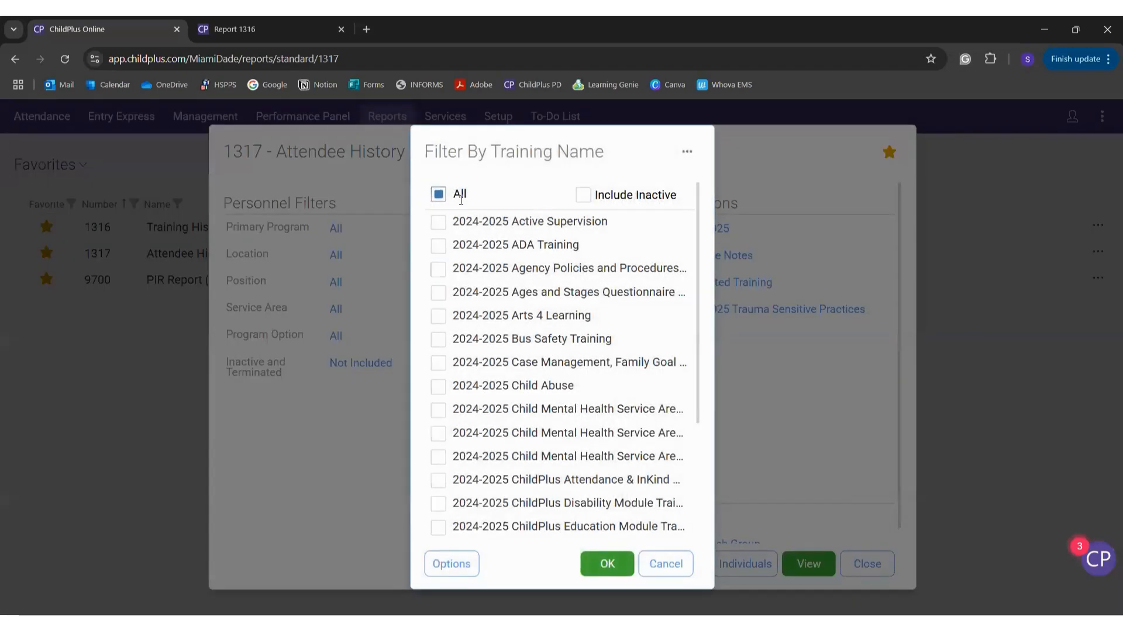
click(461, 200)
click(461, 200)
scroll(482, 404, down, 3)
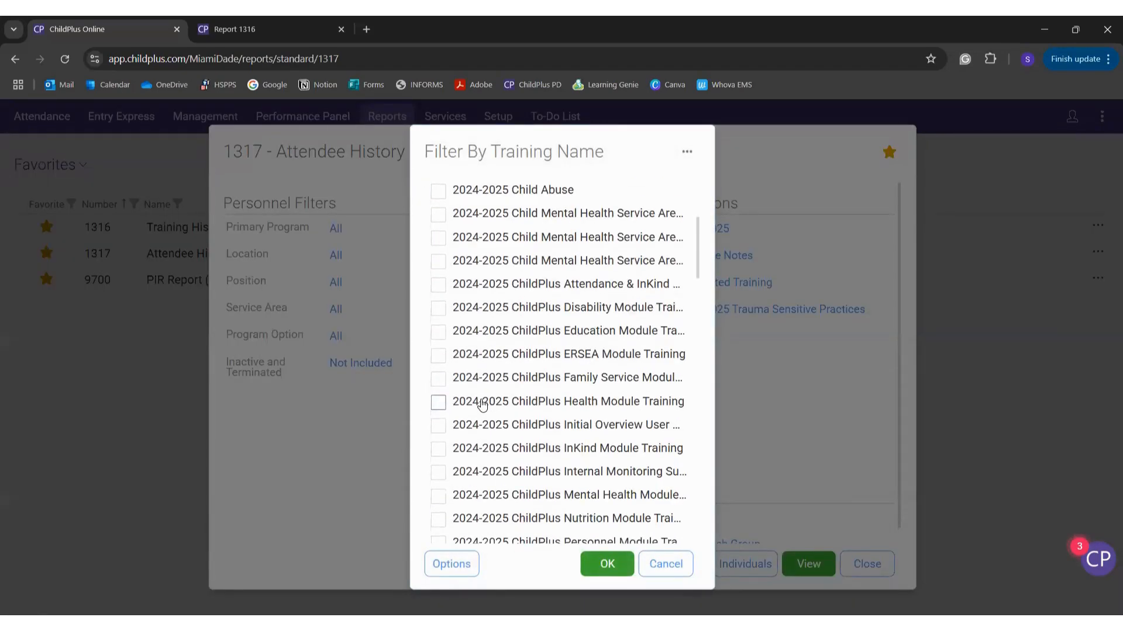
scroll(482, 403, down, 3)
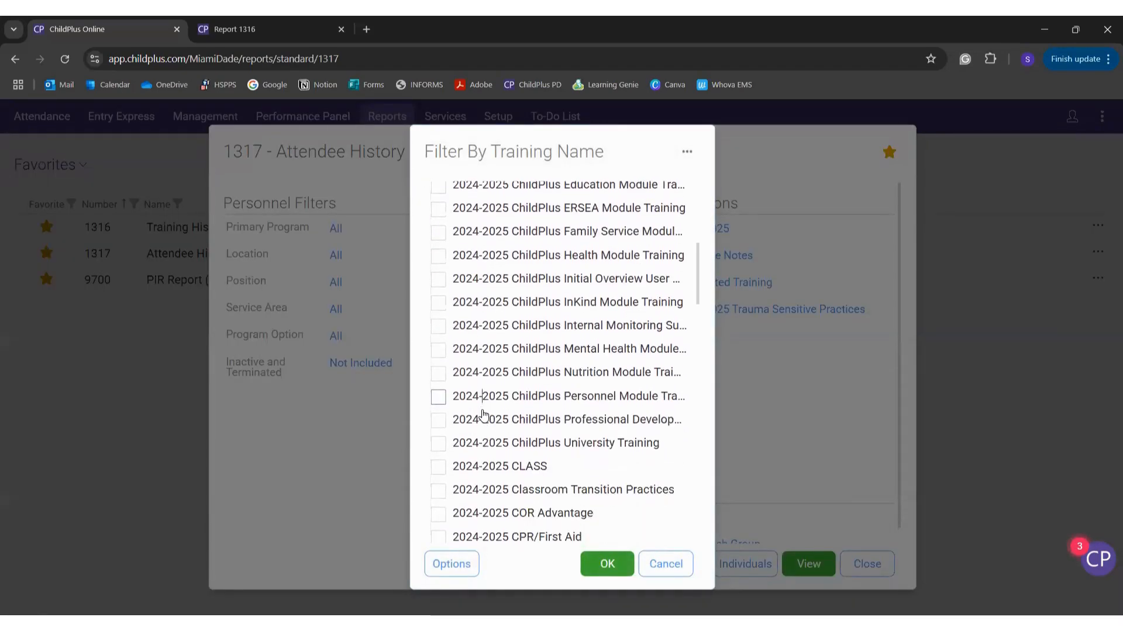
click(483, 416)
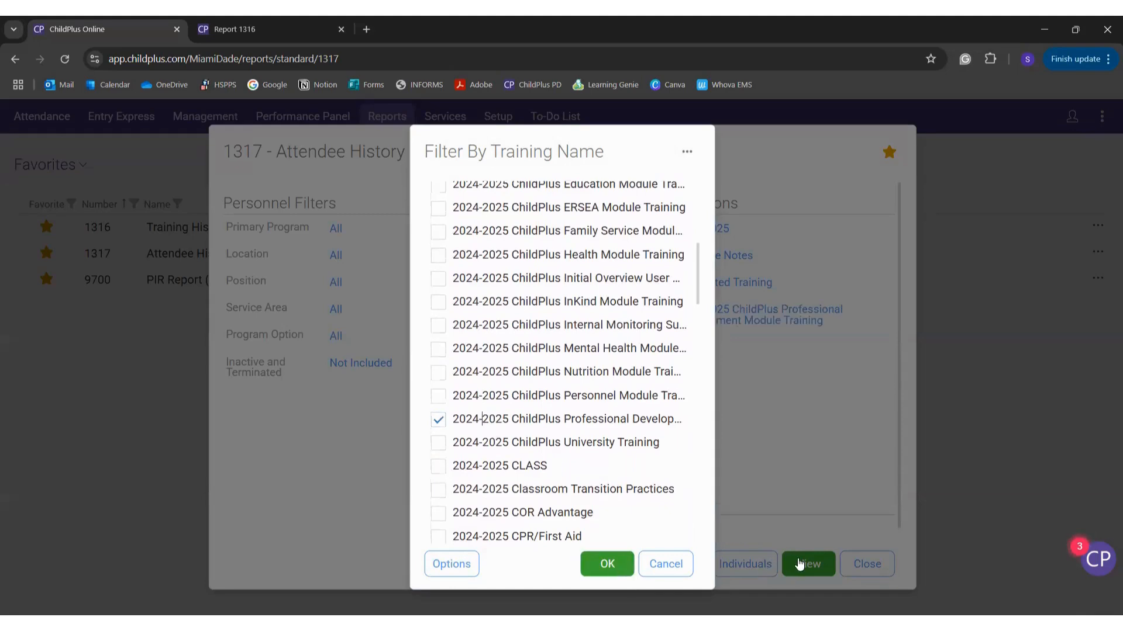
click(800, 562)
click(799, 563)
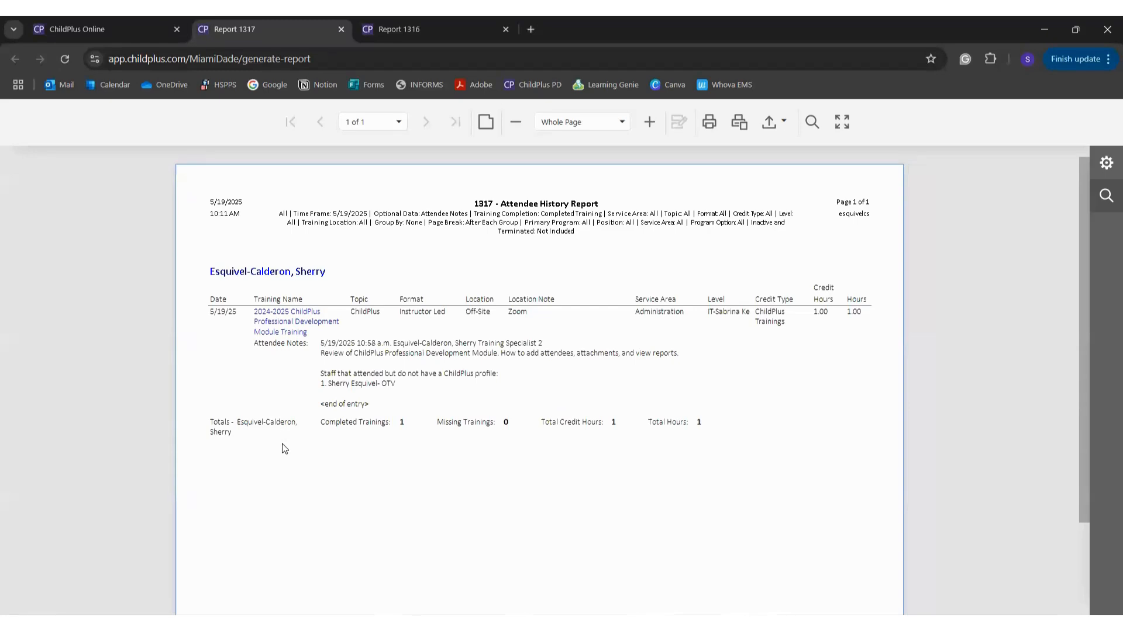
Step: Compare reports 1316 and 1317, ending on 1317: one completed training, 1 credit hour
click(440, 18)
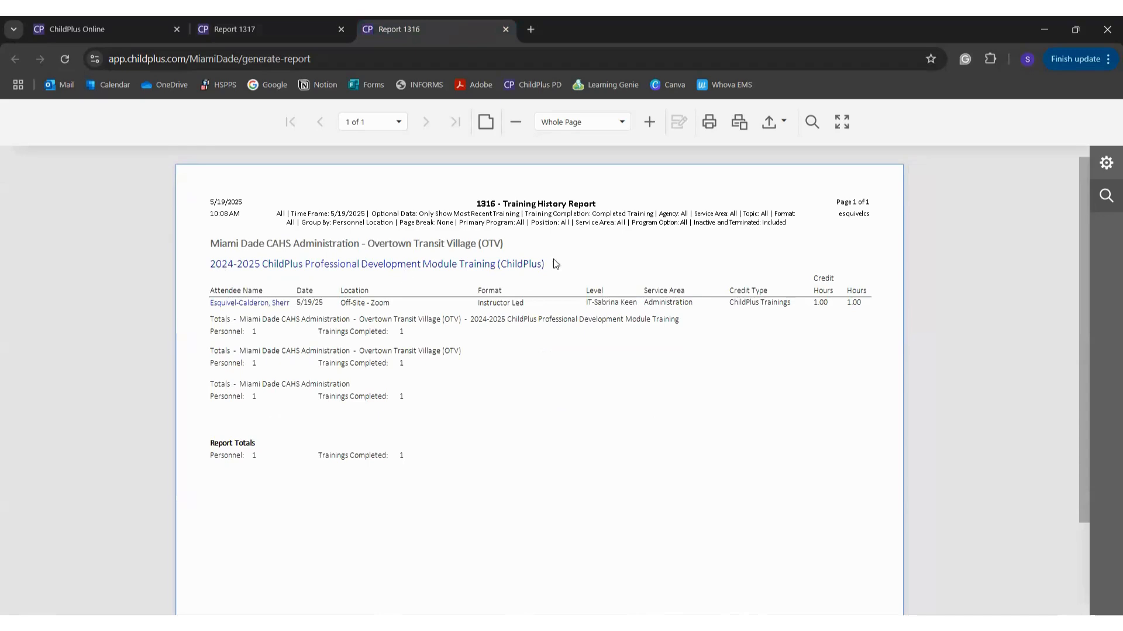
click(253, 19)
click(378, 16)
click(268, 16)
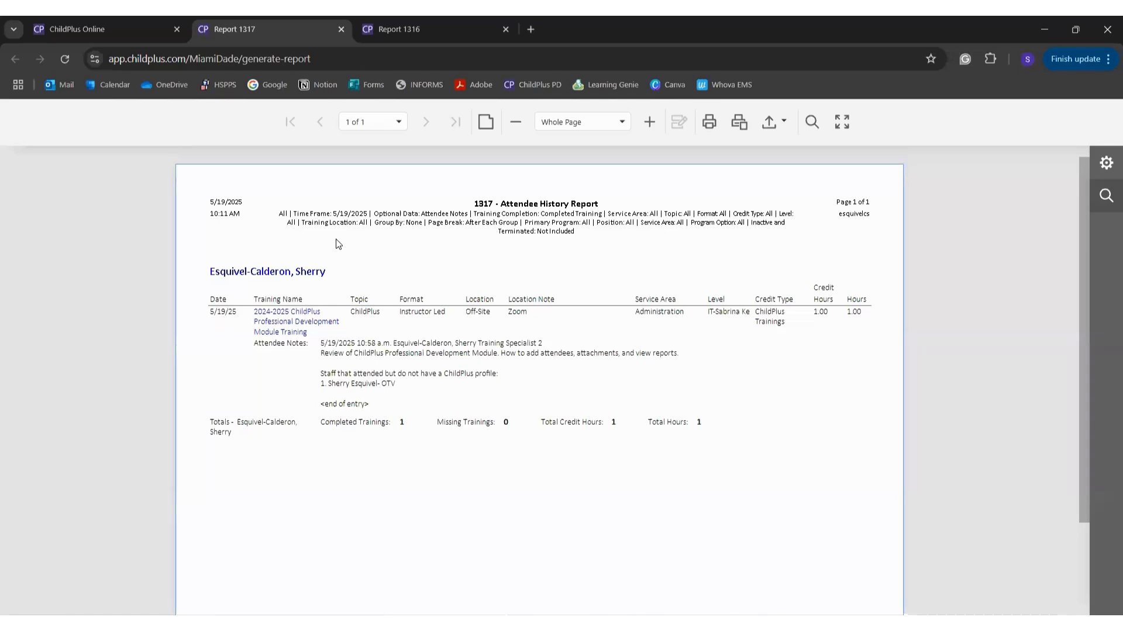
Step: Switch back to the ChildPlus Online tab with the 1317 Attendee History Report options
click(157, 17)
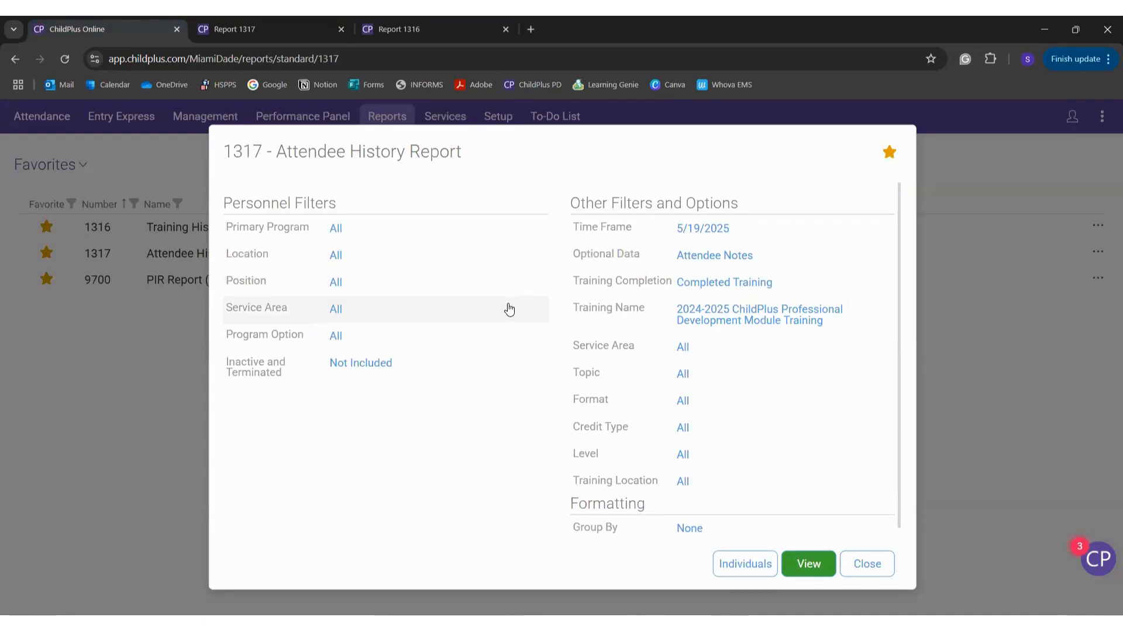
Step: Change the 1317 Training Completion filter to Missing Trainings, then return to the generated report tab
click(644, 283)
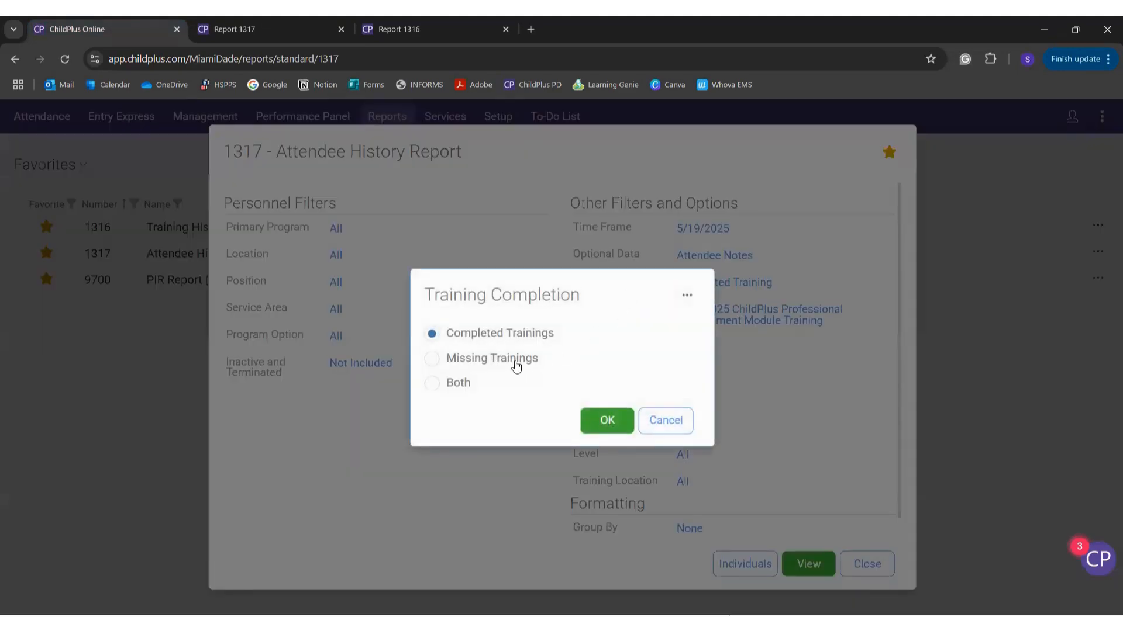
click(500, 366)
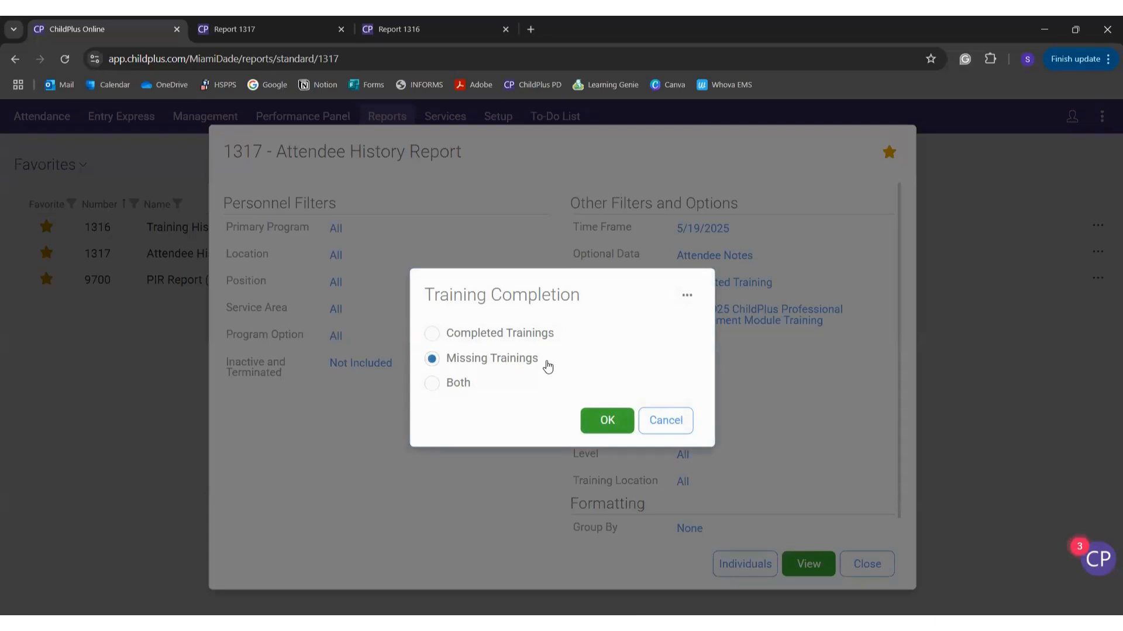
click(603, 421)
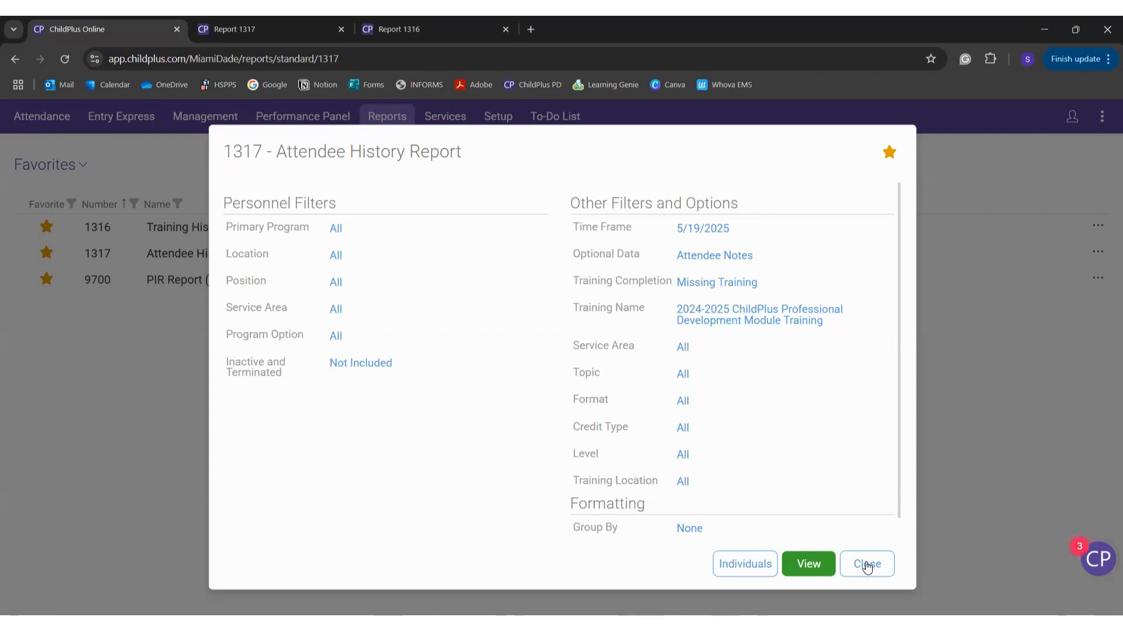
scroll(730, 441, down, 1)
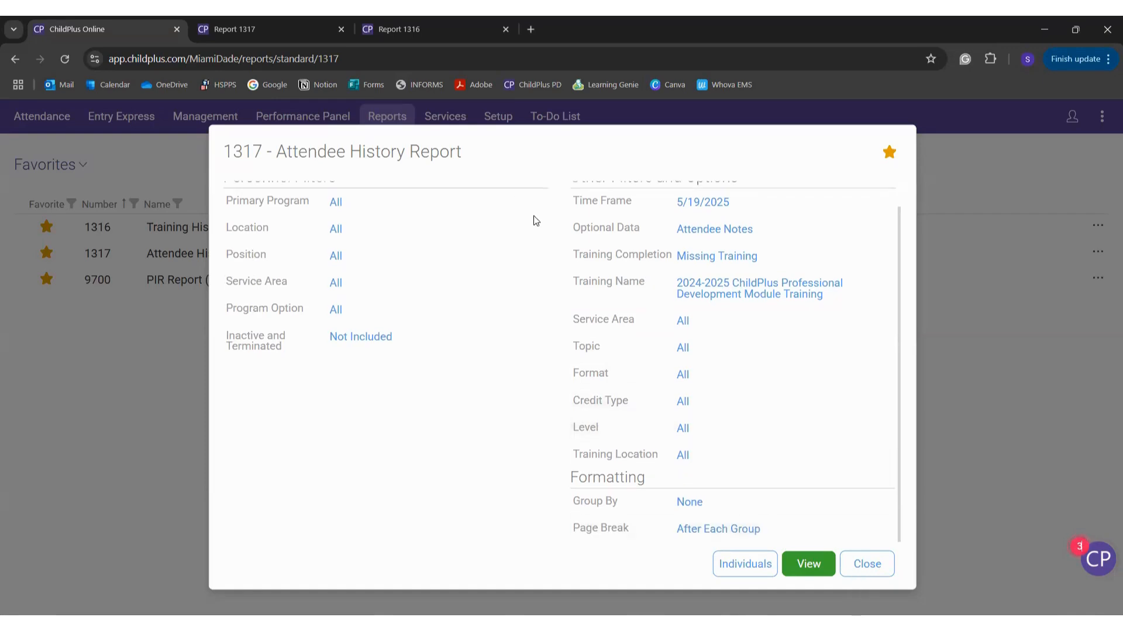
click(314, 19)
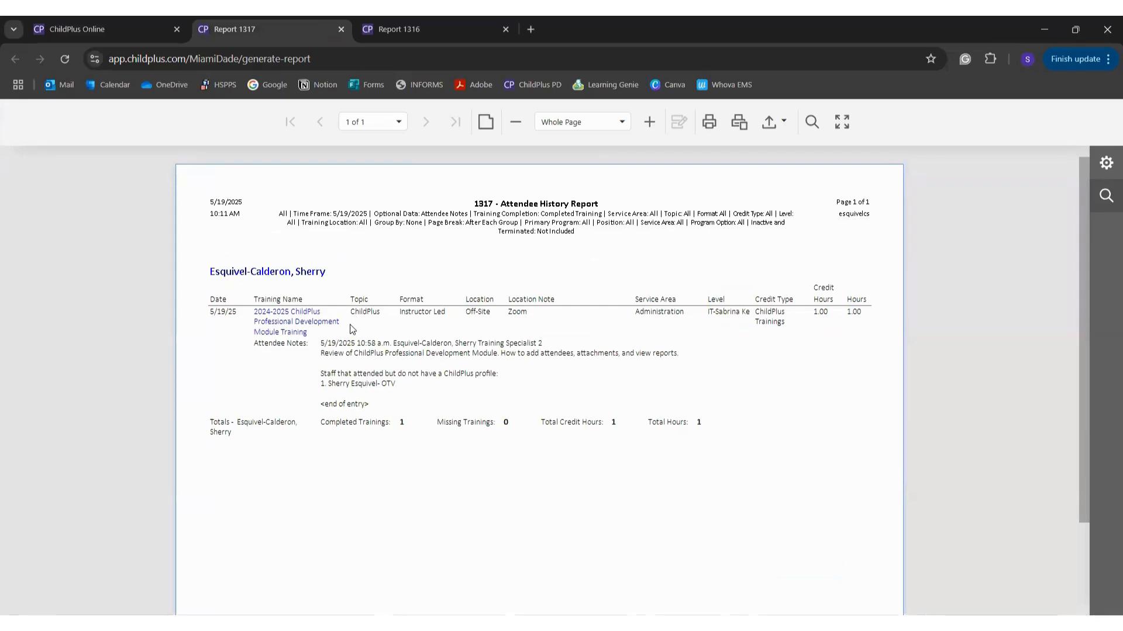
Step: Open and review the attendee's linked training record, closing its page afterwards
click(315, 326)
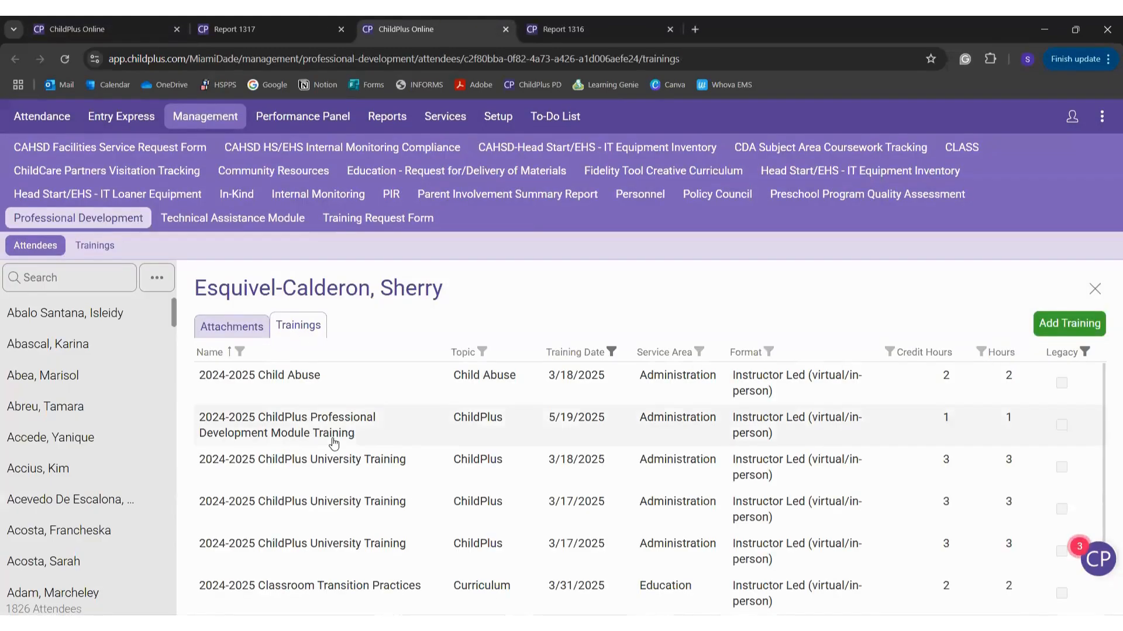
scroll(334, 435, down, 2)
scroll(334, 435, up, 2)
key(ctrl+w)
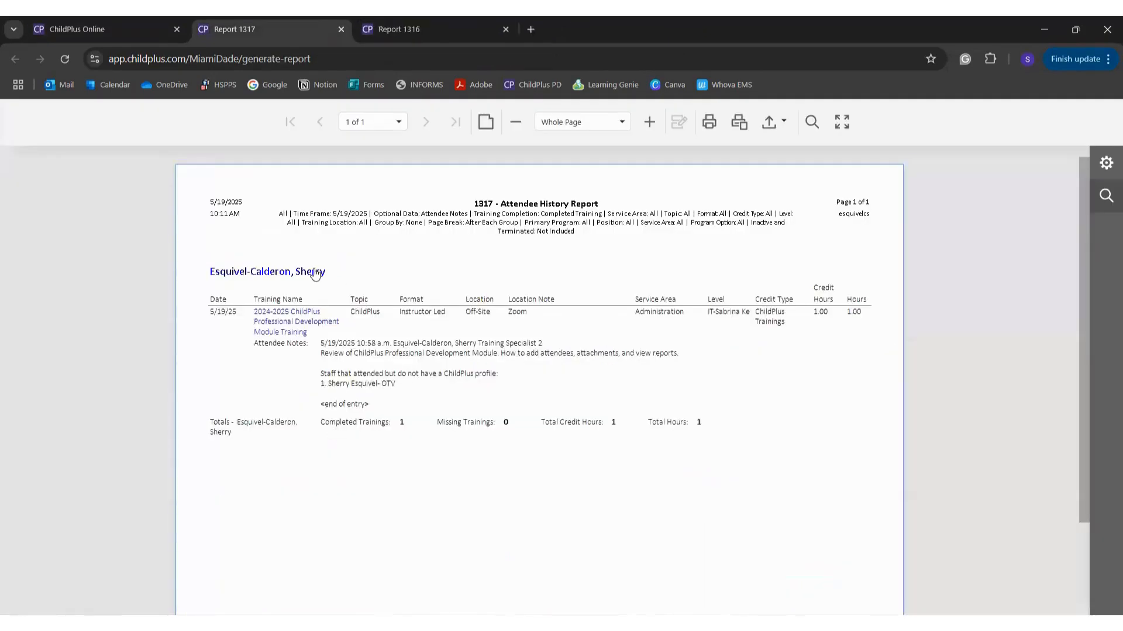
click(272, 326)
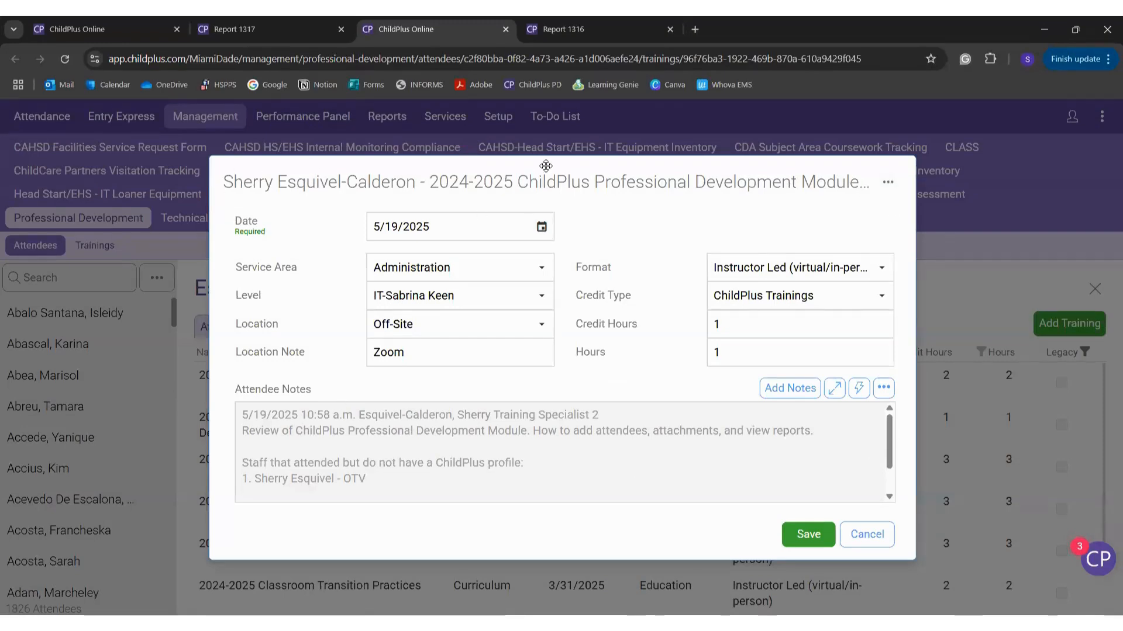
key(ctrl+w)
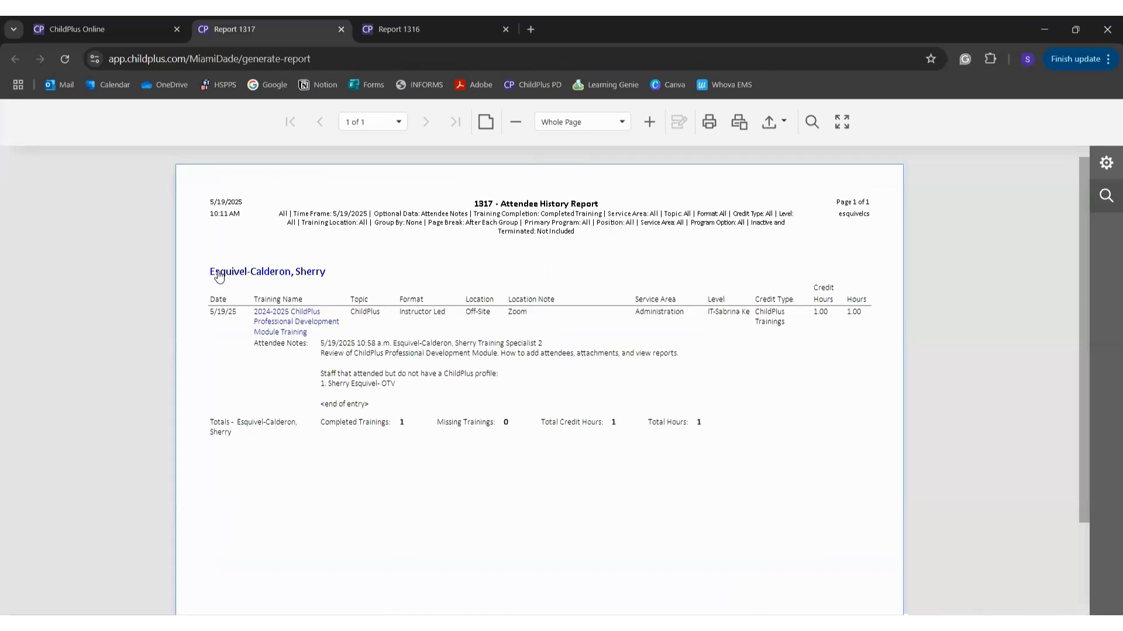
Step: Close the generated 1316 Training History and 1317 Attendee History report tabs
key(ctrl+Tab)
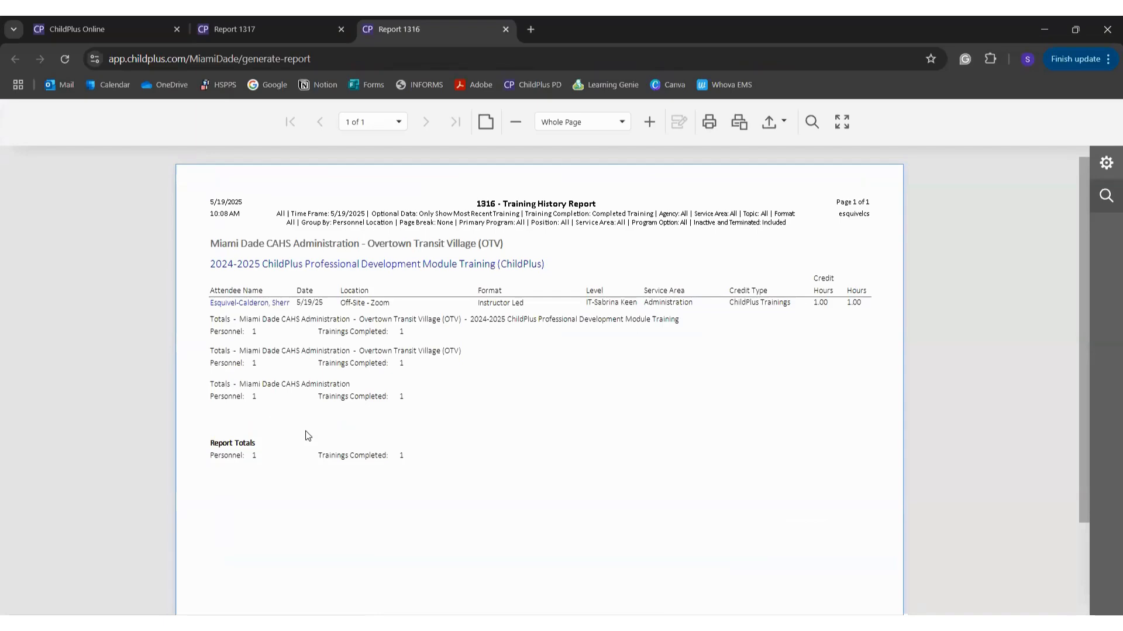
key(ctrl+w)
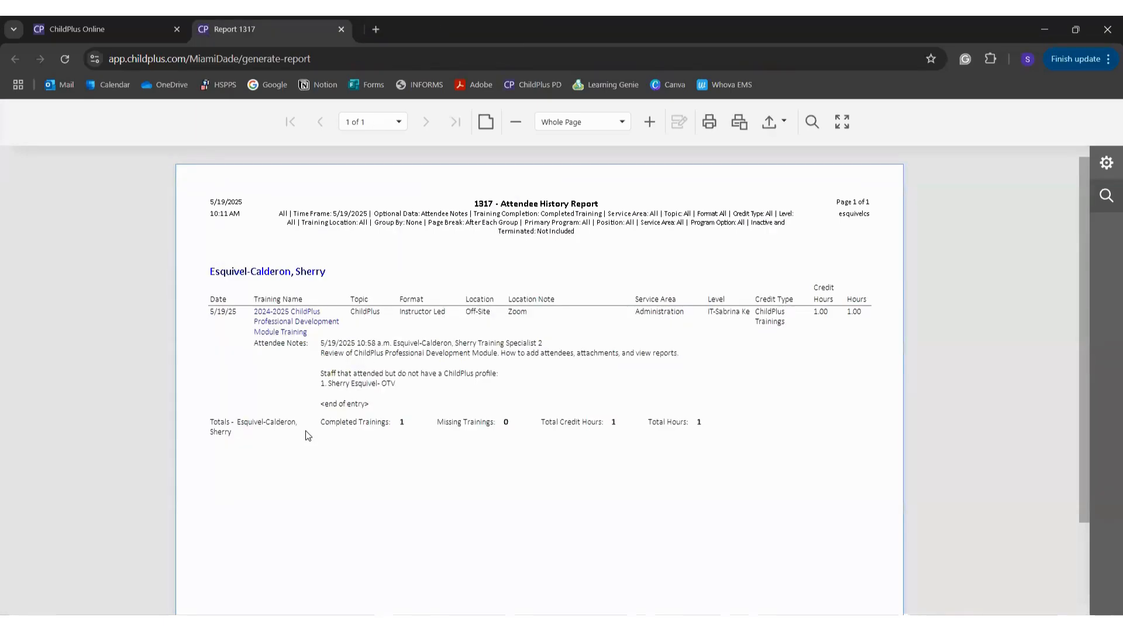
key(ctrl+w)
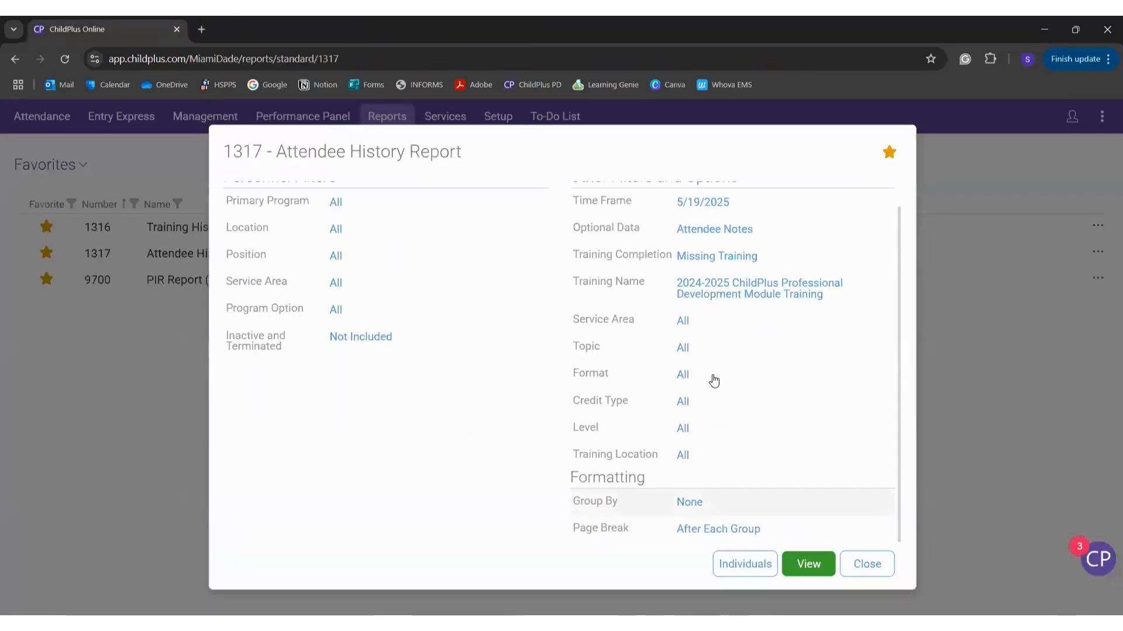
scroll(713, 381, up, 1)
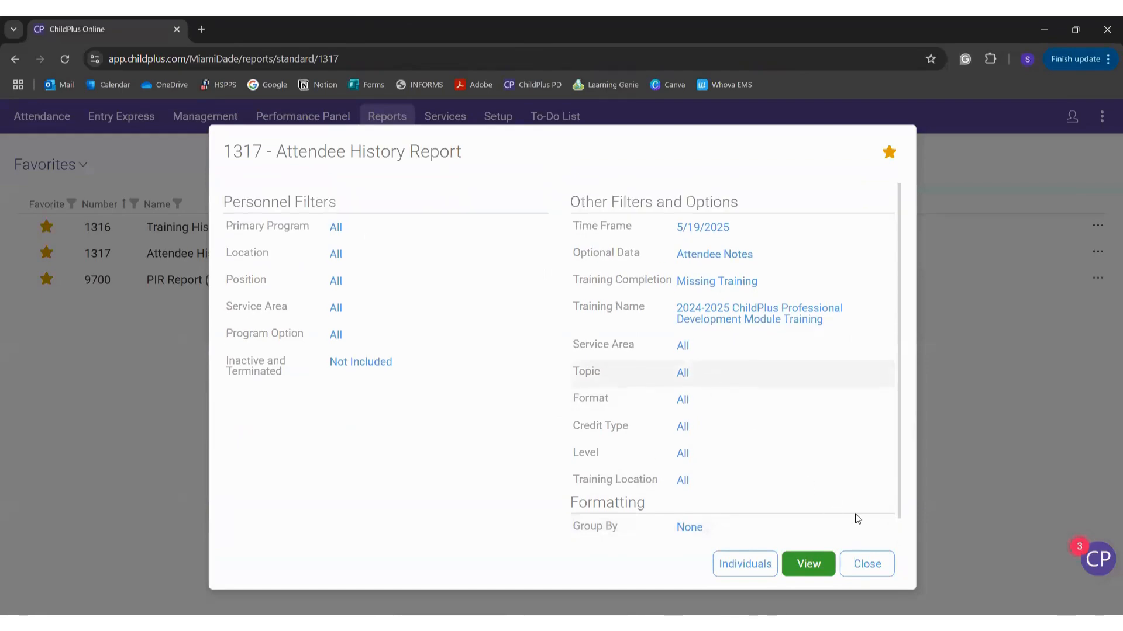
Step: Close the 1317 settings and switch the report category from Favorites to Professional Development
click(877, 570)
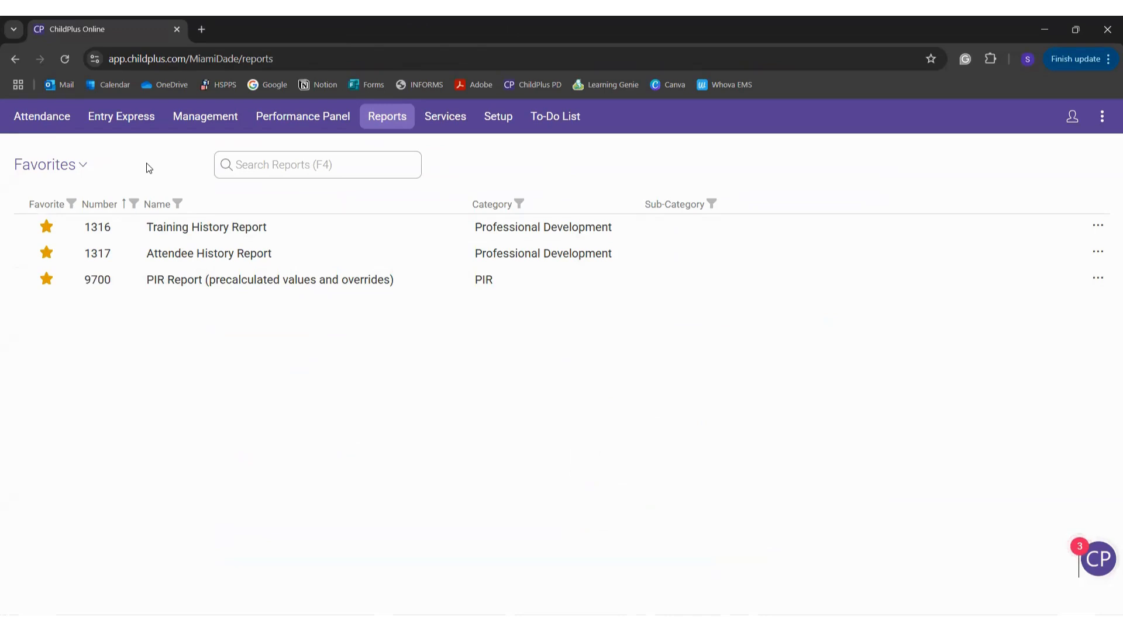
click(65, 177)
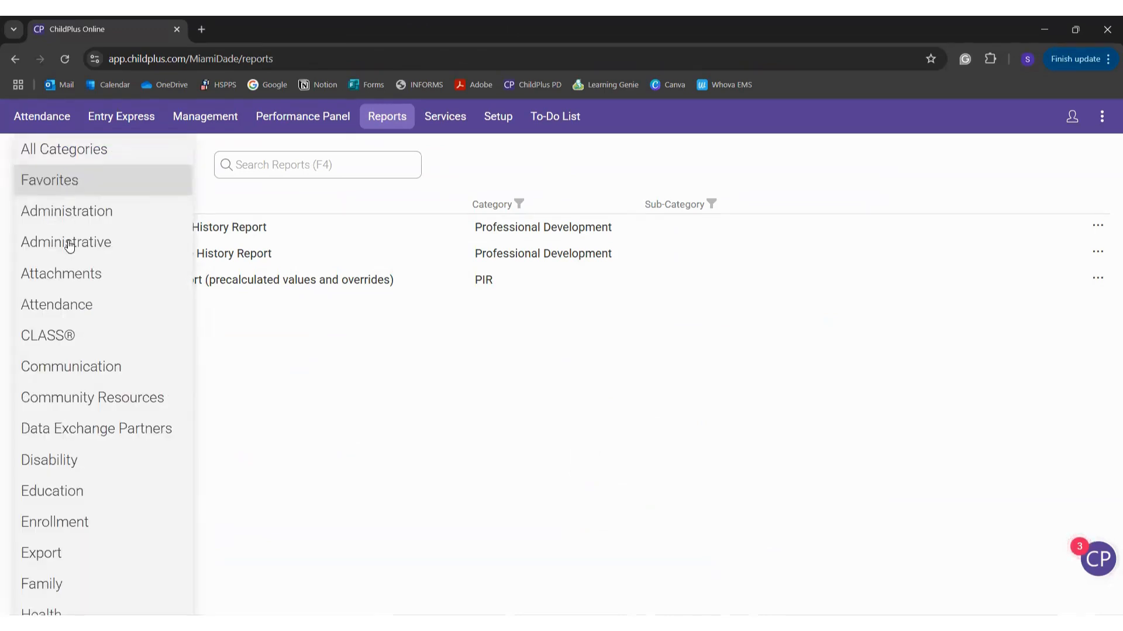
scroll(80, 559, down, 6)
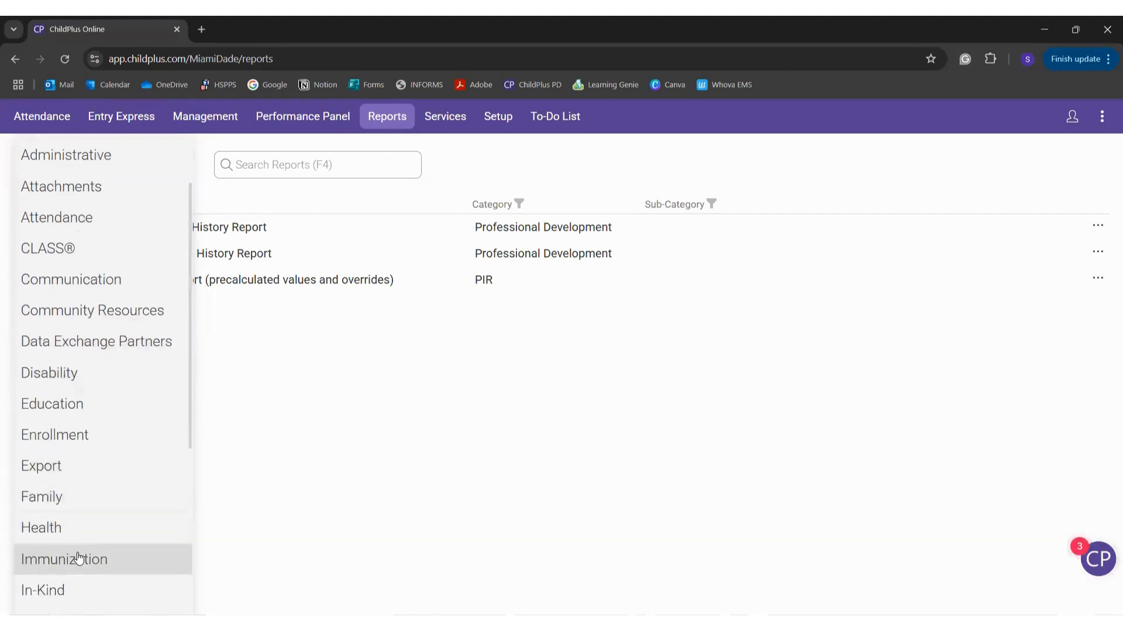
scroll(79, 558, down, 1)
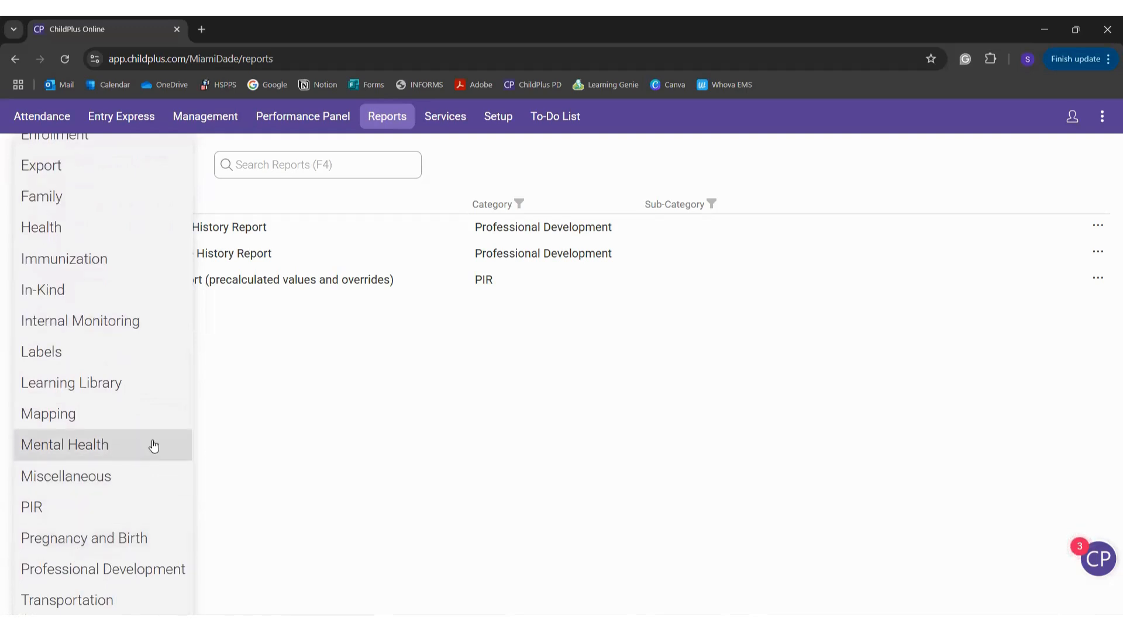
click(161, 581)
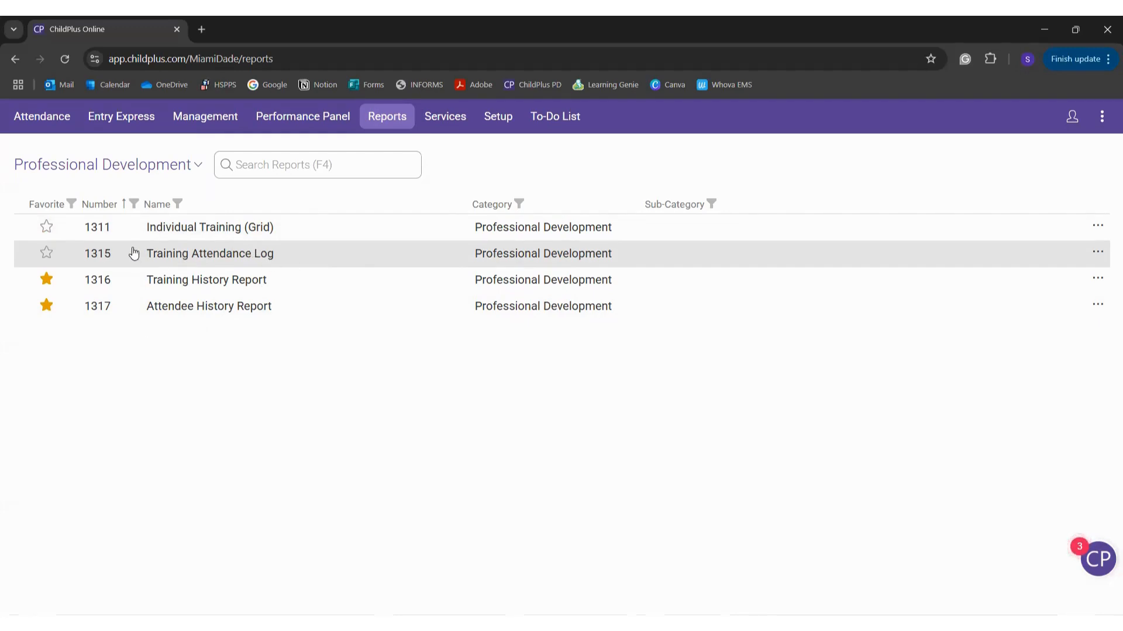
Step: Reselect Professional Development, star 1315 Training Attendance Log as a favorite, and open its options
click(47, 164)
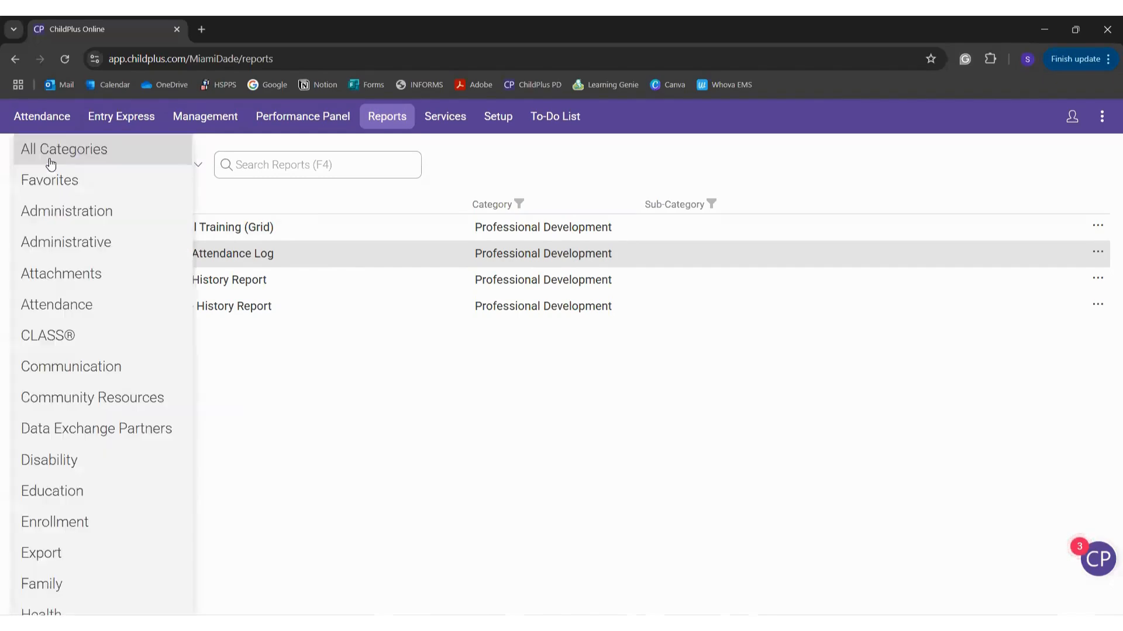
click(52, 179)
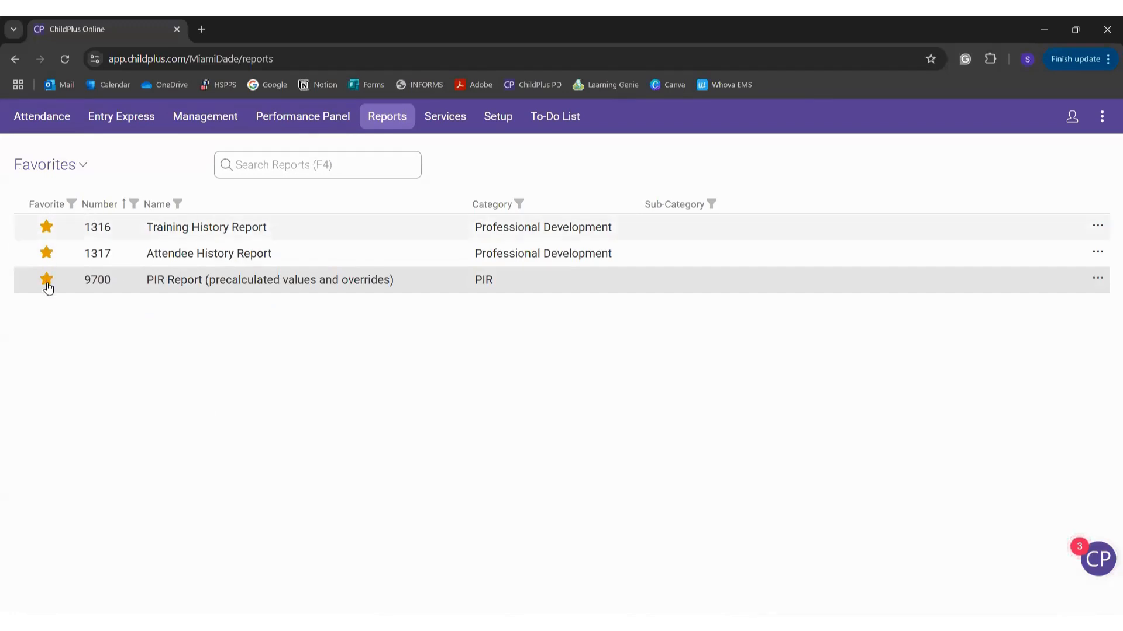
click(66, 158)
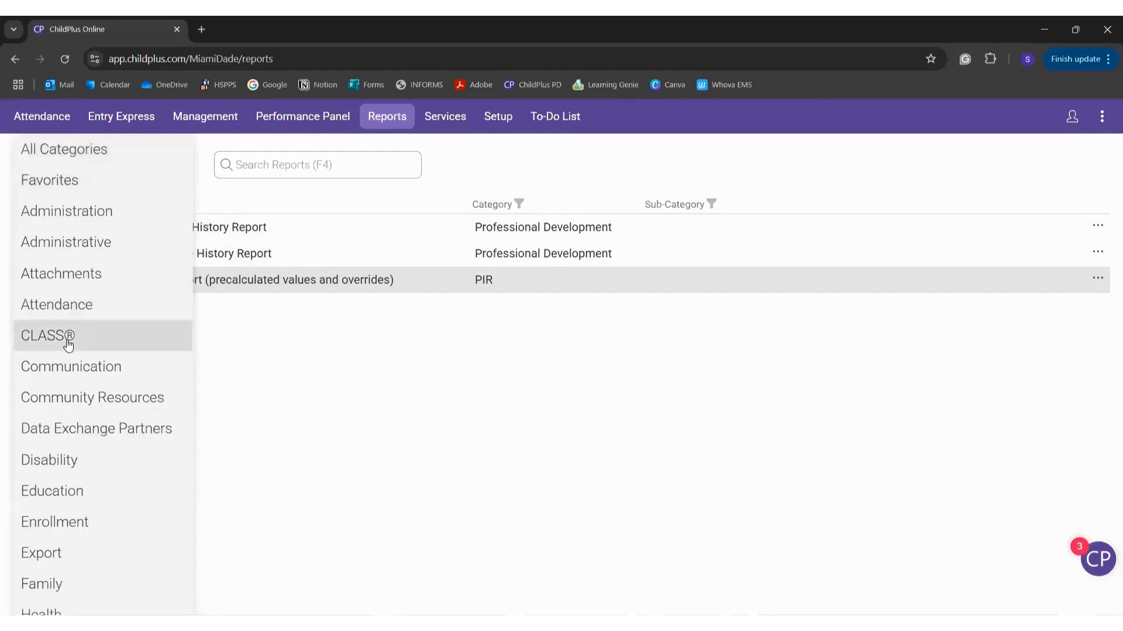
scroll(67, 345, down, 5)
click(93, 569)
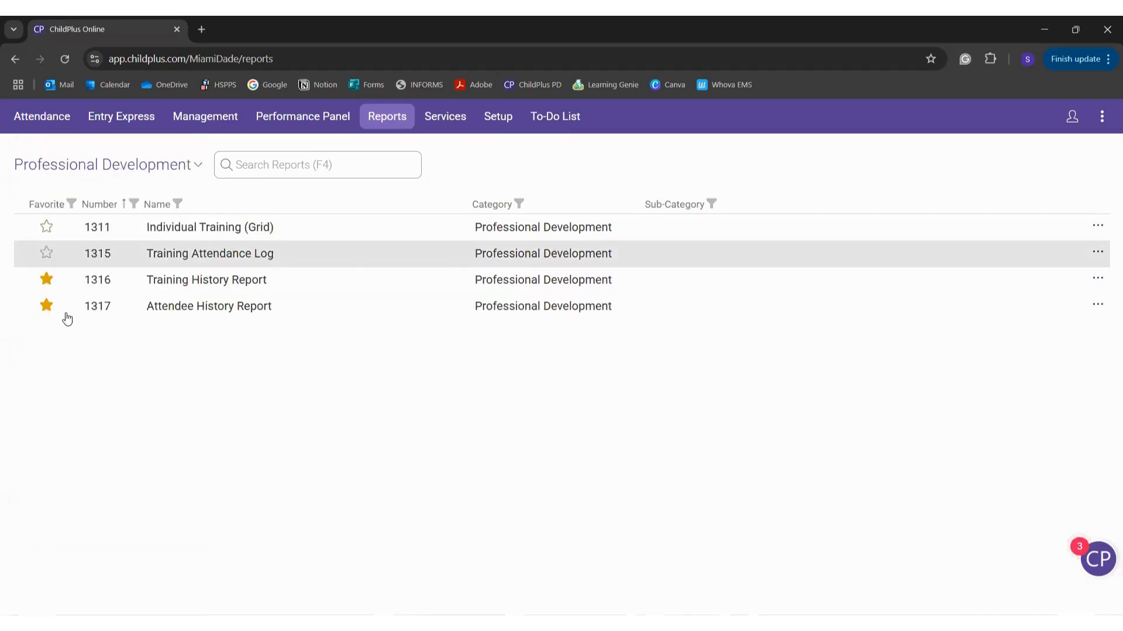
click(46, 253)
click(190, 258)
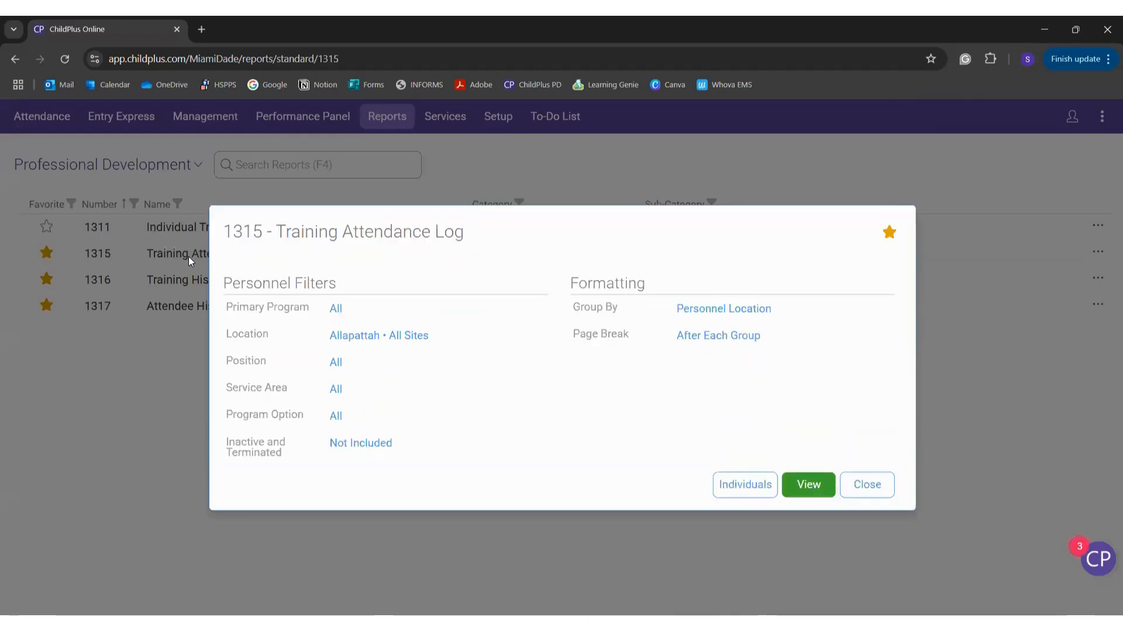
Step: Restrict the 1315 location filter to Miami Dade CAHS Administration and generate the report
click(516, 347)
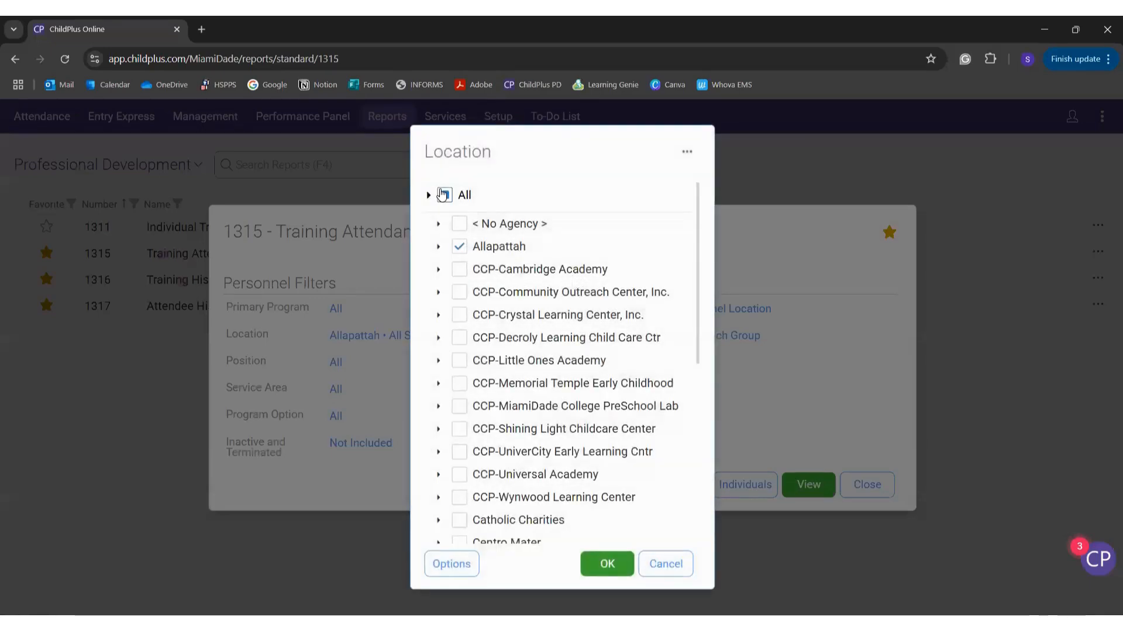
click(430, 197)
click(617, 568)
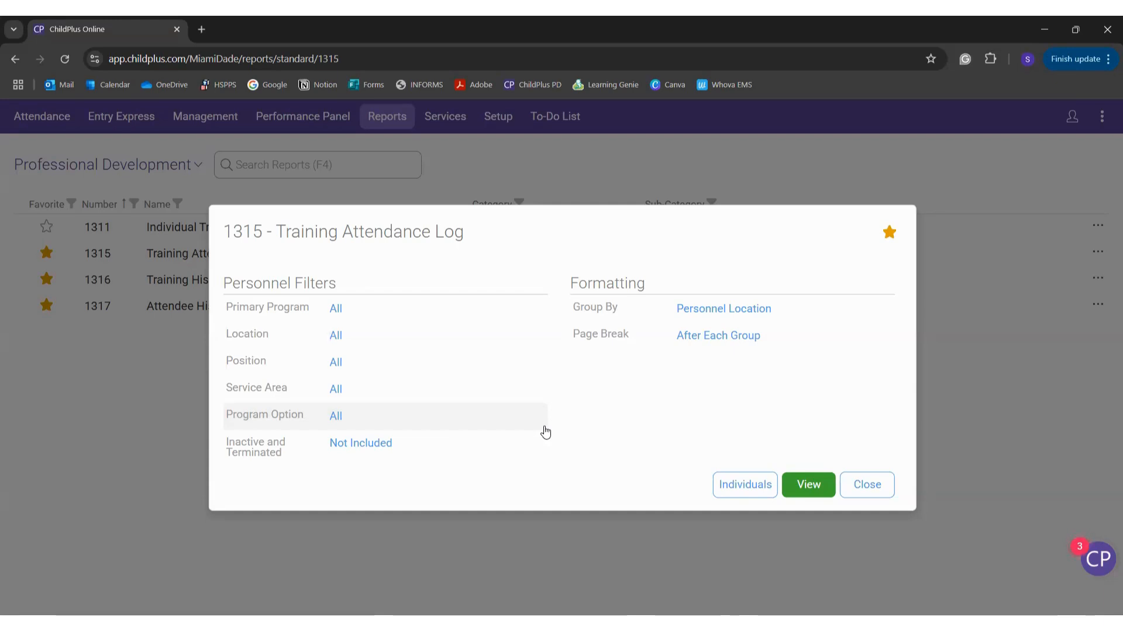
click(459, 333)
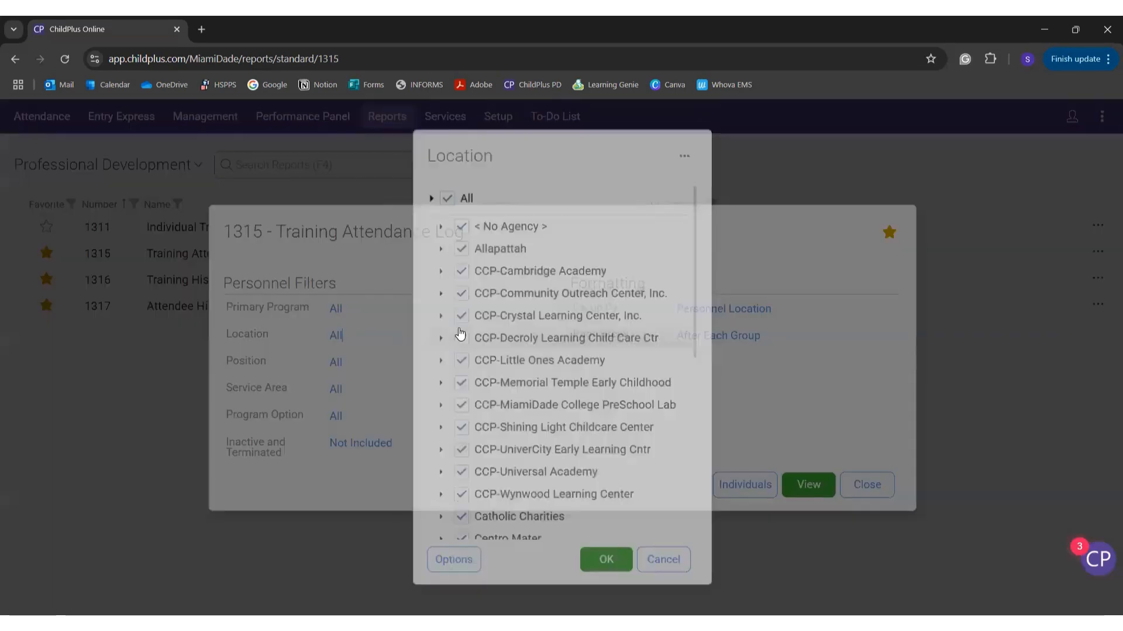
click(453, 198)
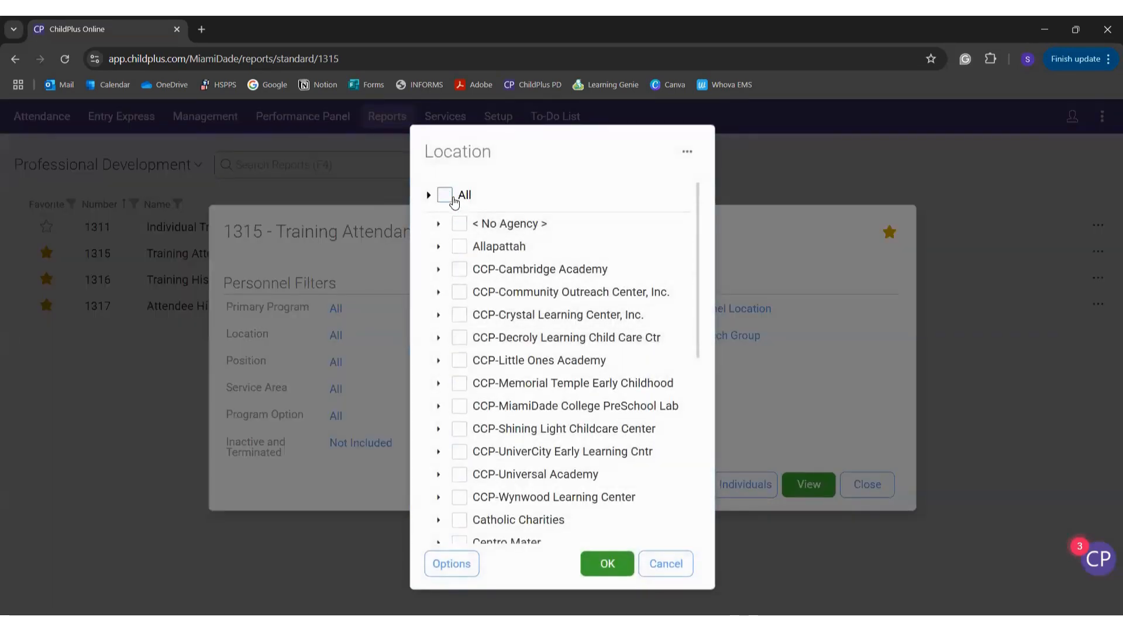
scroll(501, 466, down, 3)
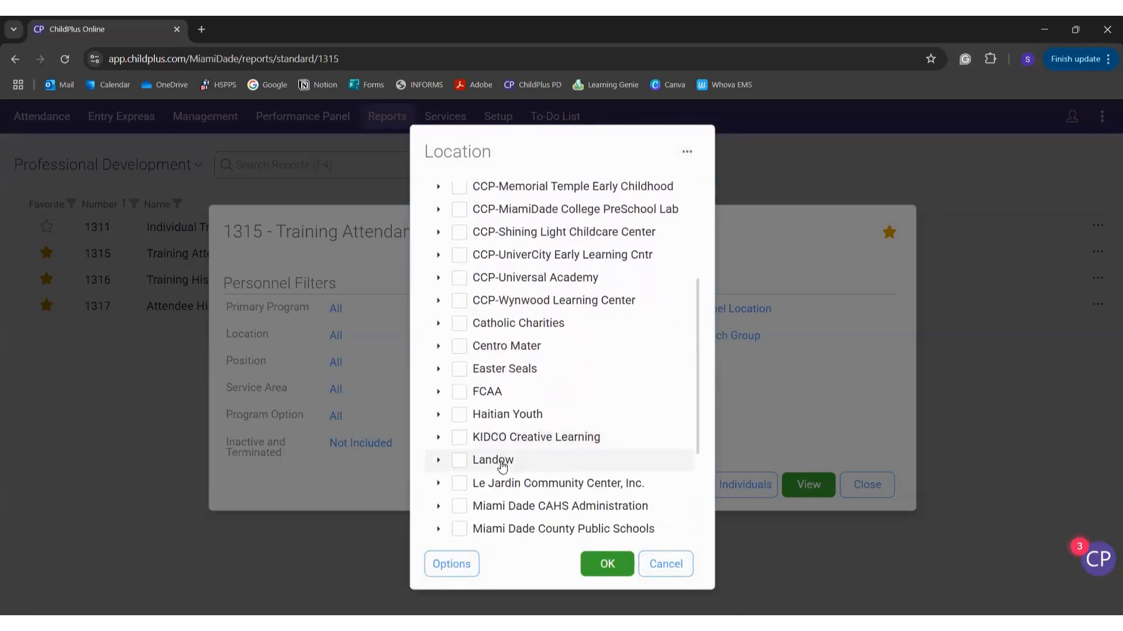
scroll(501, 466, down, 3)
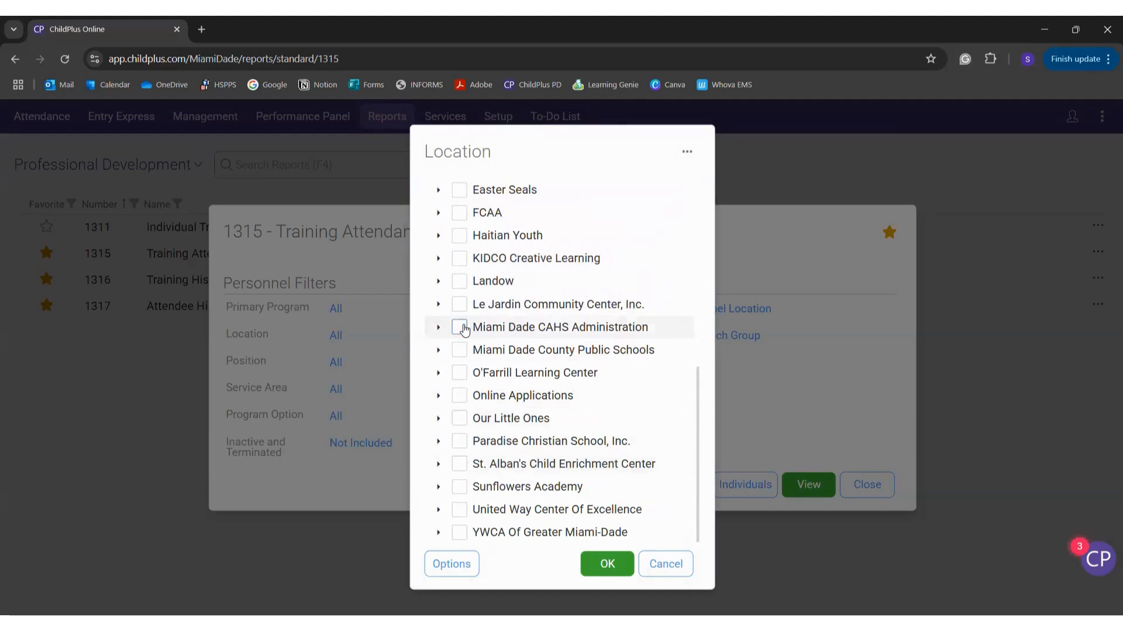
click(461, 328)
click(605, 565)
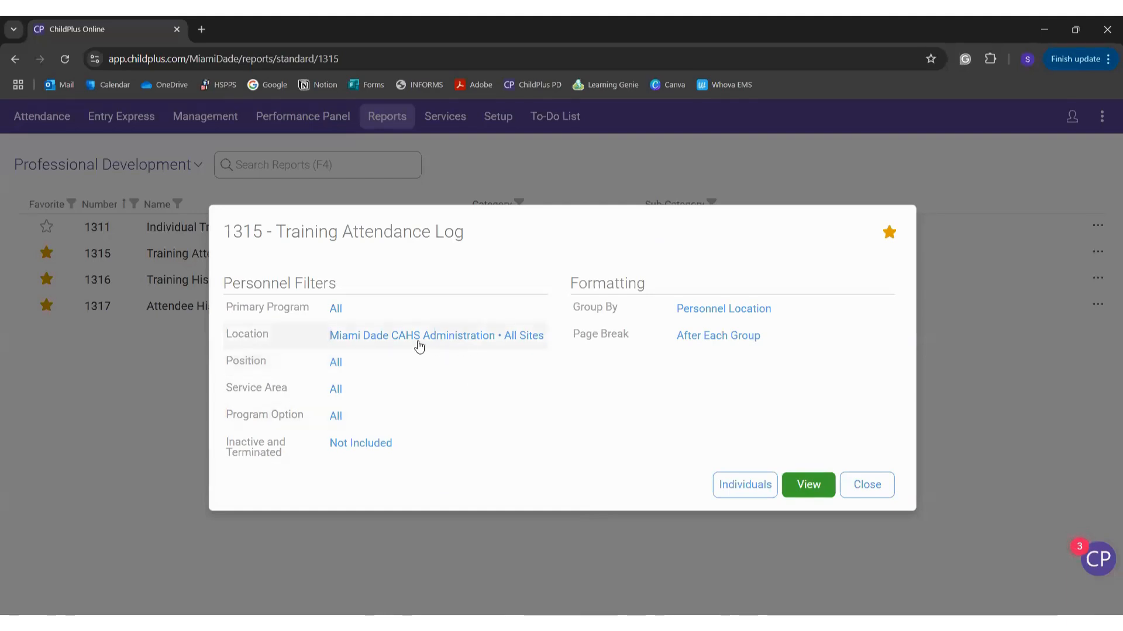
click(816, 490)
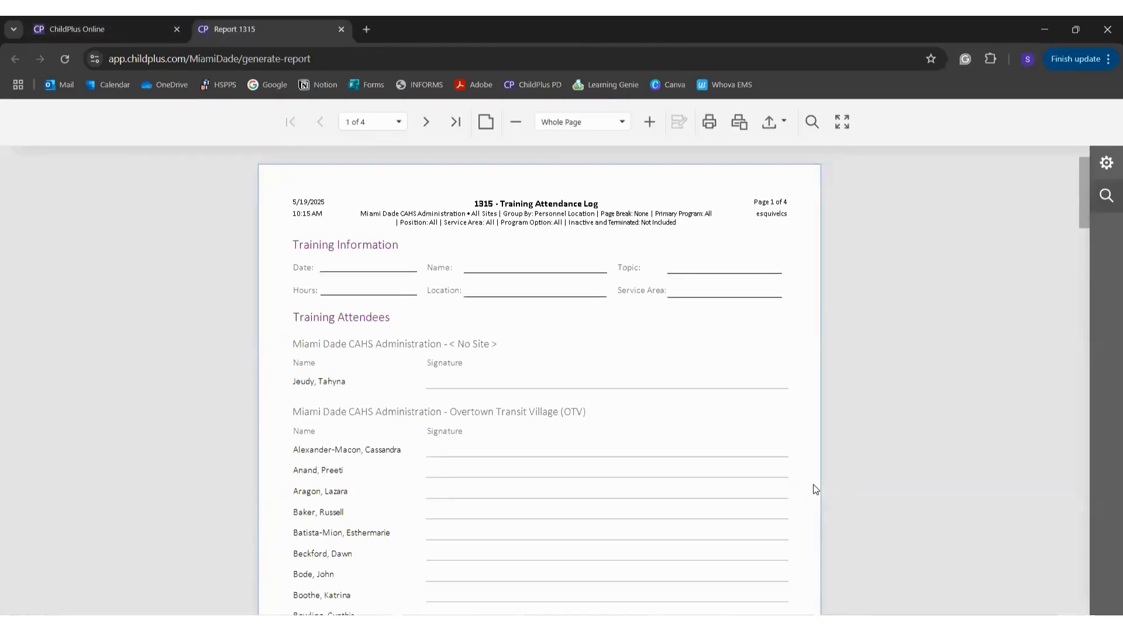
Step: Scroll through all four pages of the Training Attendance Log signature lines and back up
scroll(816, 490, down, 3)
scroll(816, 490, down, 2)
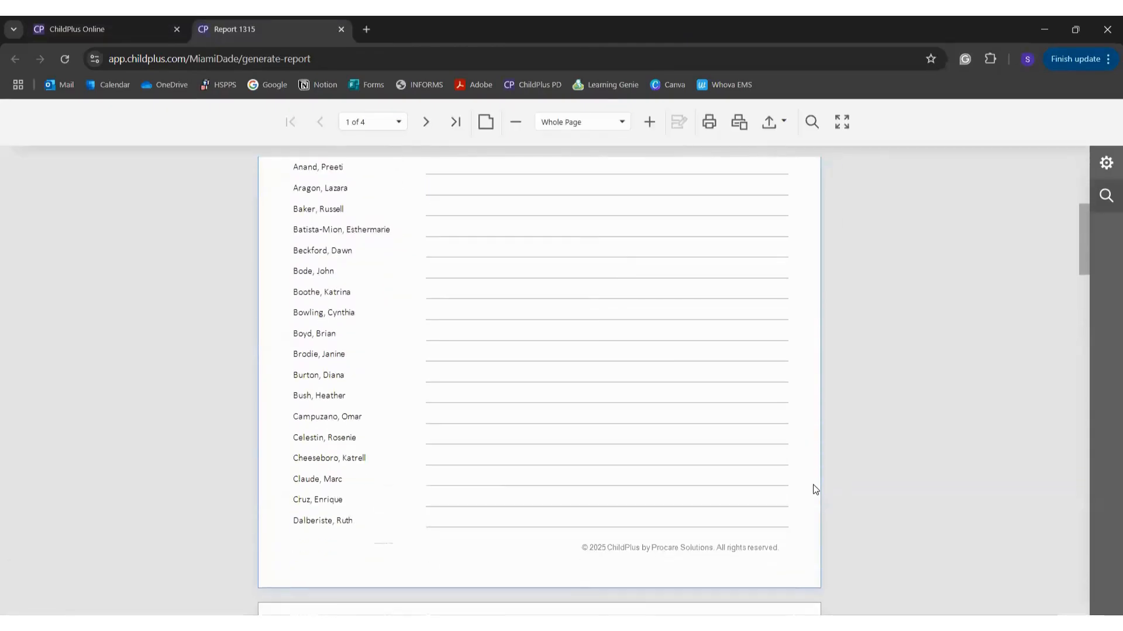
scroll(816, 490, up, 5)
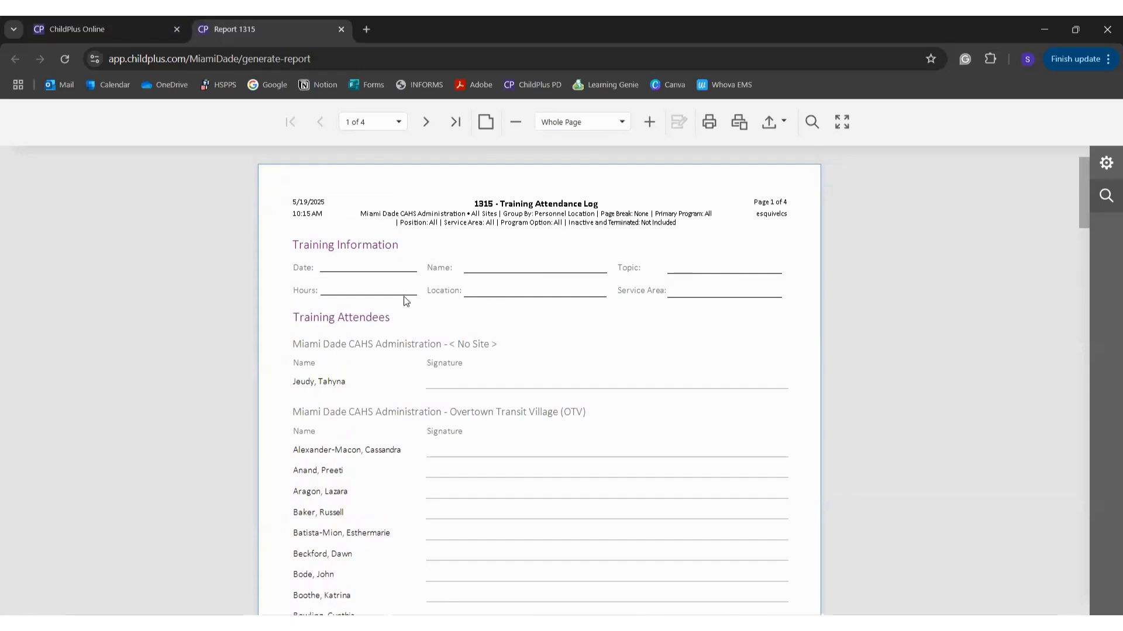
scroll(407, 301, down, 2)
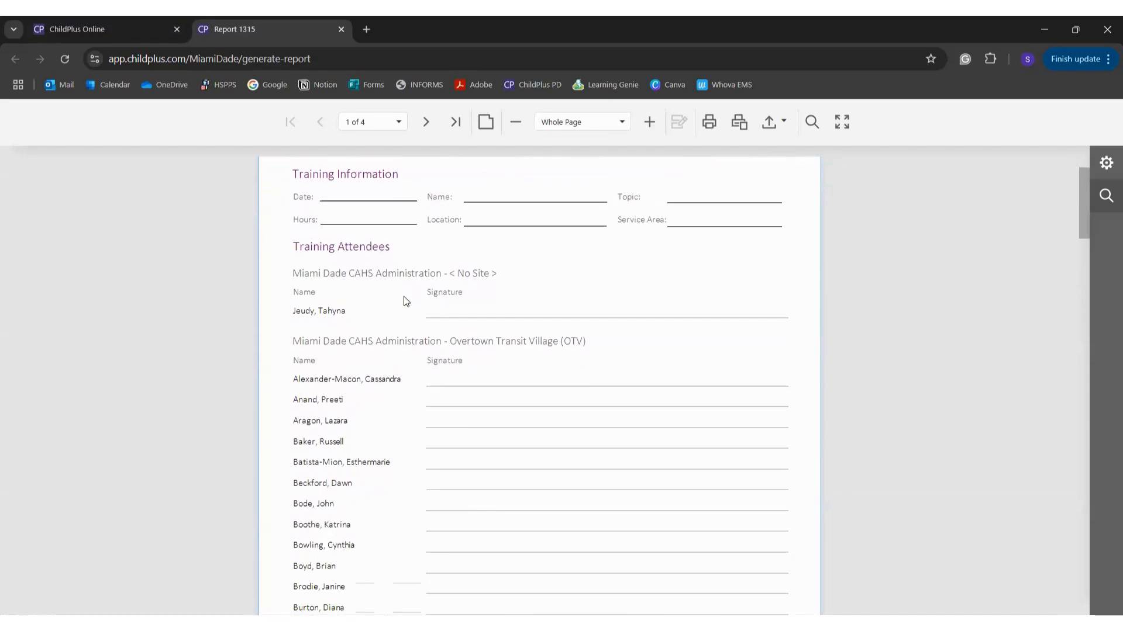
scroll(407, 302, down, 2)
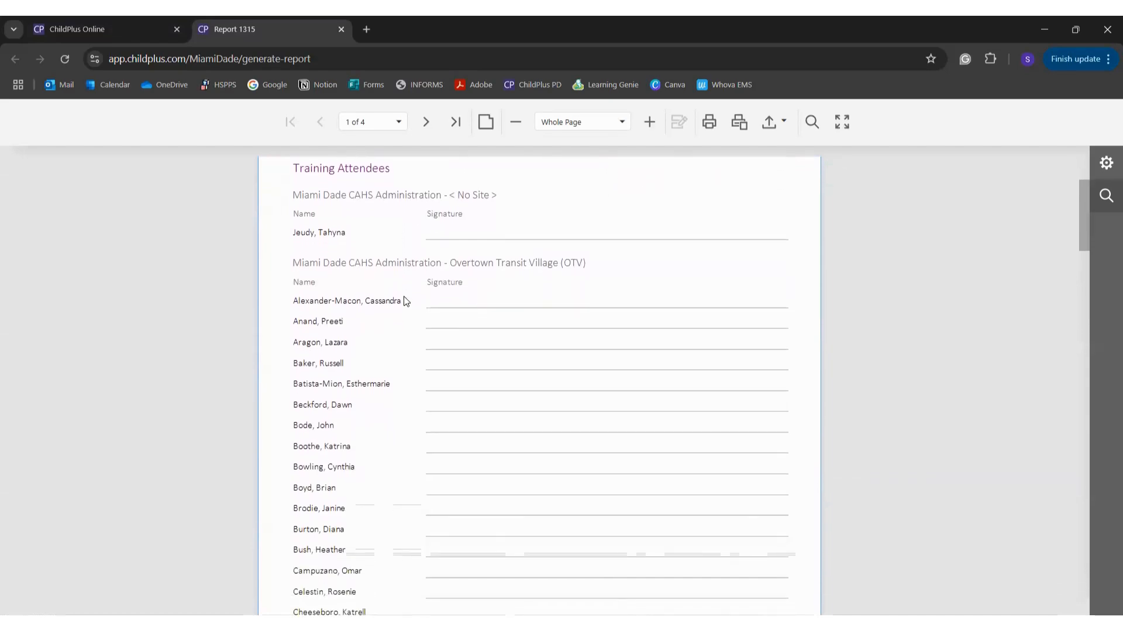
scroll(406, 301, down, 1)
scroll(406, 301, down, 2)
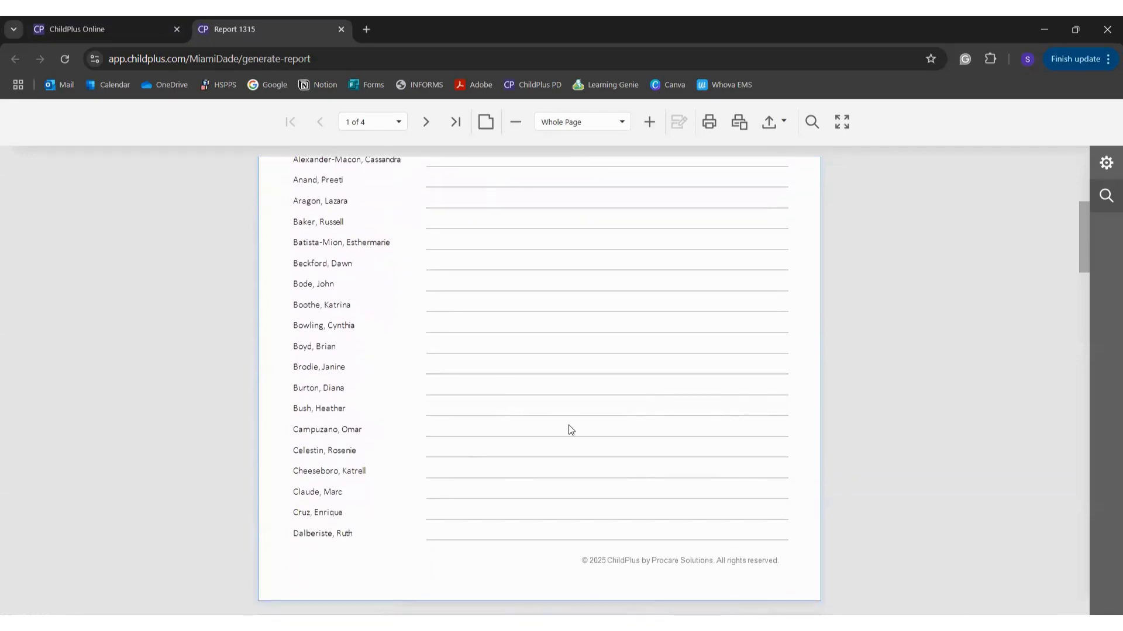
scroll(568, 427, down, 4)
scroll(568, 430, down, 20)
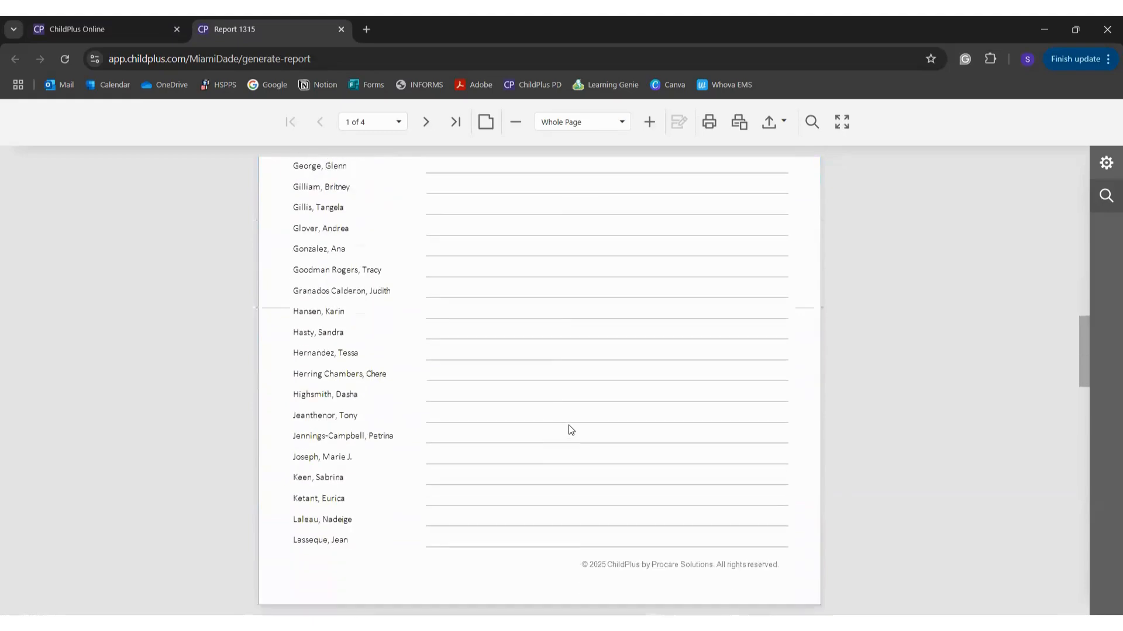
scroll(571, 429, down, 20)
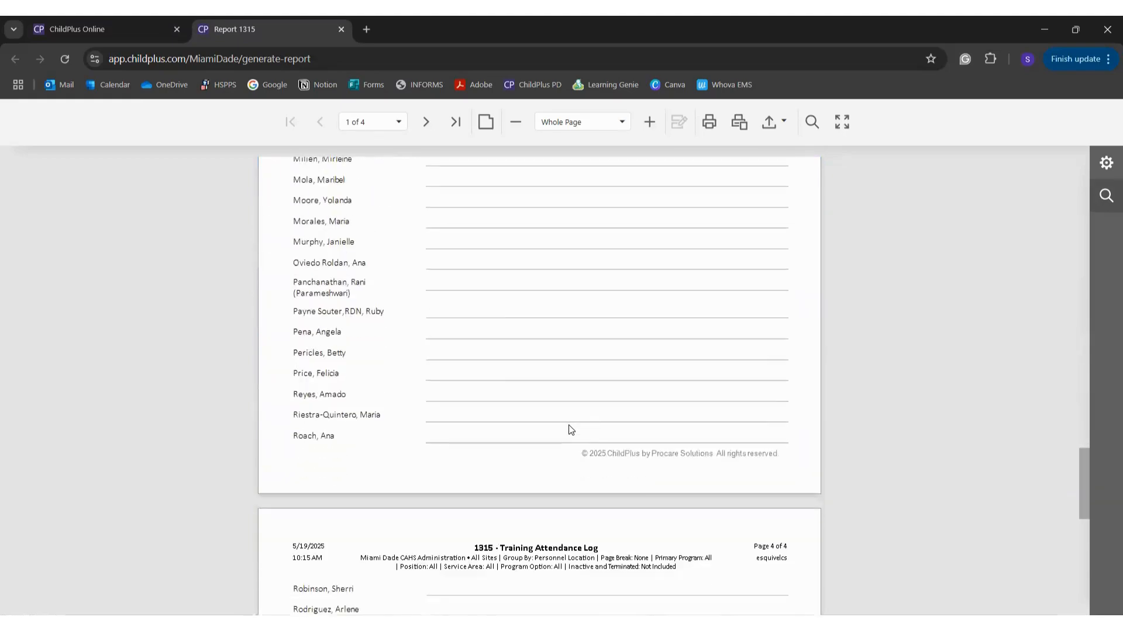
scroll(571, 430, down, 3)
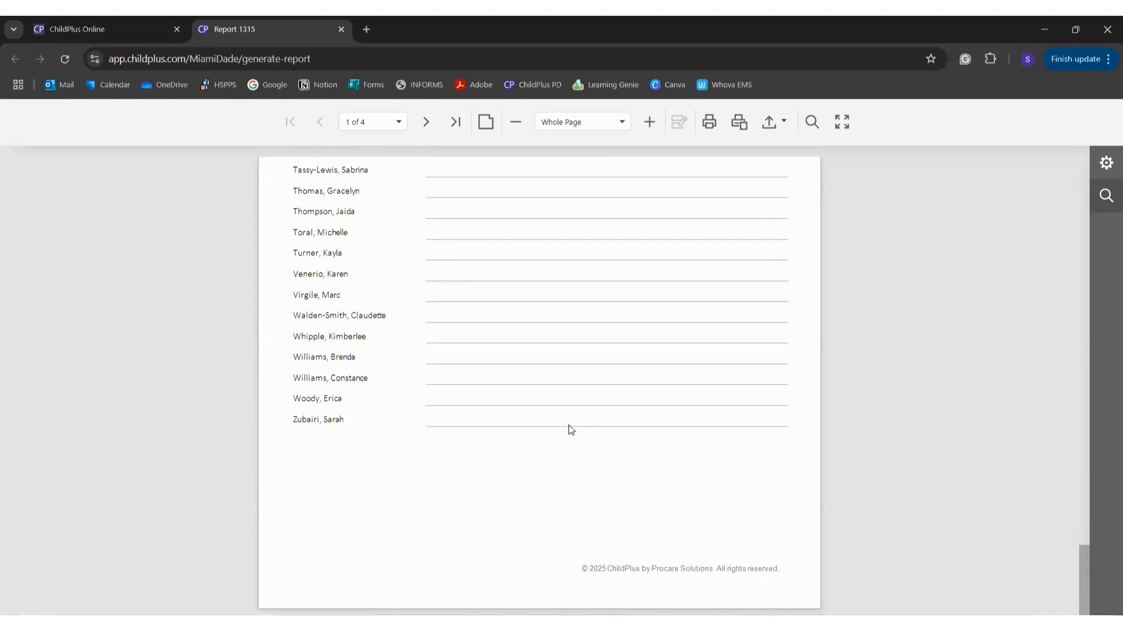
scroll(571, 430, up, 20)
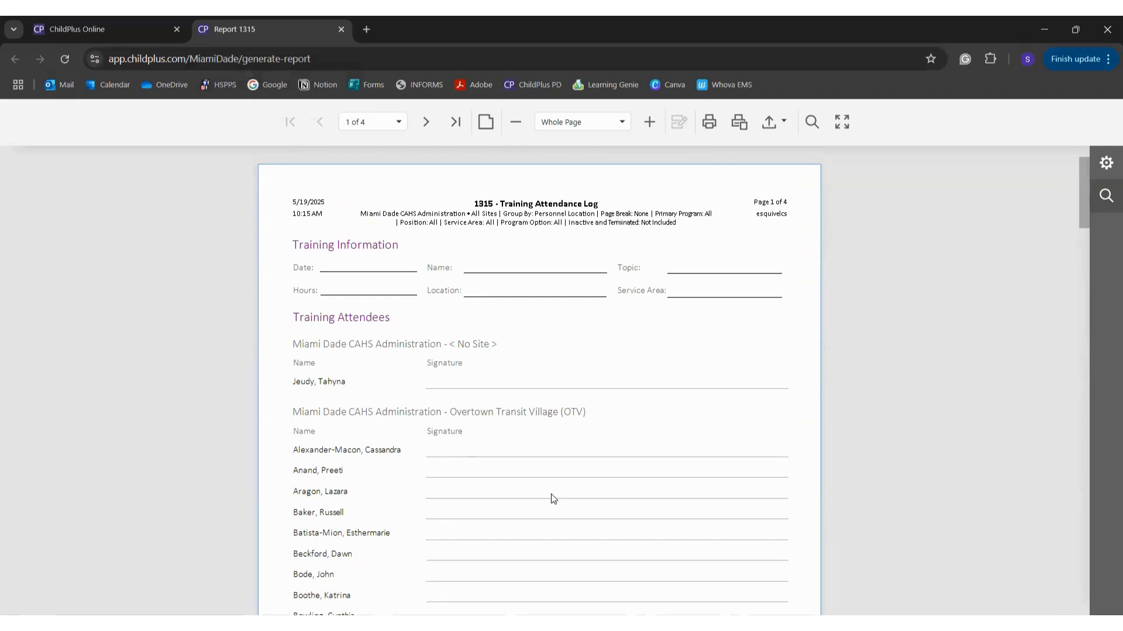
Step: Export the log as TrainingAttendanceLogReport.pdf, review its four pages, and close the PDF
click(774, 131)
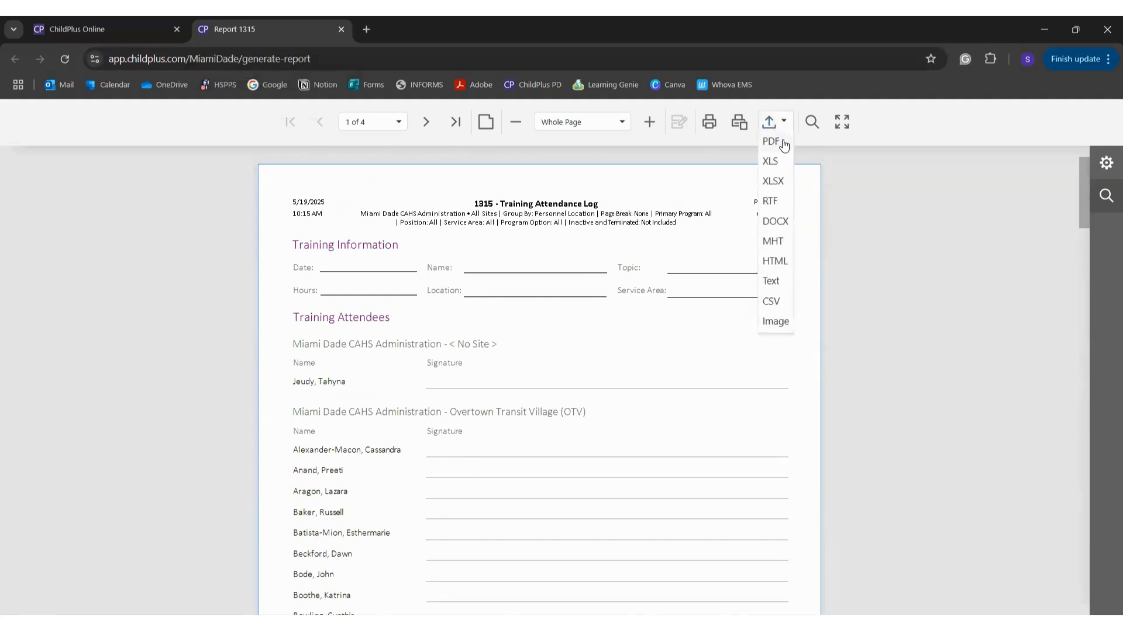
click(772, 142)
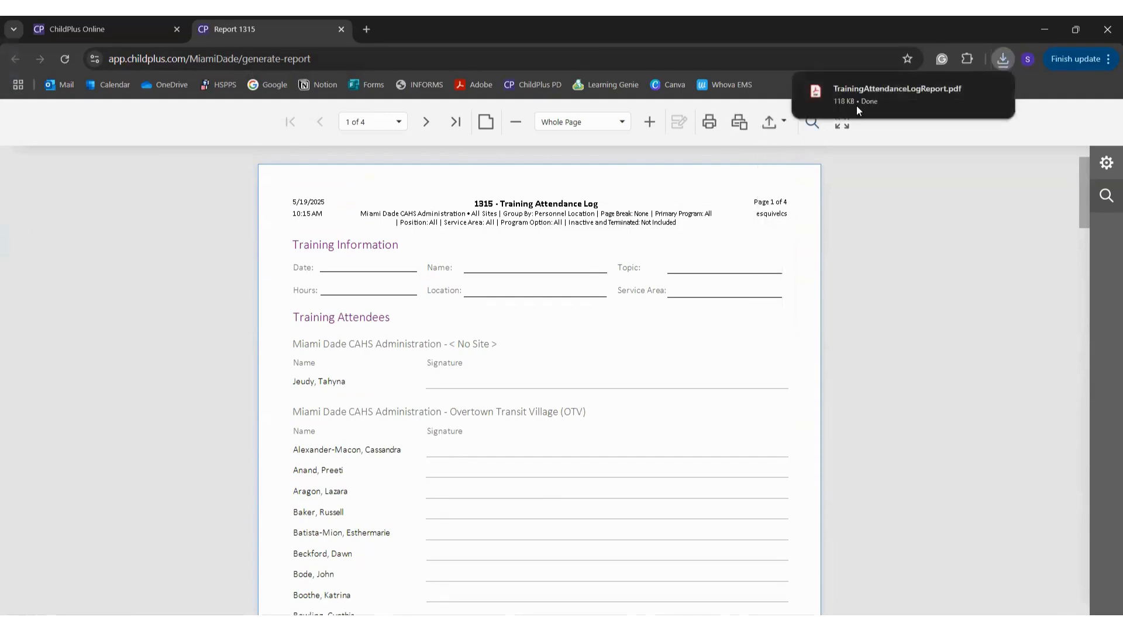
click(873, 97)
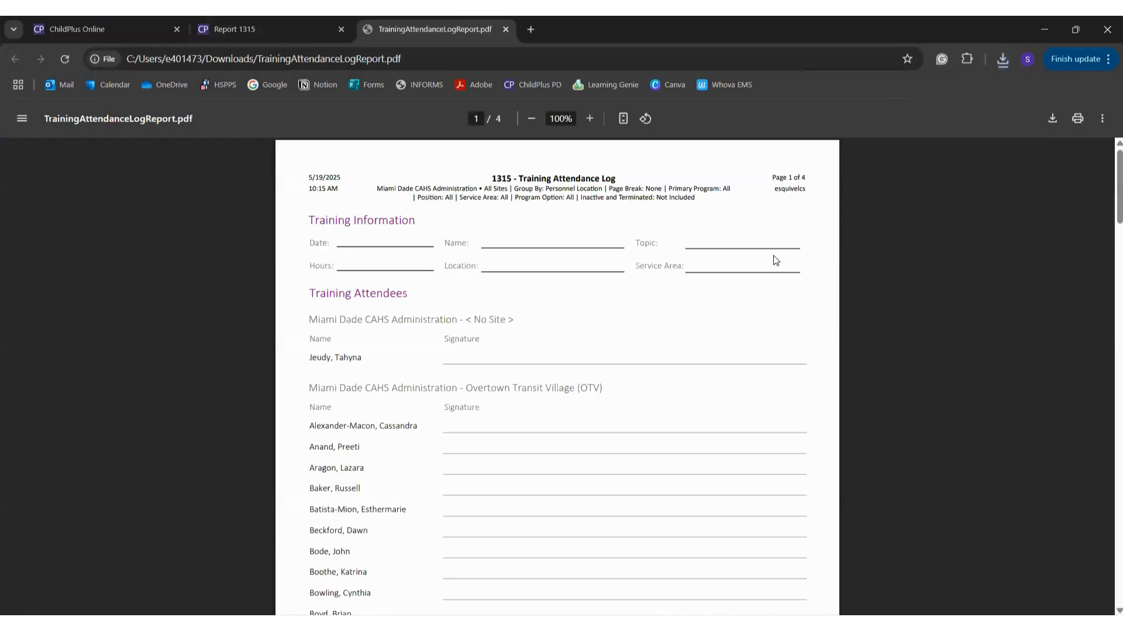
scroll(775, 260, down, 2)
scroll(775, 260, down, 20)
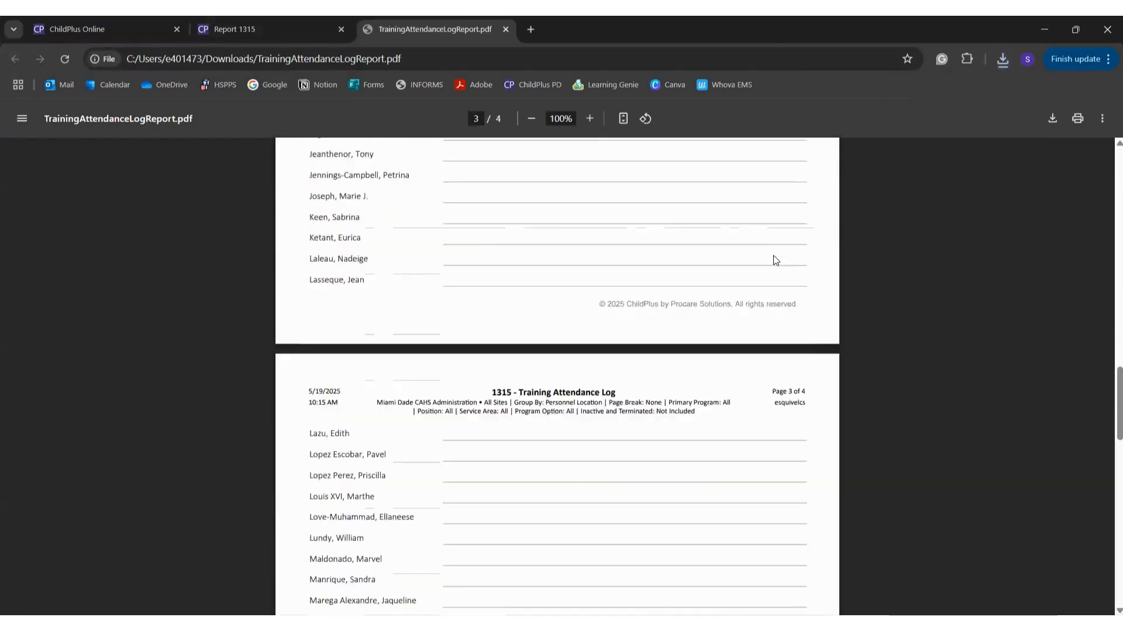
scroll(774, 257, down, 15)
scroll(773, 256, up, 20)
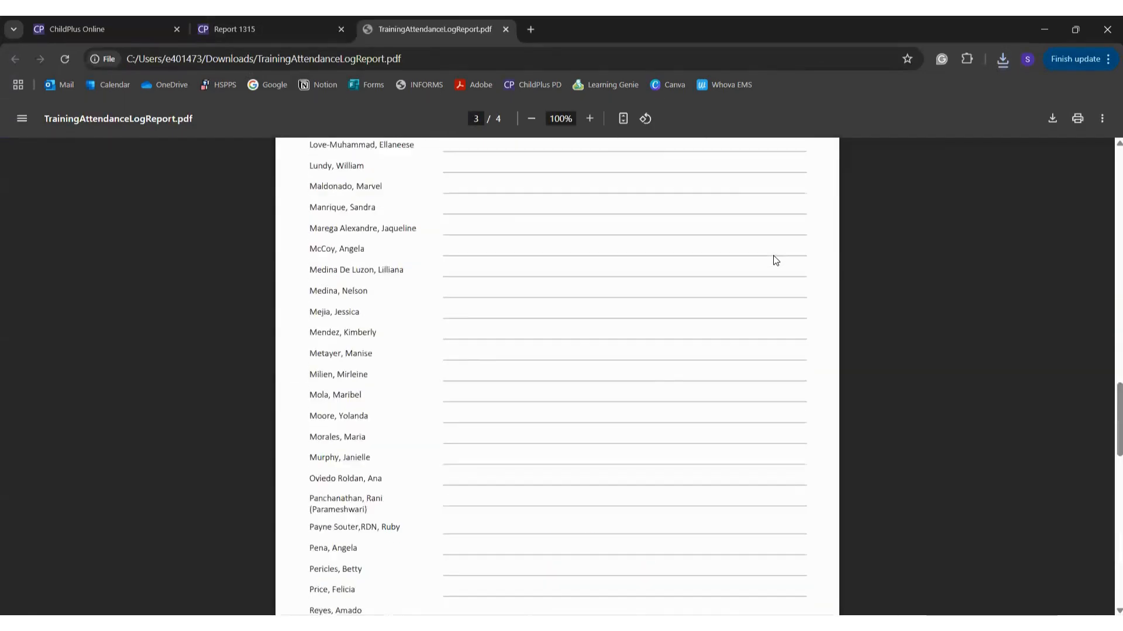
click(505, 31)
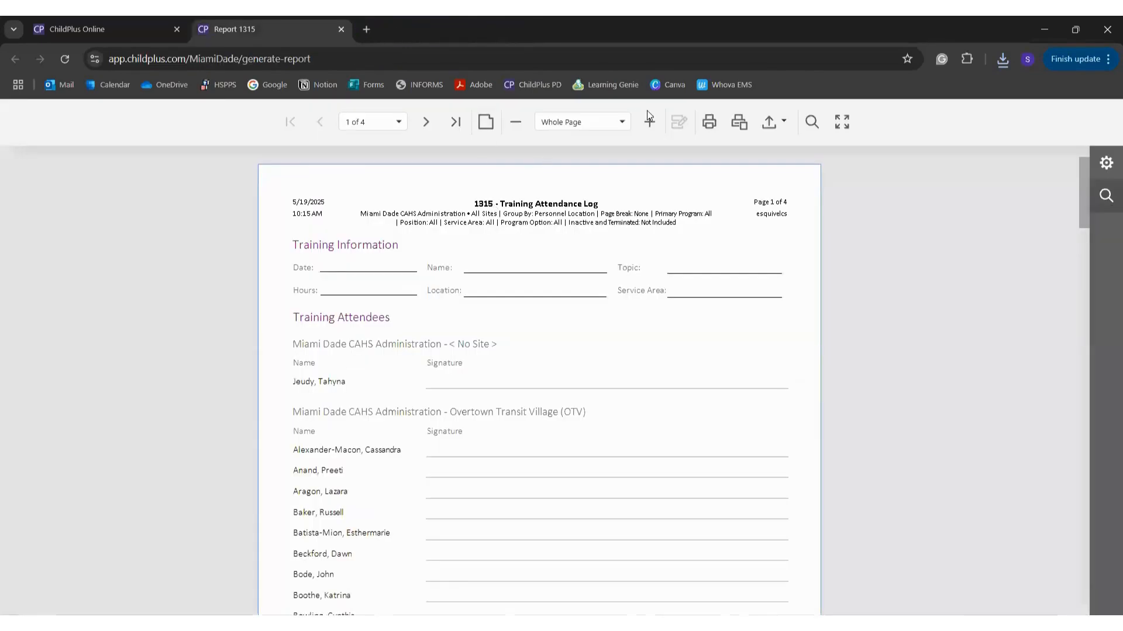
Step: Print the 4-page Training Attendance Log and acknowledge the sent-to-printer message
click(768, 123)
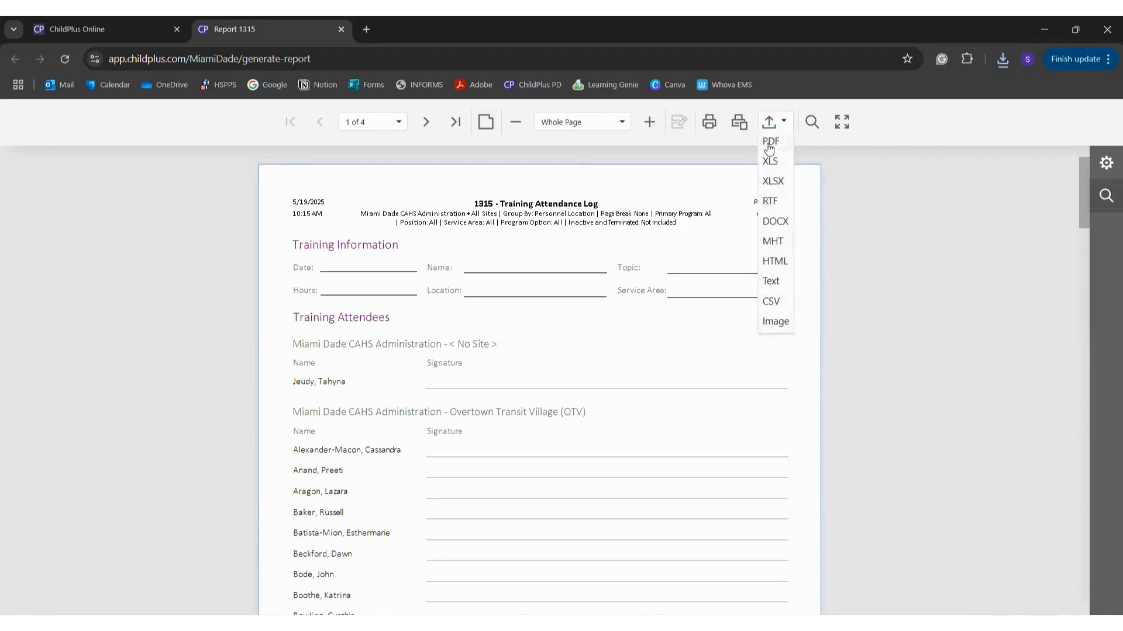
click(716, 136)
click(711, 129)
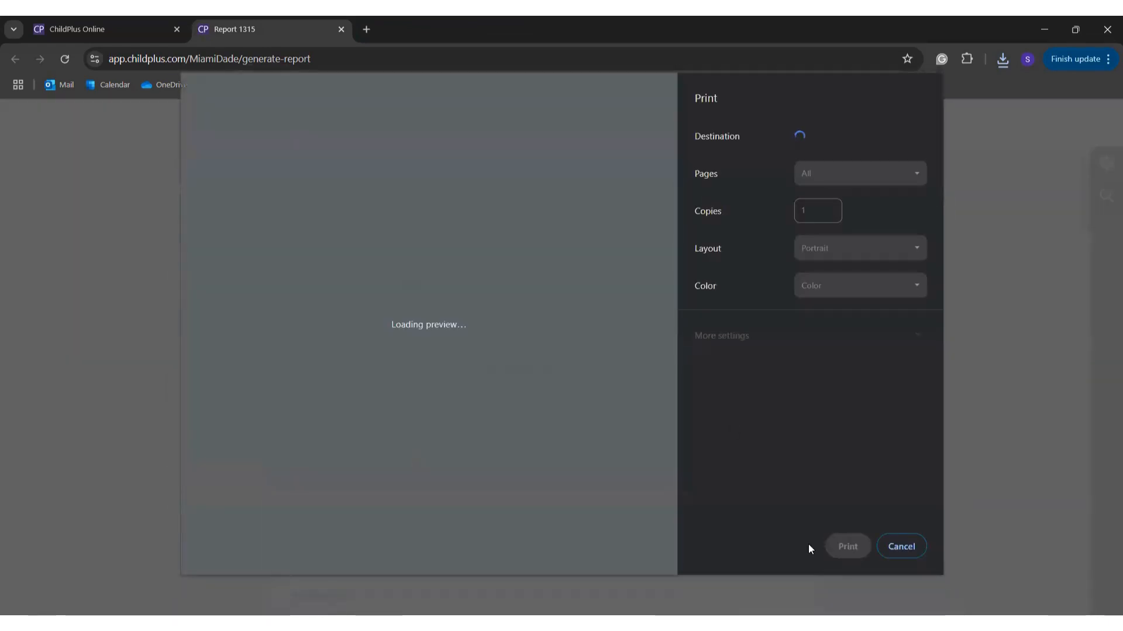
click(915, 548)
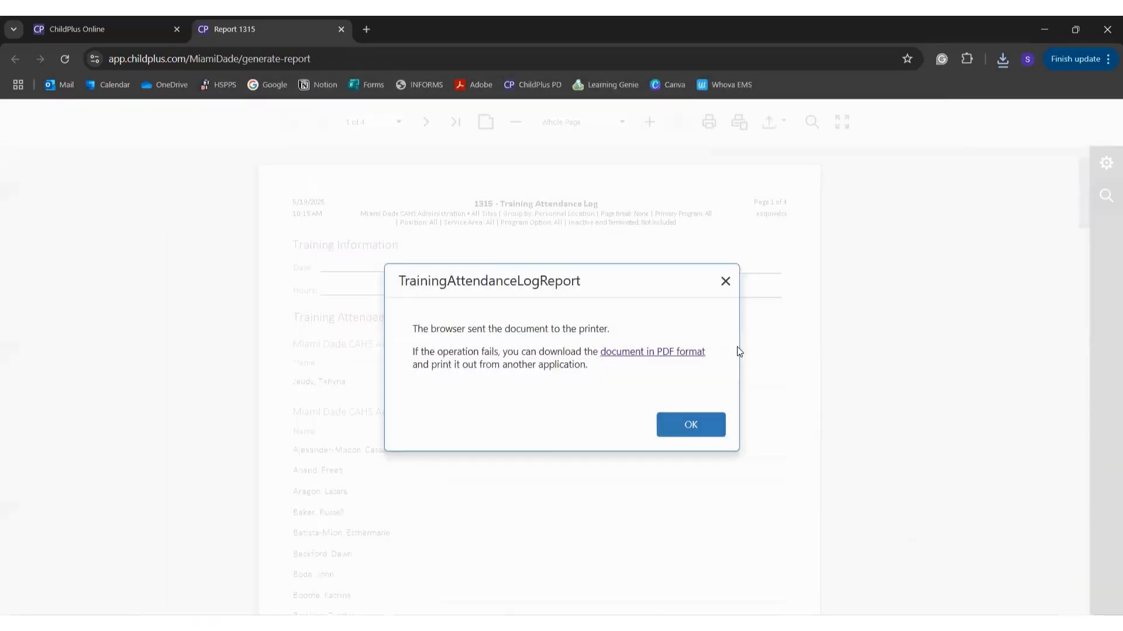
click(703, 425)
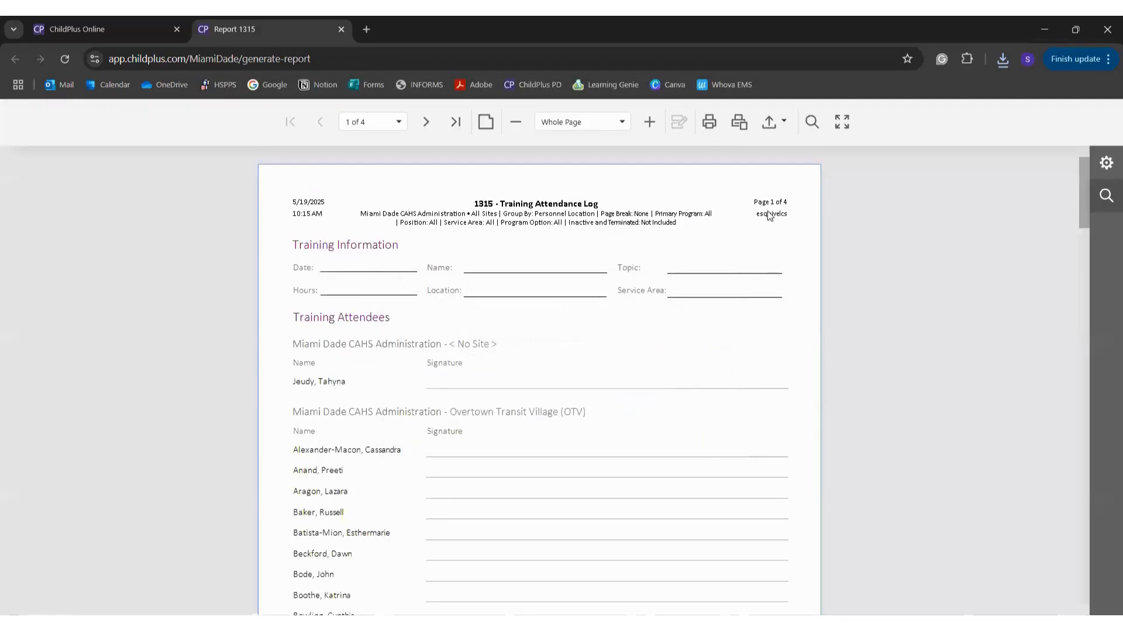
click(842, 130)
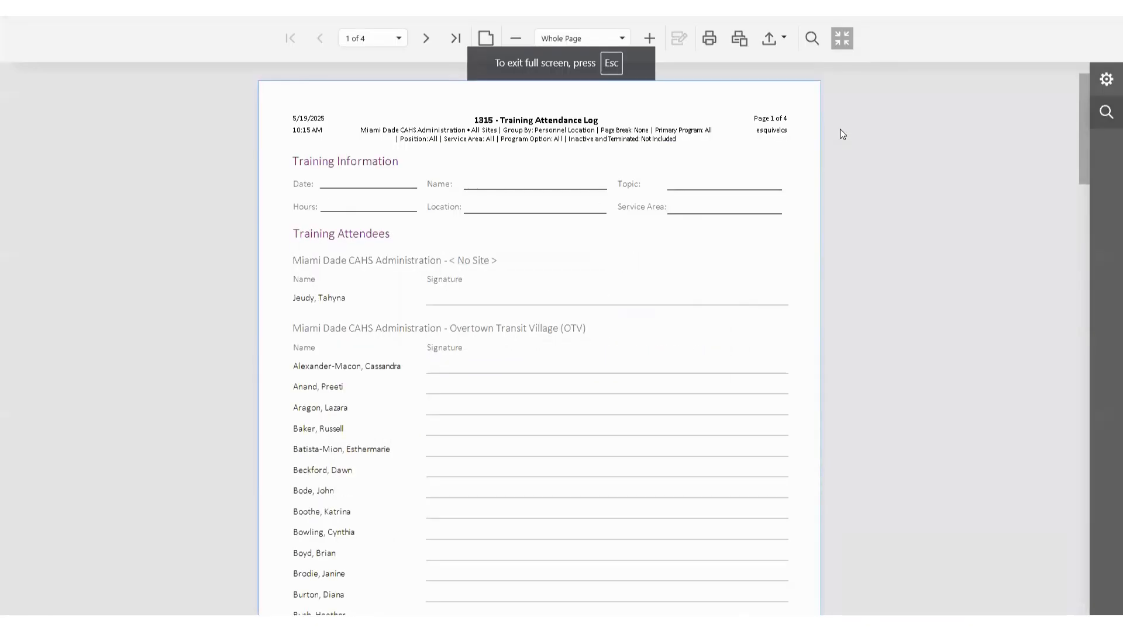
key(Escape)
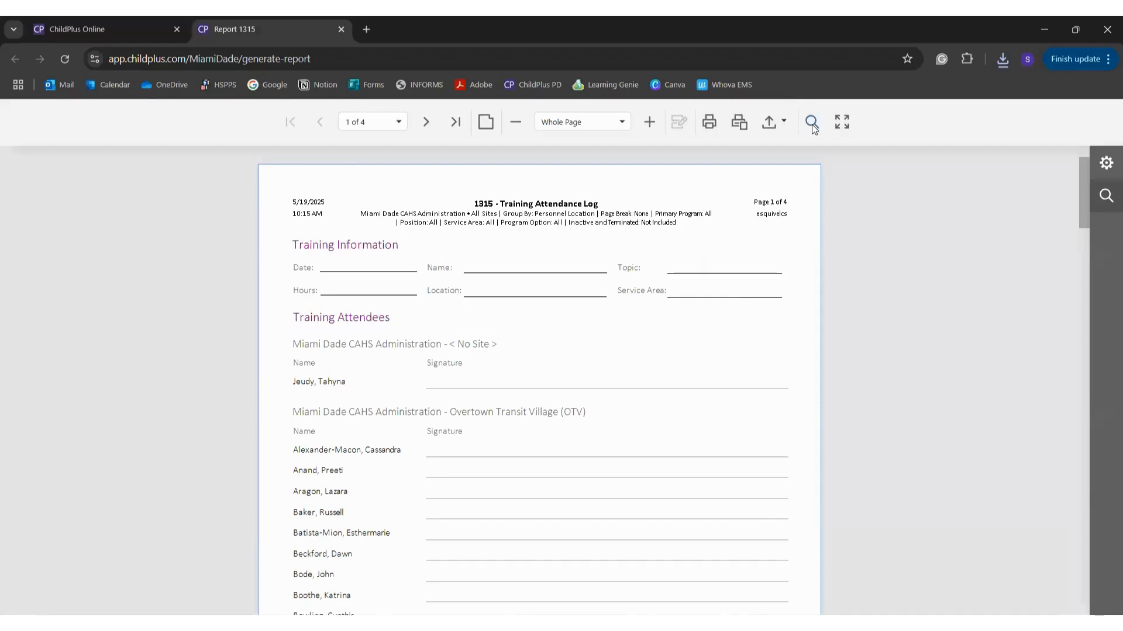
click(811, 123)
click(837, 192)
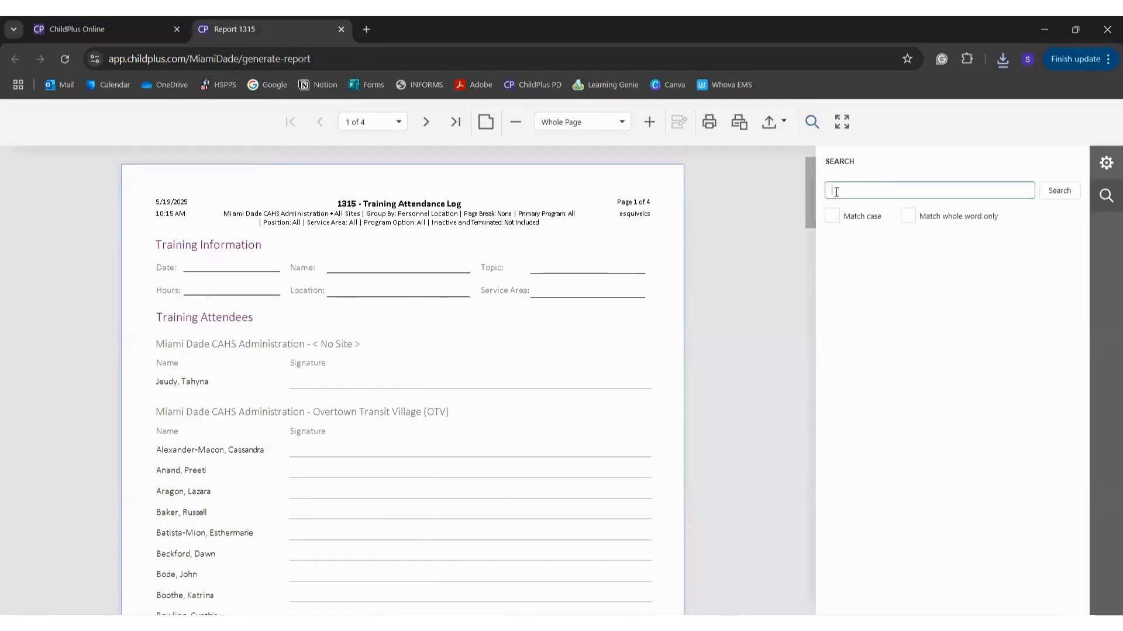
scroll(622, 316, down, 10)
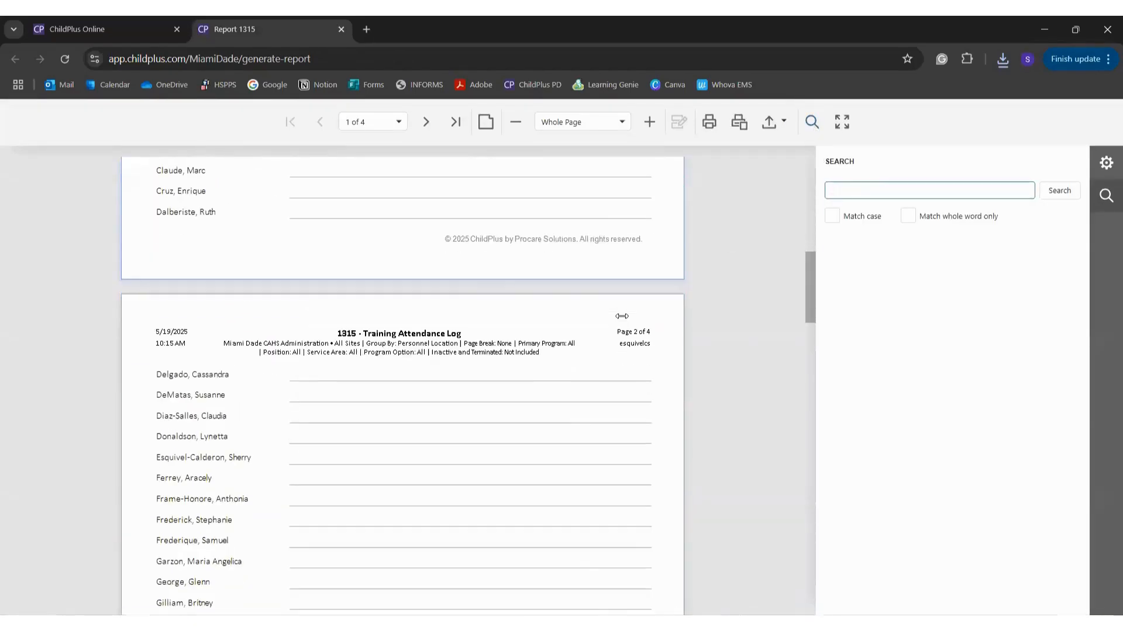
scroll(622, 315, up, 10)
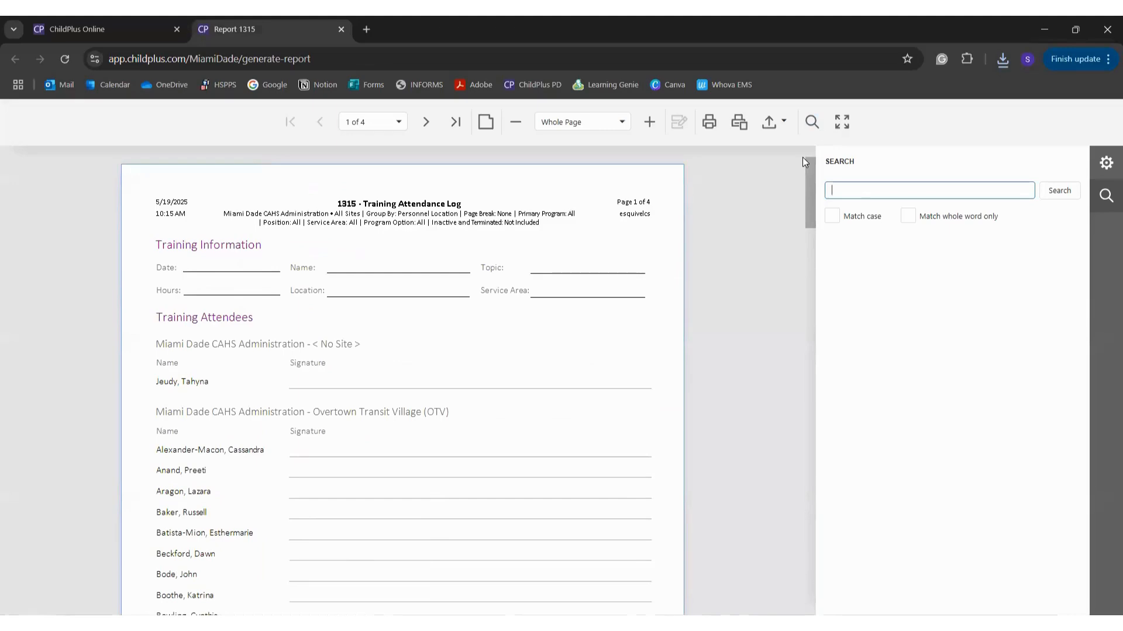
click(811, 122)
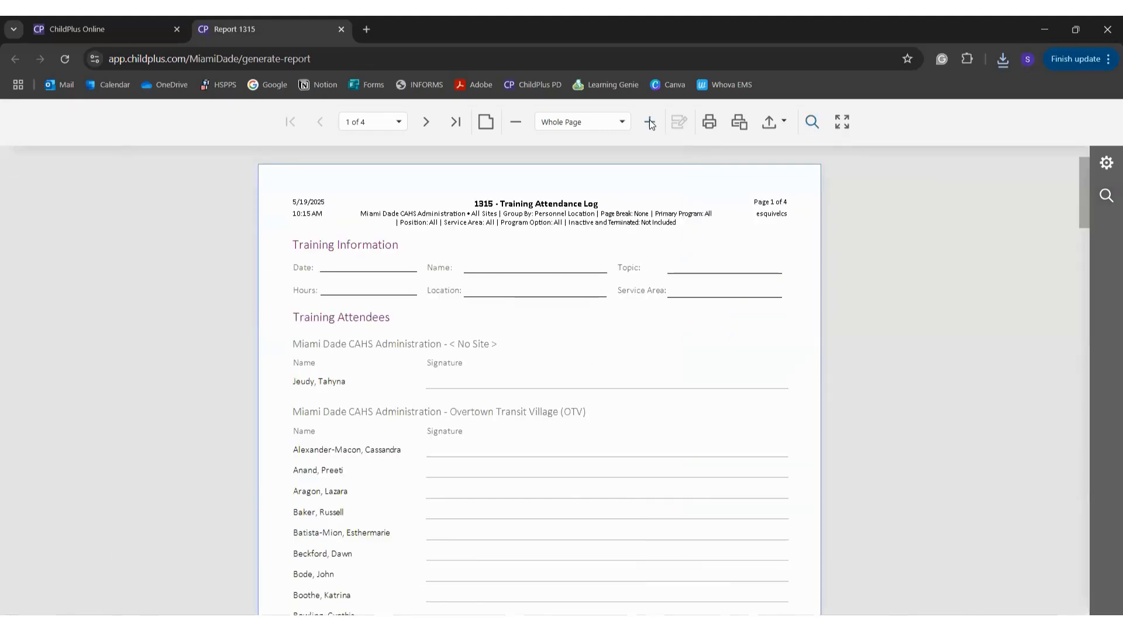
click(649, 123)
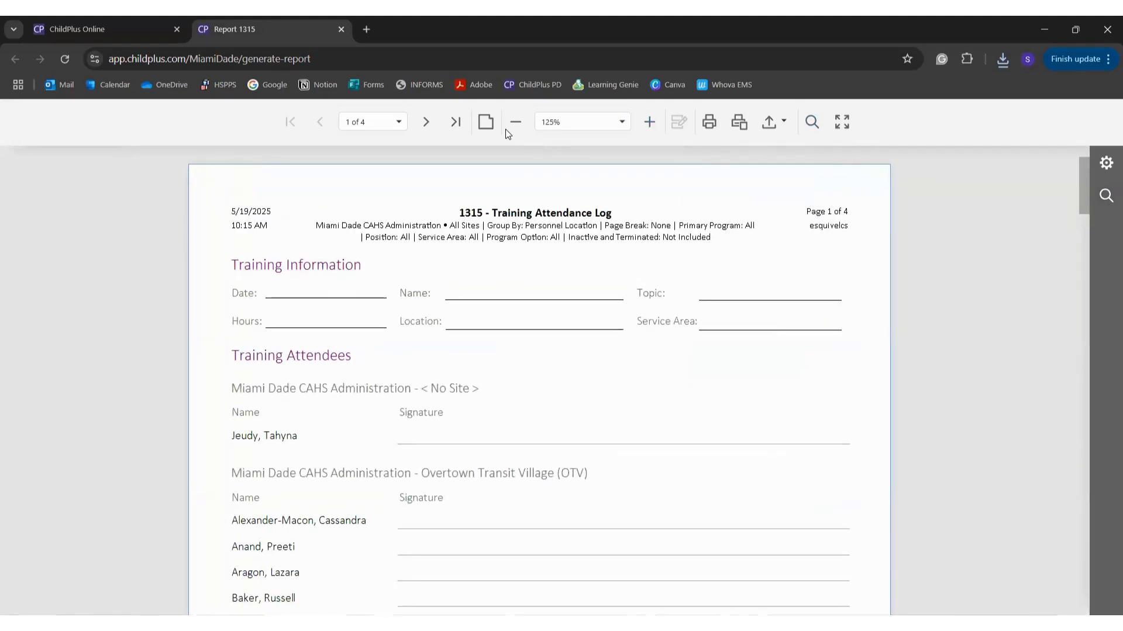
click(517, 124)
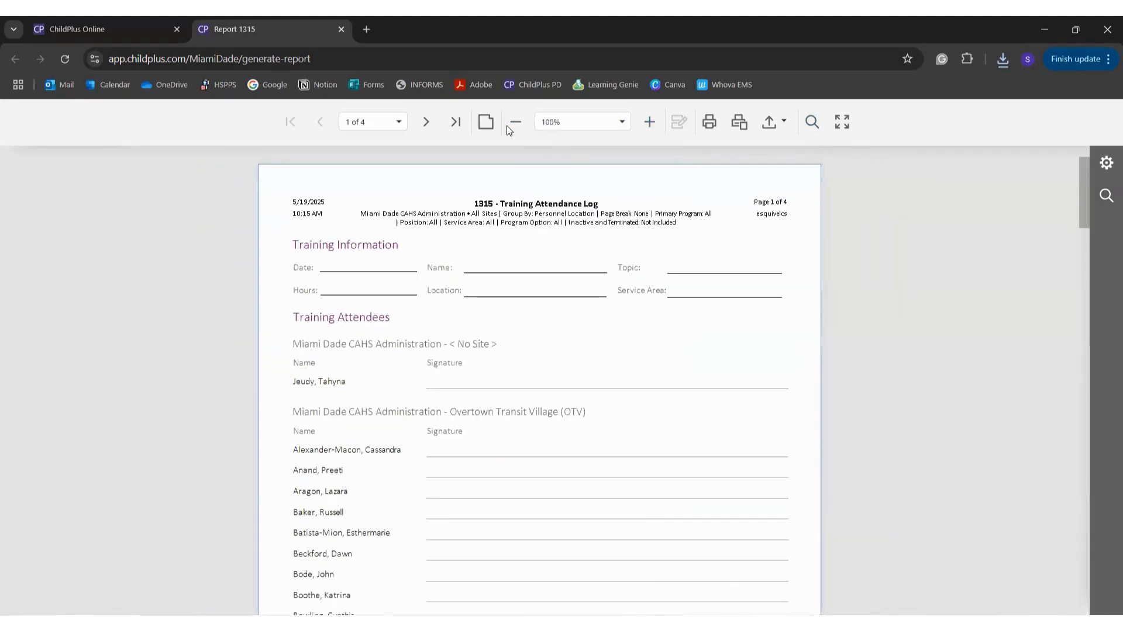
click(514, 123)
click(486, 121)
click(486, 122)
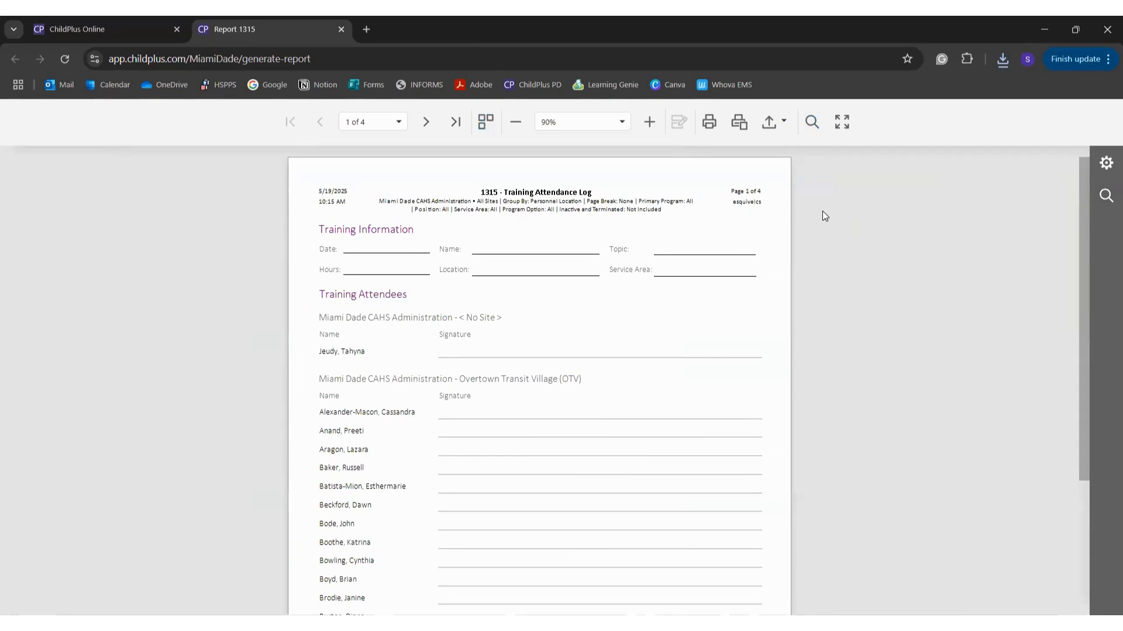
Step: Close the 1315 report viewer and settings, then go to Management > Professional Development
click(342, 33)
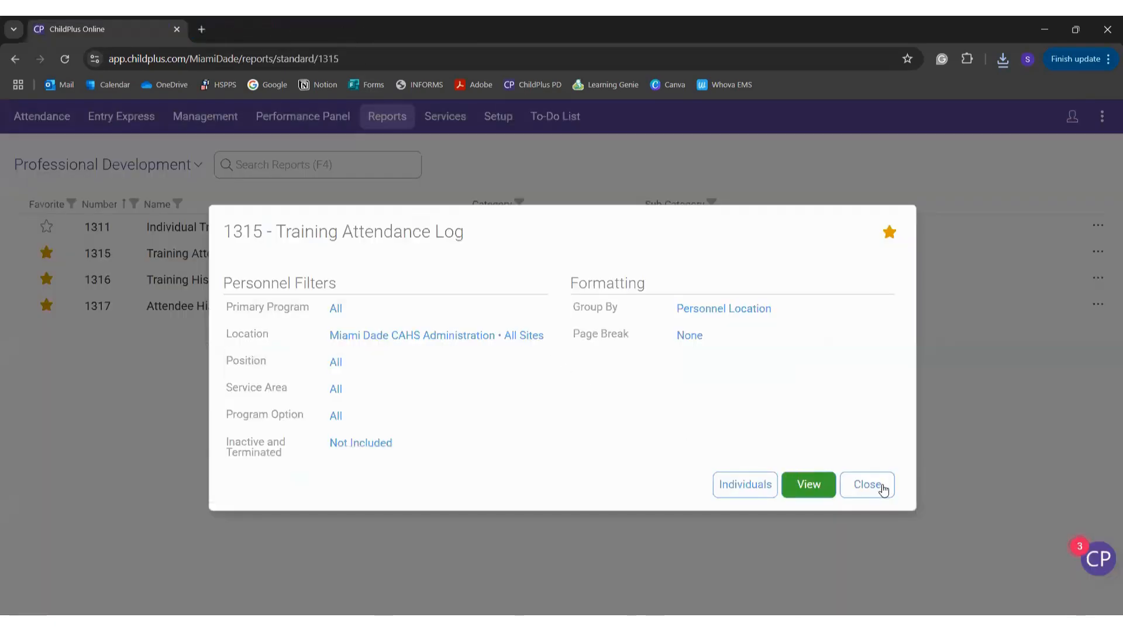
click(883, 490)
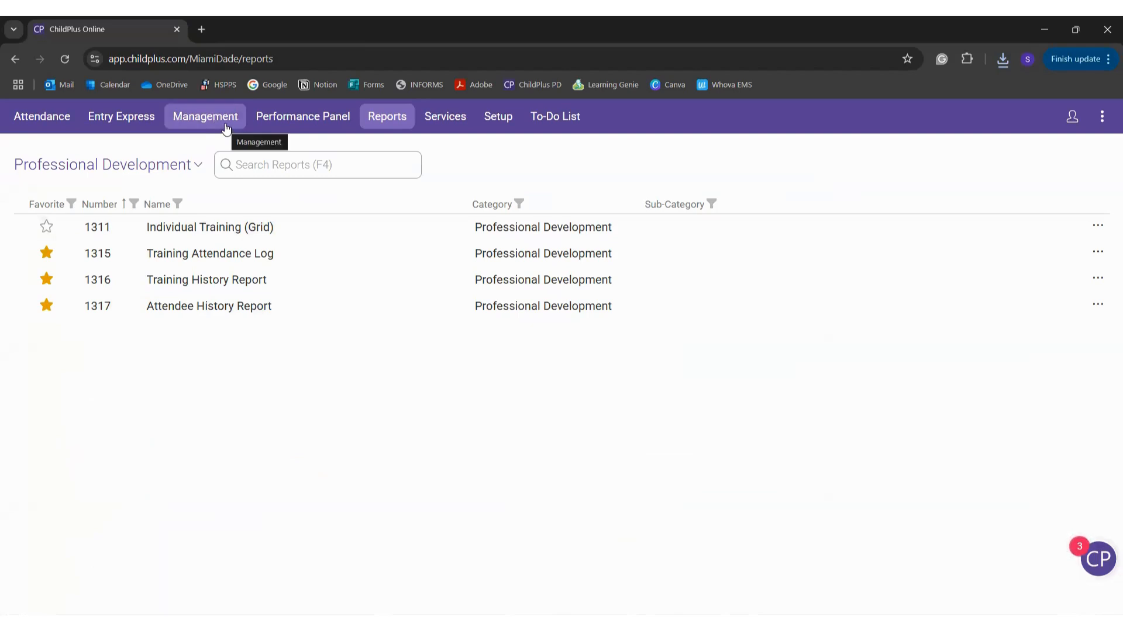
click(227, 130)
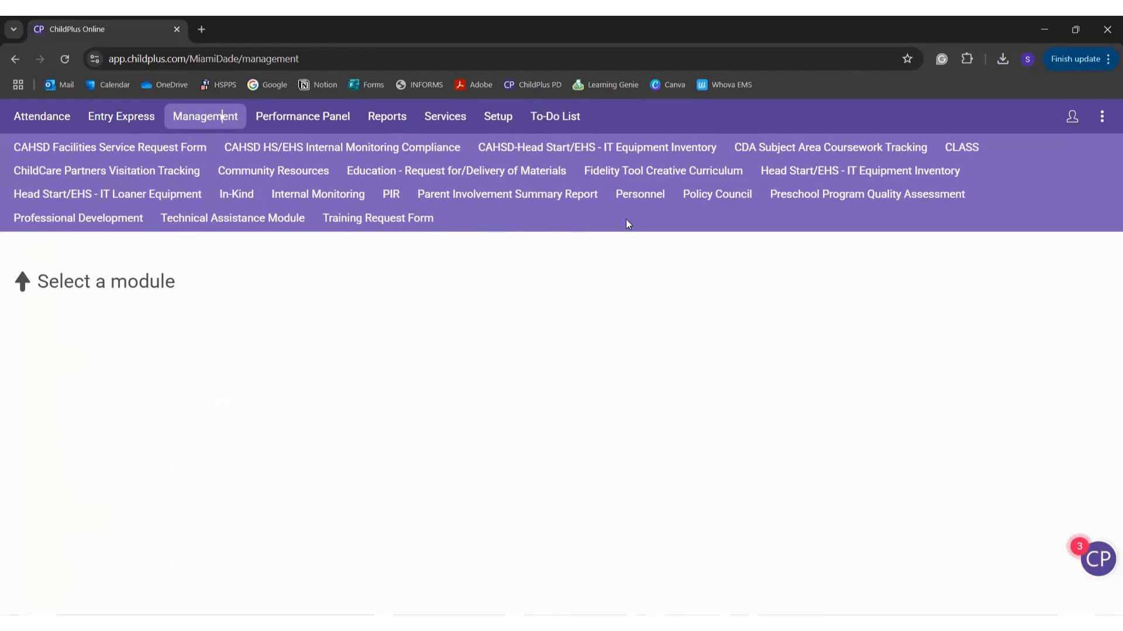
click(87, 217)
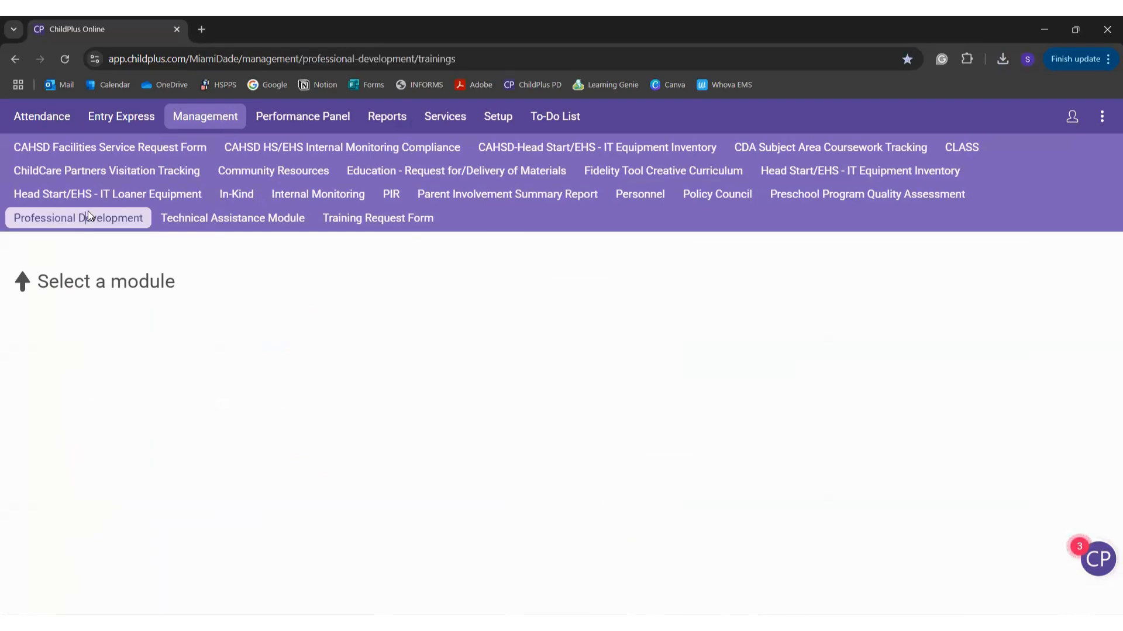